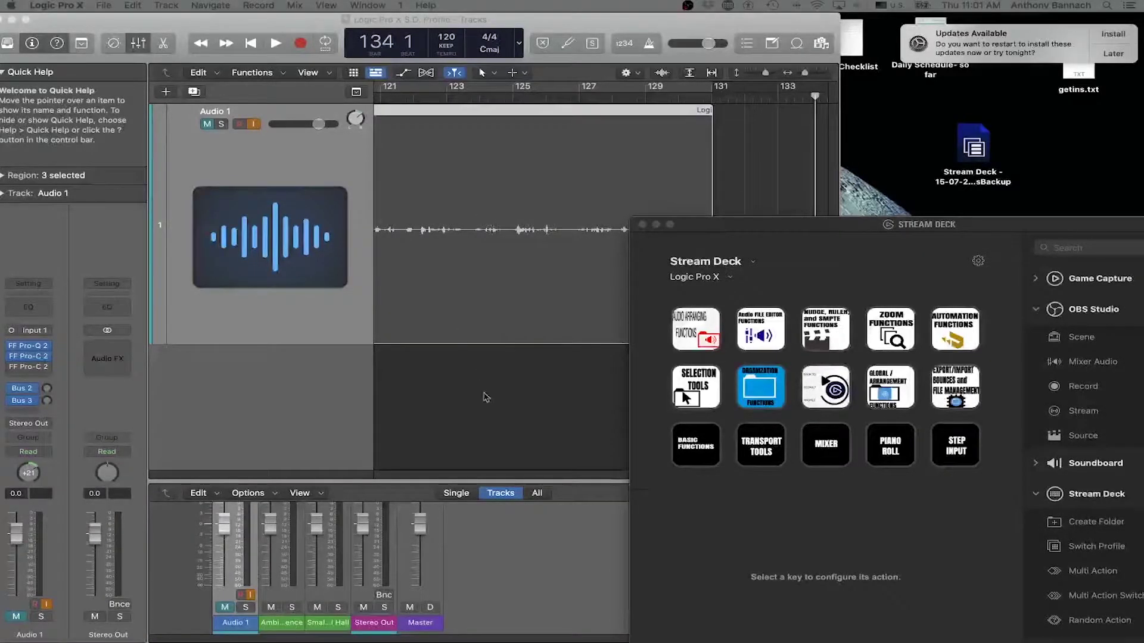
Step: Close the Logic Pro X S.D. Profile project without saving its changes
left_click(498, 405)
left_click(483, 319)
left_click(467, 385)
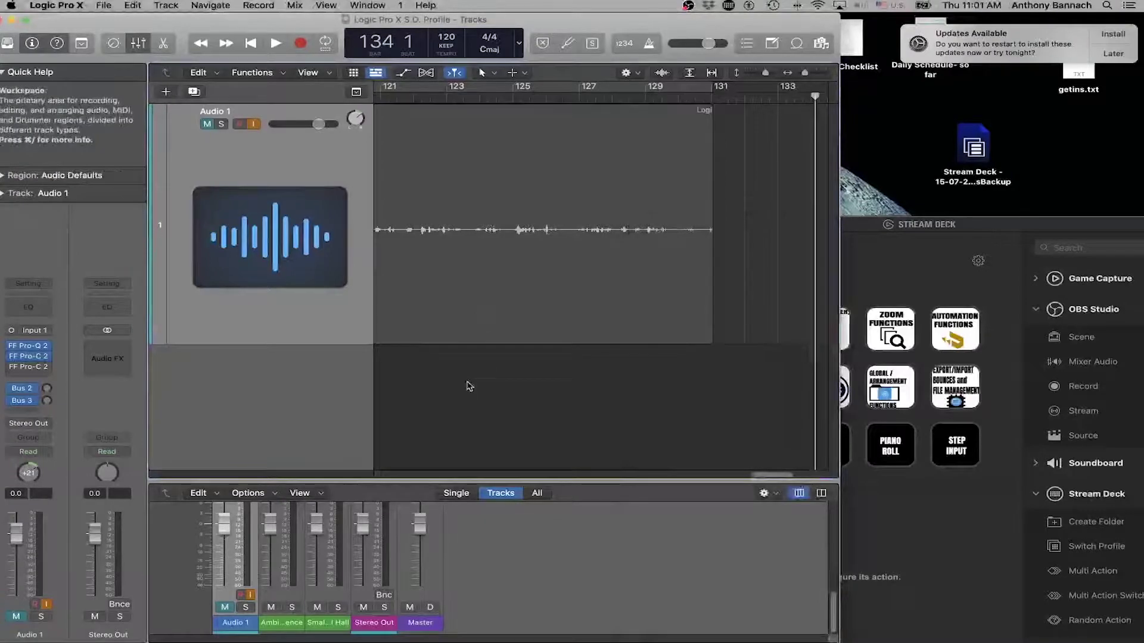
left_click(2, 20)
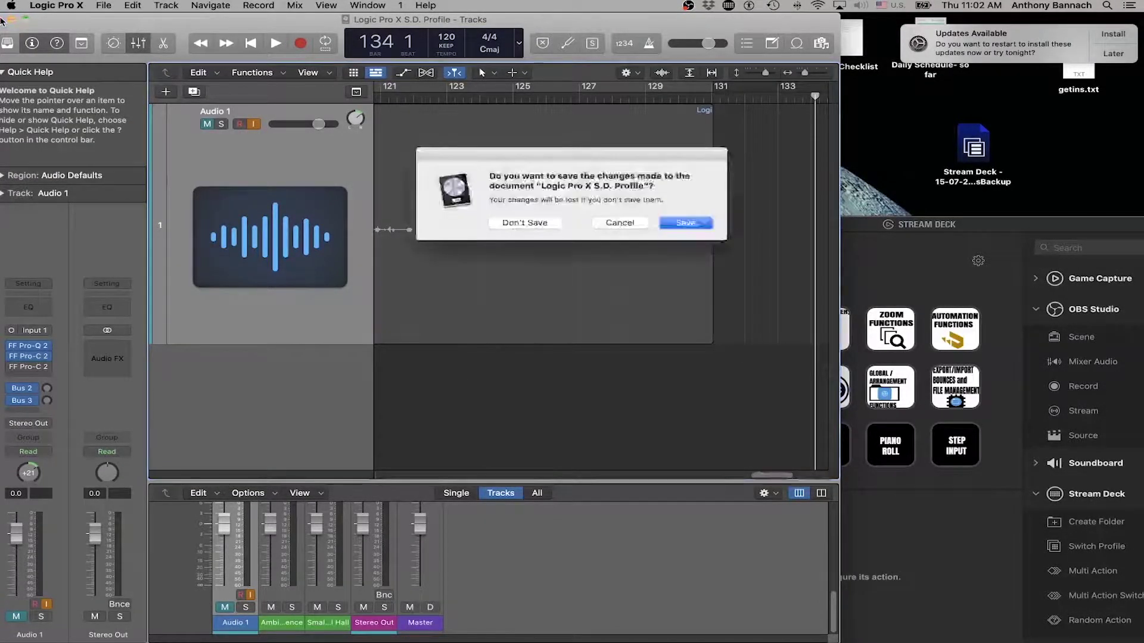
left_click(536, 223)
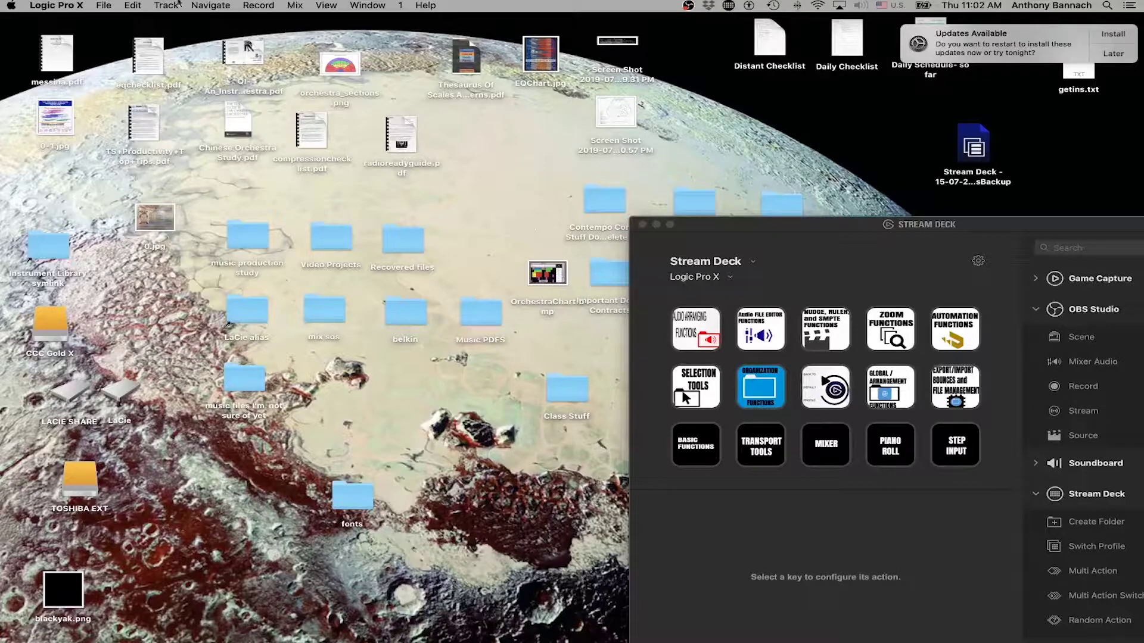
Step: Start a new project with one Alchemy software instrument track routed to Output 1 + 2
left_click(56, 6)
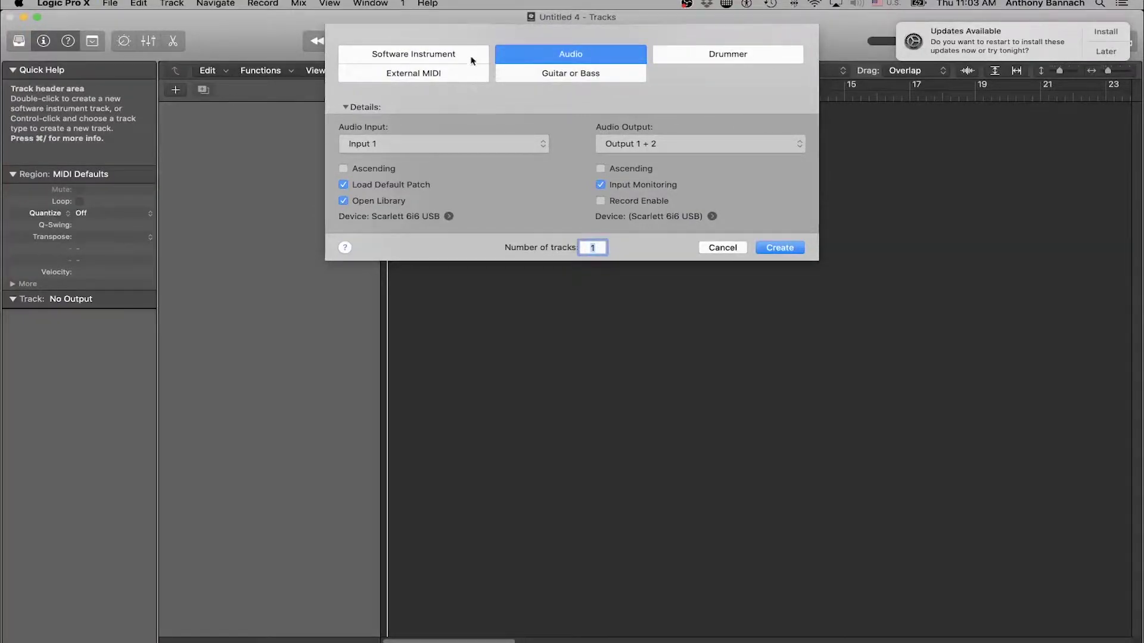
left_click(471, 58)
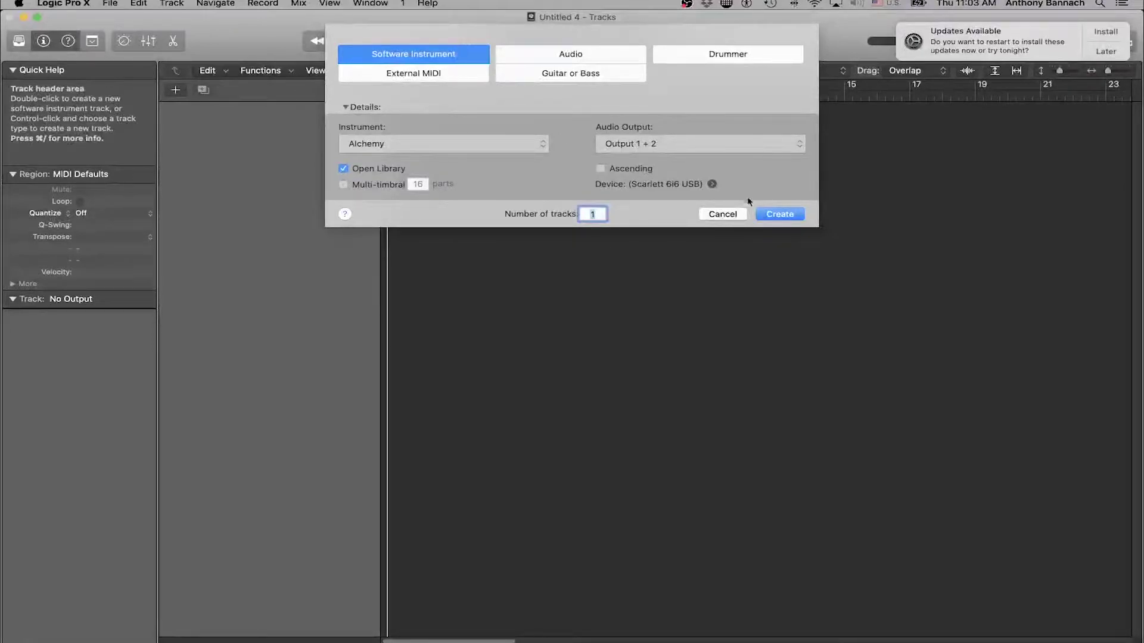
left_click(768, 215)
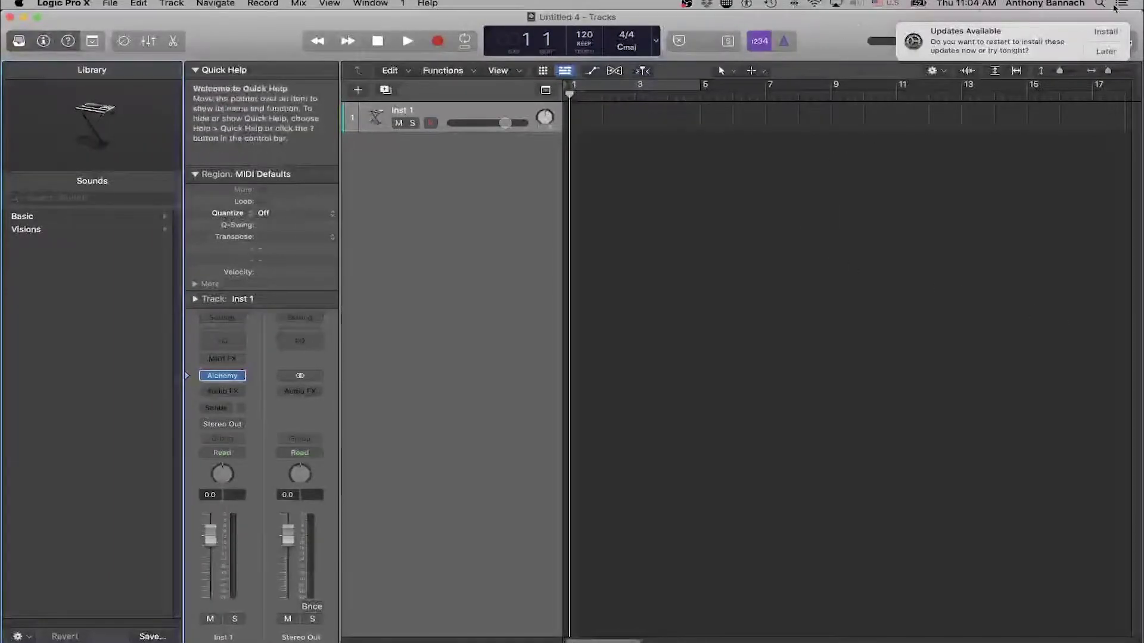
Step: Shrink the project window, hide the Library, and place the Stream Deck window in front beside the tracks
double_click(731, 20)
left_click_drag(1006, 56, 762, 41)
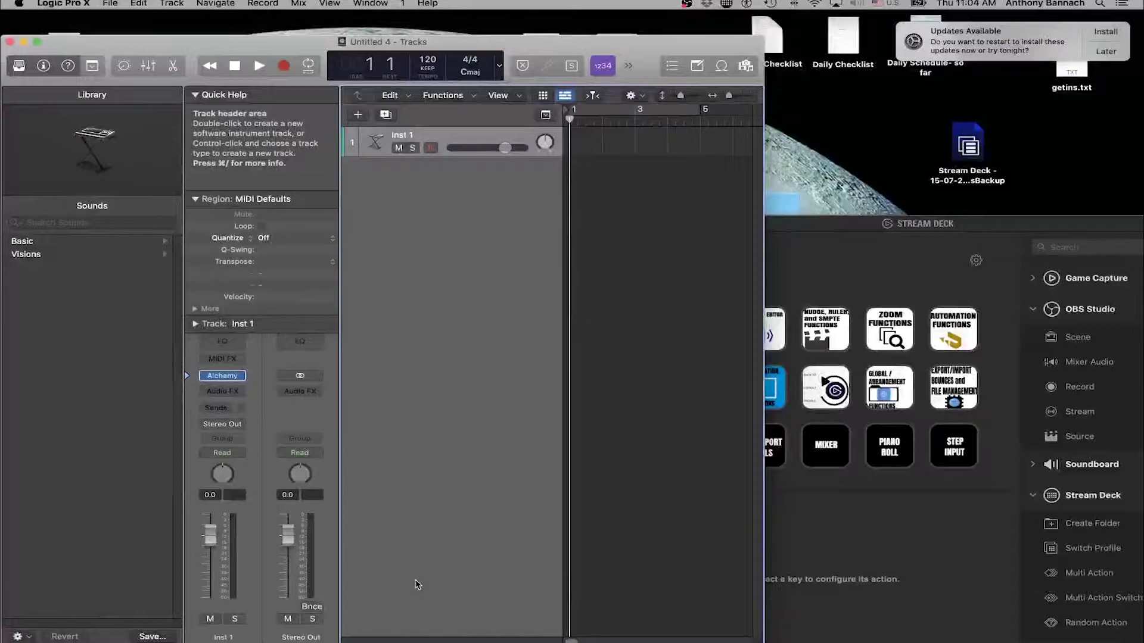
key("y")
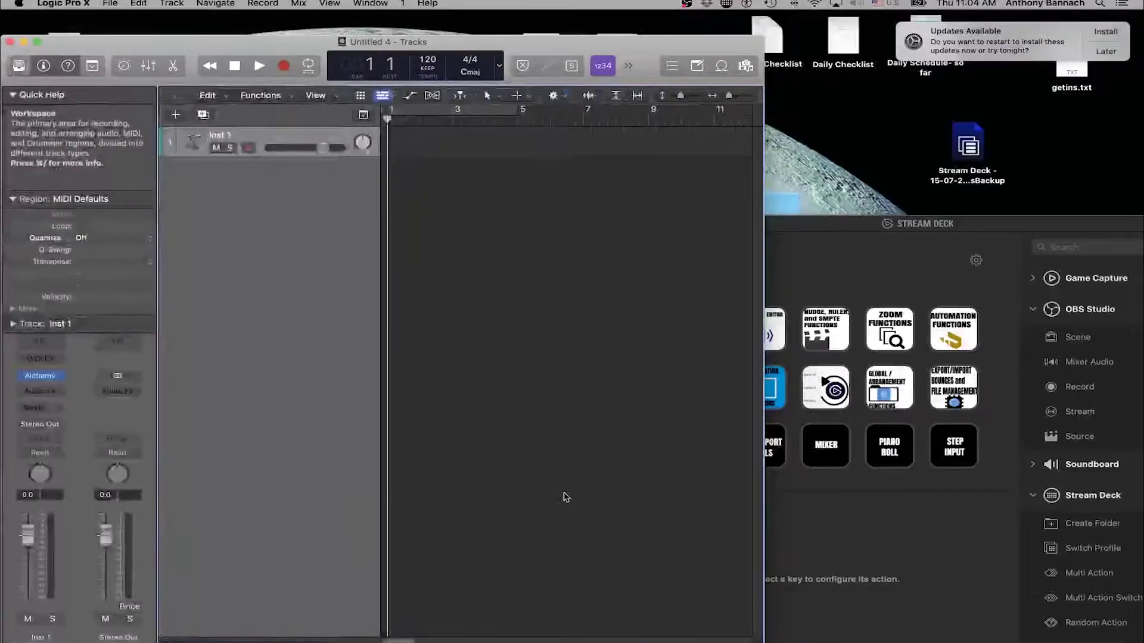
left_click(861, 288)
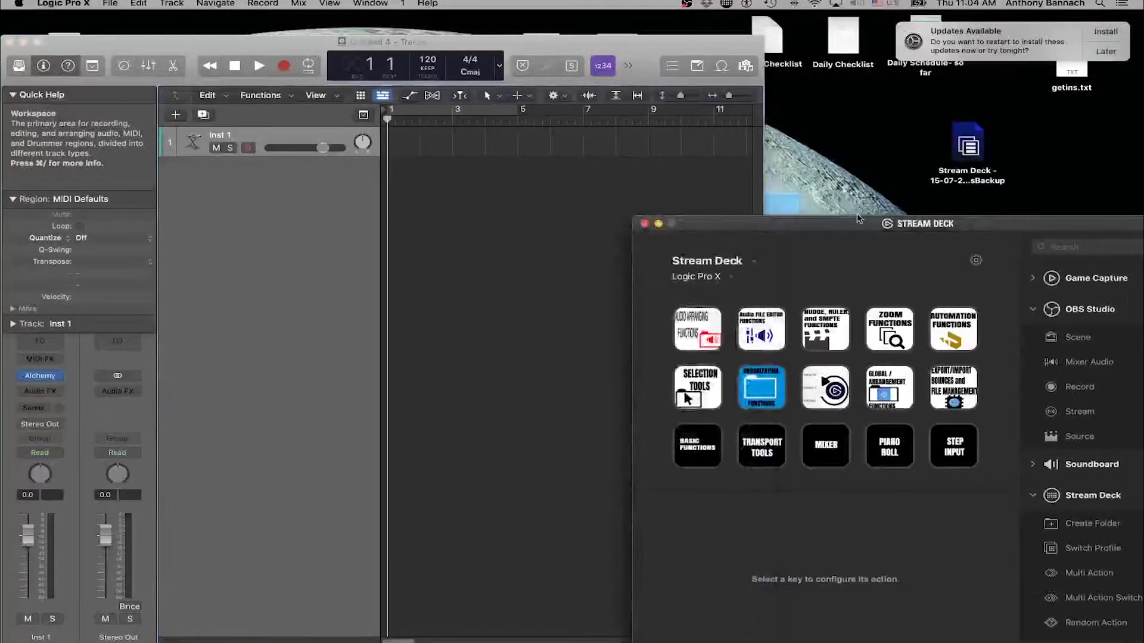
left_click_drag(853, 223, 891, 203)
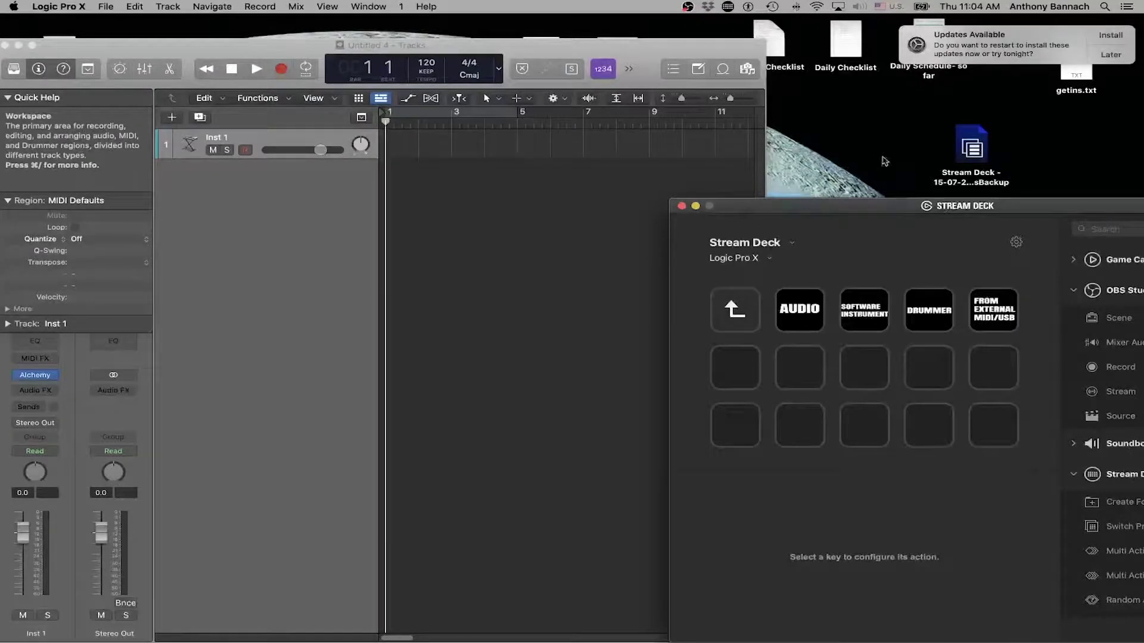
Step: Assign the hotkey ⌥⌘S to the Software Instrument button of the Stream Deck
left_click(870, 304)
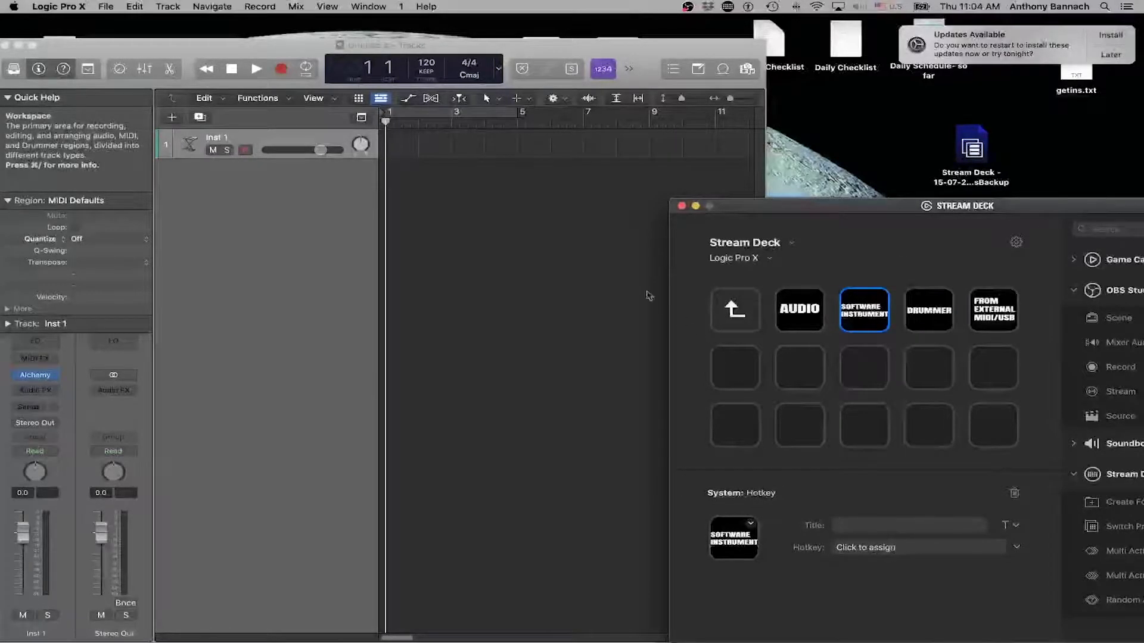
left_click(864, 547)
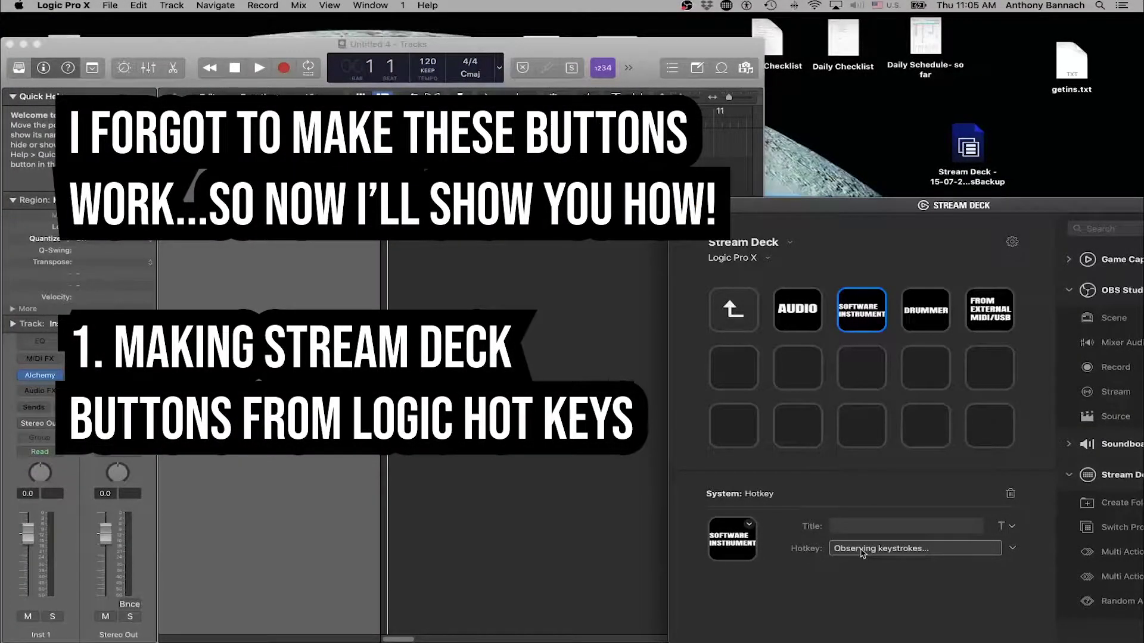
key("super+alt+s")
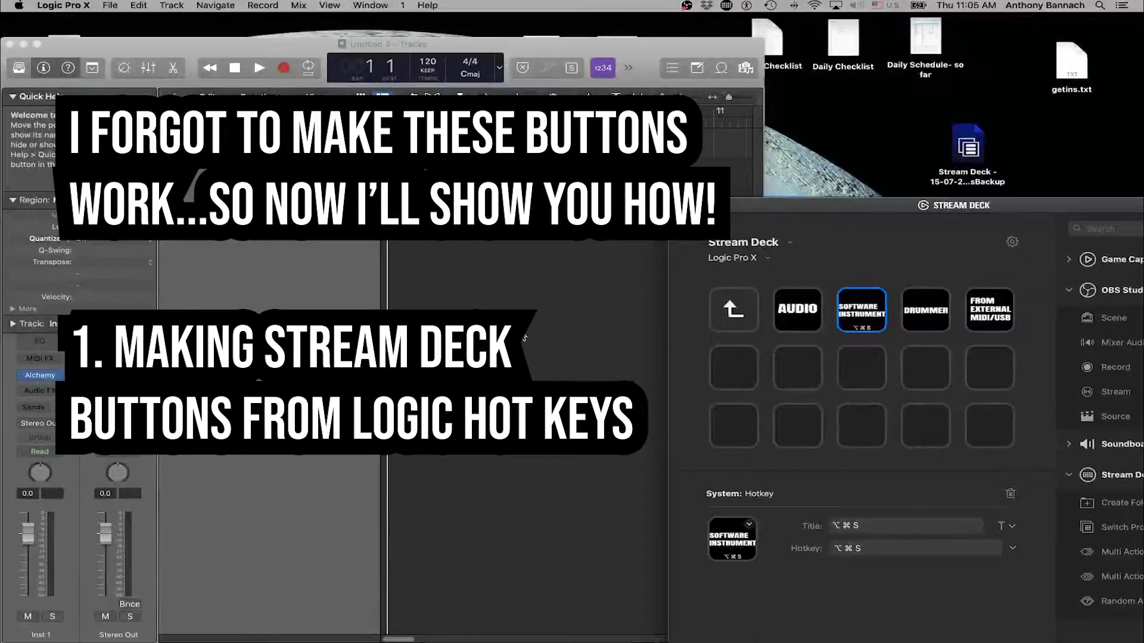
Step: Check the shortcut of the new software instrument track command in Logic's key commands list, and close the list
key("alt+k")
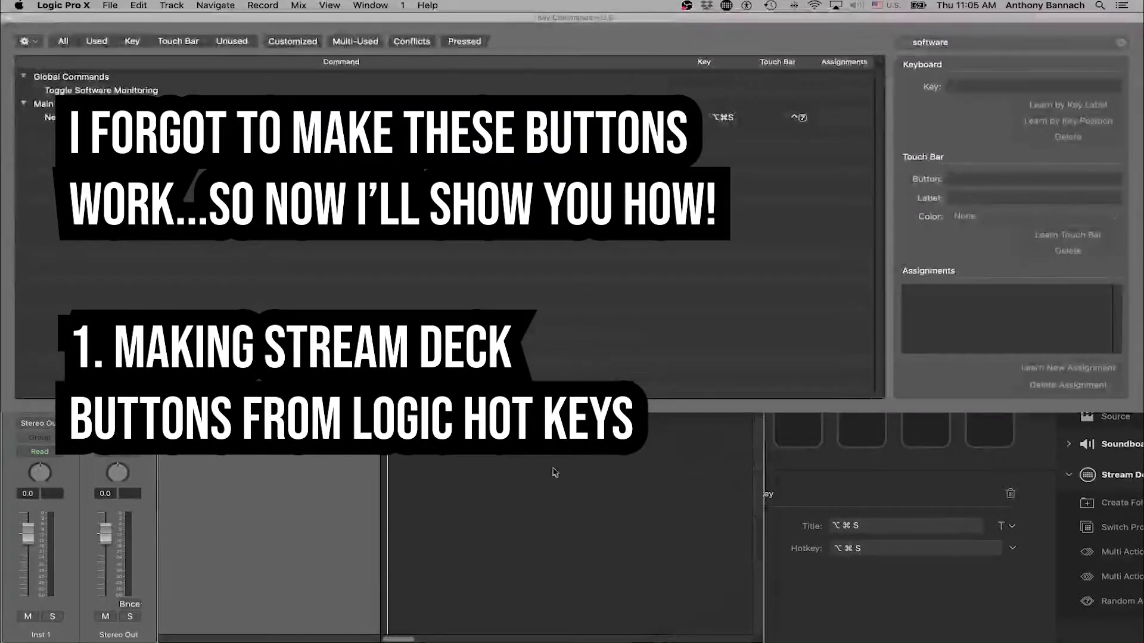
left_click_drag(32, 24, 34, 25)
key("super+w")
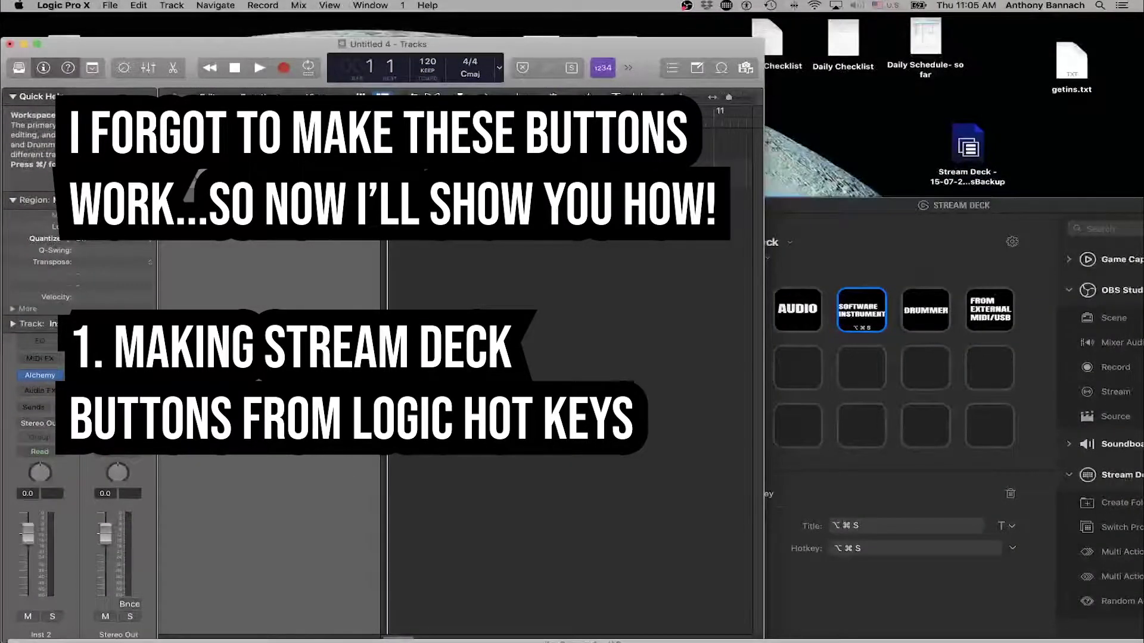
Step: Examine the hotkey assignments of the Audio, Software Instrument, Drummer and From External MIDI/USB buttons
left_click(803, 310)
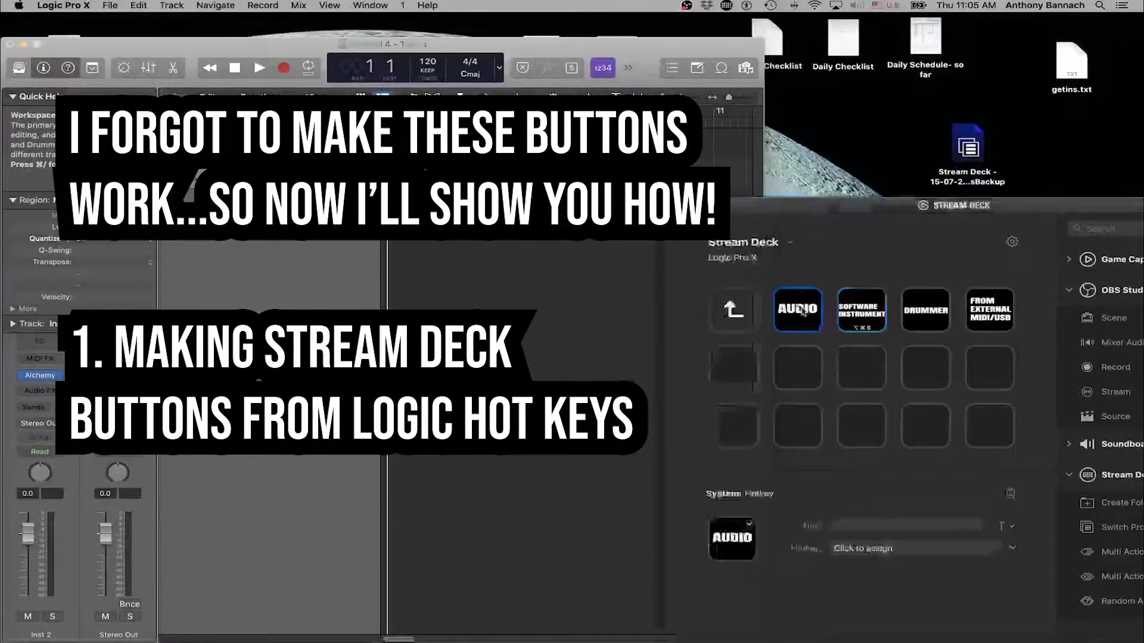
left_click(926, 315)
left_click(992, 329)
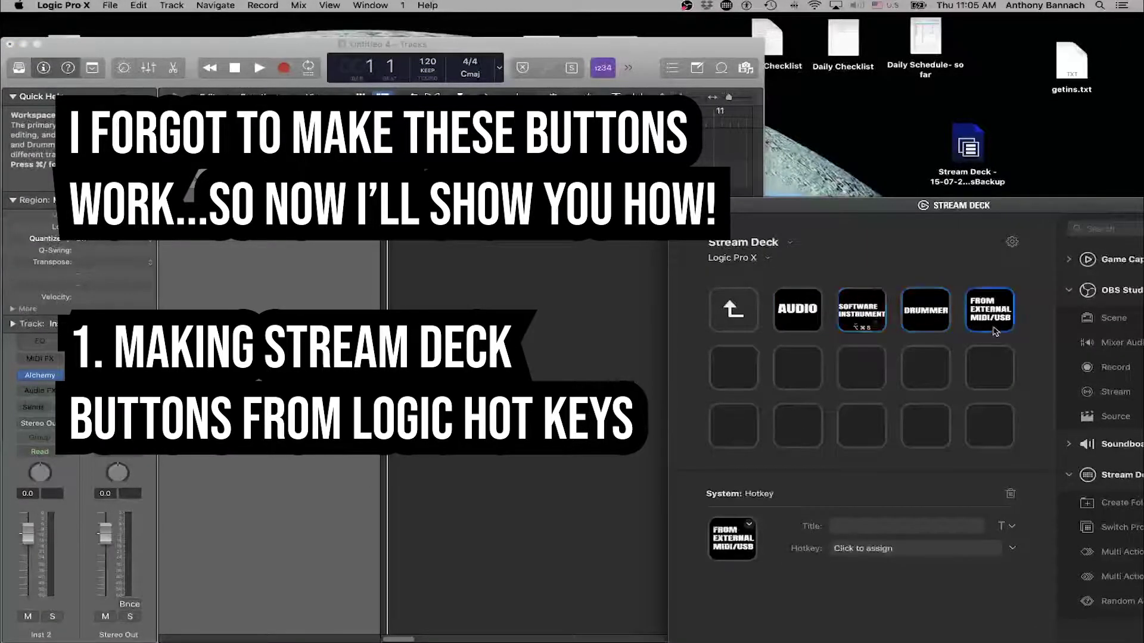
left_click(908, 314)
left_click(853, 314)
left_click(796, 315)
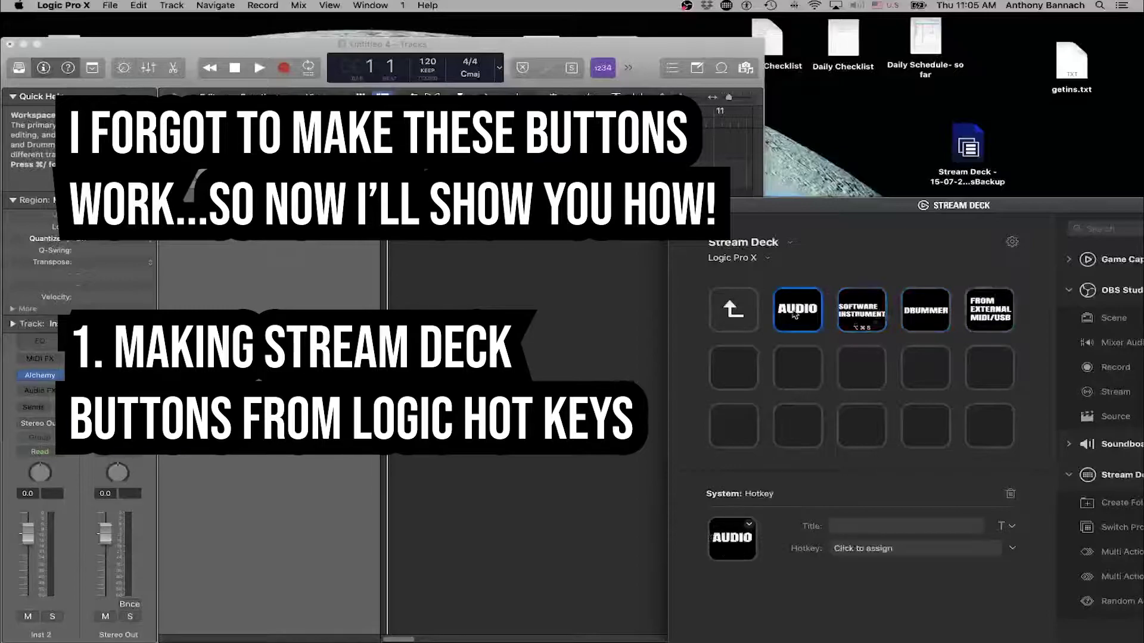
left_click(861, 314)
left_click(925, 314)
left_click(989, 314)
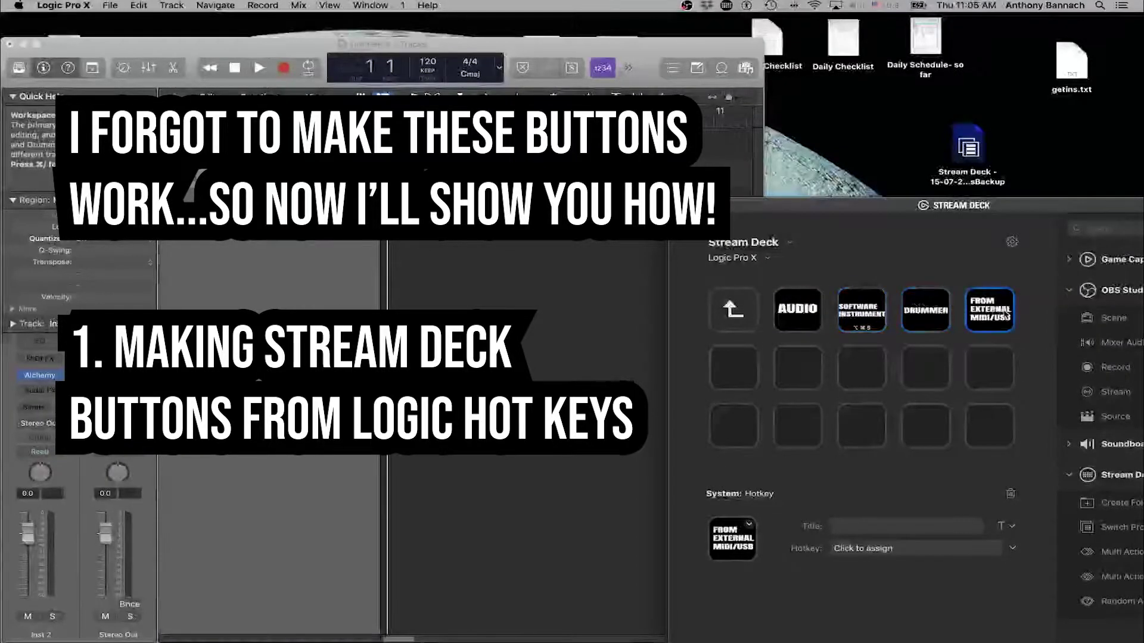
Step: Reopen Logic's key commands list to view the software instrument commands, and close it again
key("alt+k")
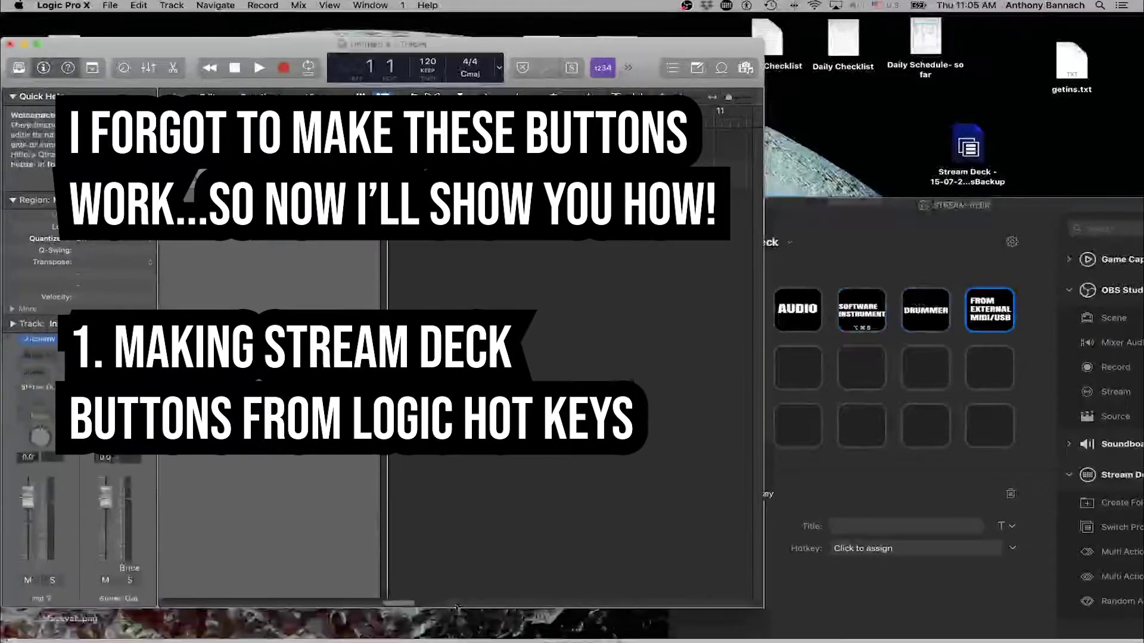
left_click_drag(471, 479, 444, 138)
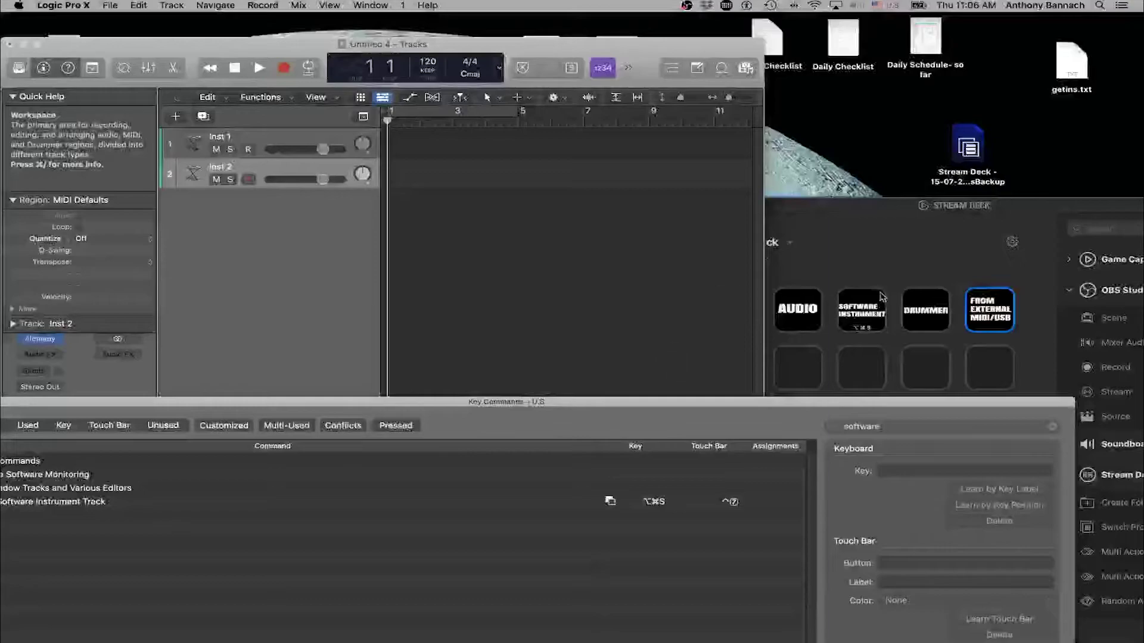
key("super+w")
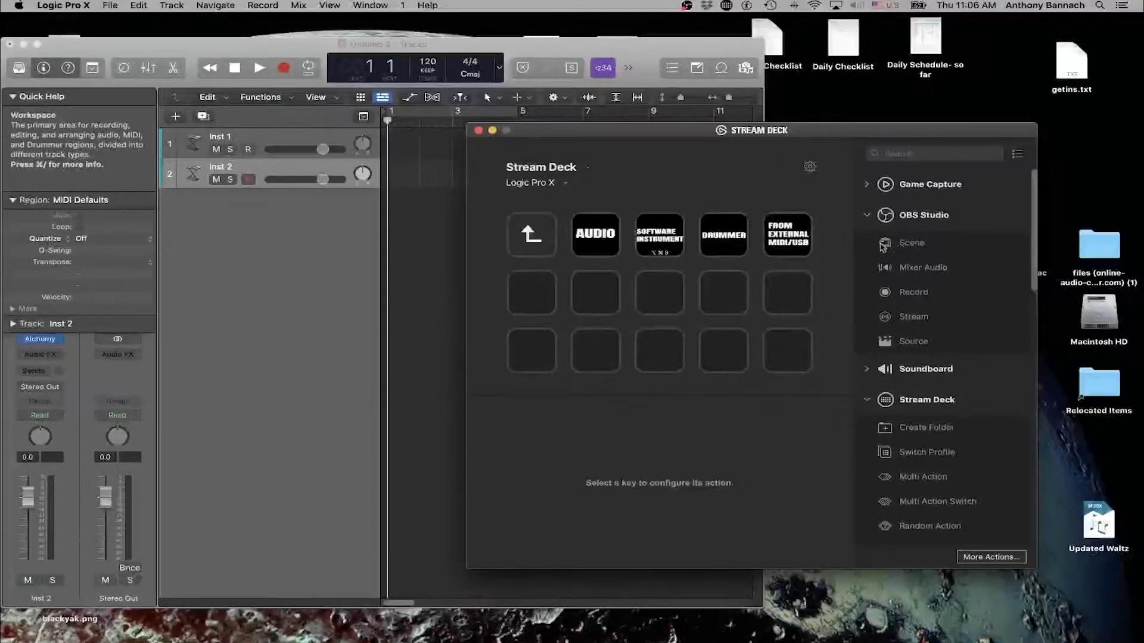
Step: Add a System Hotkey action to the empty Stream Deck key directly below Software Instrument
scroll(966, 365, "down", 5)
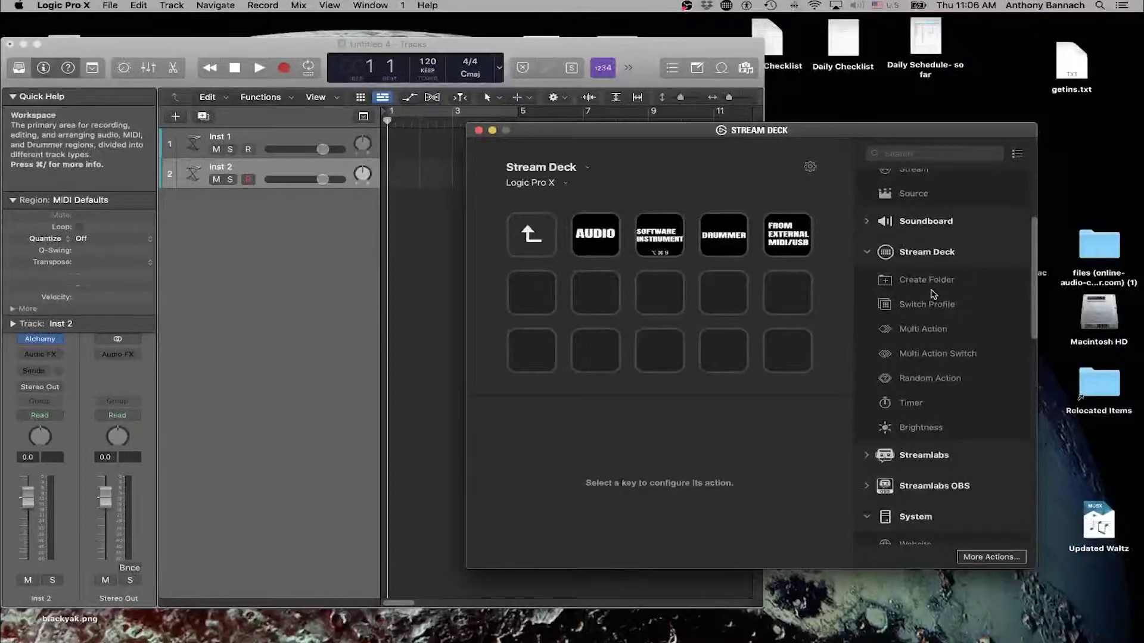
left_click_drag(937, 285, 786, 292)
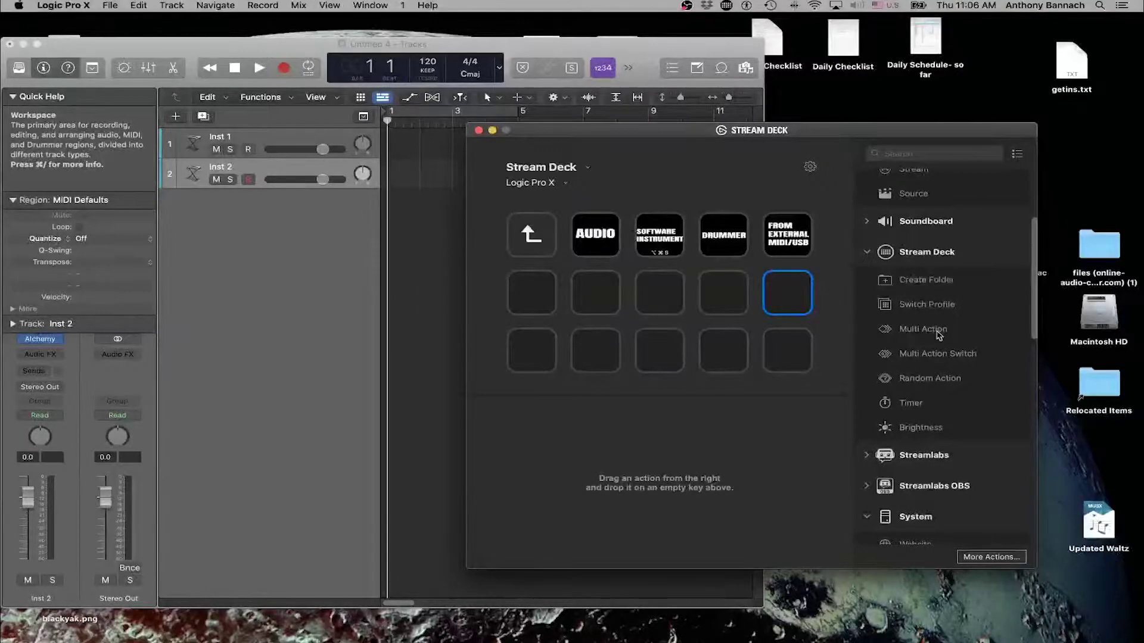
mouse_move(938, 334)
left_mouse_down()
mouse_move(794, 295)
mouse_move(908, 316)
mouse_move(924, 332)
left_mouse_up()
scroll(925, 332, "down", 3)
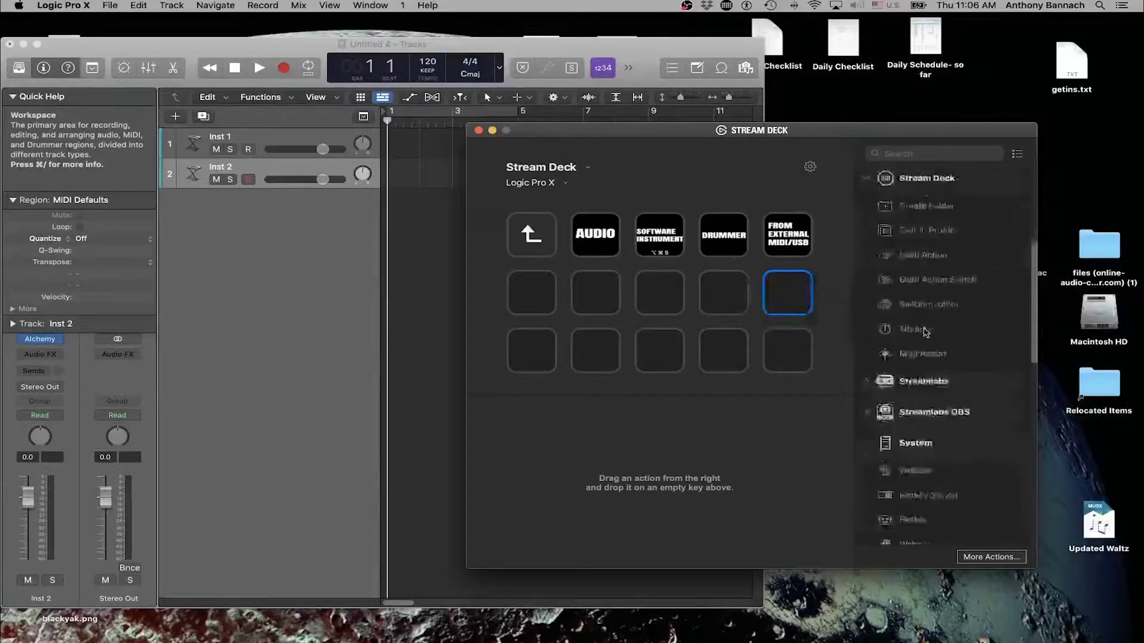
scroll(925, 332, "down", 5)
left_click_drag(915, 372, 664, 294)
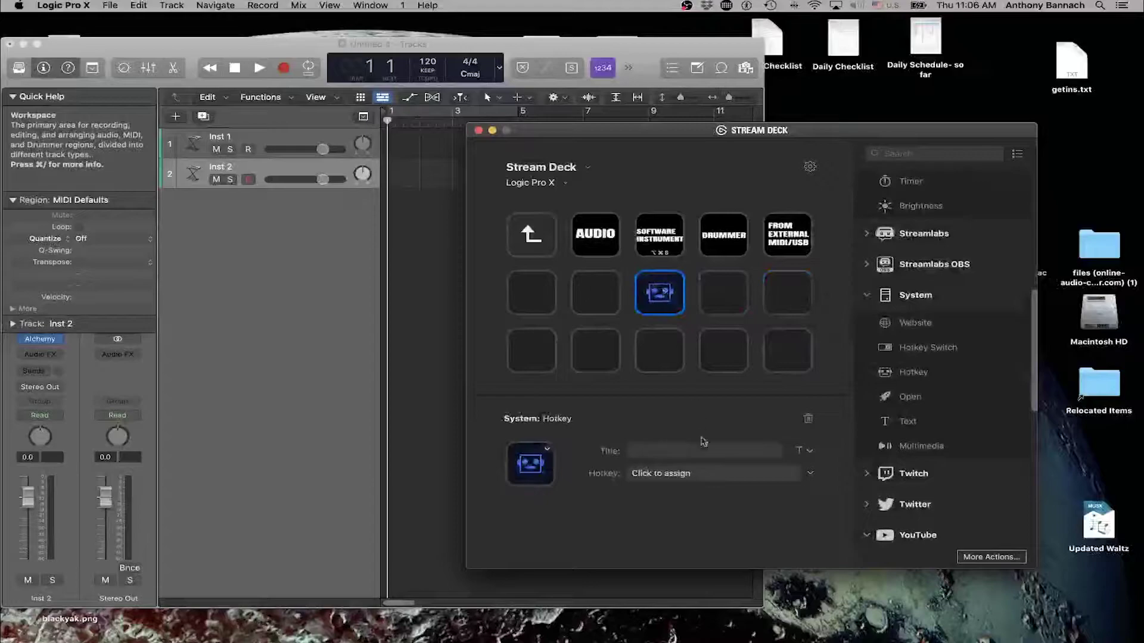
Step: Show where the new button's hotkey is recorded and where its shortcut is found among Logic's key commands
left_click(701, 479)
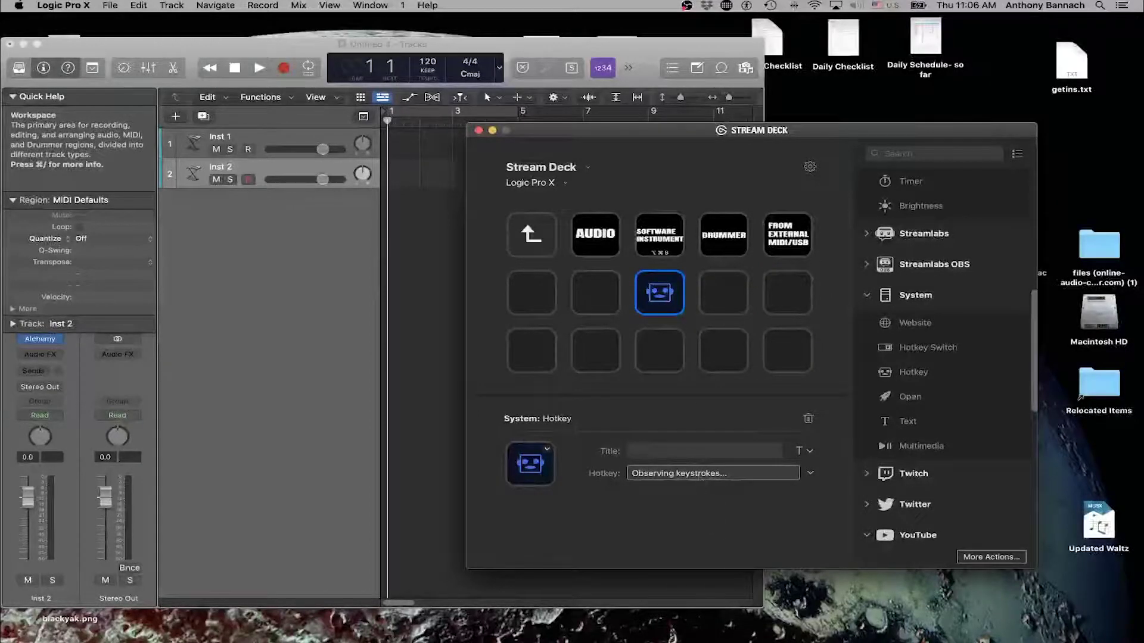
key("alt+k")
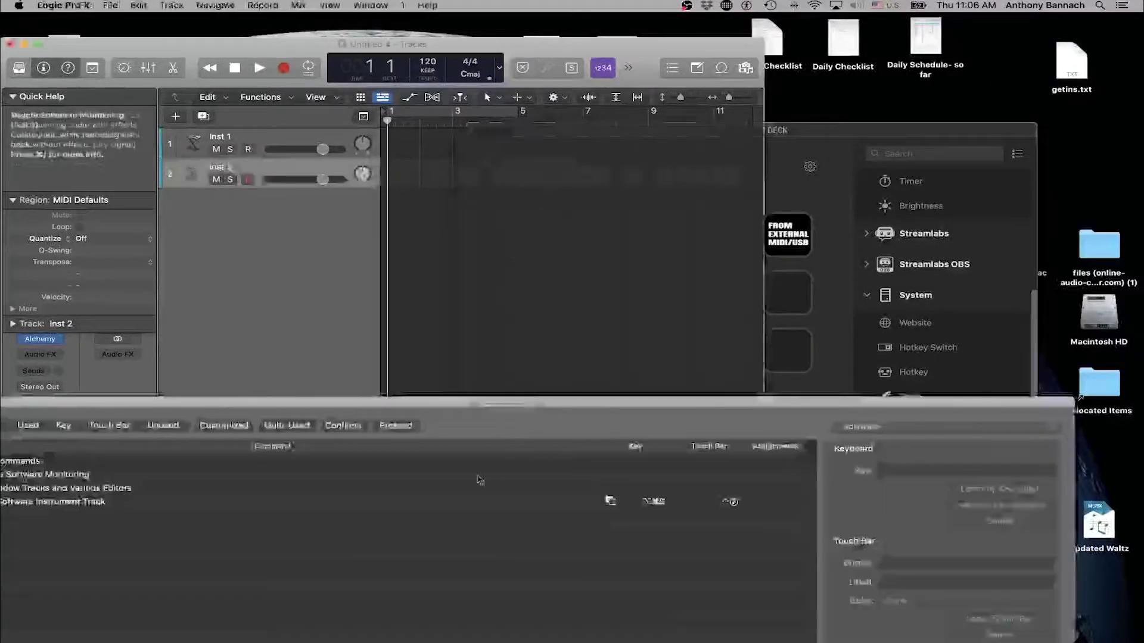
left_click_drag(528, 405, 564, 163)
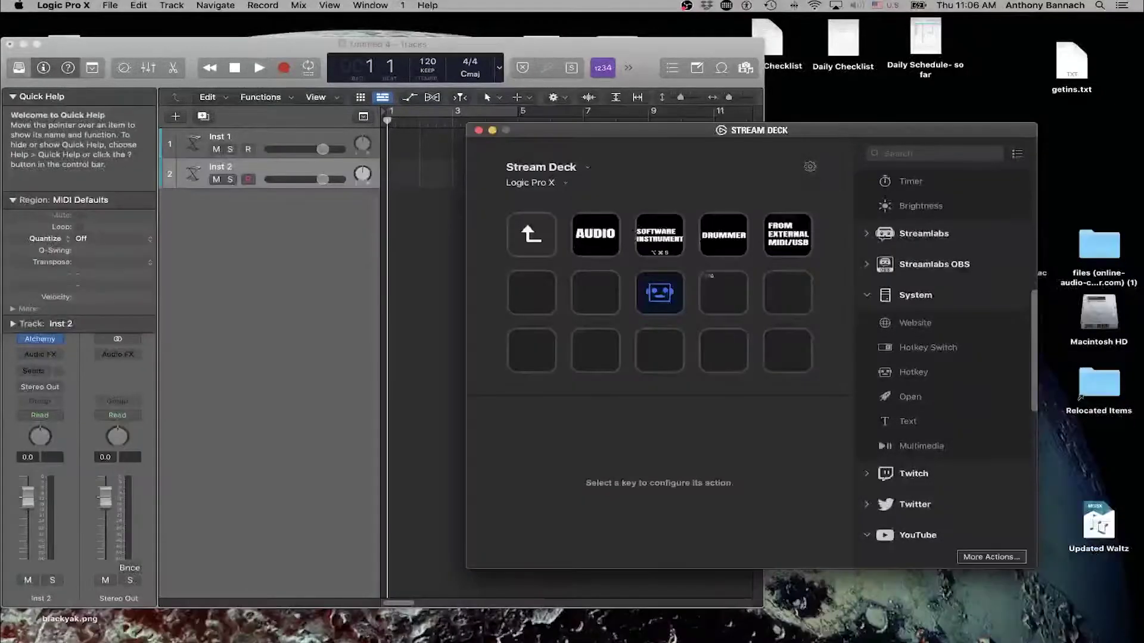
left_click(679, 292)
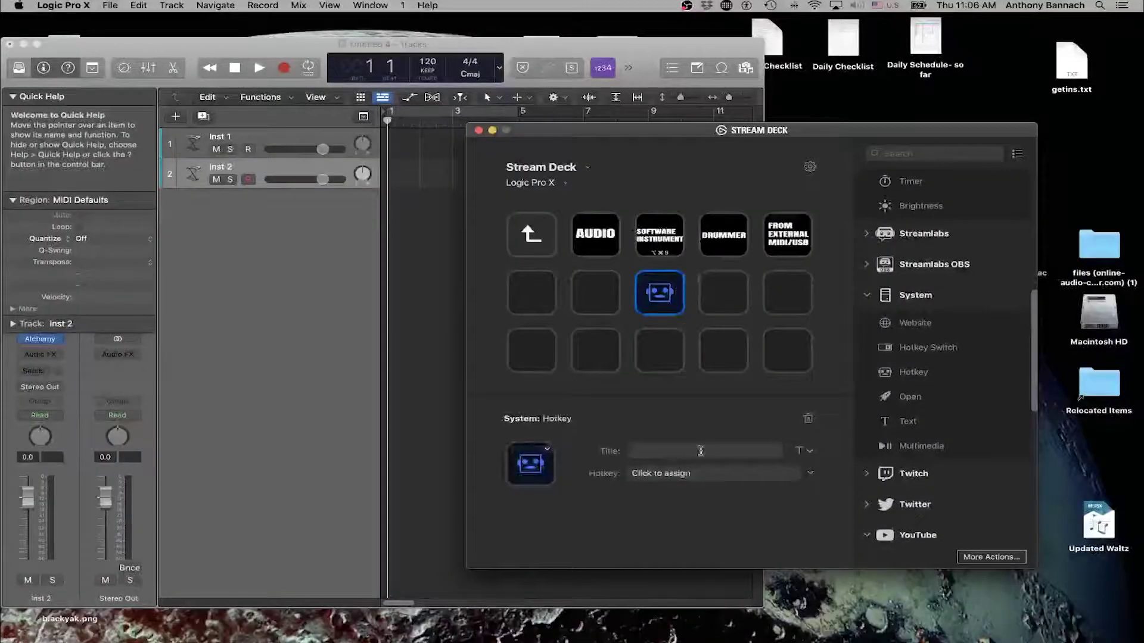
Step: Clear the title of the Software Instrument button, keeping its hotkey
left_click(649, 242)
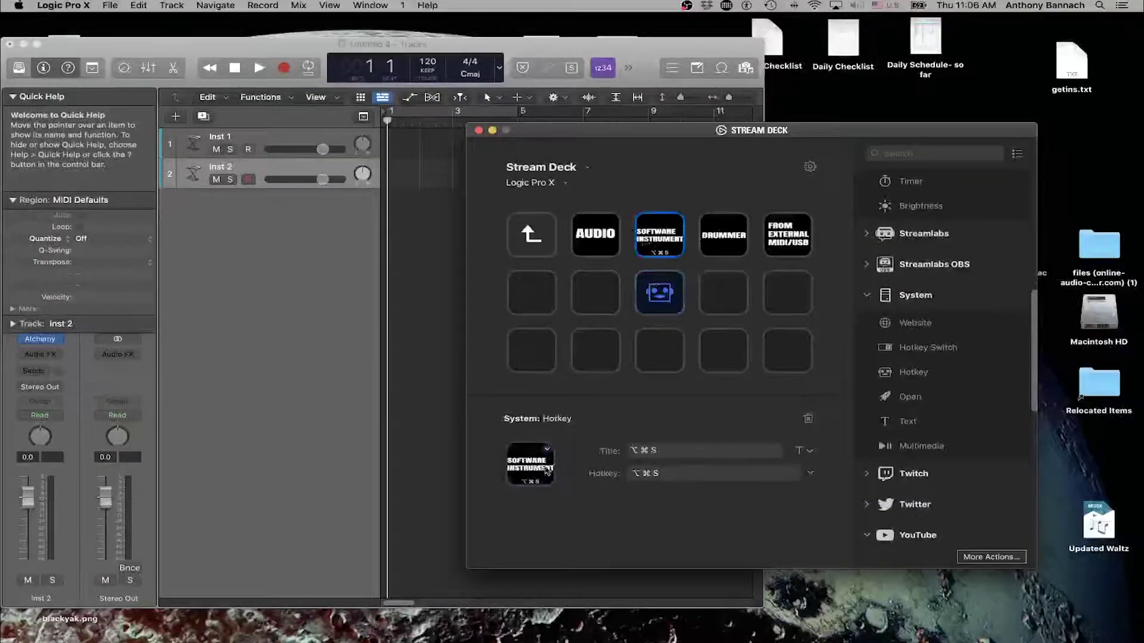
left_click_drag(668, 453, 587, 450)
key("BackSpace")
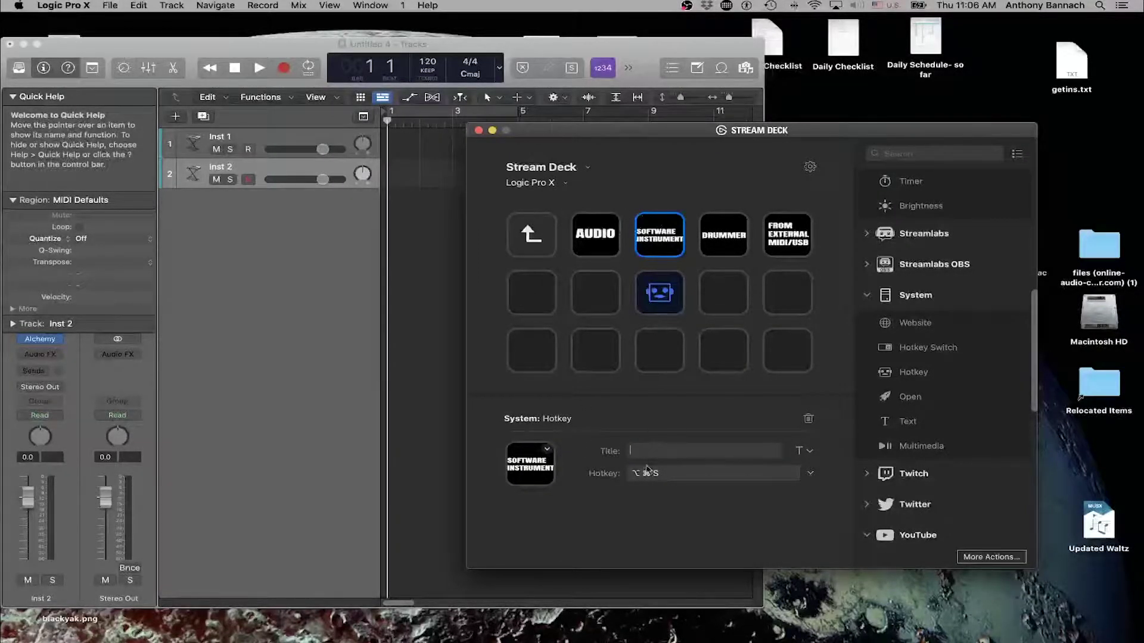
Step: Add three more software instrument tracks to the Logic project with the ⌥⌘S hotkey
left_click(356, 338)
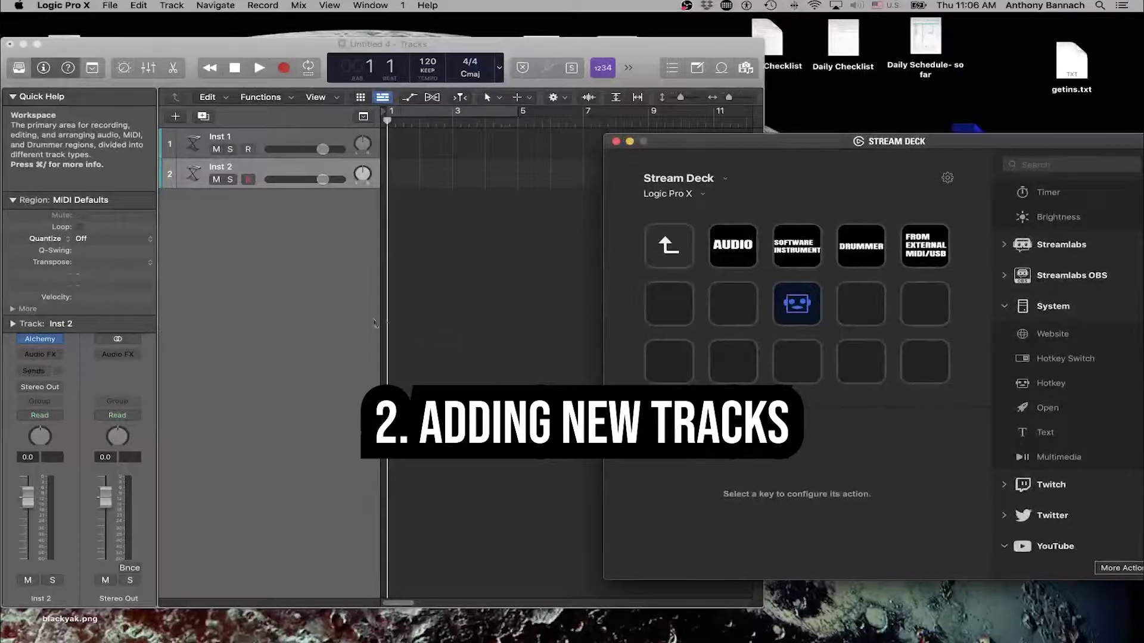
left_click(337, 323)
key("alt+super+s")
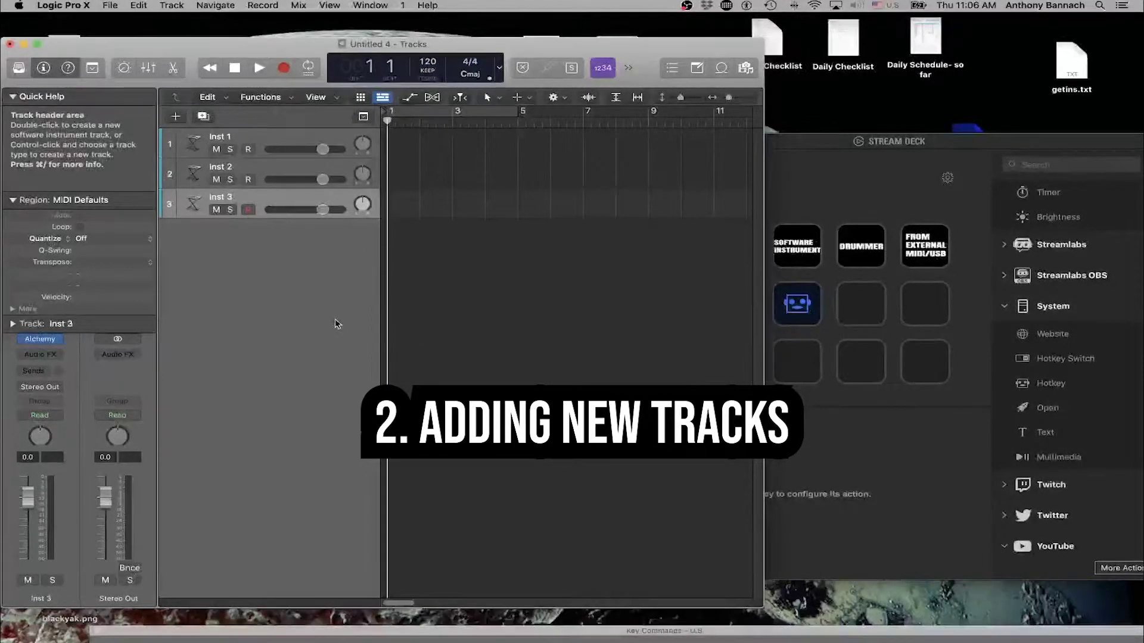
key("alt+super+s")
key("alt+super+s")
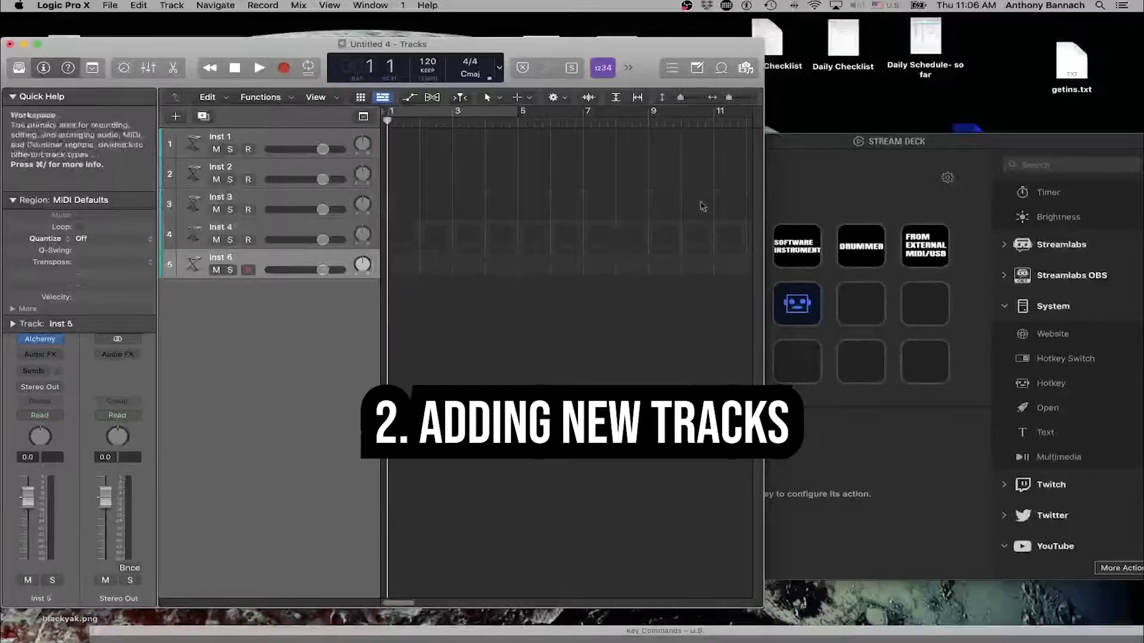
Step: Search Logic's Key Commands for "new audio track" to find the shortcut for the Stream Deck AUDIO button
left_click(719, 268)
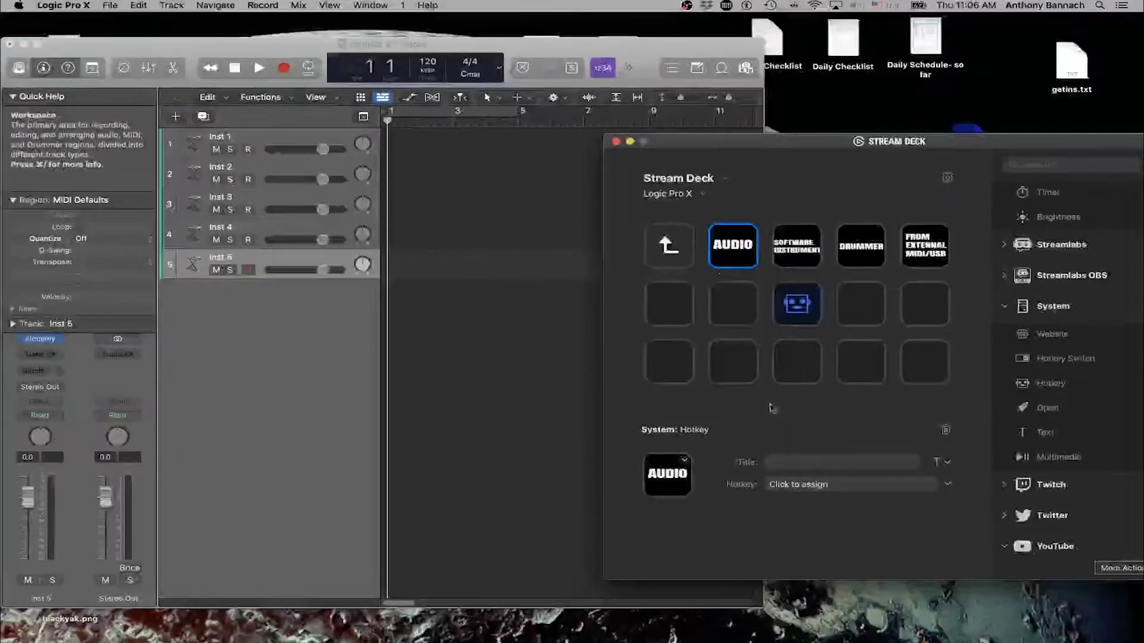
left_click(414, 592)
key("alt+k")
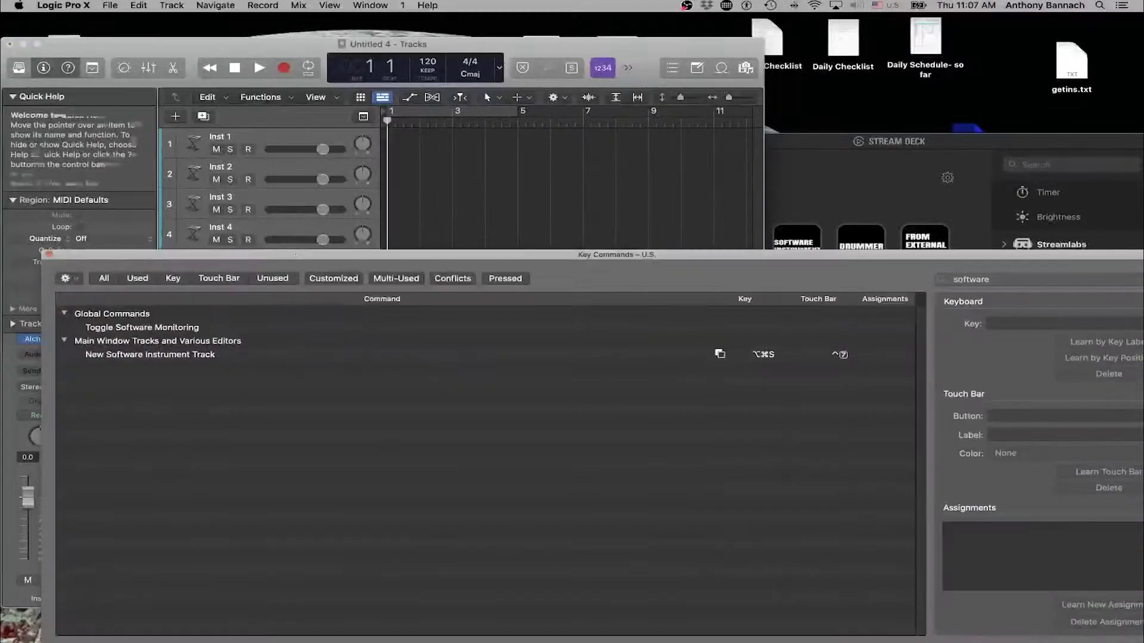
left_click_drag(1000, 284, 953, 284)
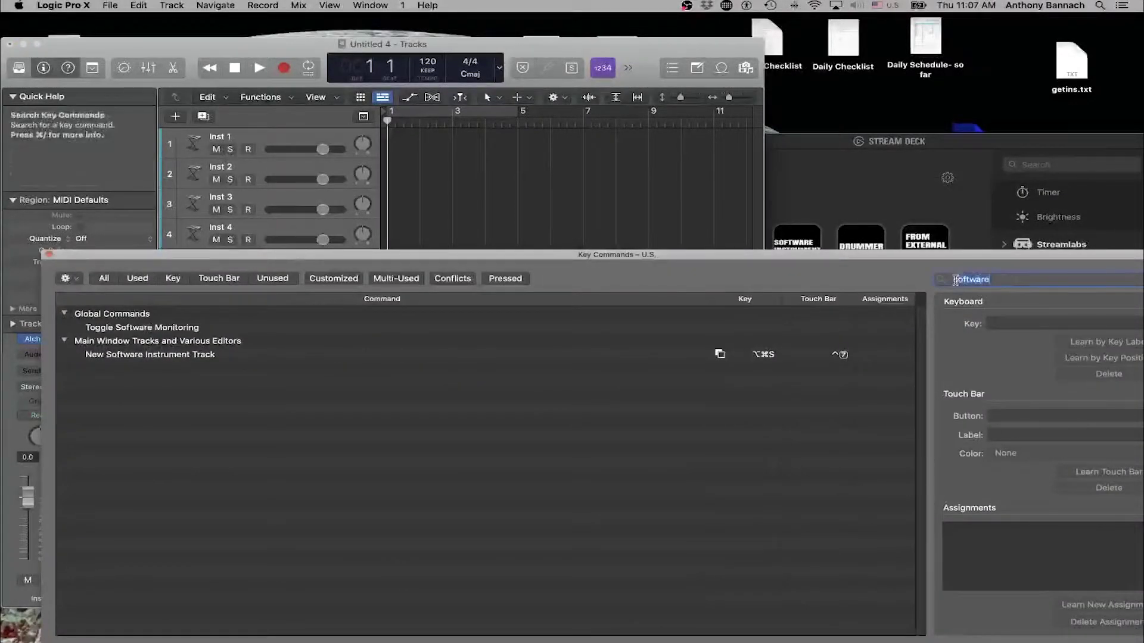
type("new")
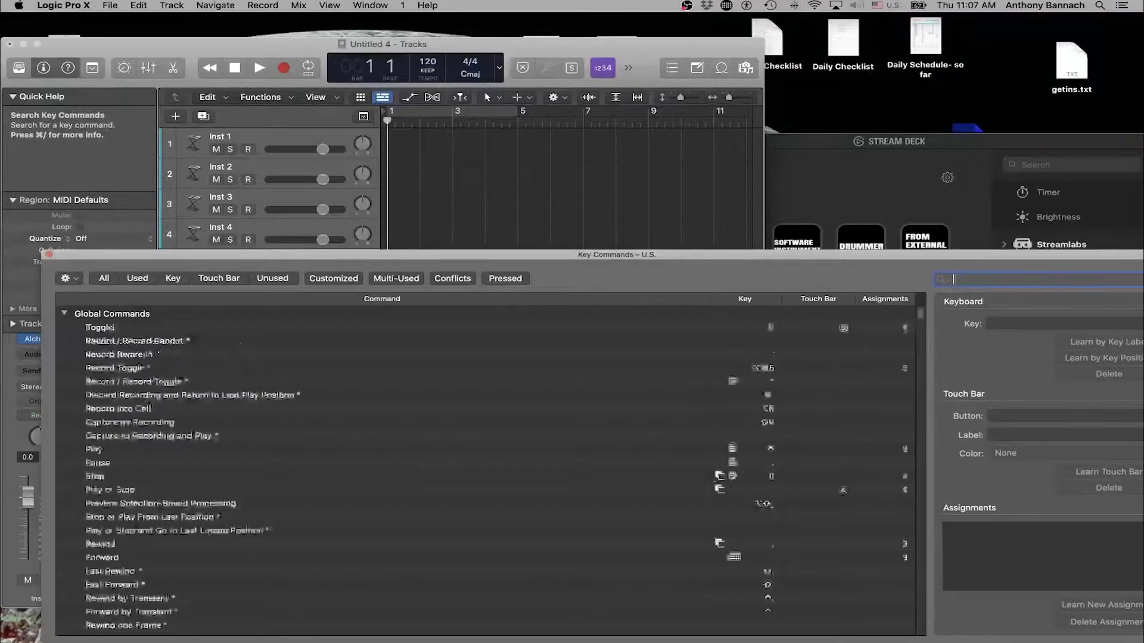
type(" audio track")
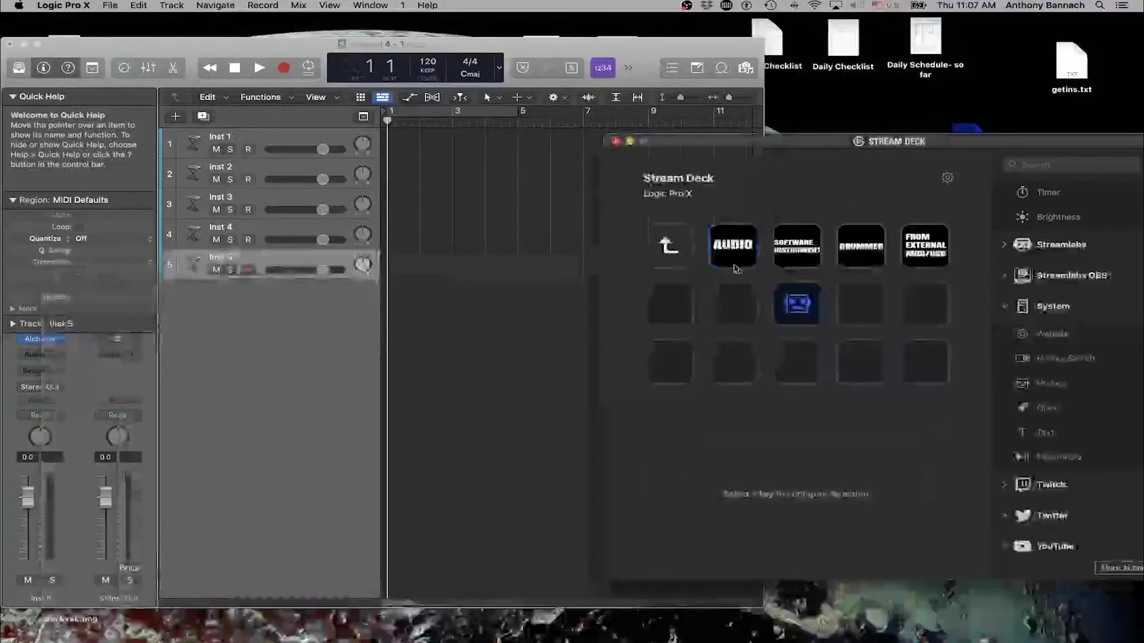
Step: Assign ⌥⌘A as the hotkey of the AUDIO button in Stream Deck
left_click(733, 255)
left_click(783, 486)
key("alt+super+a")
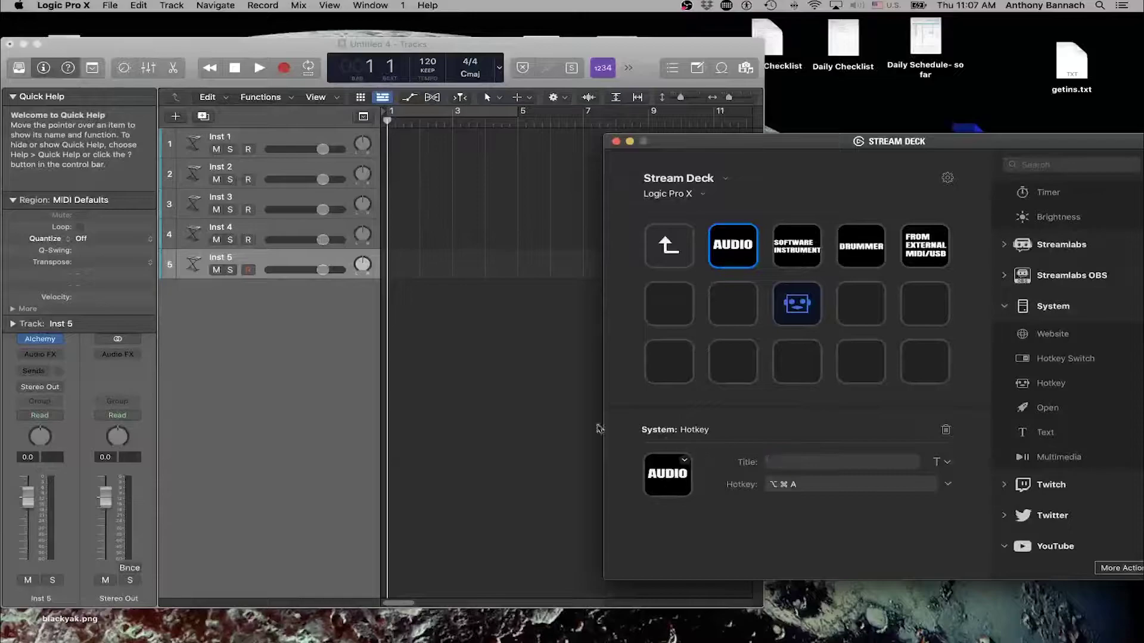
Step: Move Logic's Key Commands window clear of the track list and add three audio tracks with the ⌥⌘A hotkey
left_click(567, 427)
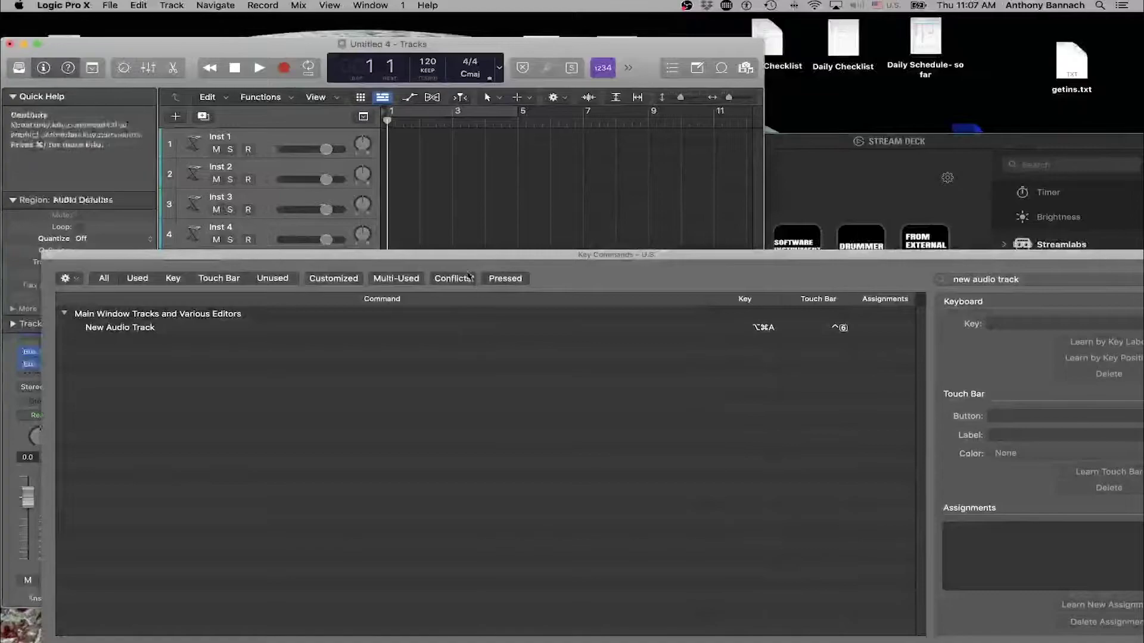
left_click(464, 262)
left_click_drag(486, 262, 486, 628)
key("alt+super+a")
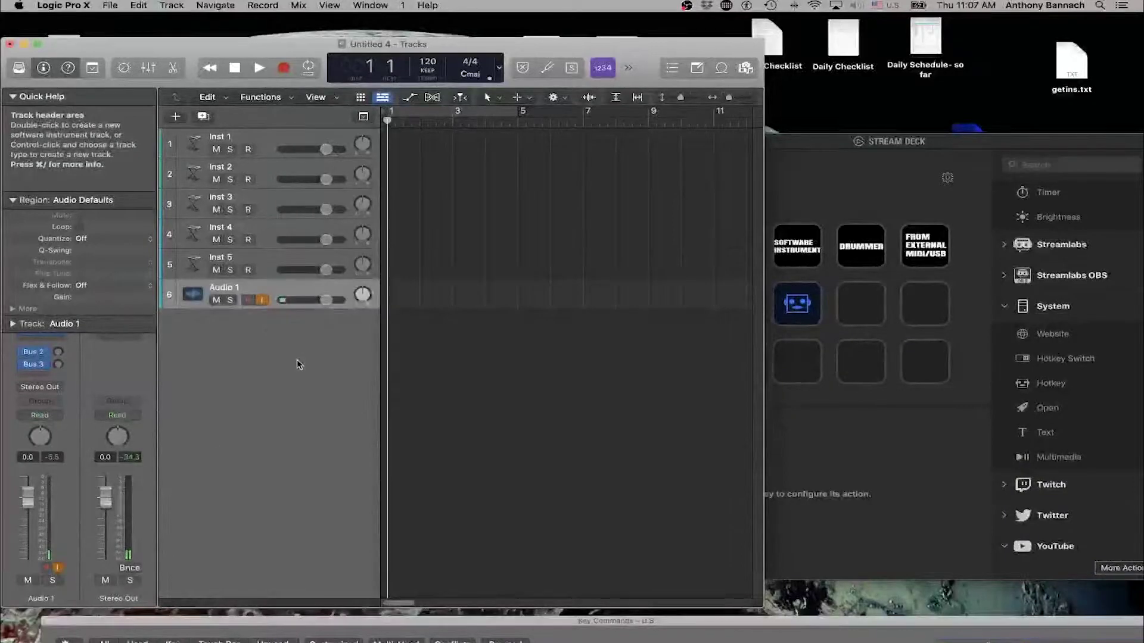
key("alt+super+a")
key("alt+super+a")
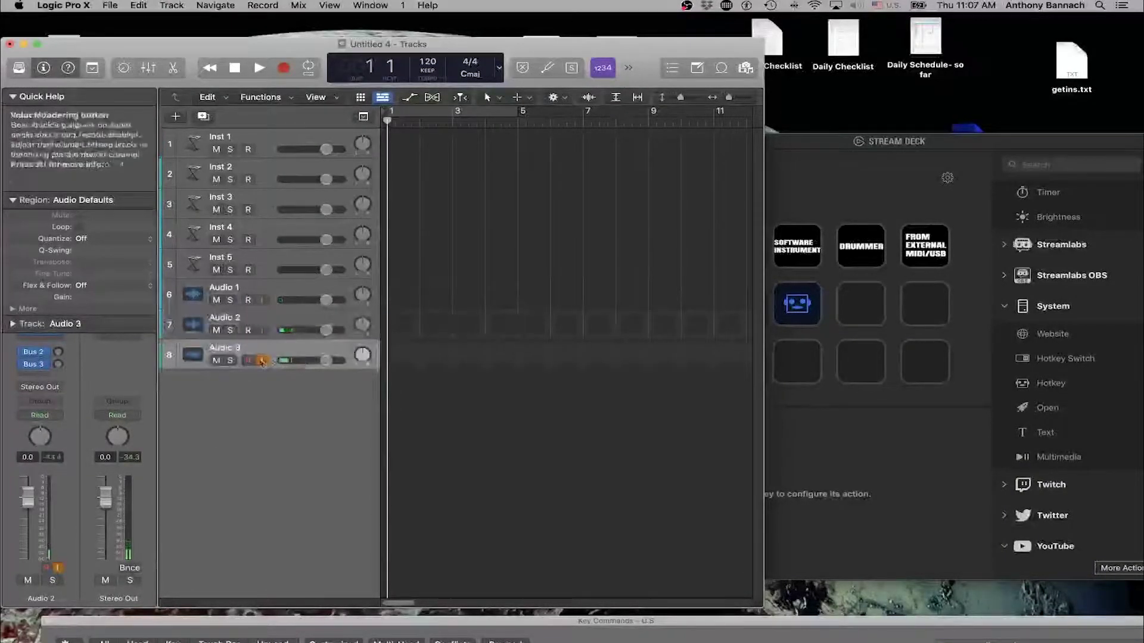
Step: Undo the creation of the three audio tracks and redo only the first one, Audio 1
left_click(240, 297)
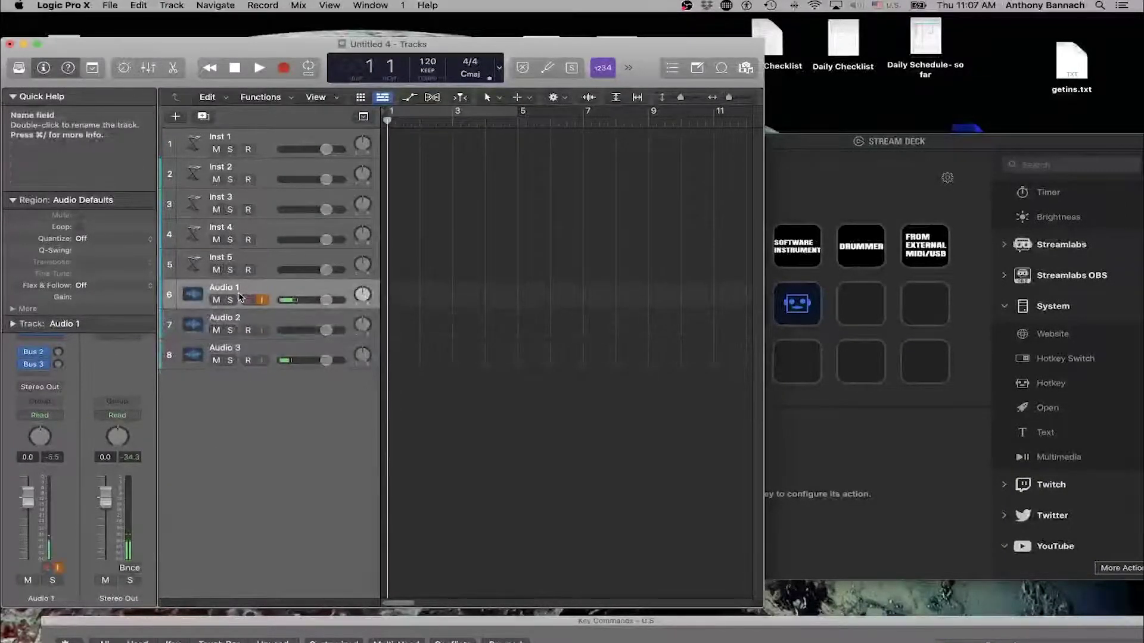
key("super+z")
key("super+z")
key("super+z")
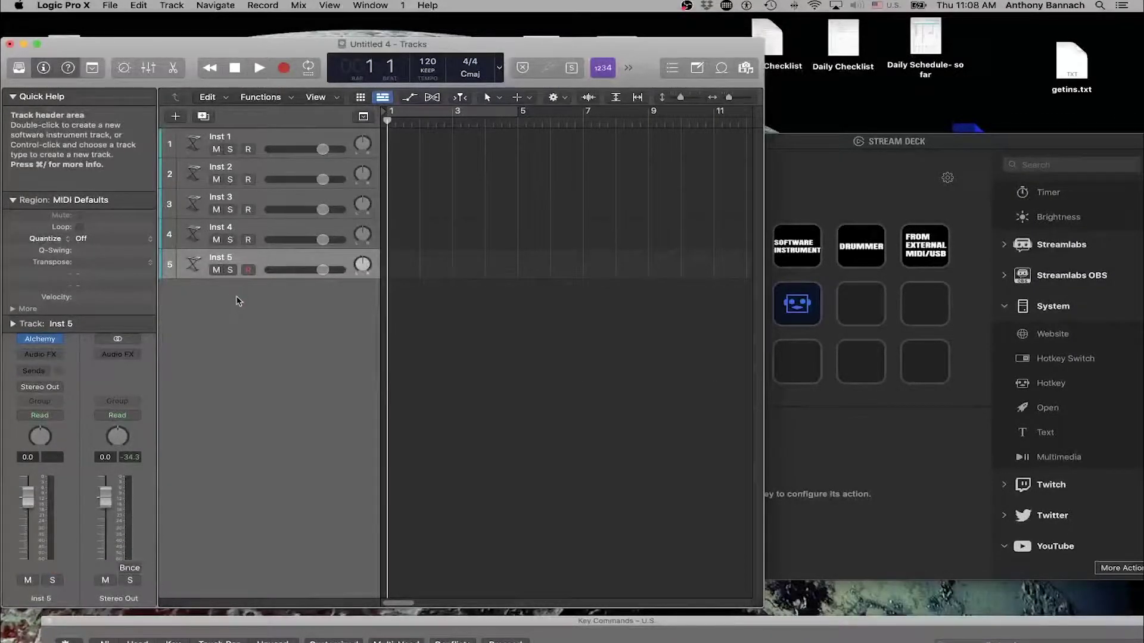
key("super+shift+z")
Step: Mute the Audio 1 track and unmute it again
left_click(215, 301)
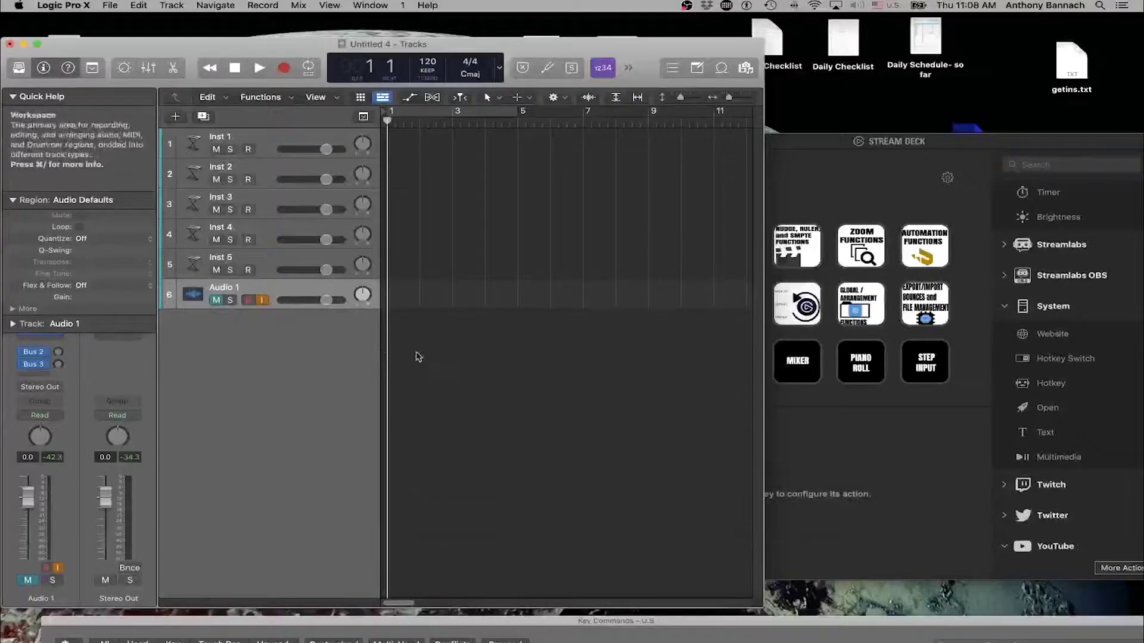
left_click(216, 299)
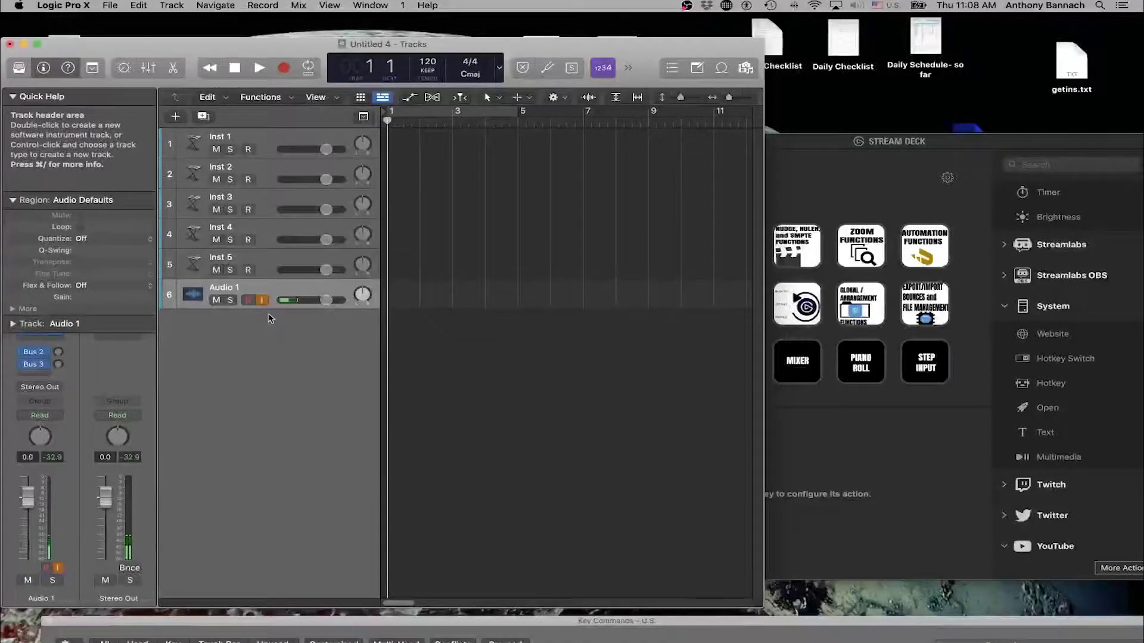
Step: Switch to Stream Deck and open the Record folder to show its recording buttons
key("super+Tab")
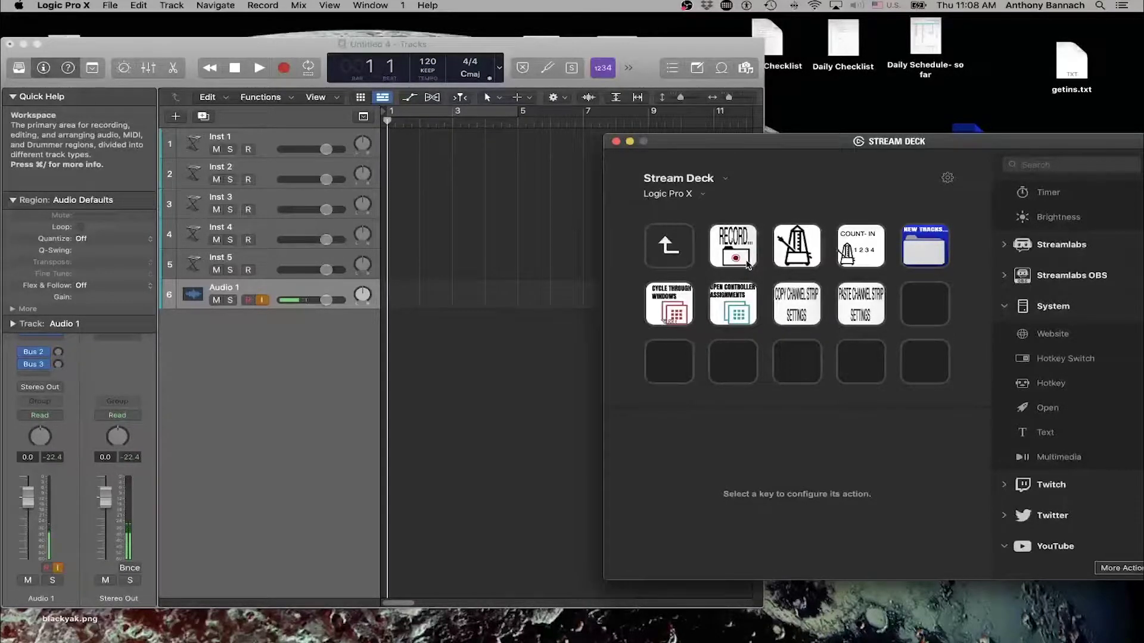
double_click(747, 263)
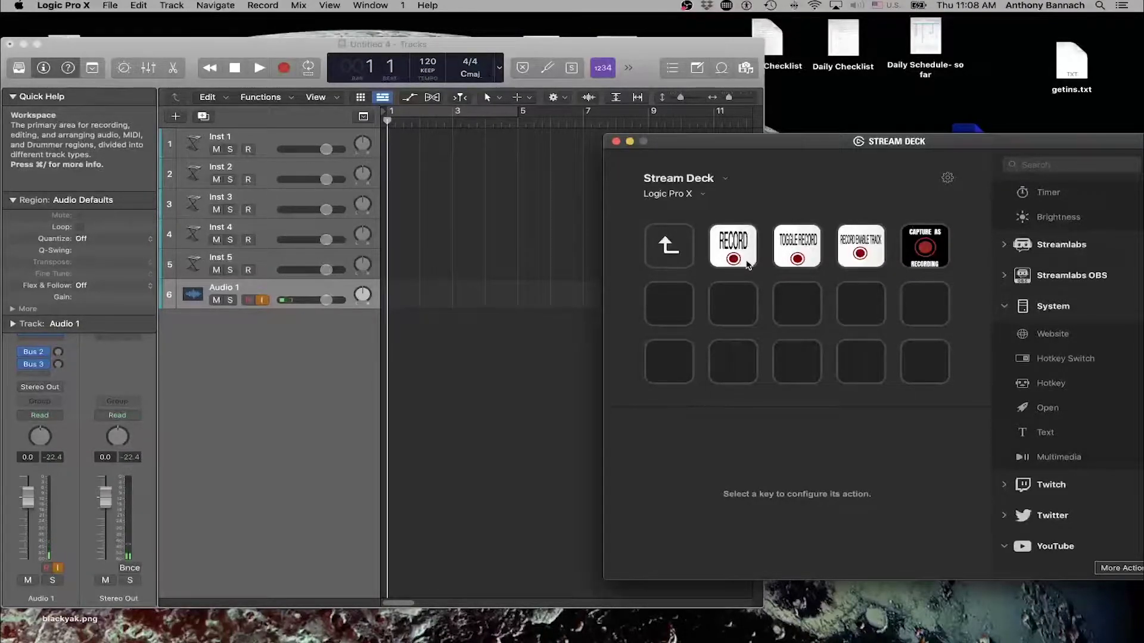
left_click(462, 334)
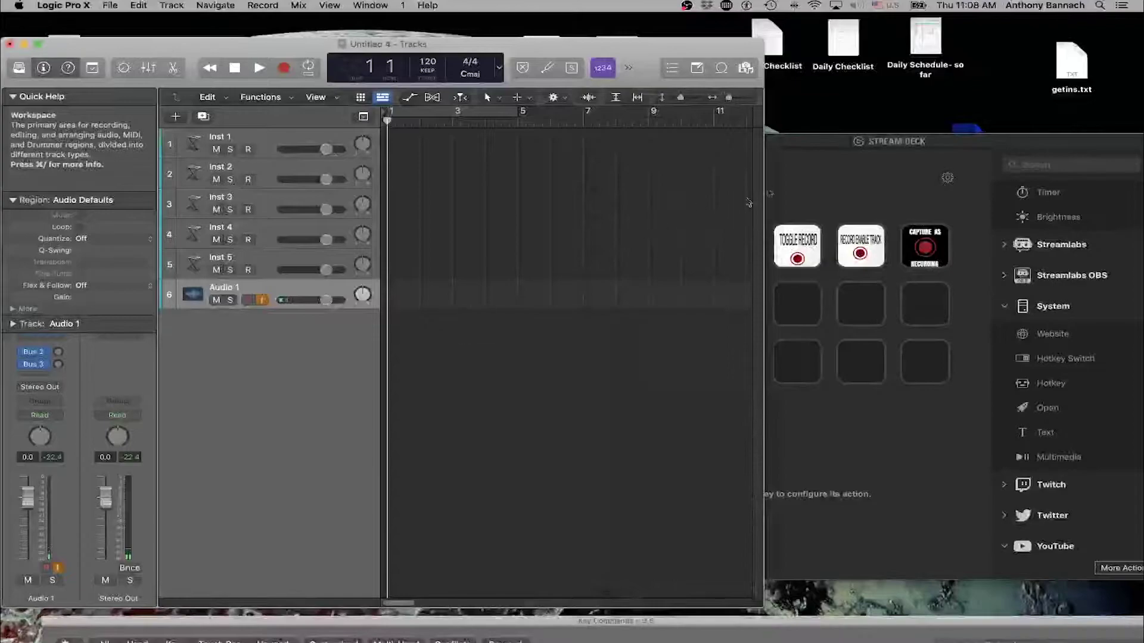
Step: Record a take of about four and a half bars on Audio 1 from bar 1 in Logic, and stop recording
left_click(448, 405)
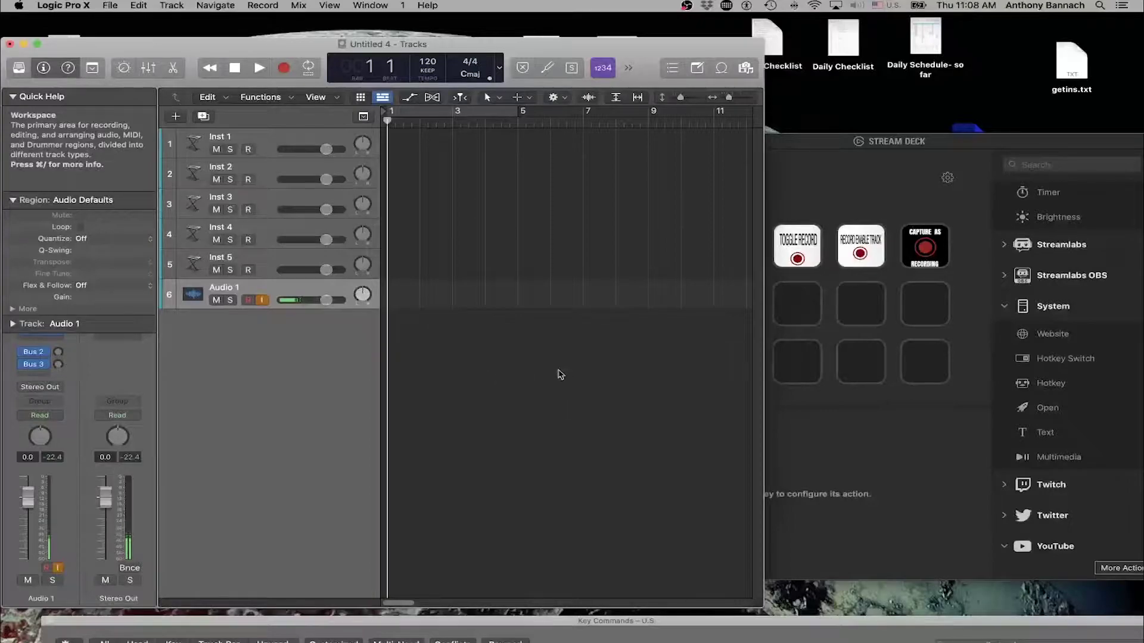
key("r")
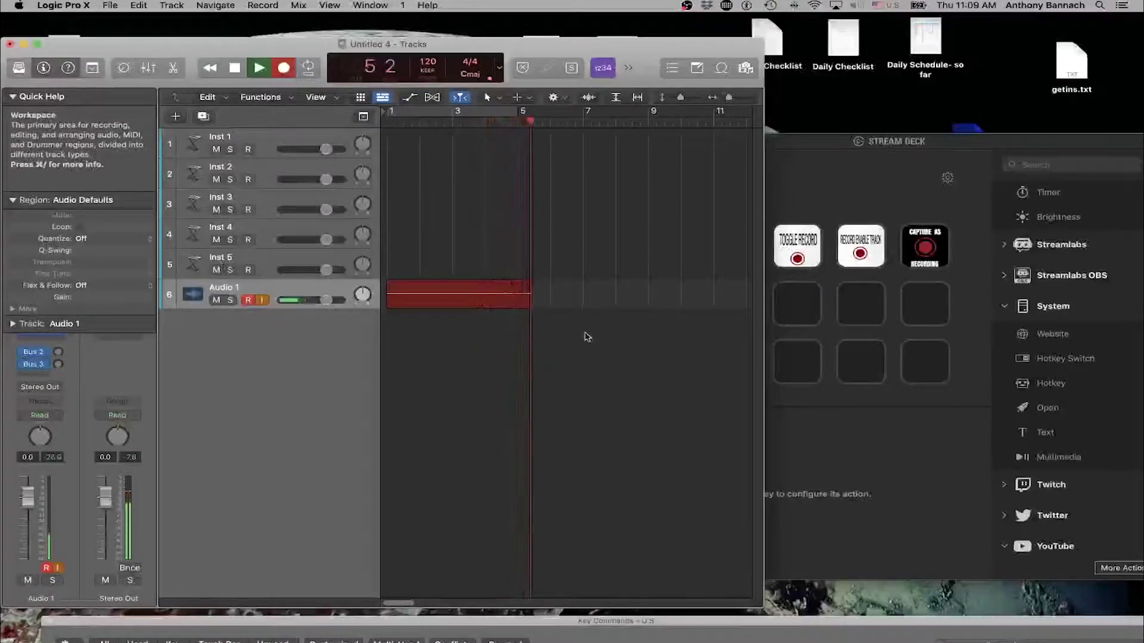
key("space")
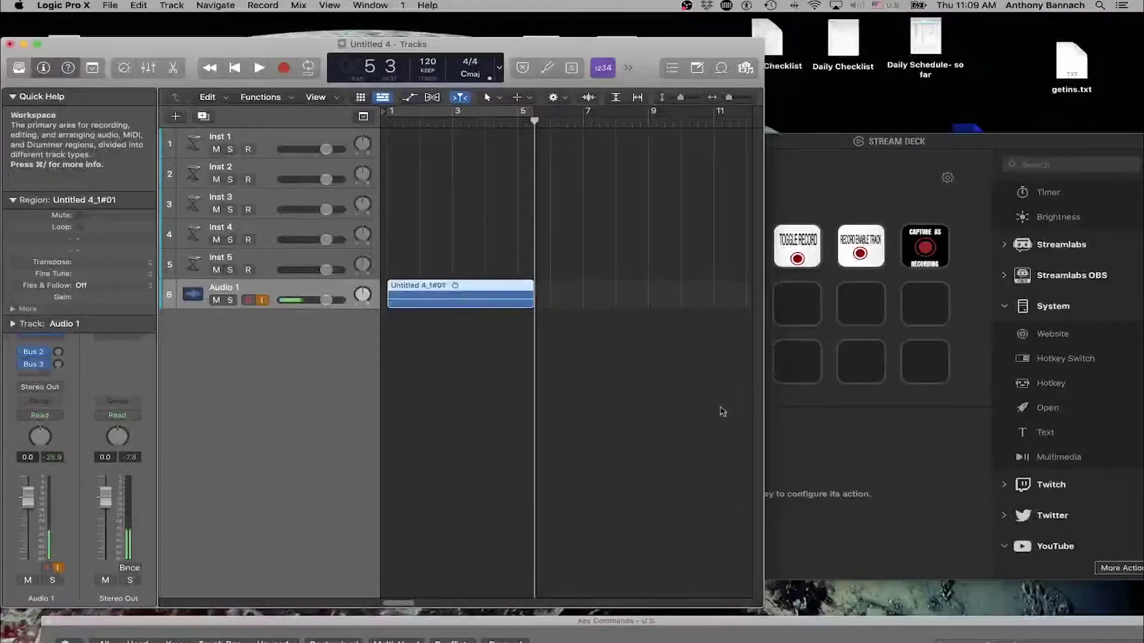
Step: Show the Stream Deck's Zoom Functions folder and the horizontal and vertical zoom buttons in its Basic Zoom Functions subfolder
left_click(804, 232)
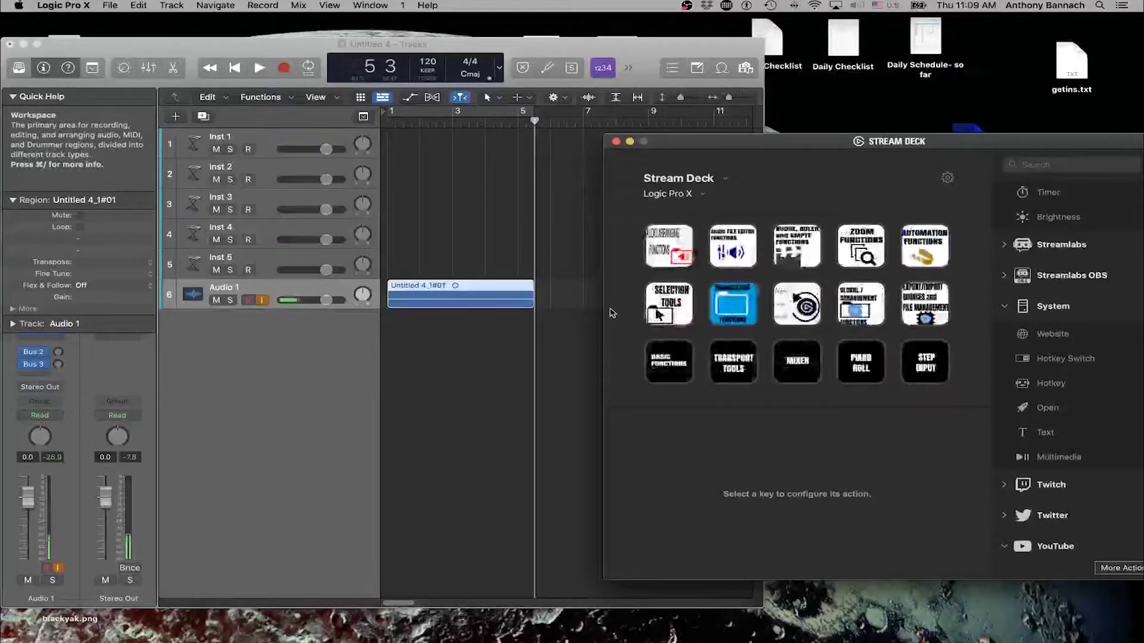
left_click(544, 354)
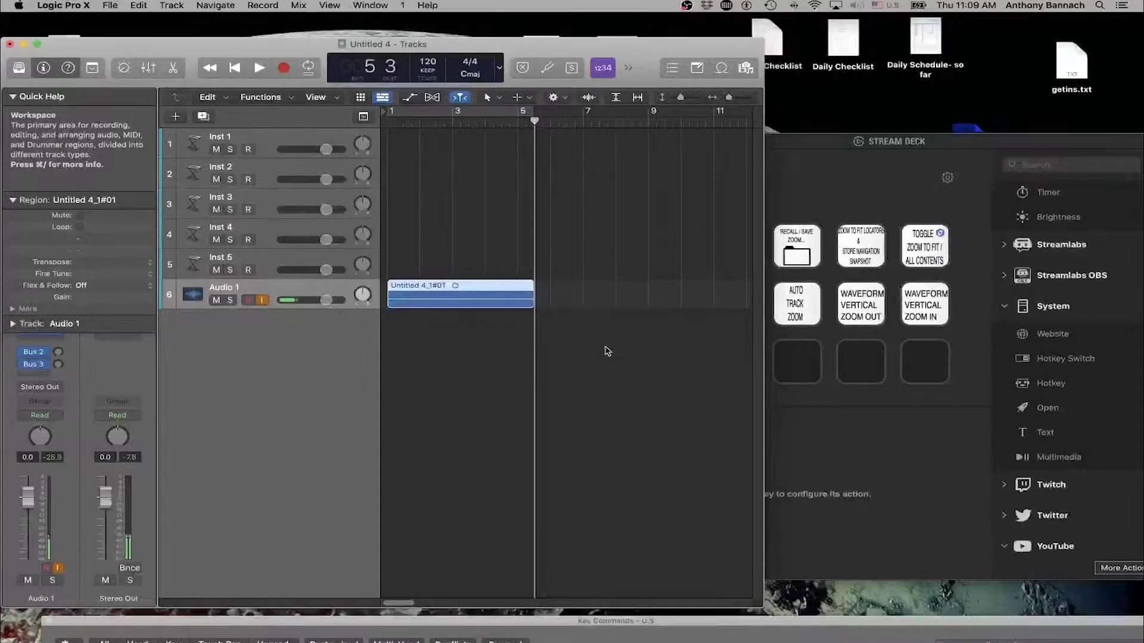
left_click(892, 145)
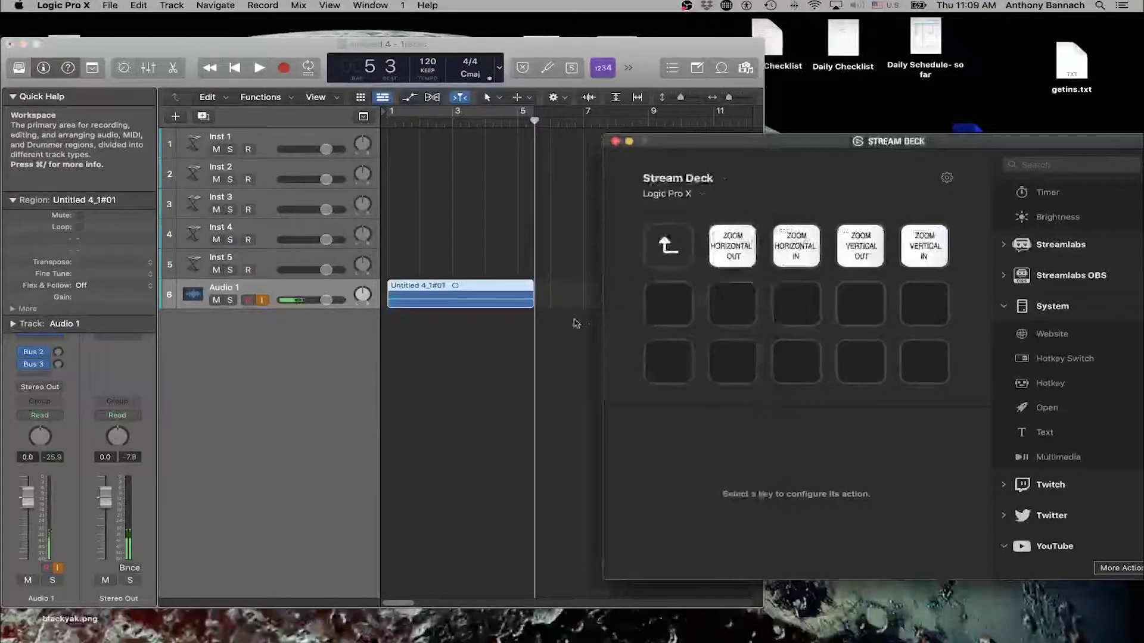
Step: Zoom Logic's Tracks area in horizontally and vertically with the zoom hotkeys and view the Audio 1 region from its start
left_click(530, 327)
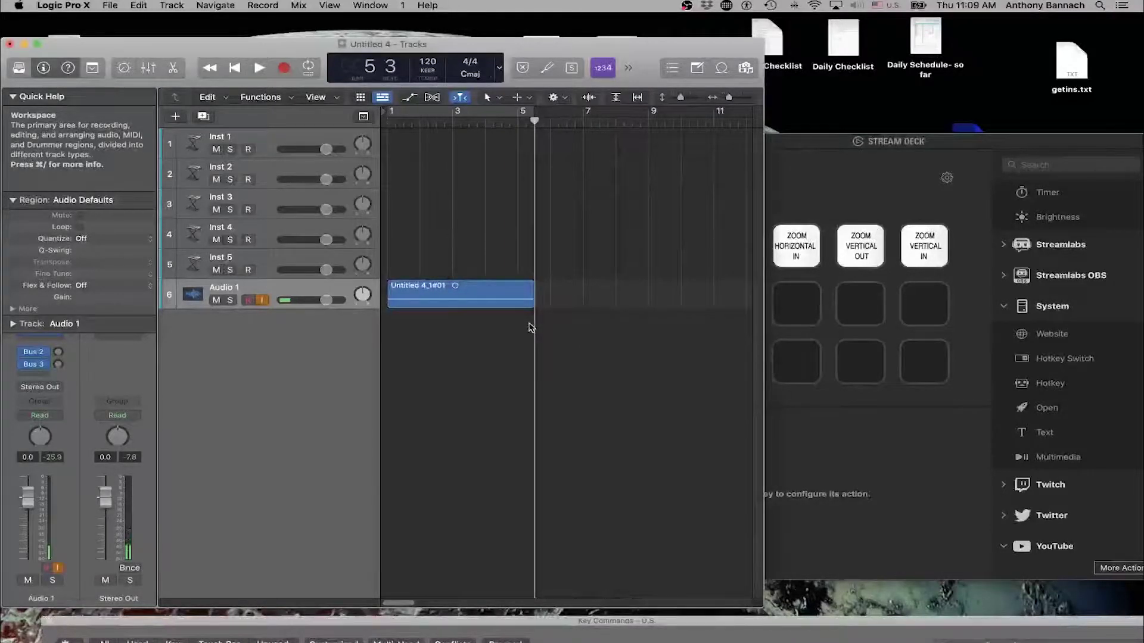
key("super+Down")
key("super+Up")
key("super+Right")
key("super+Right")
key("super+Right")
key("super+Down")
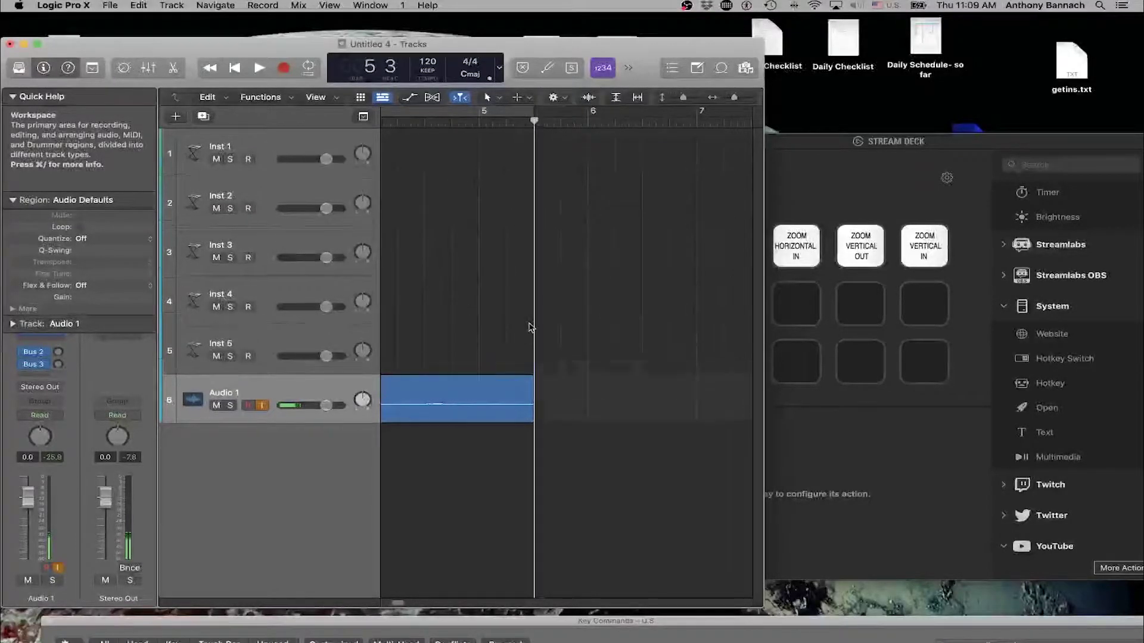
key("super+Down")
scroll(391, 604, "left", 3)
scroll(391, 604, "left", 3)
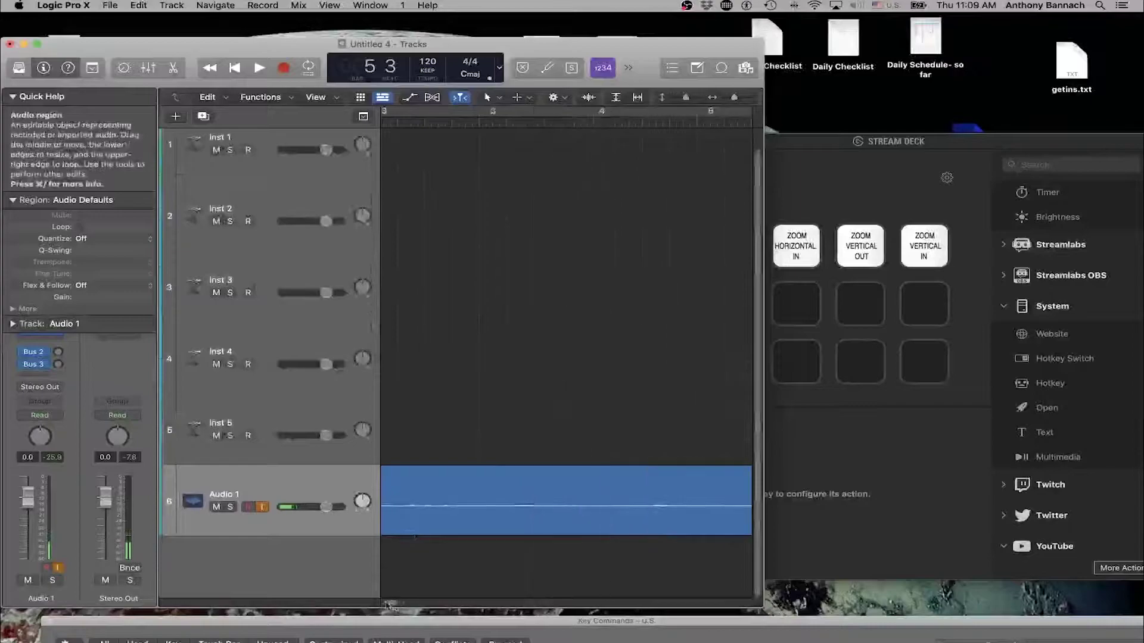
scroll(382, 602, "right", 2)
scroll(382, 602, "left", 2)
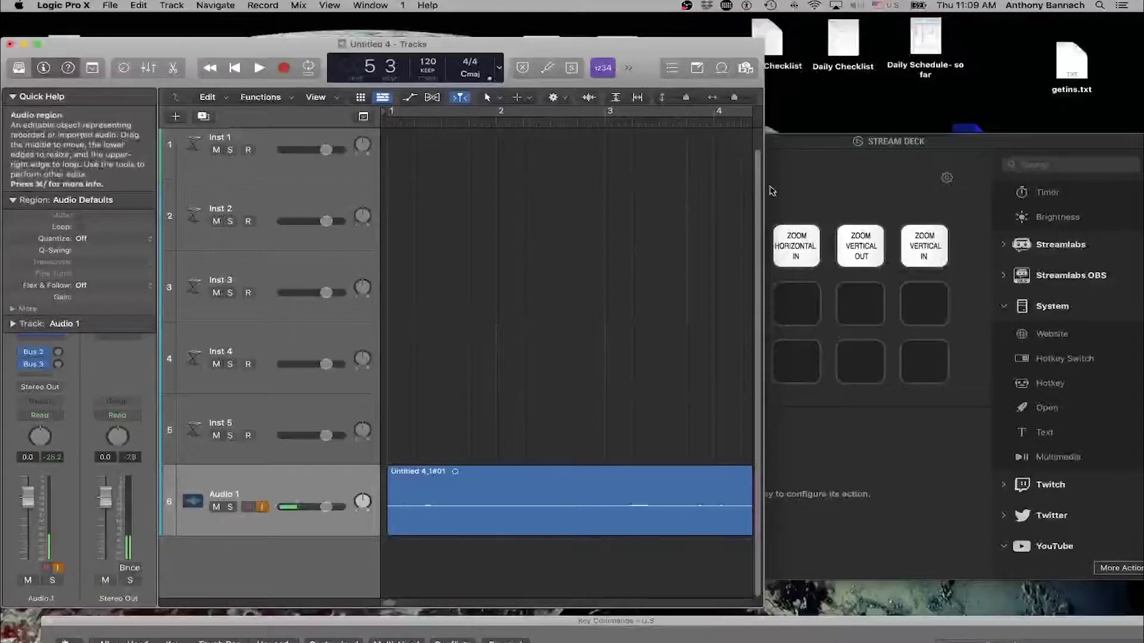
Step: Zoom the Tracks area back out vertically and horizontally until the whole Audio 1 region fits
key("super+Up")
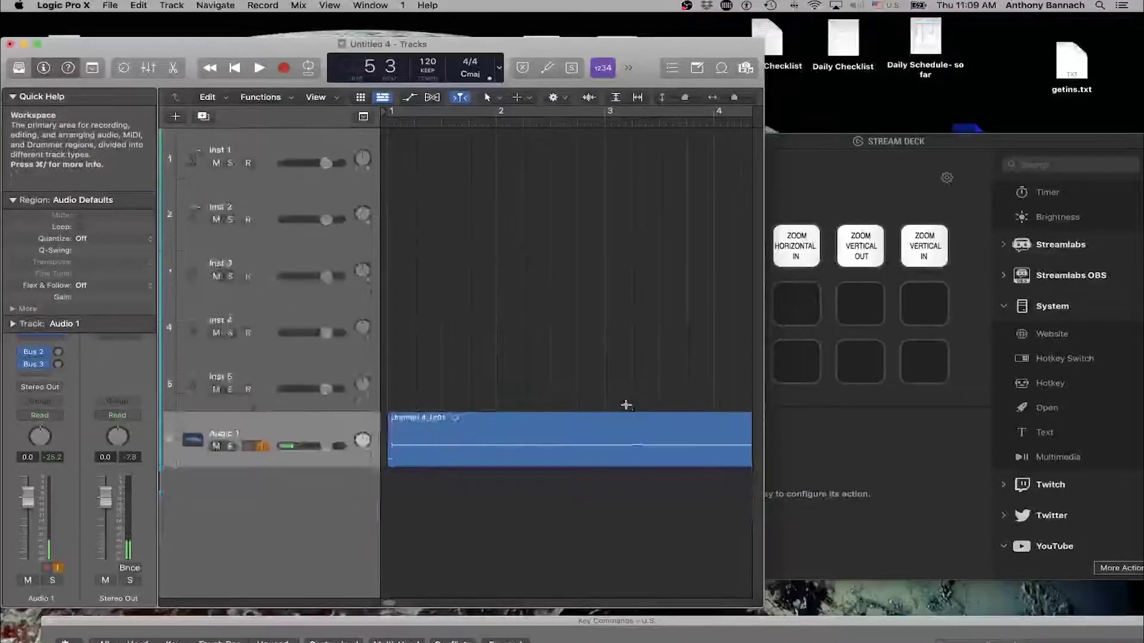
key("super+Left")
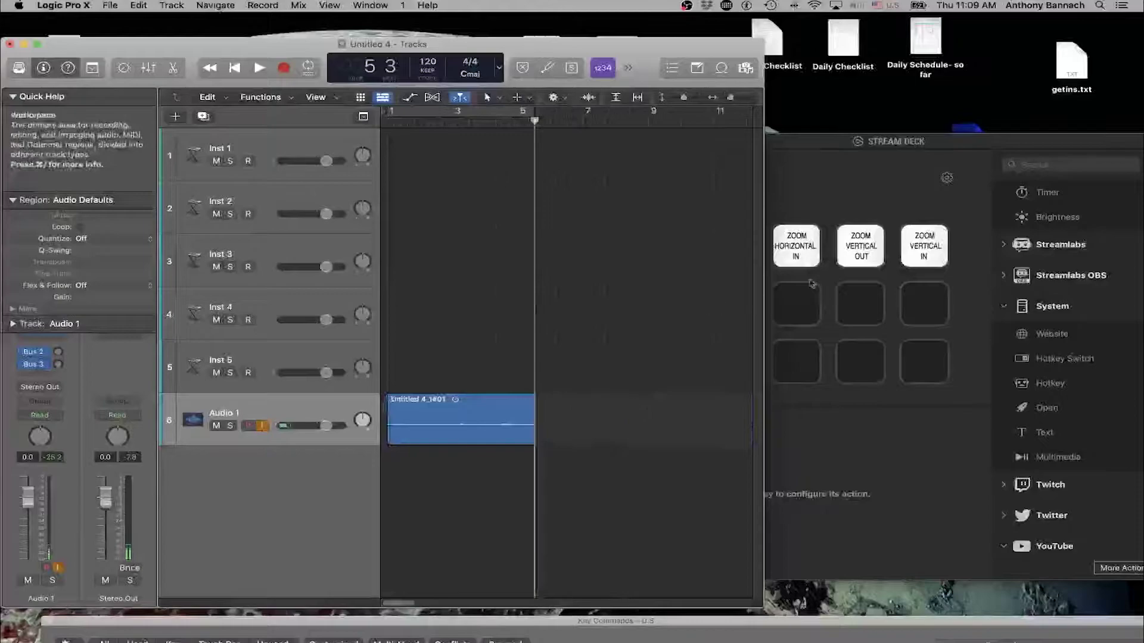
Step: Set the cycle range to span exactly the recorded Audio 1 region and zoom the Tracks area horizontally to fit it
left_click(854, 195)
double_click(667, 245)
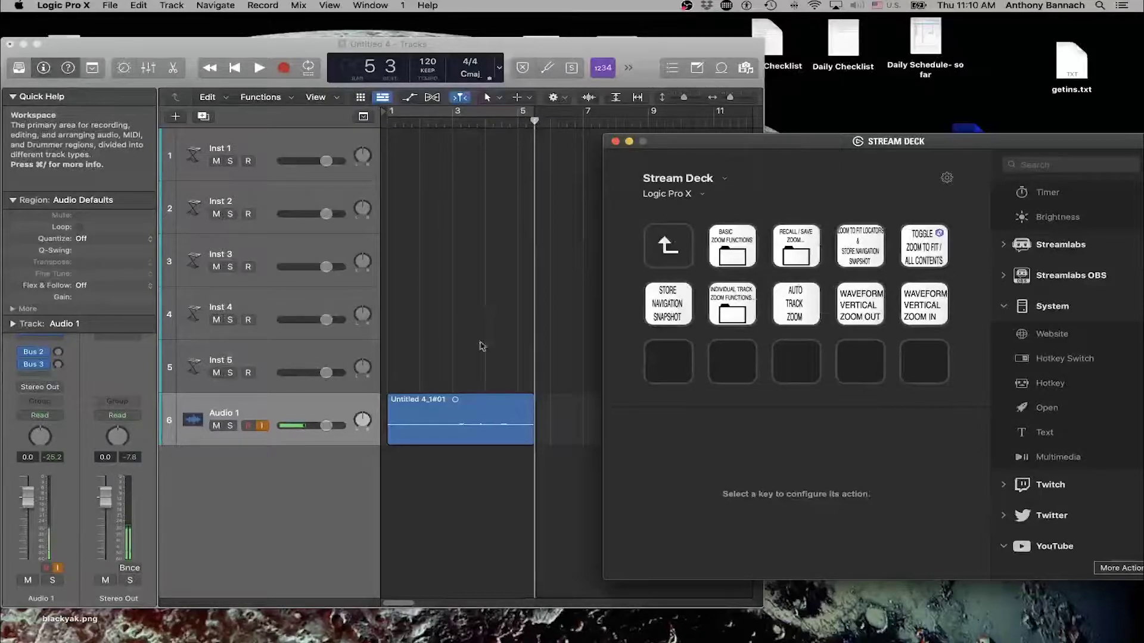
left_click(480, 421)
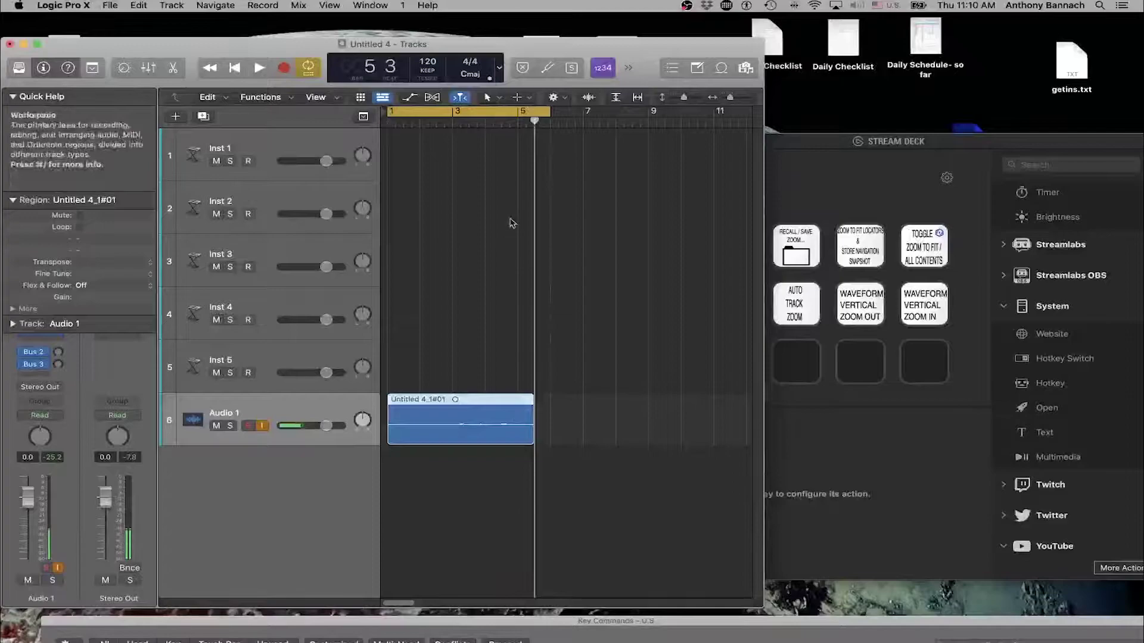
left_click_drag(547, 113, 528, 116)
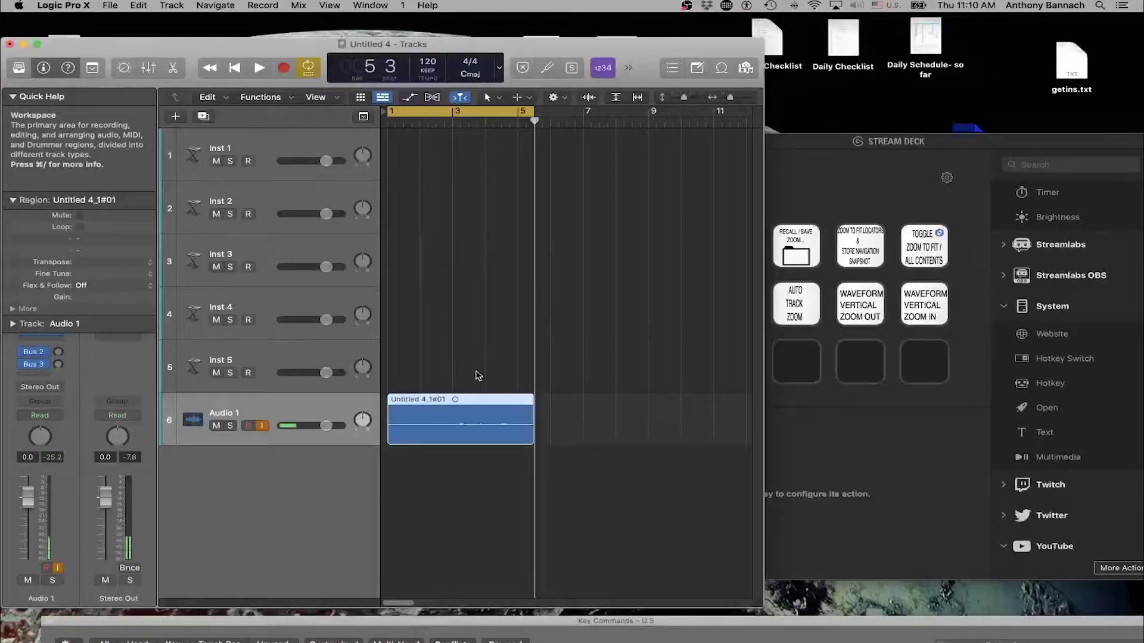
key("z")
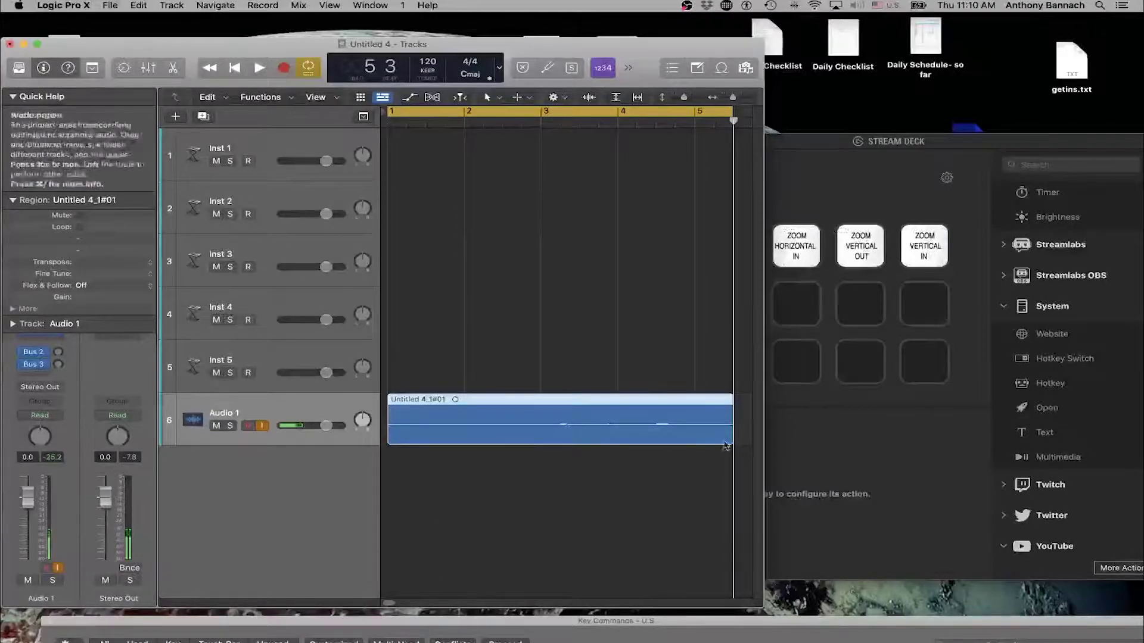
Step: Move the Stream Deck window clear of the Tracks window and zoom the tracks in vertically
left_click_drag(845, 140, 858, 148)
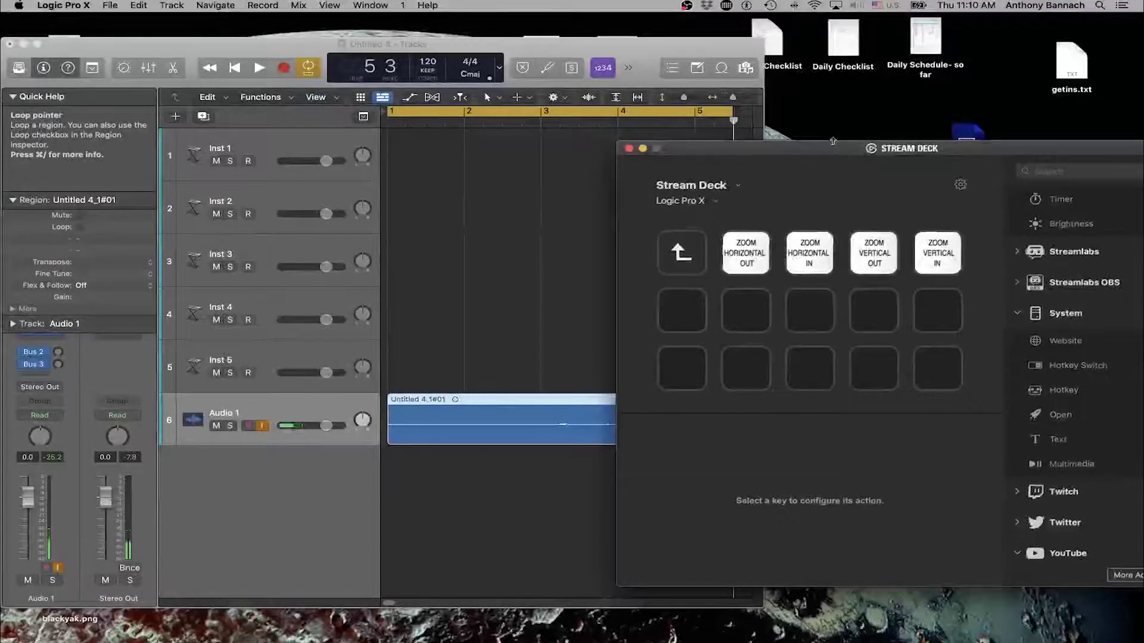
left_click_drag(865, 150, 980, 212)
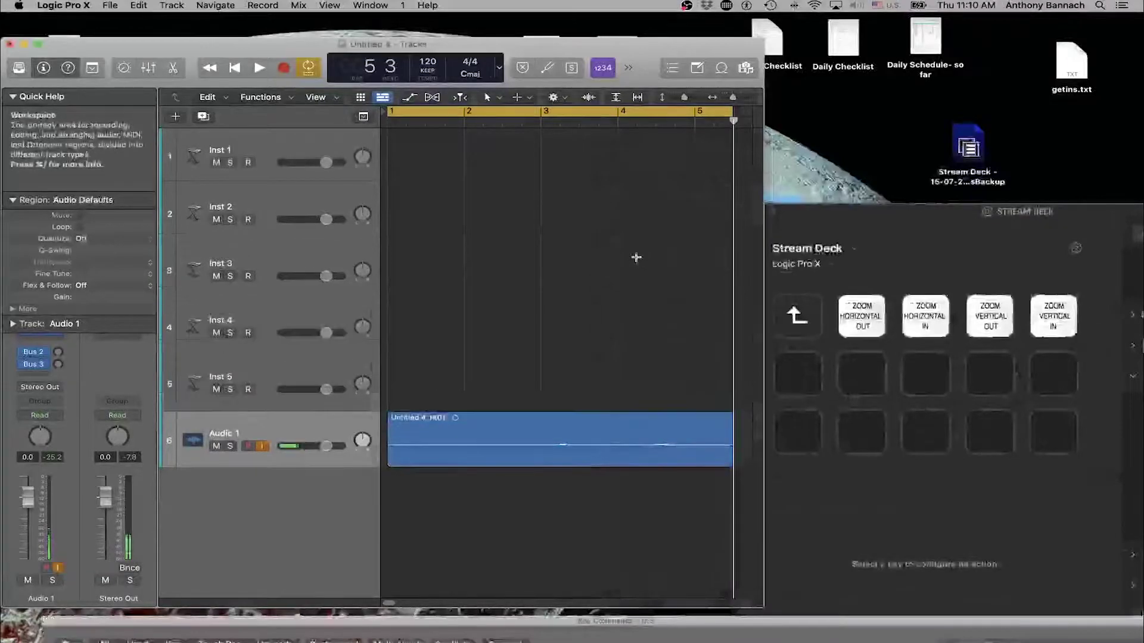
key("super+Down")
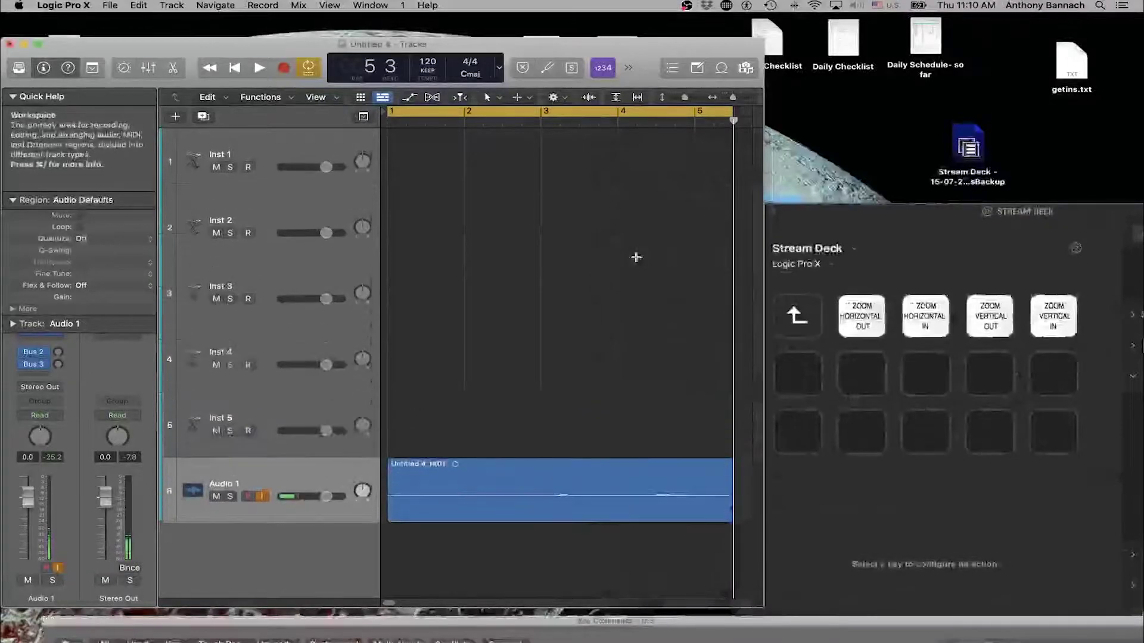
Step: Zoom the Tracks area in vertically to enlarge the waveform display and select the recorded Audio 1 region
key("super+Down")
key("super+Down")
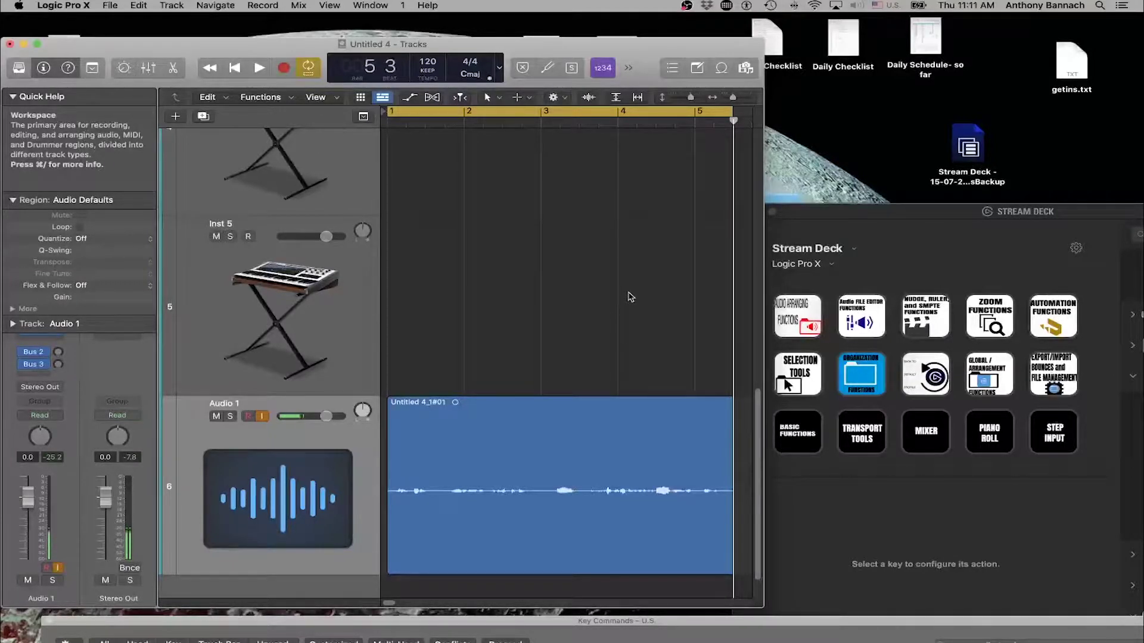
left_click(572, 445)
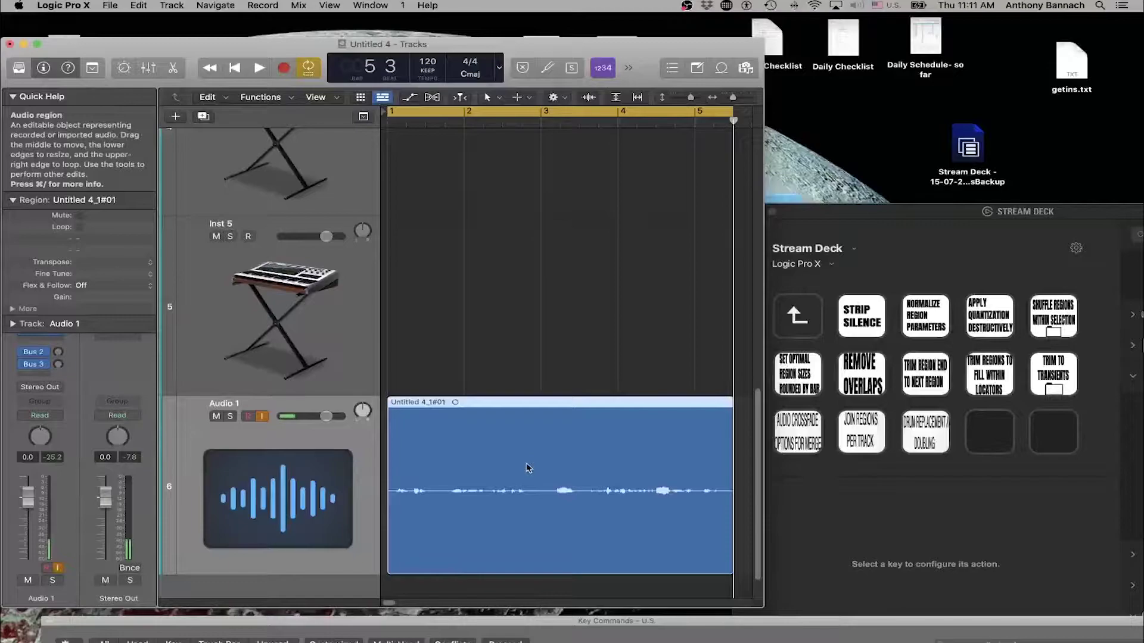
Step: With the Audio 1 region selected, view the audio crossfade options for merging in the editing preferences and close them
left_click(561, 360)
left_click(546, 453)
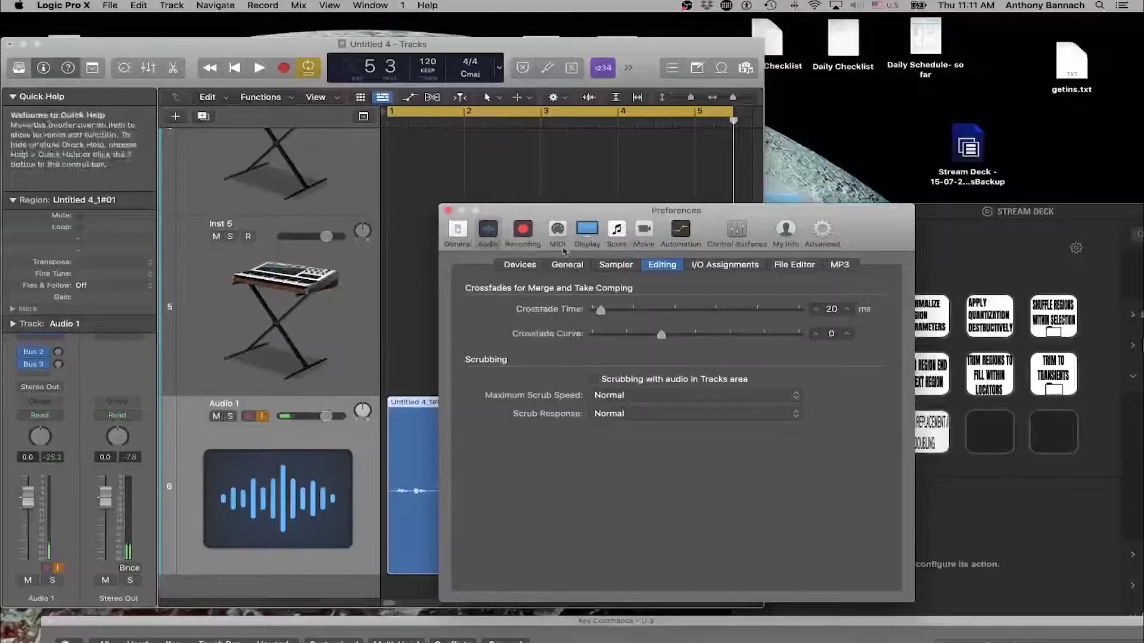
left_click(449, 210)
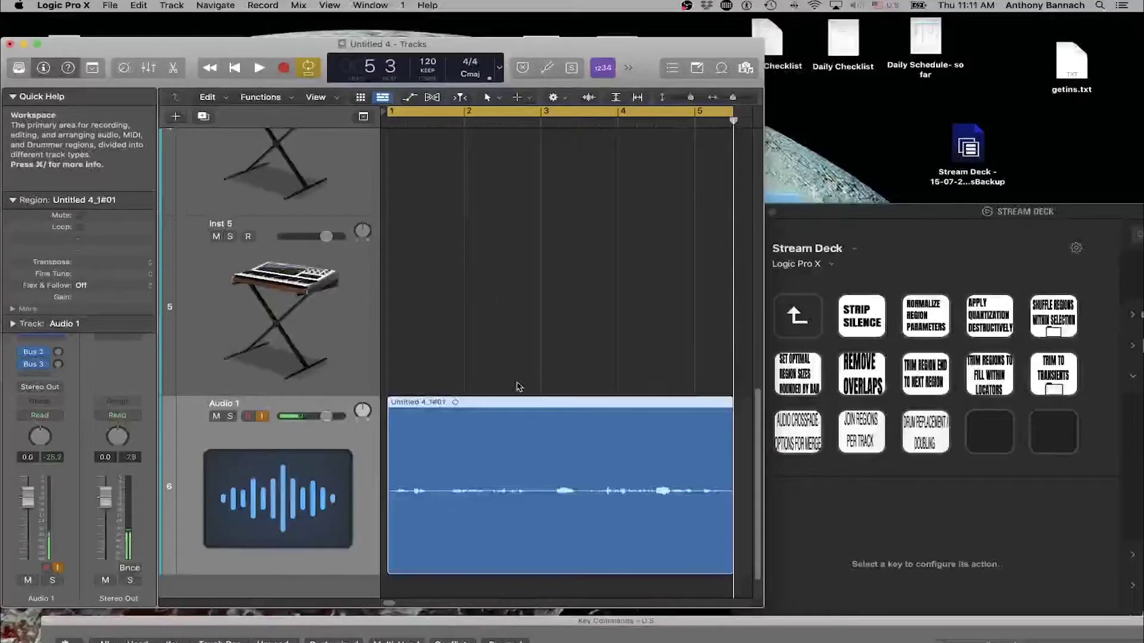
Step: Try stripping silence from the Audio 1 region with a threshold of -28 dB, and undo it
key("ctrl+x")
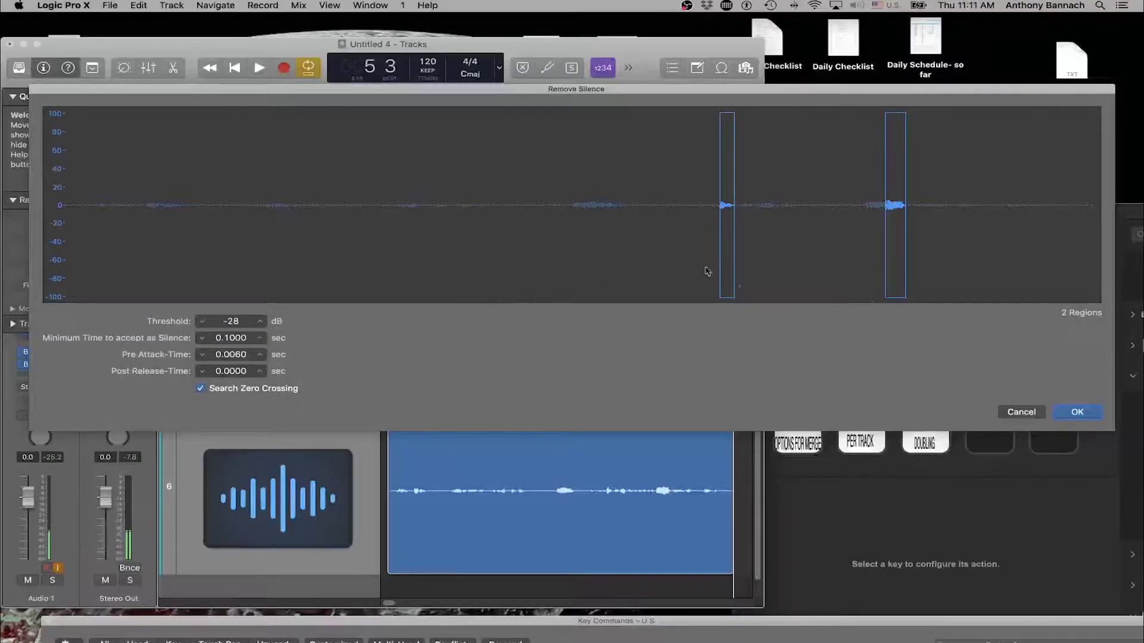
left_click(1077, 412)
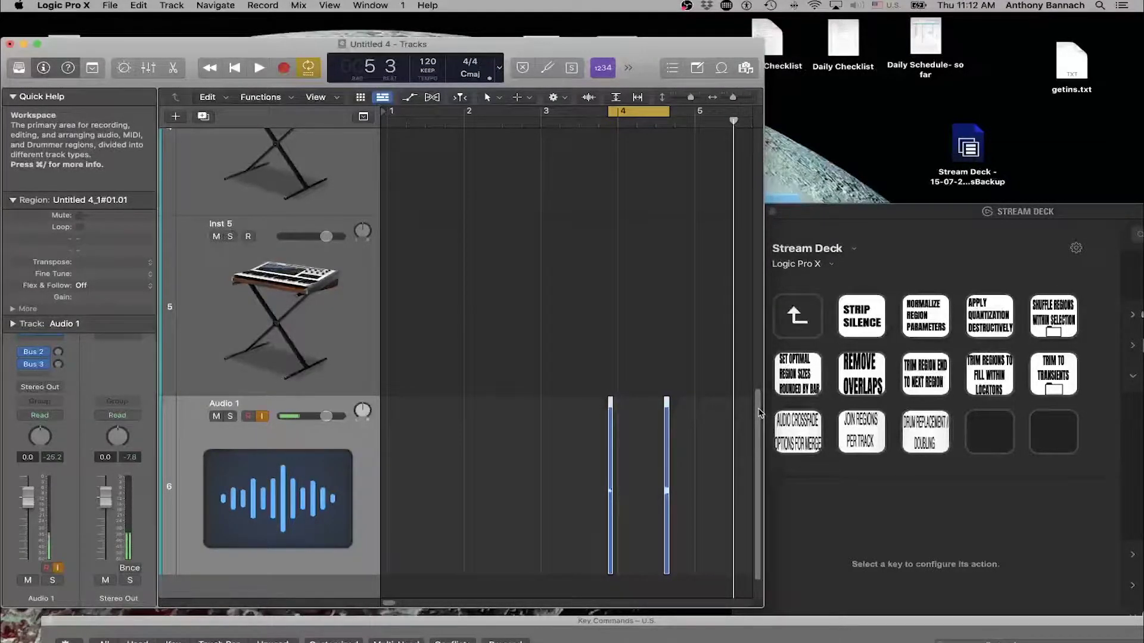
key("super+z")
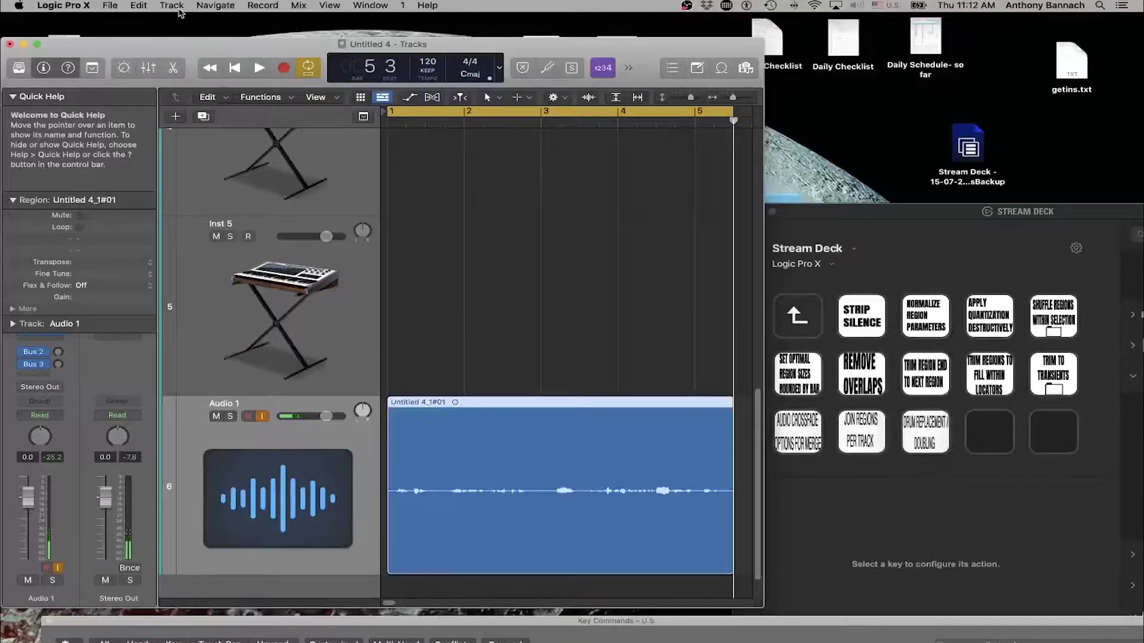
Step: Trim the Audio 1 region's start to the next transient and its end to the previous transient
key("Up")
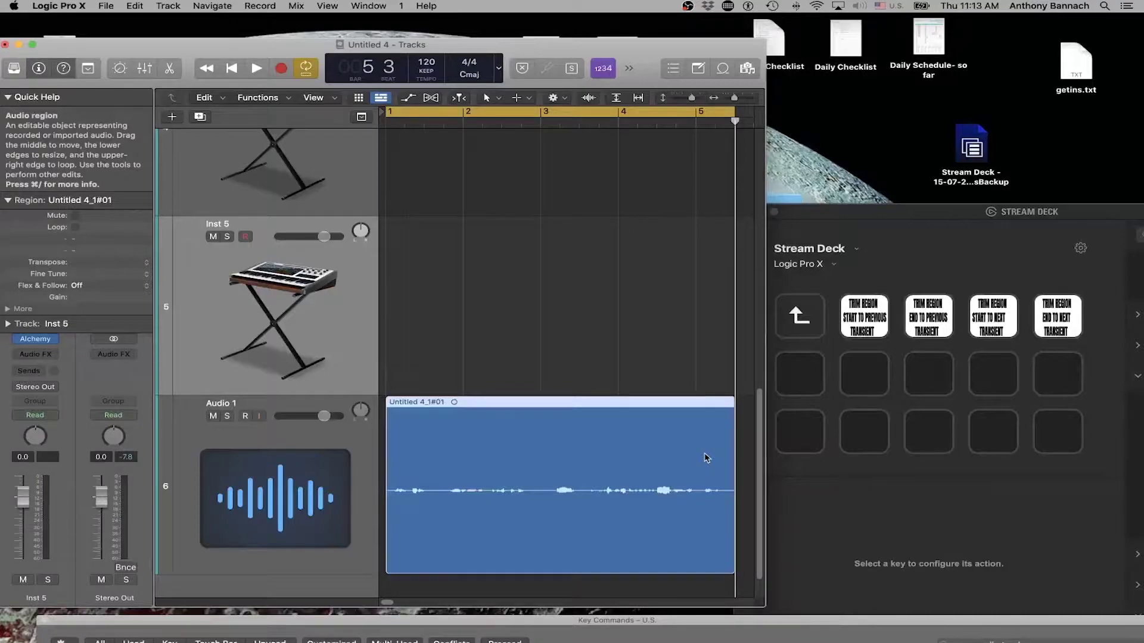
key("ctrl+shift+Right")
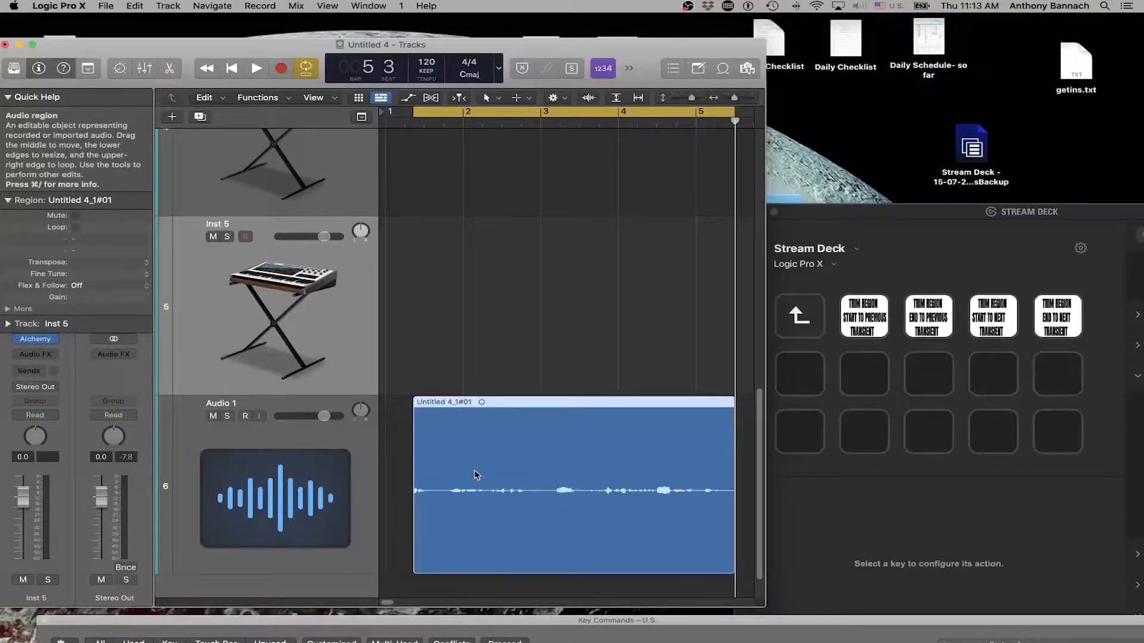
key("ctrl+alt+super+bracketleft")
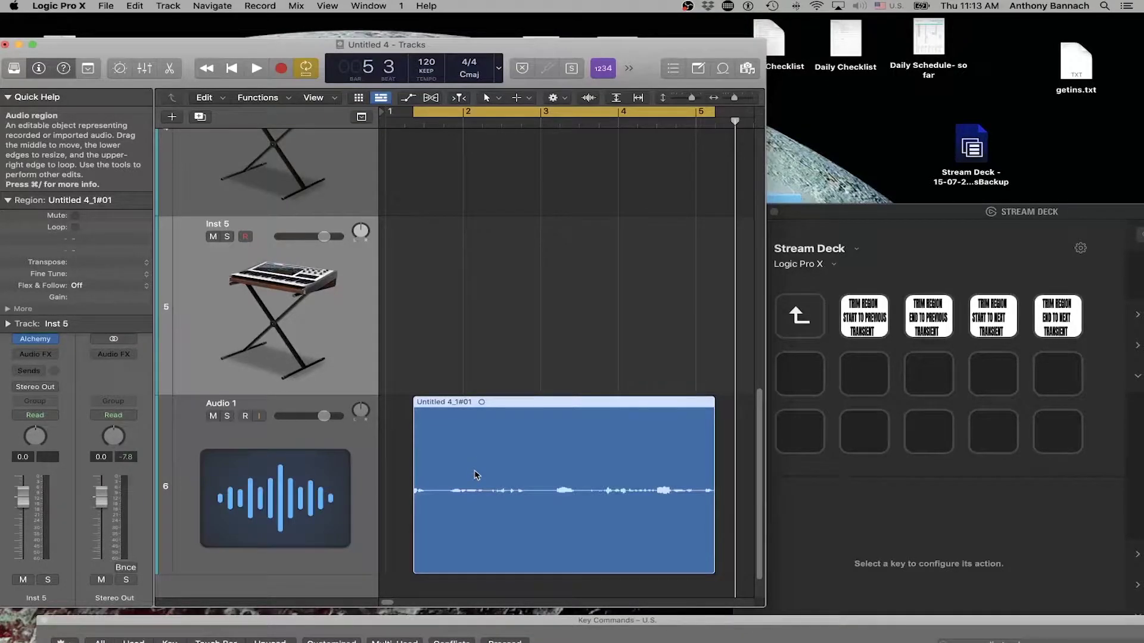
Step: Toggle the Audio 1 region's start between the previous transient and the next transient
key("ctrl+shift+bracketleft")
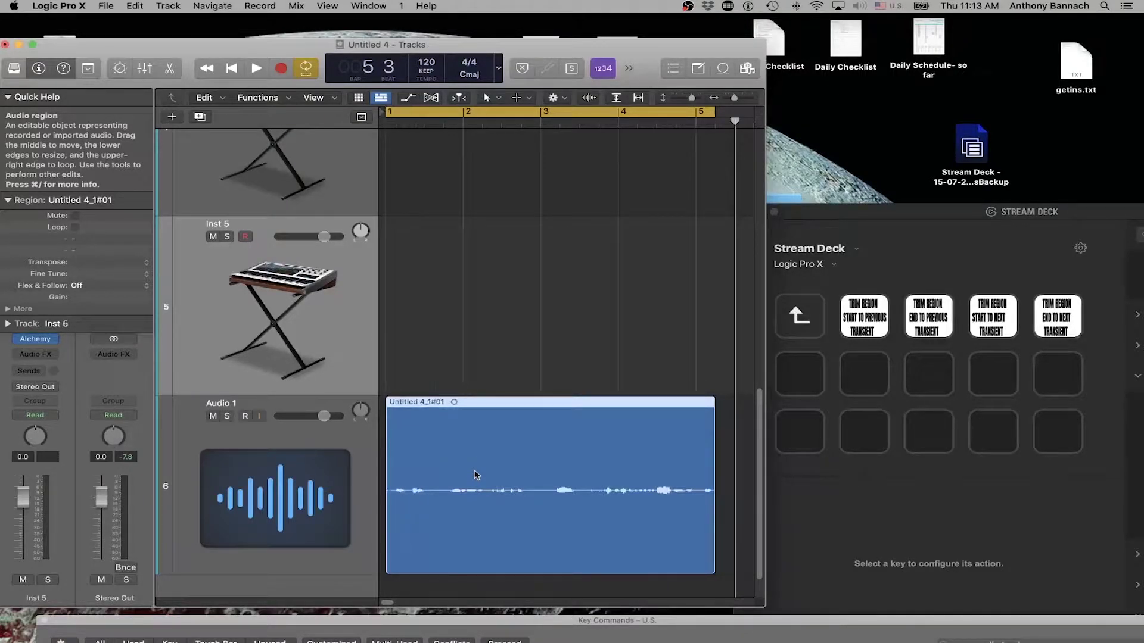
key("ctrl+shift+bracketright")
key("ctrl+shift+bracketleft")
key("ctrl+shift+bracketright")
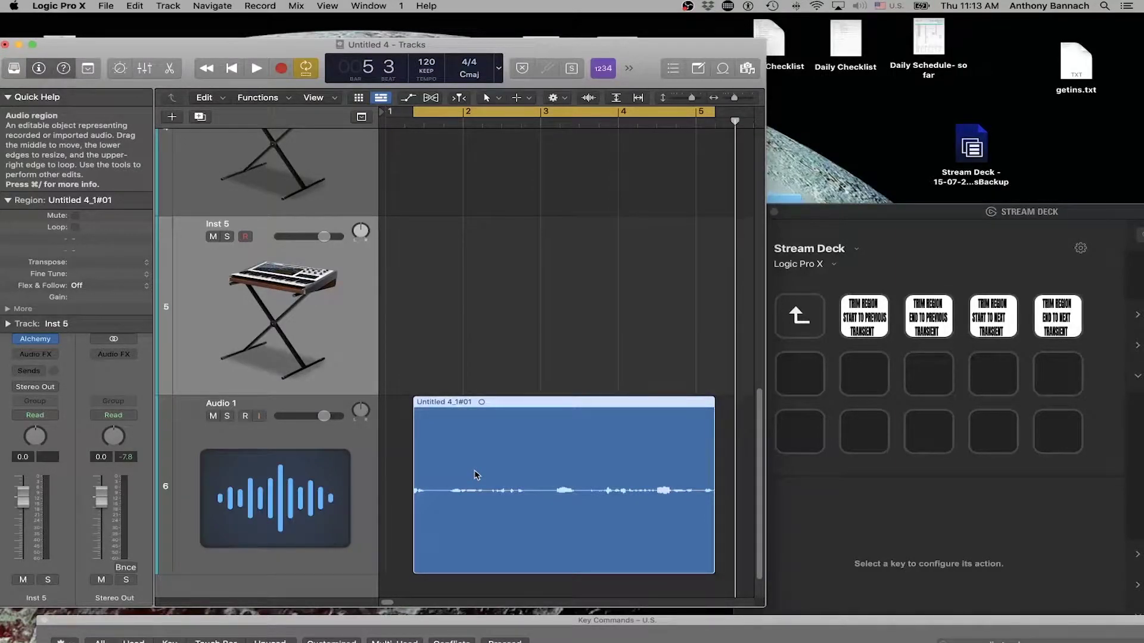
Step: Trim the Audio 1 region's end back over several previous transients and extend it forward over the next ones again
key("ctrl+alt+shift+Left")
key("ctrl+alt+shift+Left")
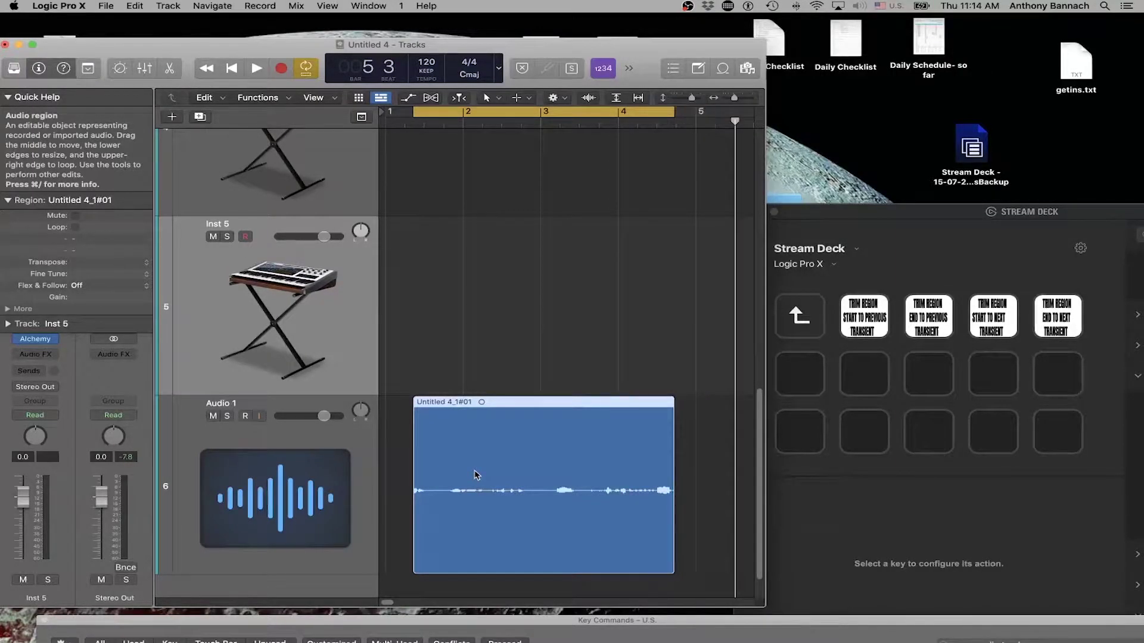
key("ctrl+alt+shift+Right")
key("ctrl+alt+shift+Right")
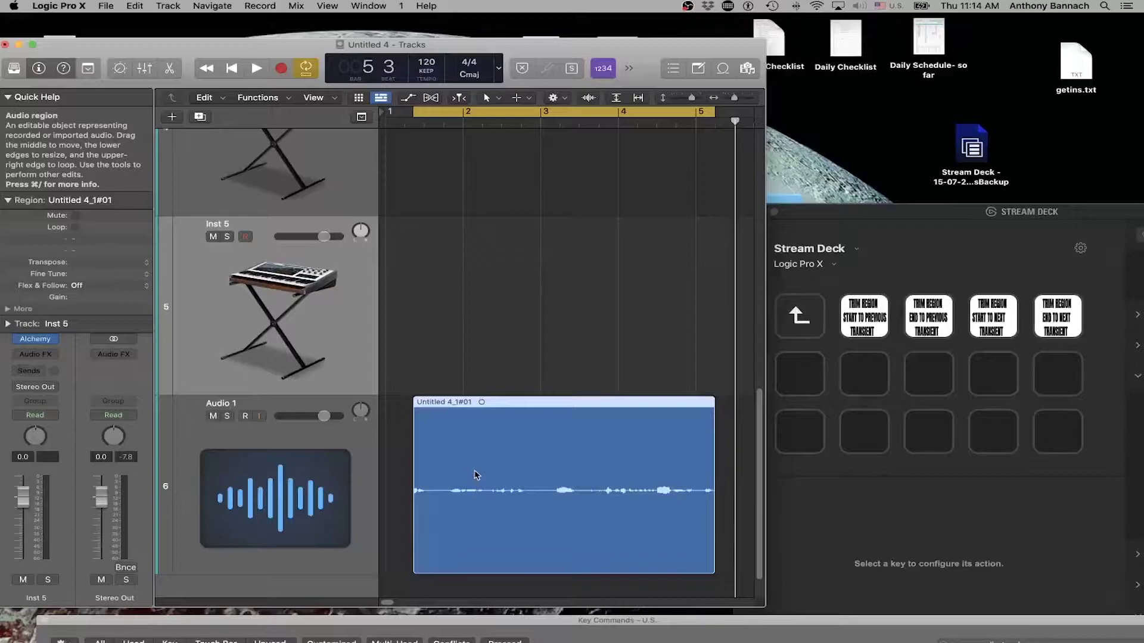
key("ctrl+alt+shift+Left")
key("ctrl+alt+shift+Left")
key("ctrl+alt+shift+Left")
key("ctrl+alt+shift+Left")
key("ctrl+alt+shift+Right")
key("ctrl+alt+shift+Right")
key("ctrl+alt+shift+Right")
key("ctrl+alt+shift+Right")
Step: Extend the Audio 1 region's start back to bar 1
key("ctrl+alt+shift+super+Right")
key("ctrl+alt+shift+super+Right")
key("ctrl+alt+shift+super+Left")
key("ctrl+alt+shift+super+Left")
key("ctrl+alt+shift+super+Left")
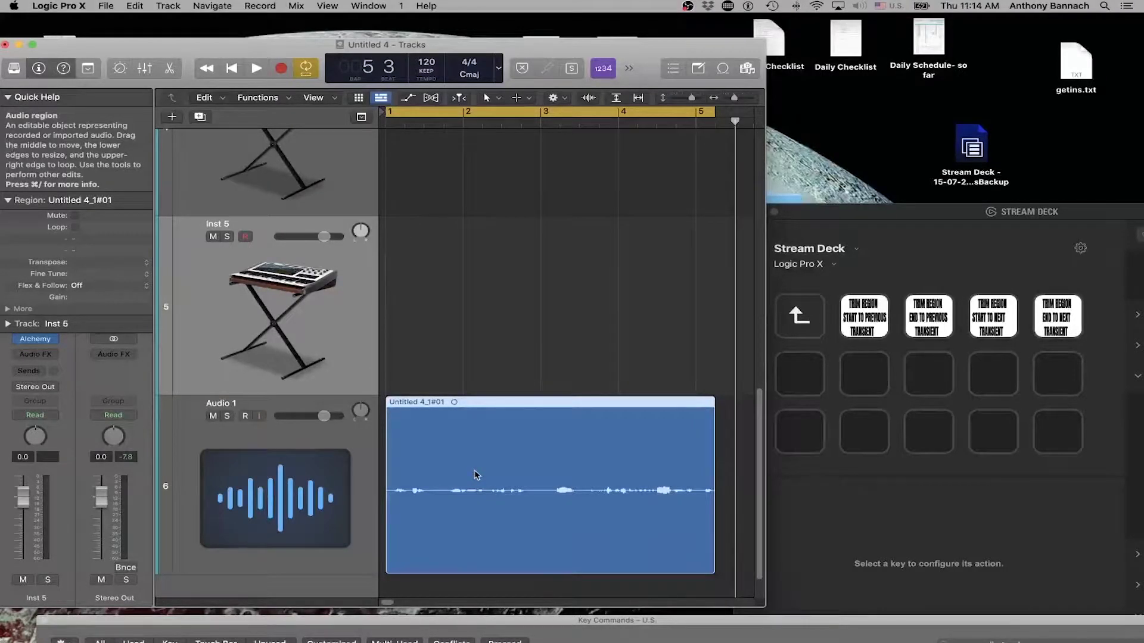
Step: Trim the region's start forward through several transients and step it back to the beginning of bar 1
key("ctrl+shift+Right")
key("ctrl+shift+Right")
key("ctrl+shift+Right")
key("ctrl+shift+Right")
key("ctrl+shift+Right")
key("ctrl+shift+Left")
key("ctrl+shift+Left")
key("ctrl+shift+Left")
key("ctrl+shift+Left")
key("ctrl+shift+Left")
key("ctrl+shift+Left")
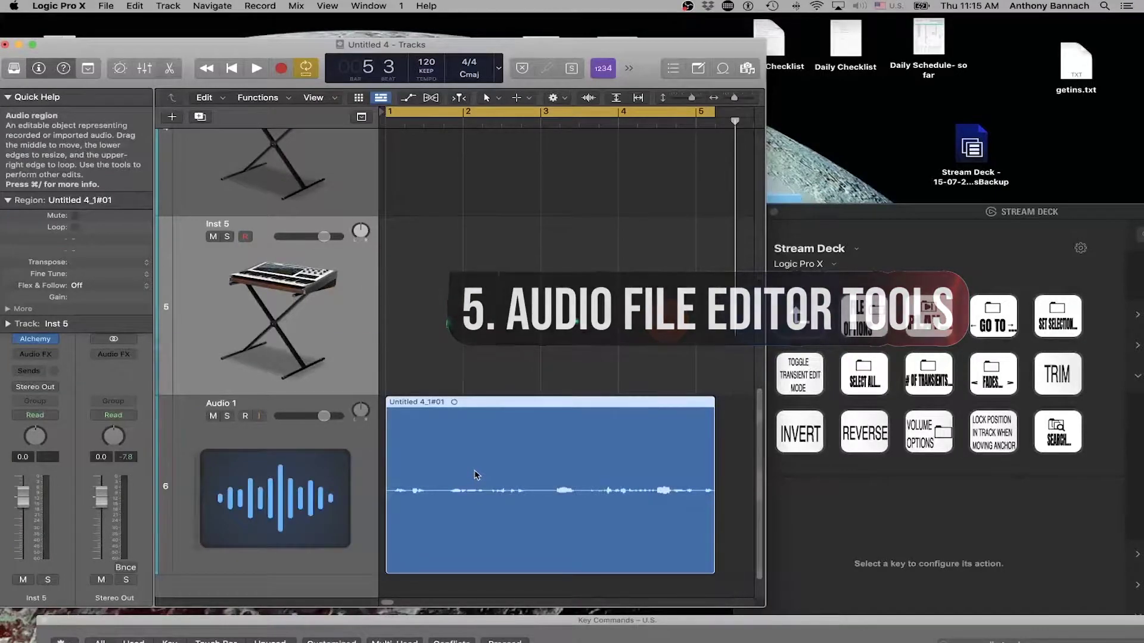
Step: Open the Audio 1 region in the Audio File Editor, play the whole audio file and stop playback
key("e")
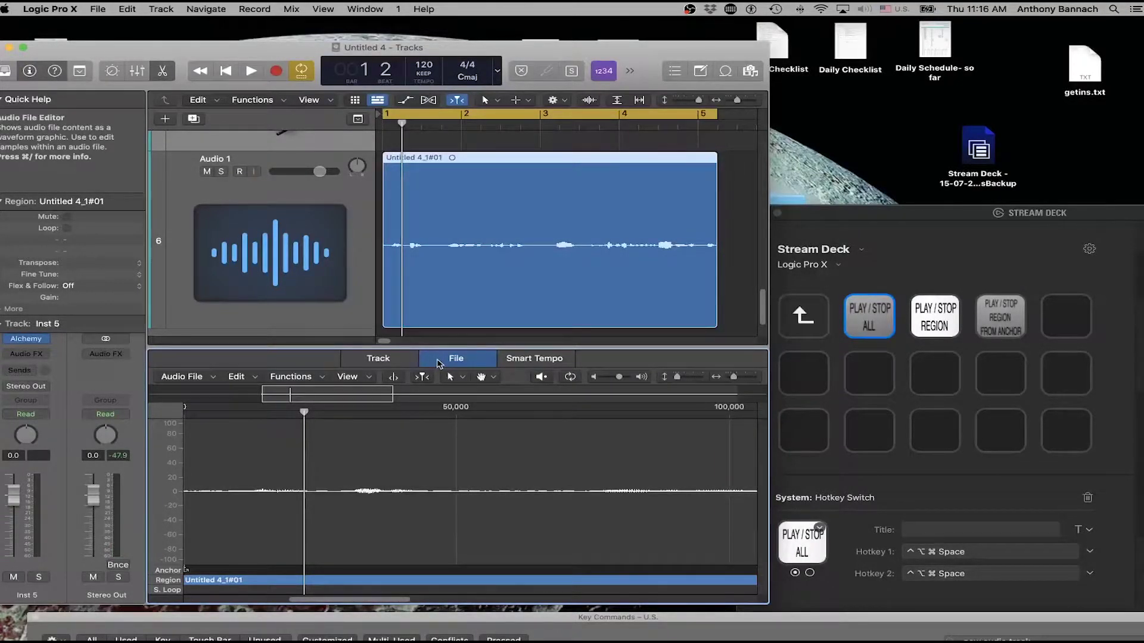
key("ctrl+alt+super+space")
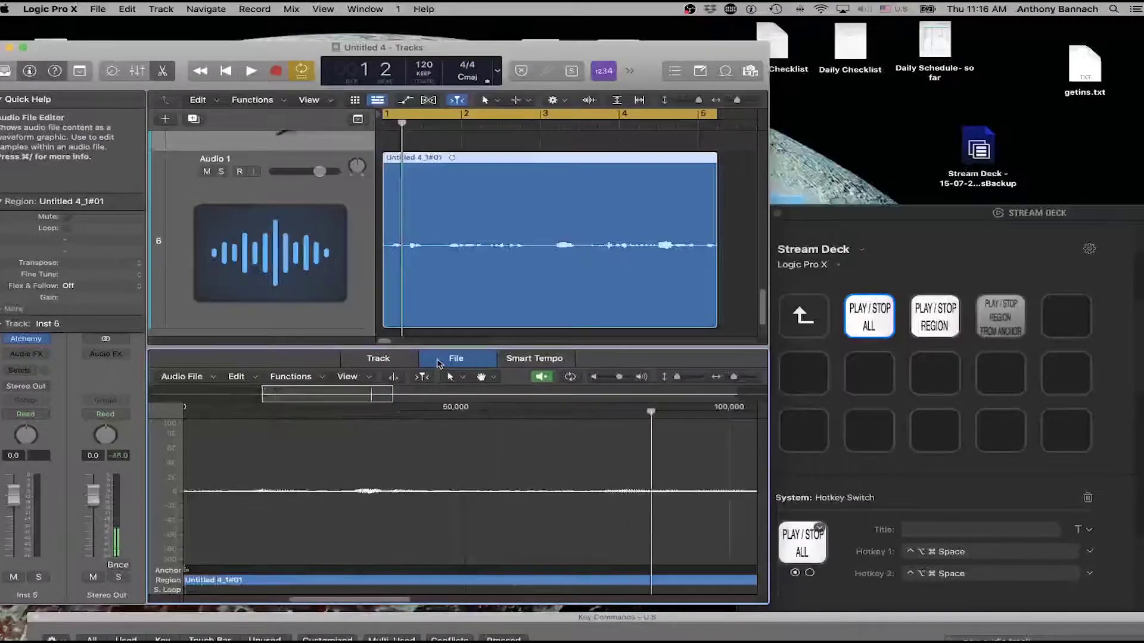
key("ctrl+alt+super+space")
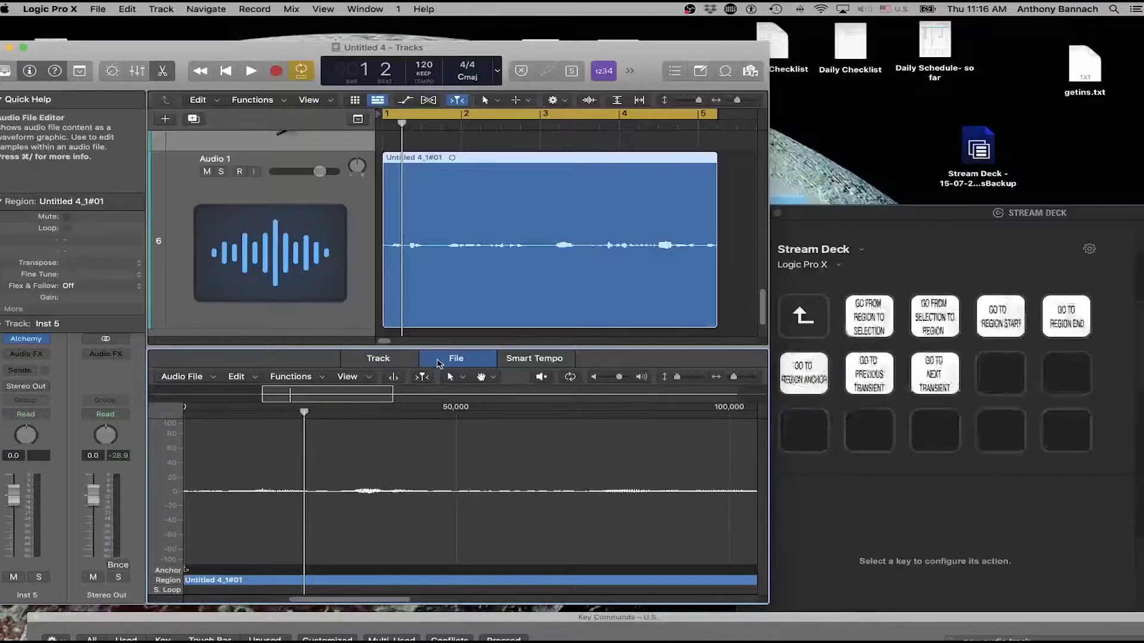
Step: Move the Audio File Editor's playhead to the region start and forward through the next transients
key("alt+Up")
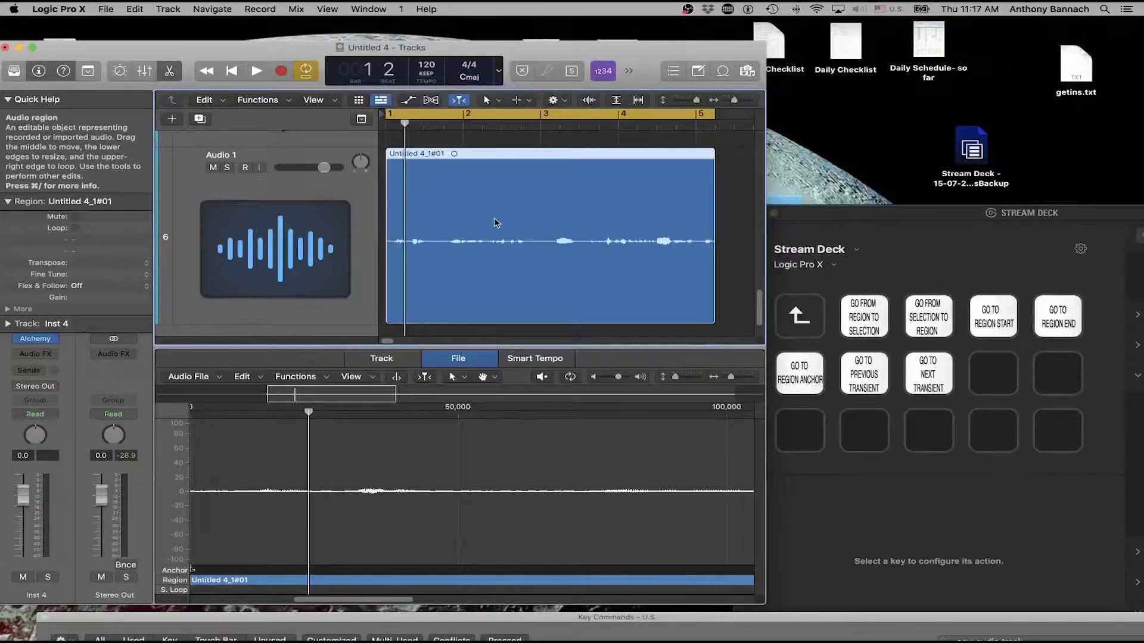
key("Home")
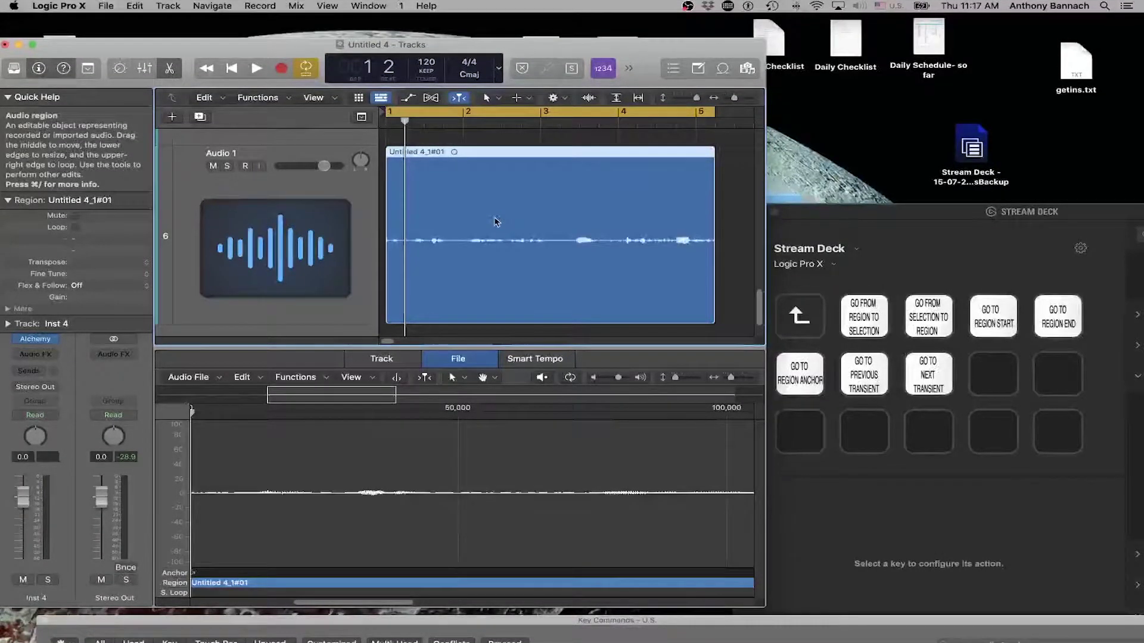
key("Right")
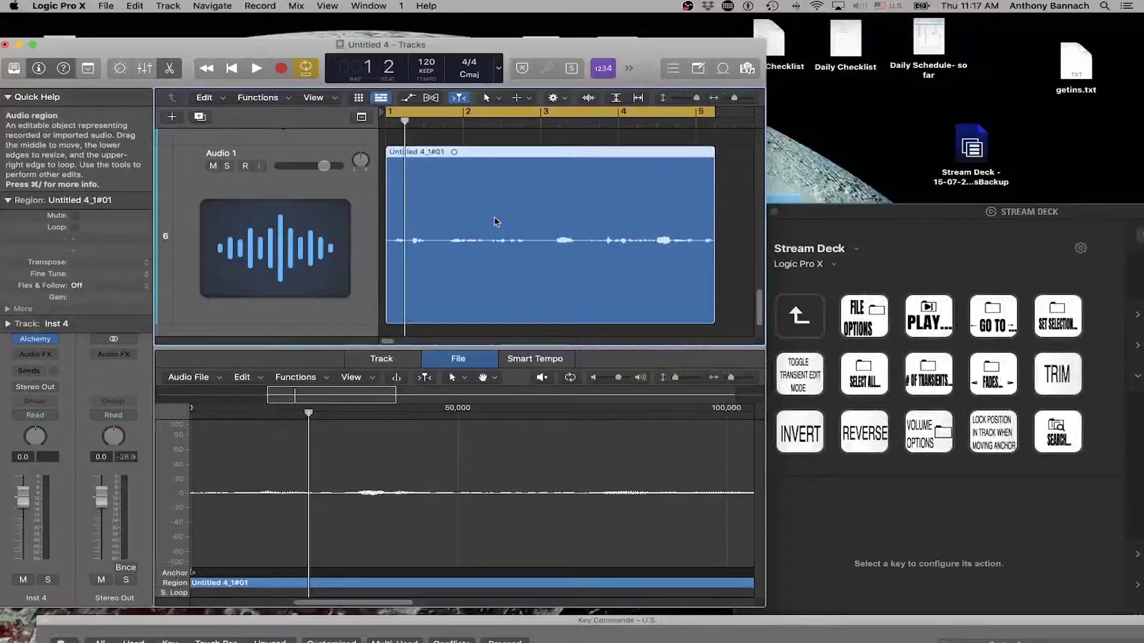
key("Right")
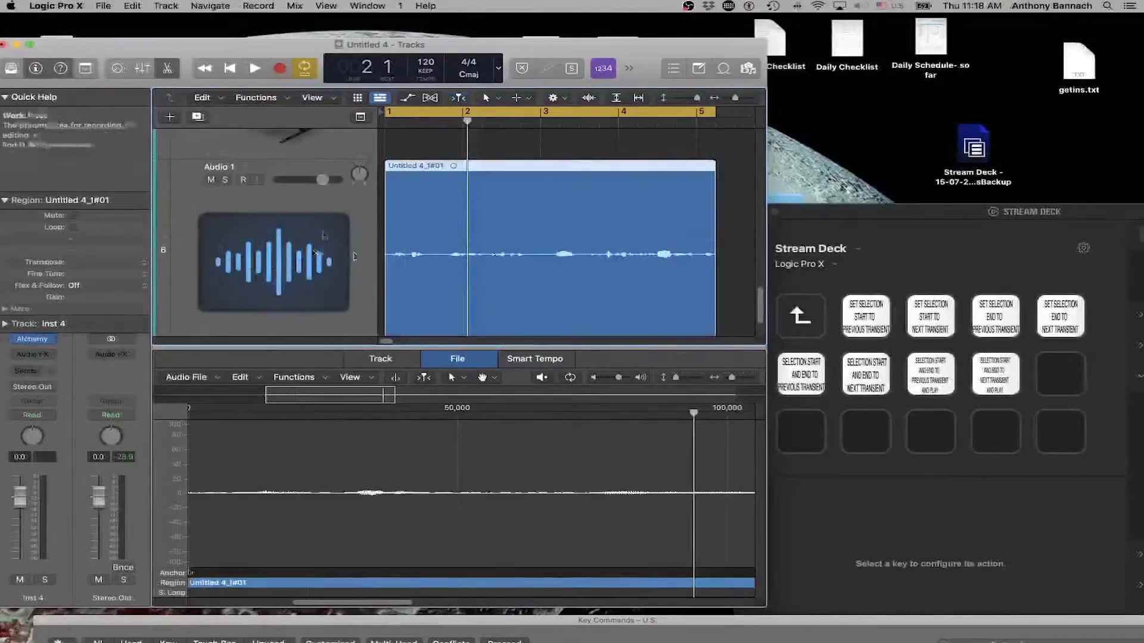
Step: Place the playhead at bar 1 beat 2 in the Audio File Editor and set the selection start to the next transient
left_click(448, 422)
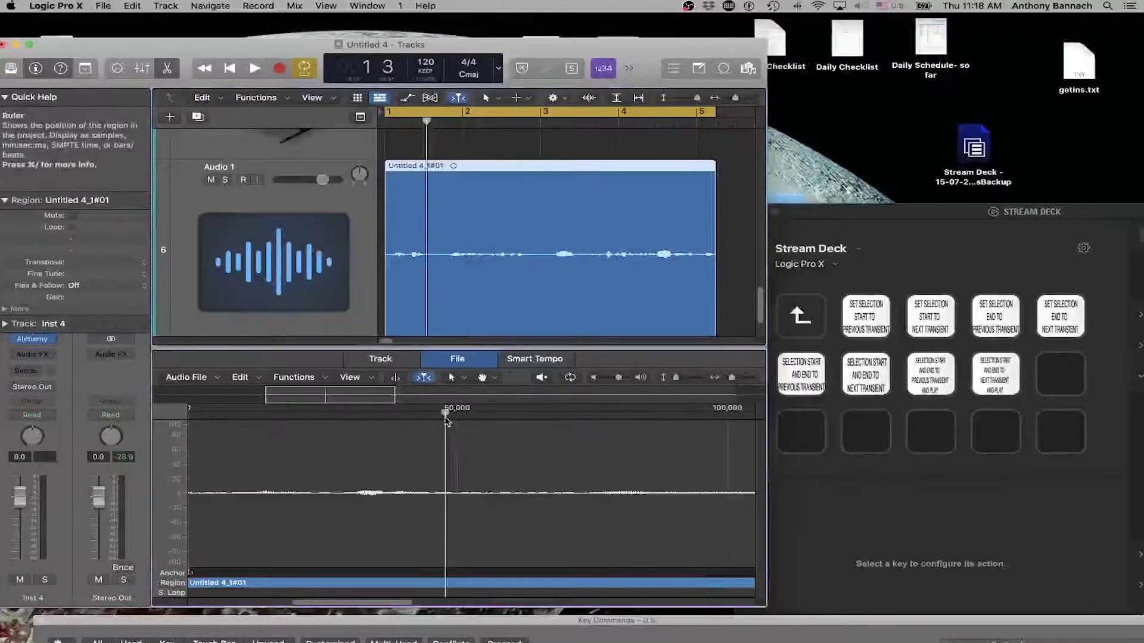
scroll(435, 419, "left", 5)
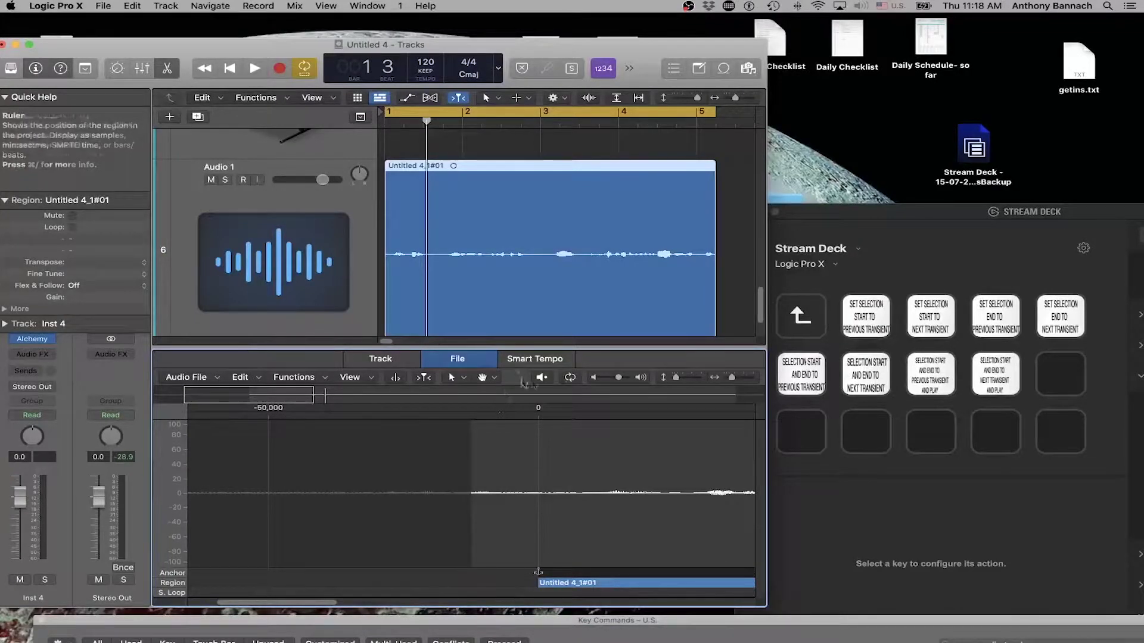
left_click(727, 414)
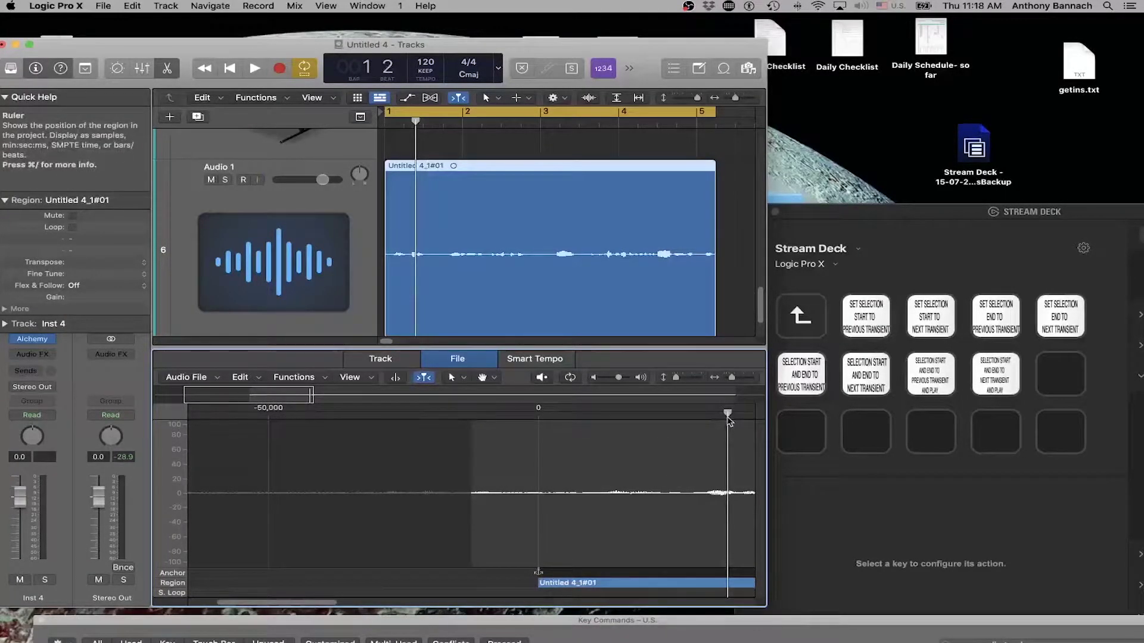
key("alt+Right")
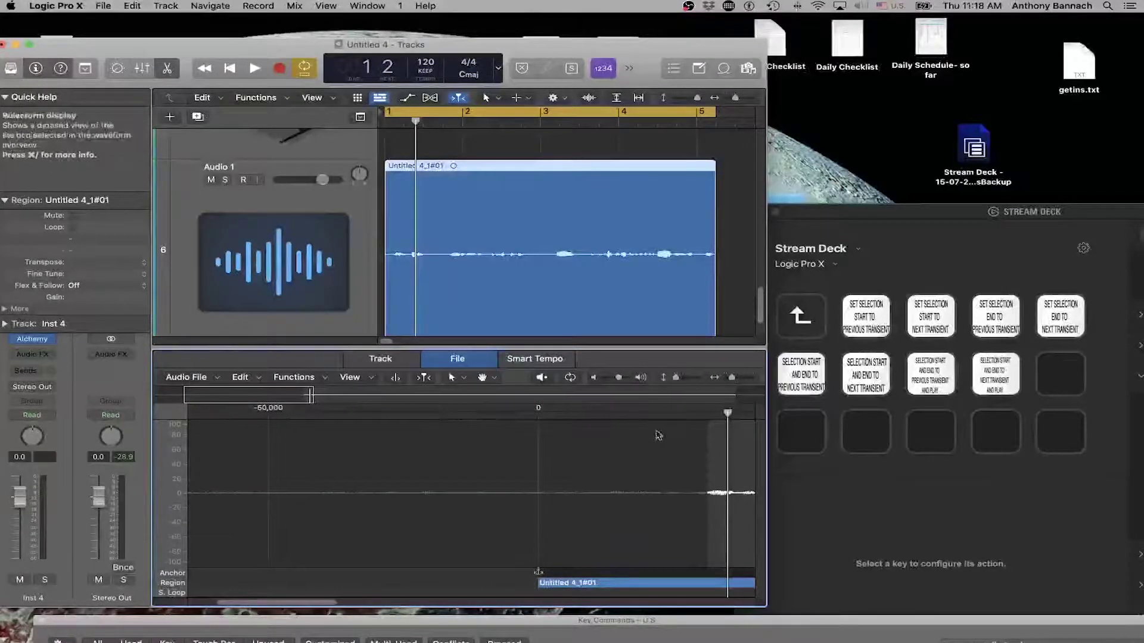
Step: Return the playhead to bar 1 beat 1 and reposition it further along the Audio File Editor's ruler
left_click(593, 420)
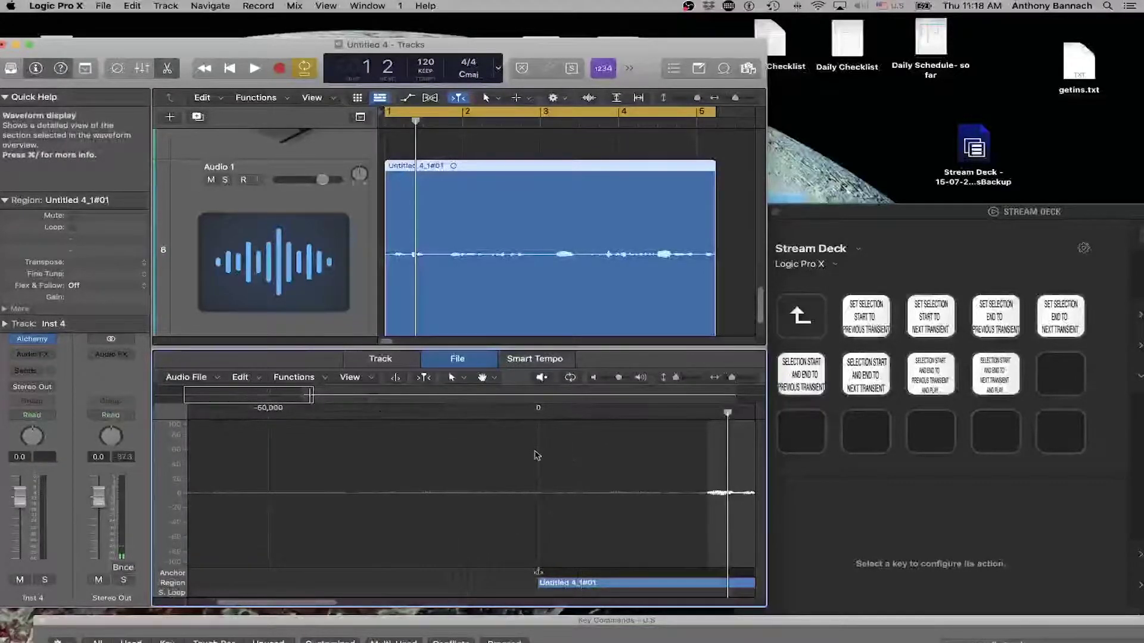
left_click_drag(416, 121, 380, 120)
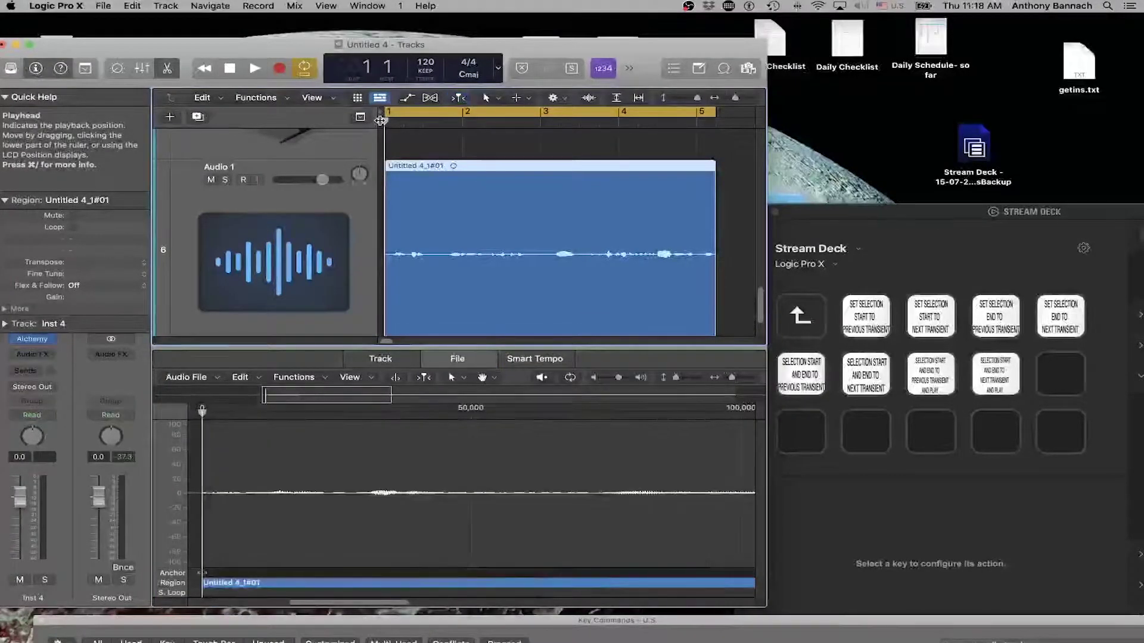
left_click(730, 410)
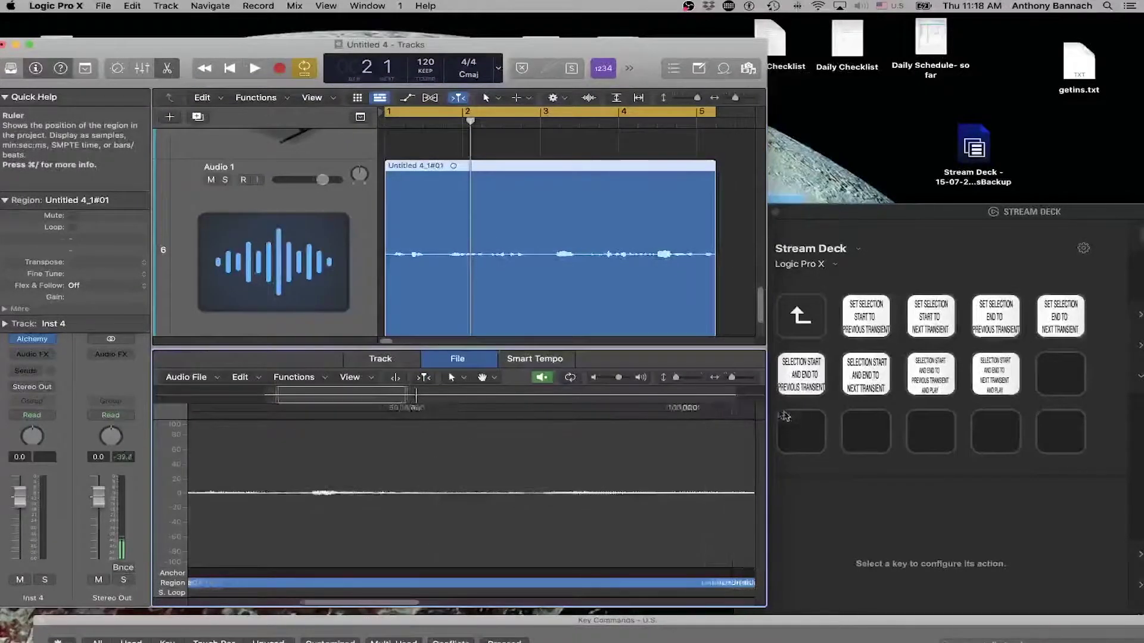
left_click(715, 412)
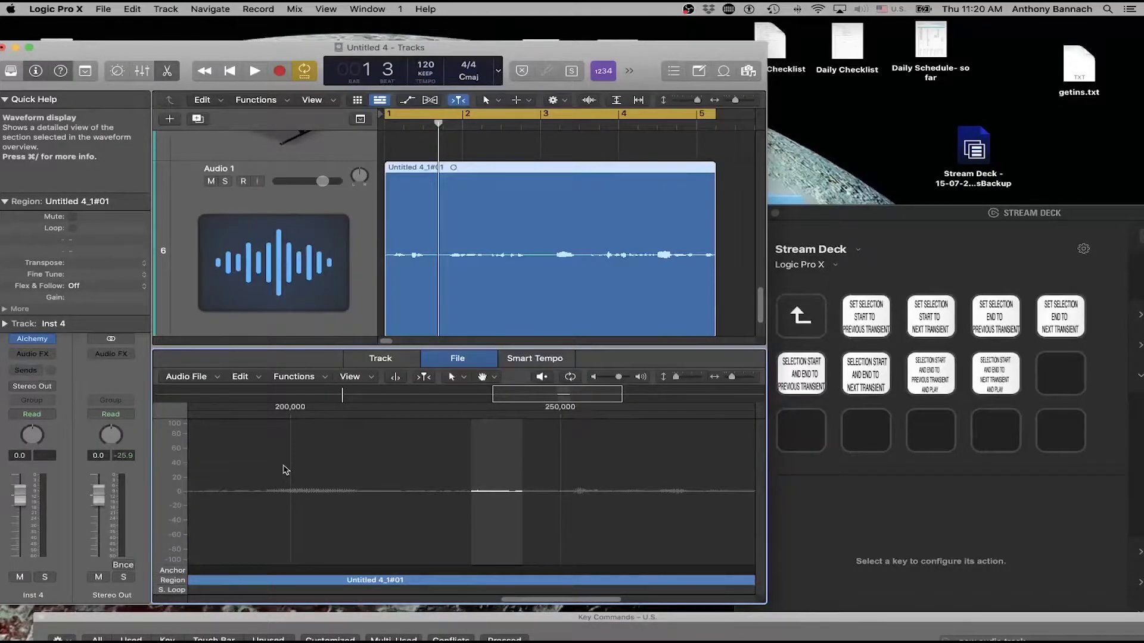
Step: Move the end of the Audio File Editor selection back and forth between previous and next transients
key("alt+shift+Left")
key("alt+shift+Right")
key("alt+shift+Right")
key("alt+shift+Right")
key("alt+shift+Right")
key("alt+shift+Right")
key("alt+shift+Left")
key("alt+shift+Left")
key("alt+shift+Left")
key("alt+shift+Left")
key("alt+shift+Right")
key("alt+shift+Right")
key("alt+shift+Right")
key("alt+shift+Right")
key("alt+shift+Right")
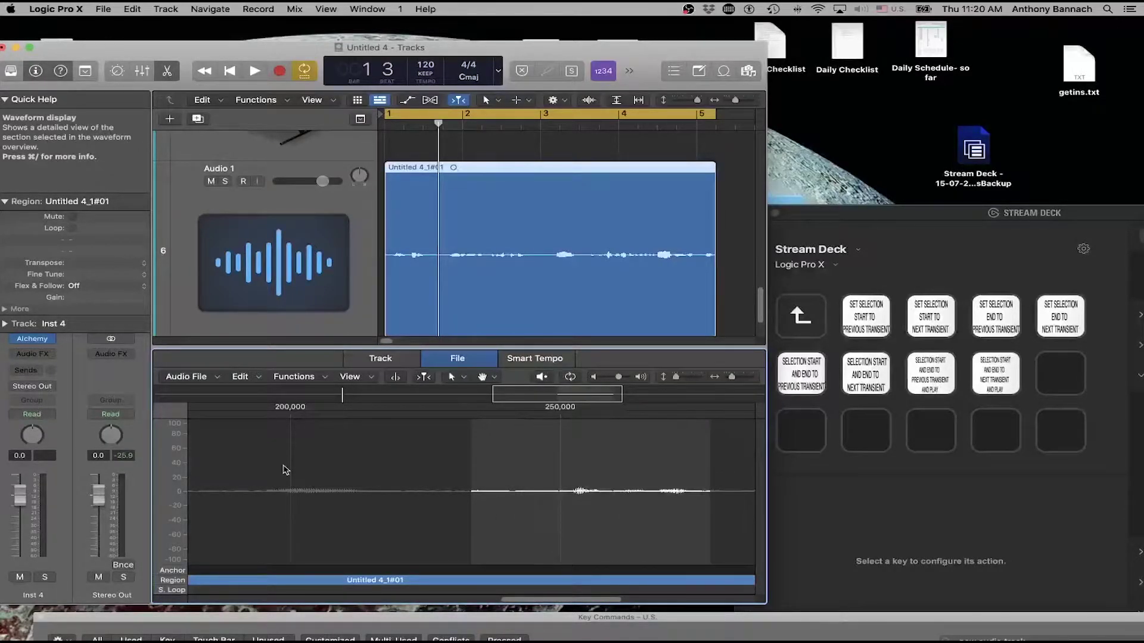
key("alt+shift+Left")
key("alt+shift+Left")
Step: Shift the selection's start and end together to the previous and next transients in the Audio File Editor
key("shift+Left")
key("shift+Right")
key("shift+Left")
key("shift+Right")
key("shift+Left")
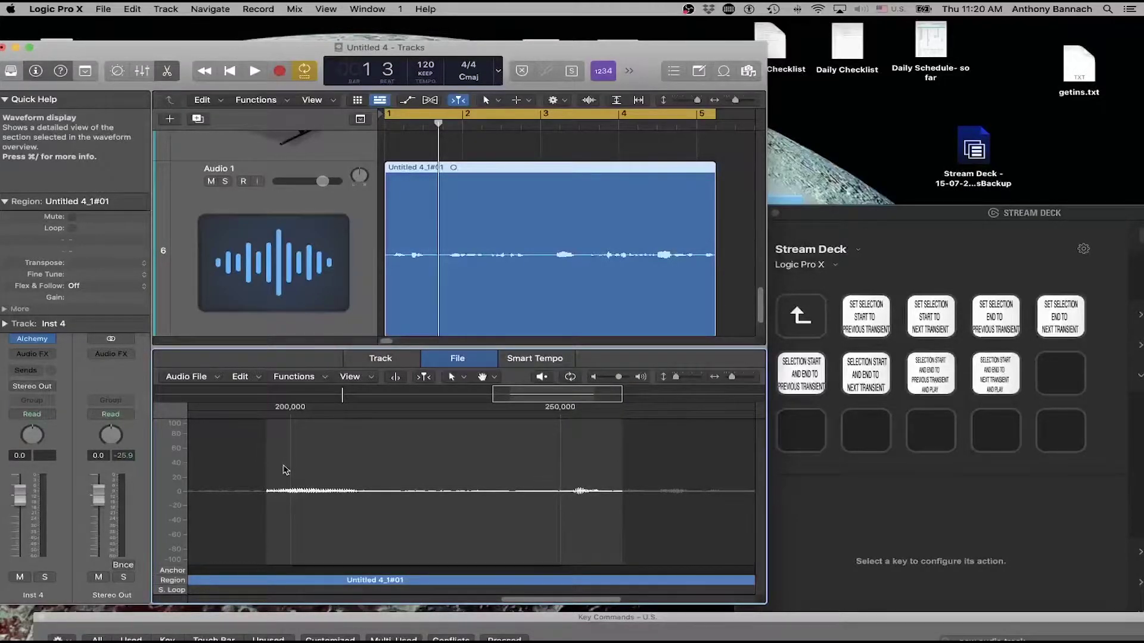
key("shift+Right")
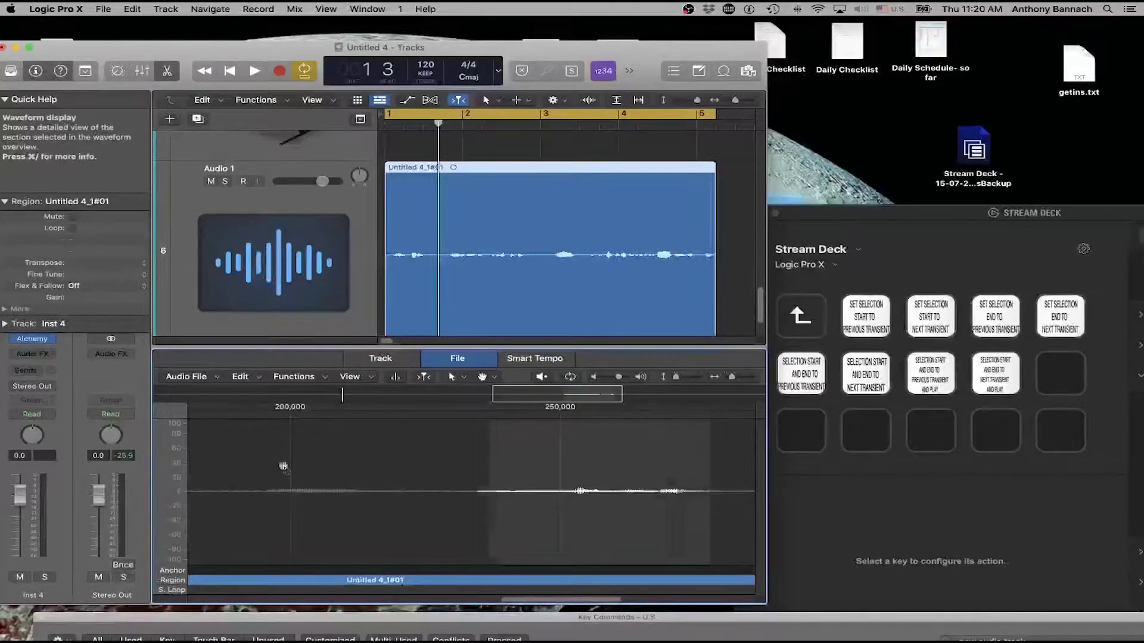
key("shift+Left")
key("shift+Left")
key("shift+Left")
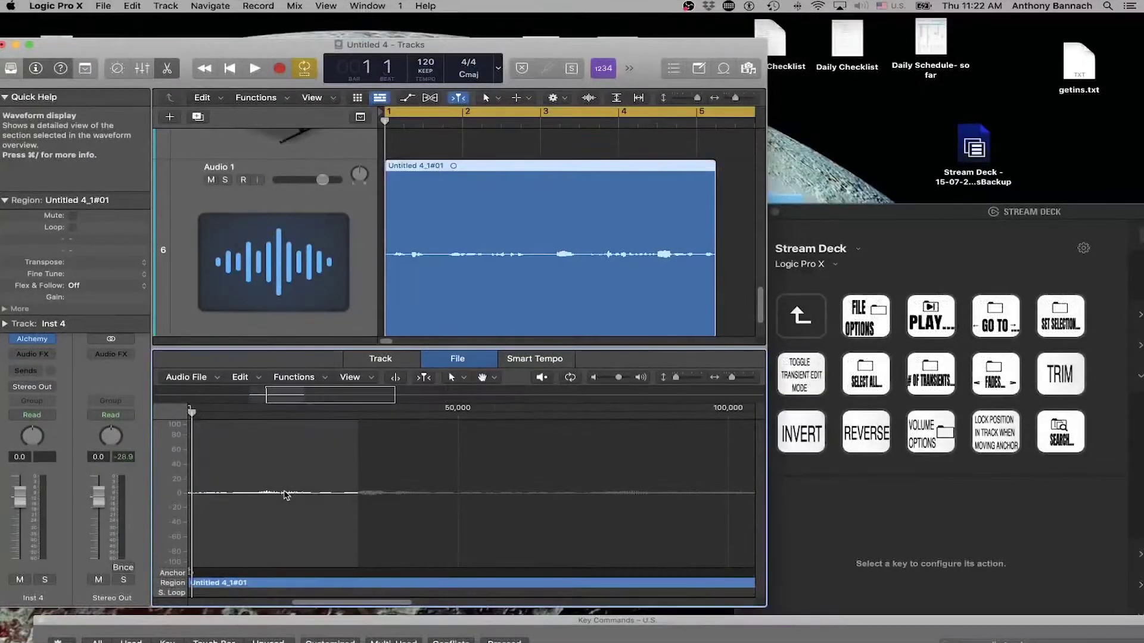
Step: Try to apply a Fade In to the whole audio file in the Audio File Editor, cancelling the processing
key("super+t")
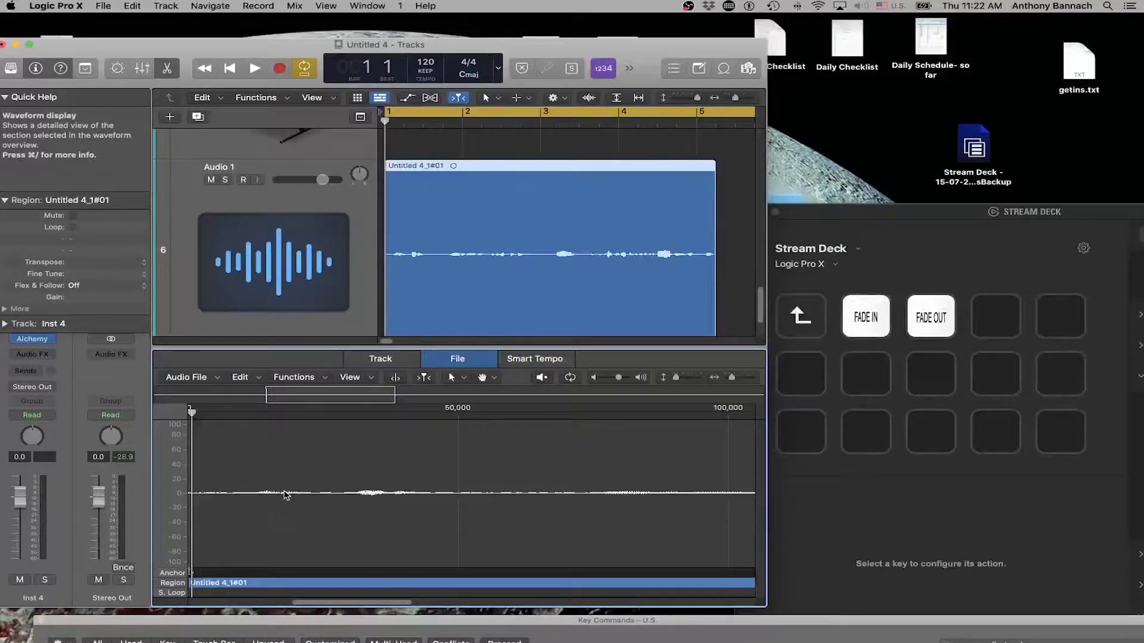
key("ctrl+i")
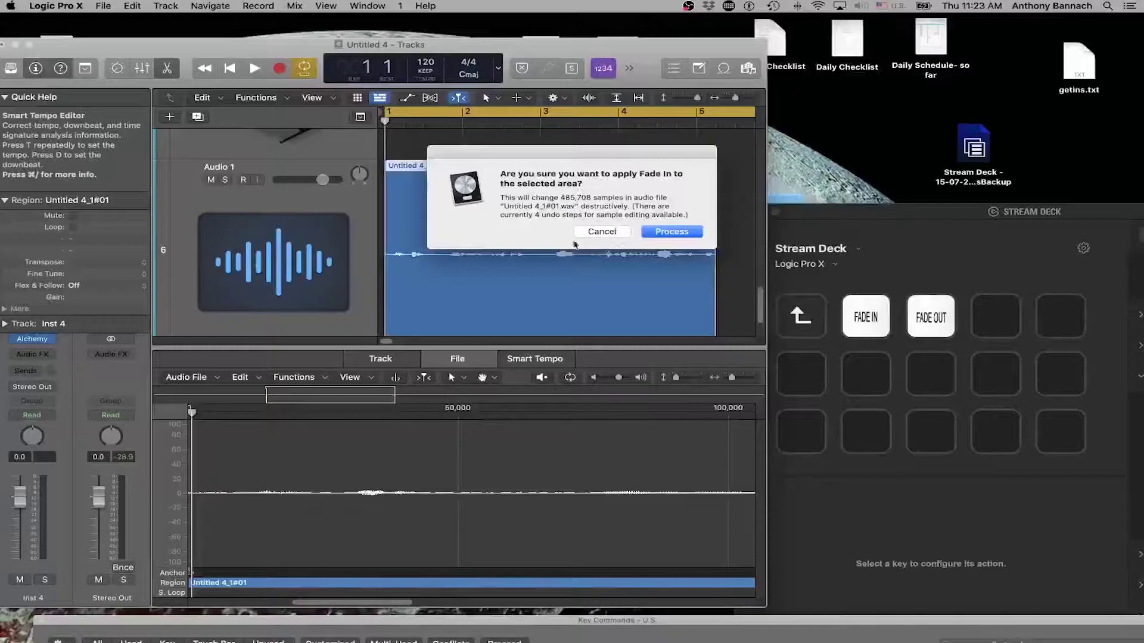
left_click(583, 238)
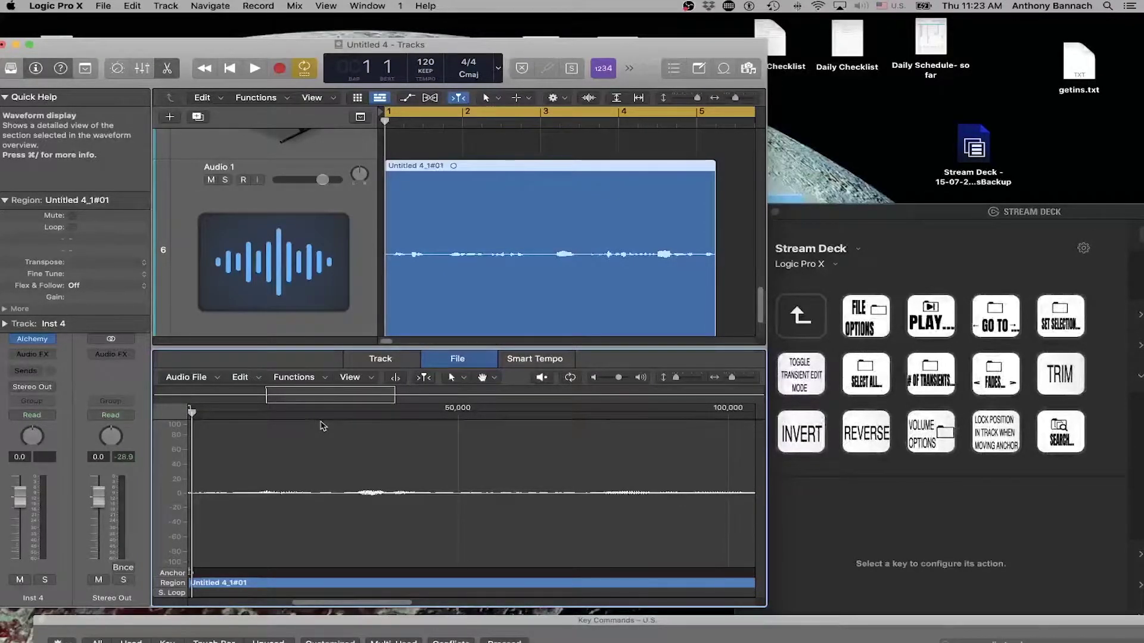
Step: Place the playhead at bar 1 beat 2, enable transient editing and select about 44,400 samples after the playhead in the Audio File Editor
left_click(397, 420)
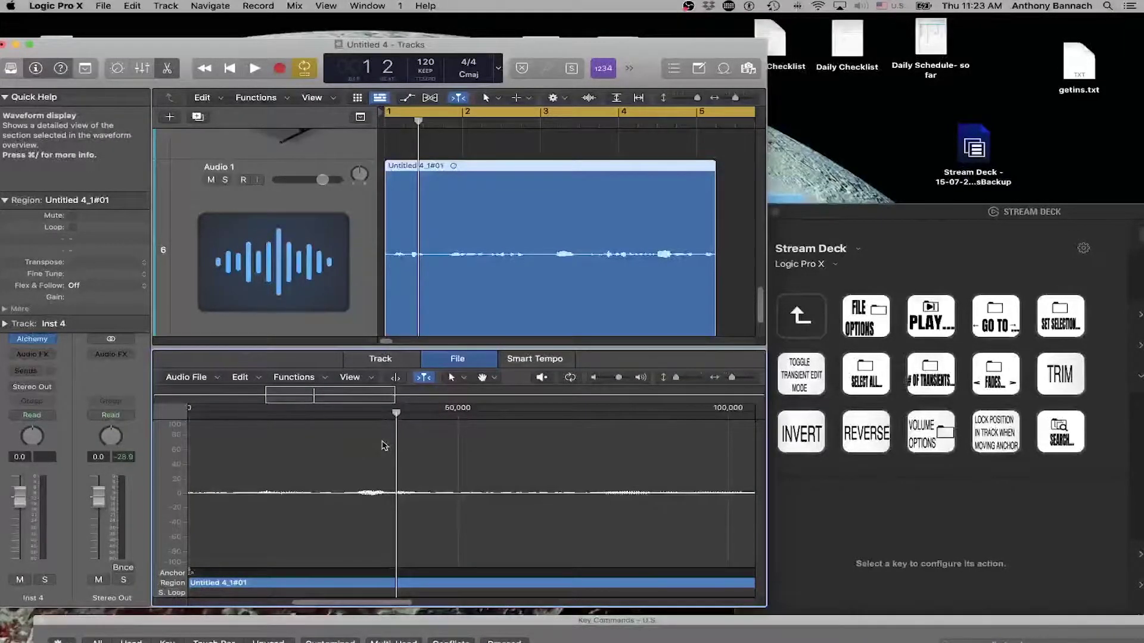
key("super+t")
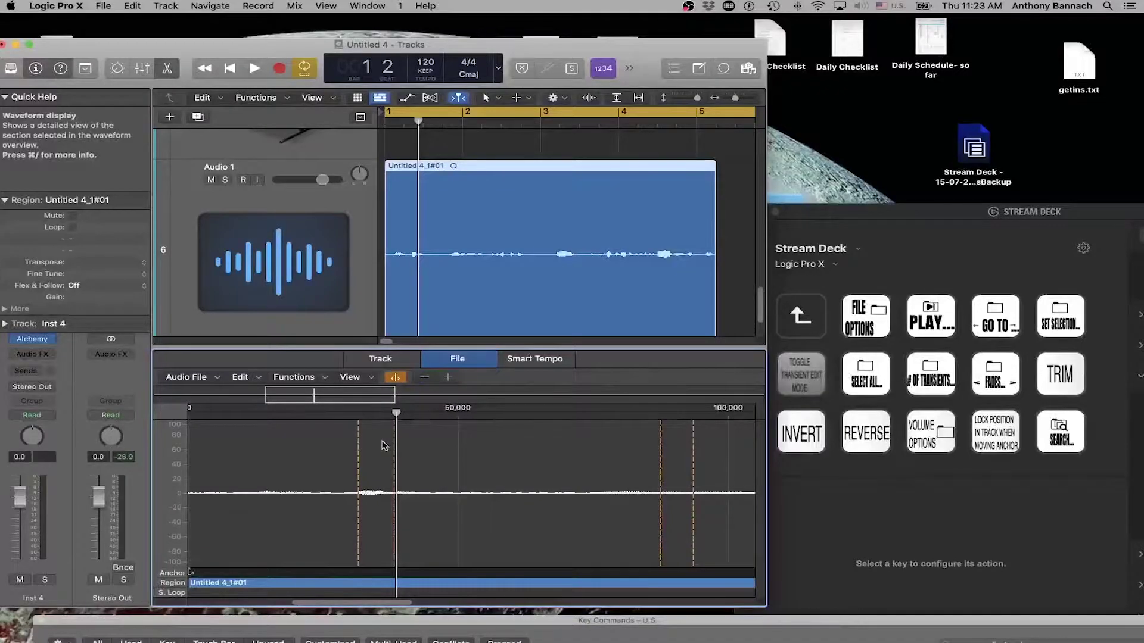
left_click_drag(410, 434, 651, 522)
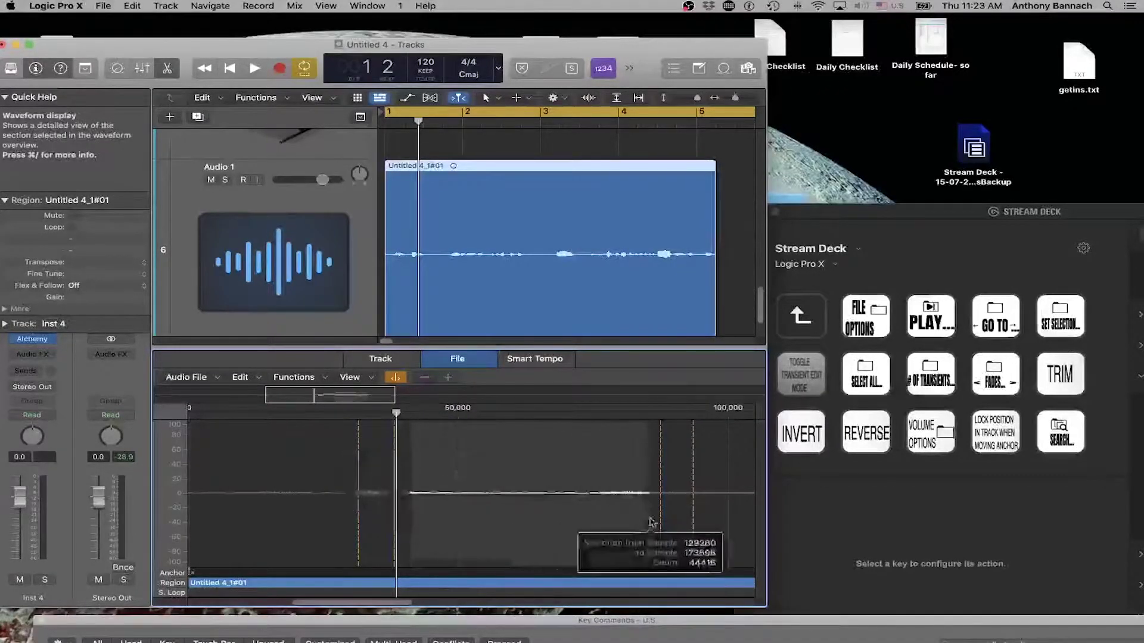
Step: Try the Trim, Invert and Reverse processes on the selected audio area, cancelling each one
key("ctrl+t")
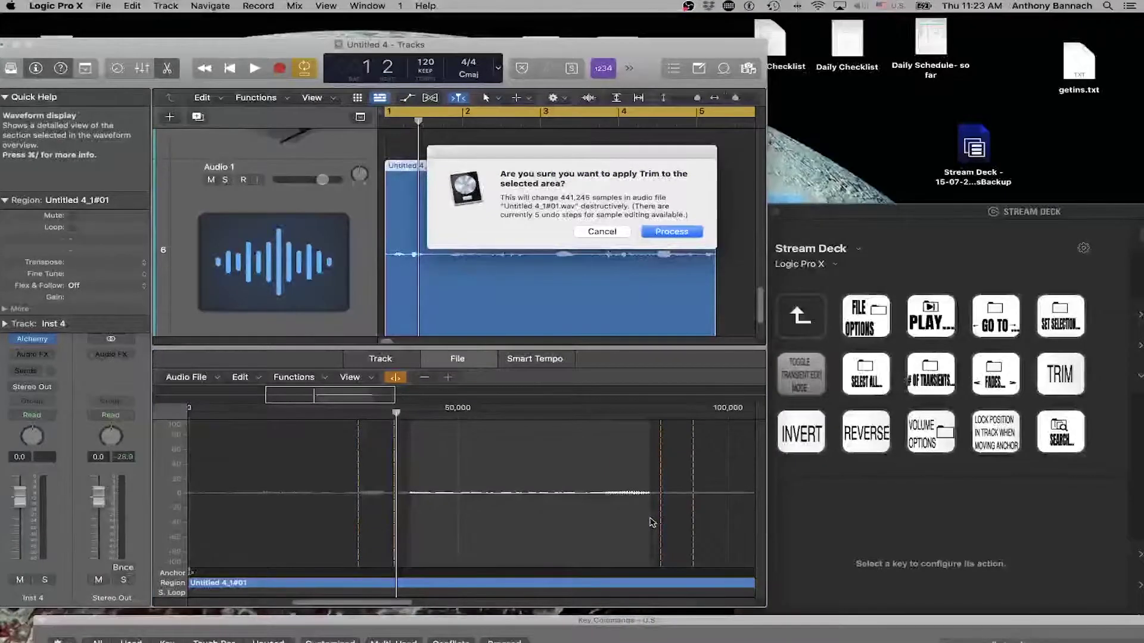
left_click(602, 232)
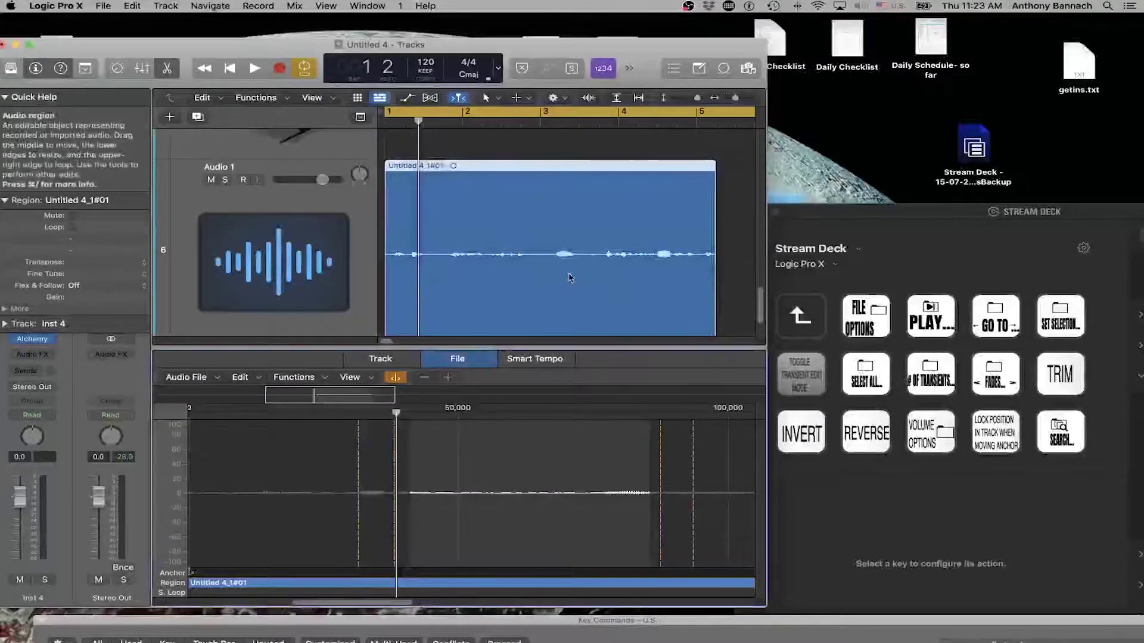
key("ctrl+shift+i")
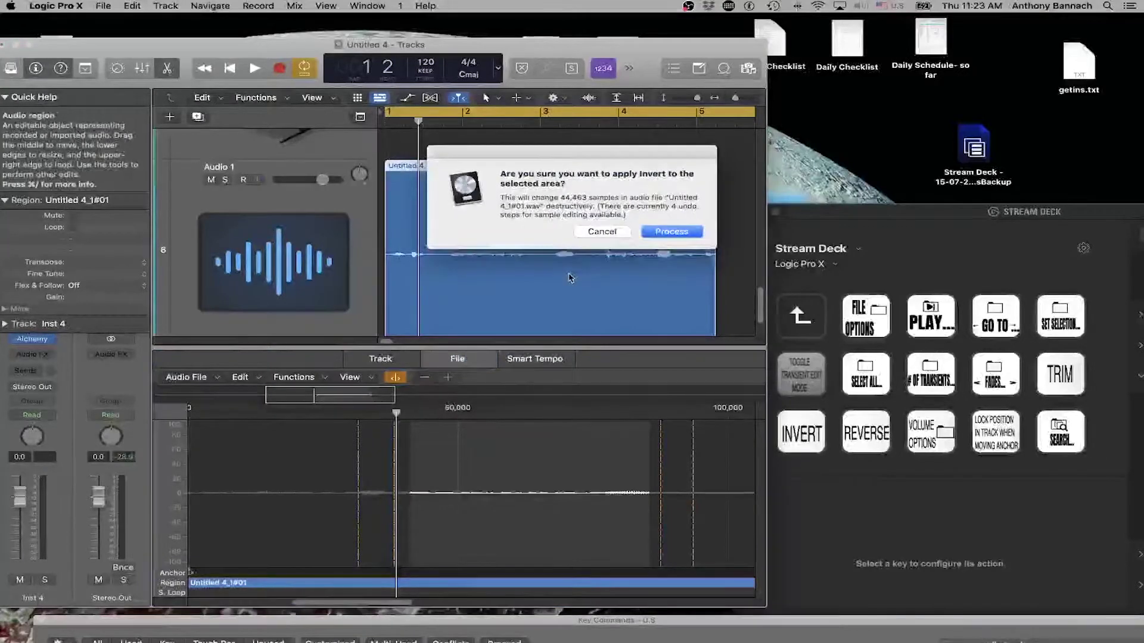
left_click(599, 233)
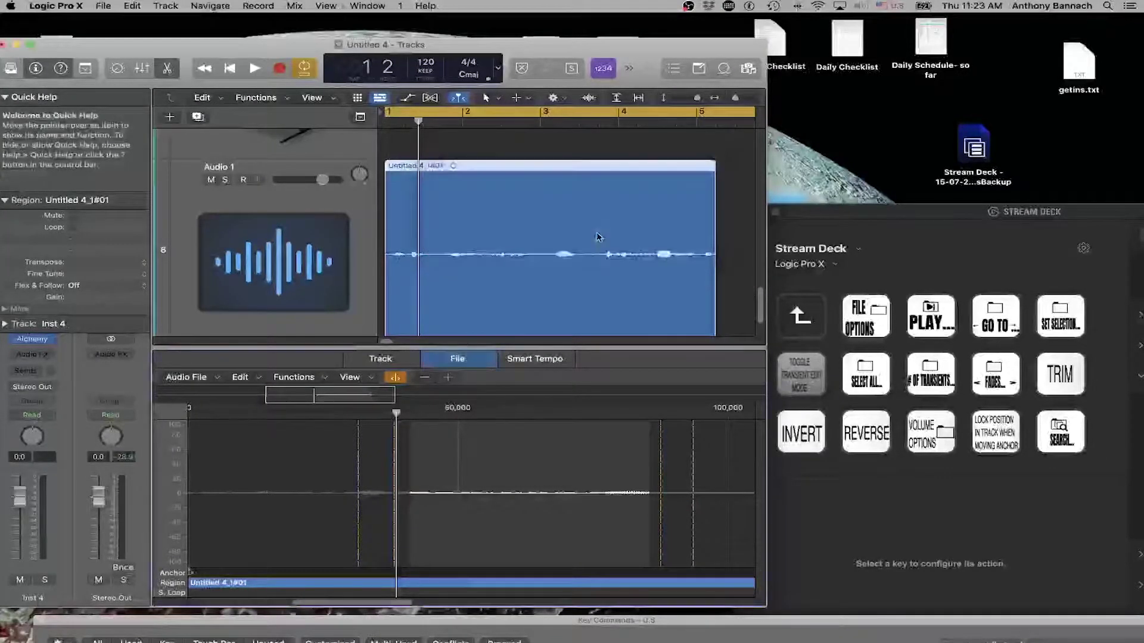
key("ctrl+r")
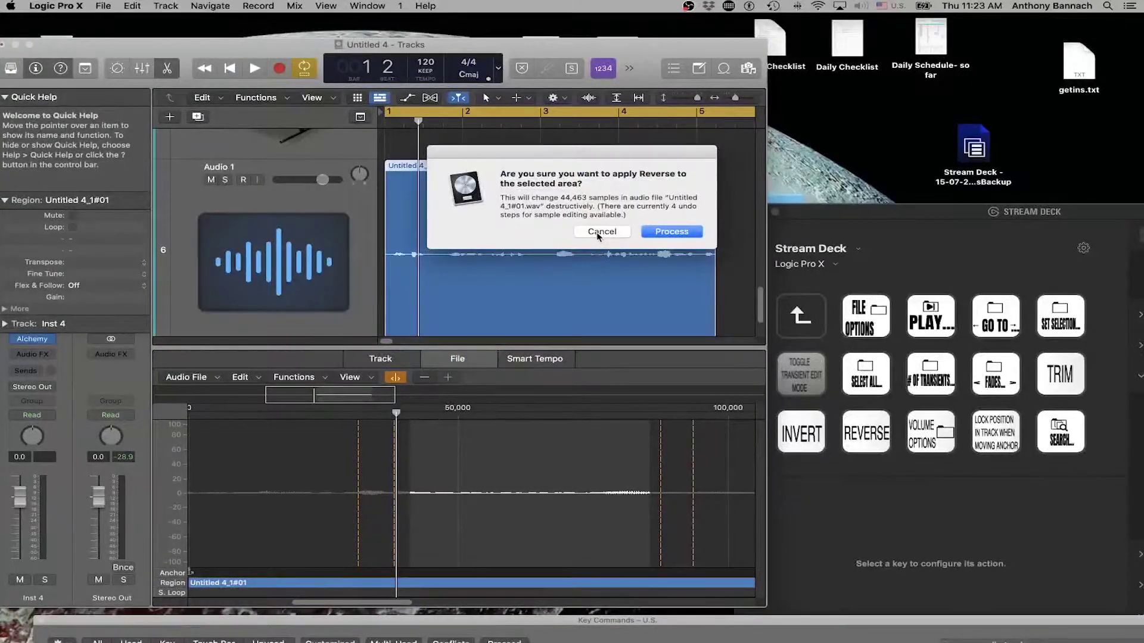
left_click(598, 232)
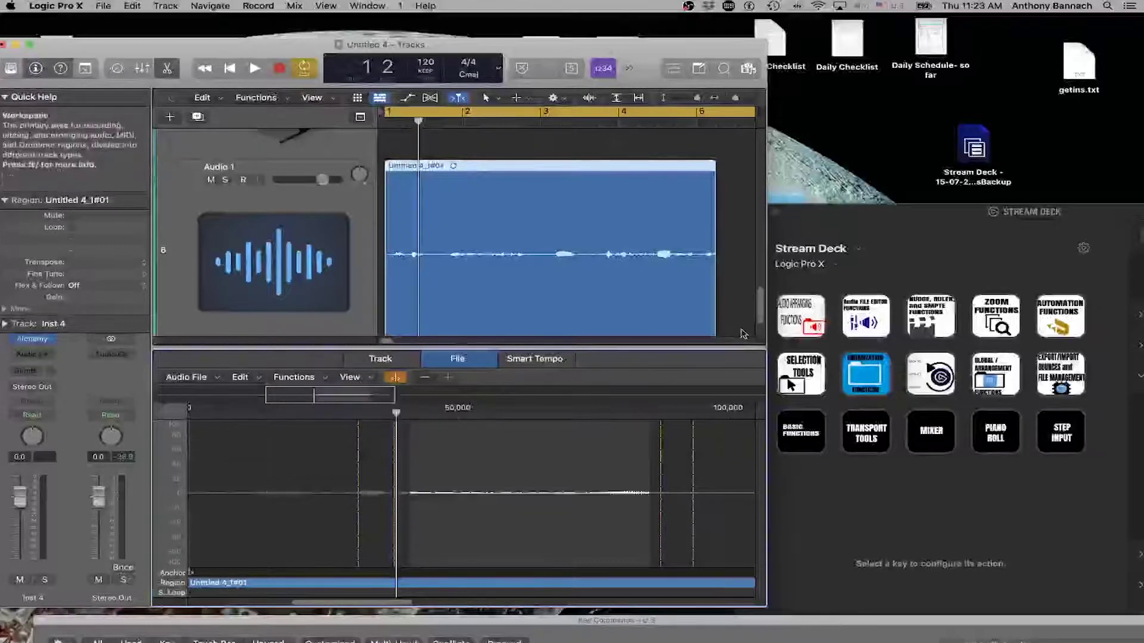
Step: Close the editor pane below the tracks, widen the Tracks window and select the Audio 1 region
key("super+alt+ctrl+s")
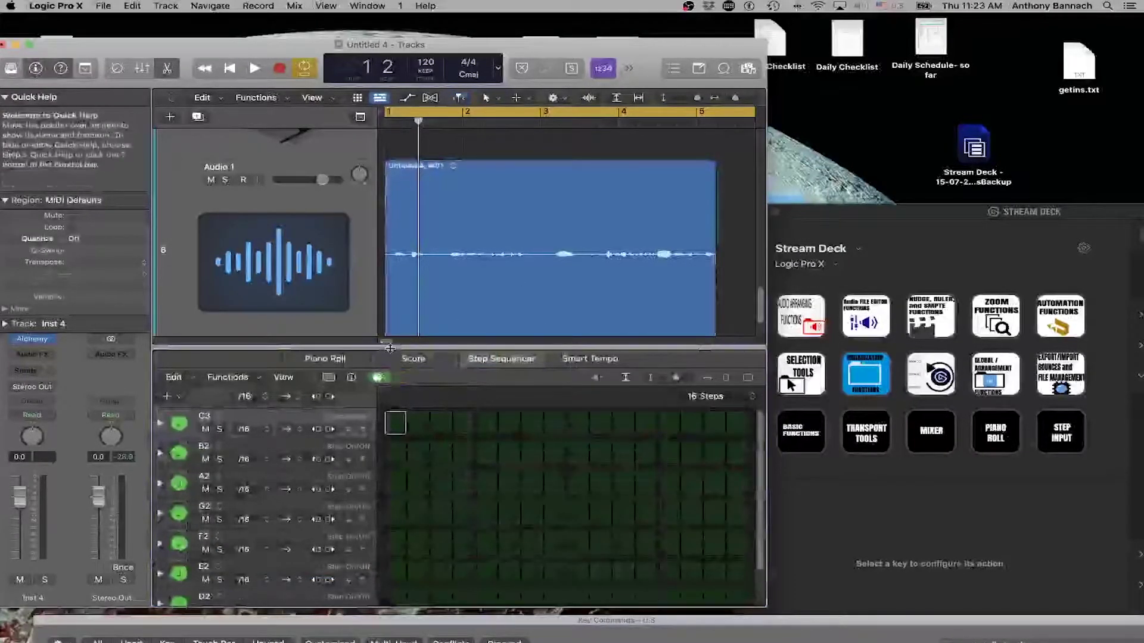
key("e")
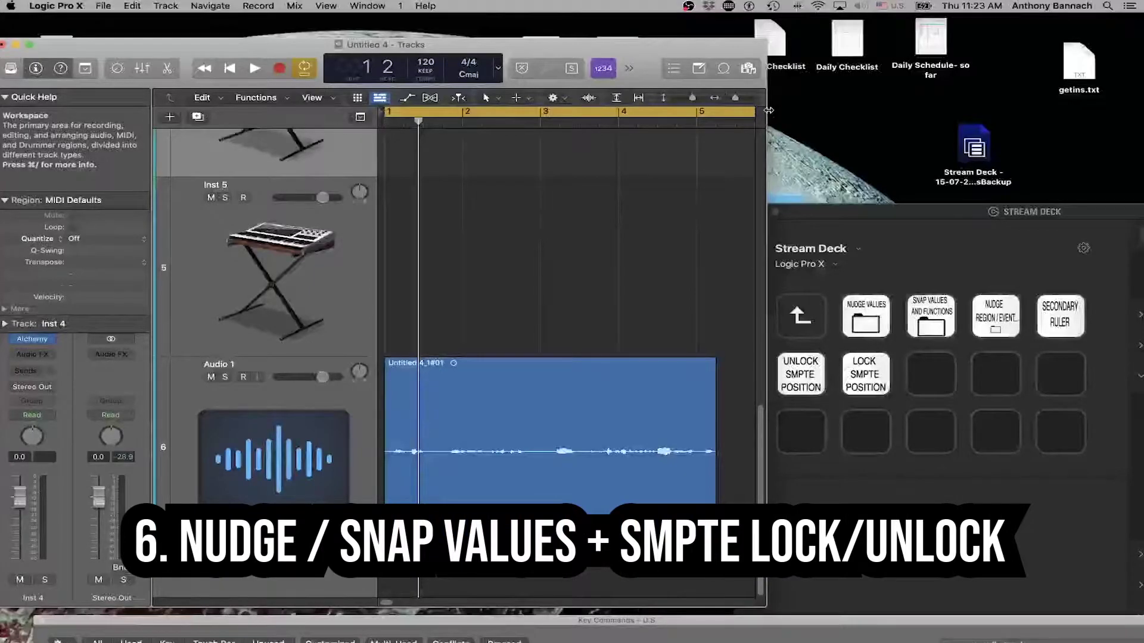
left_click_drag(767, 109, 1137, 151)
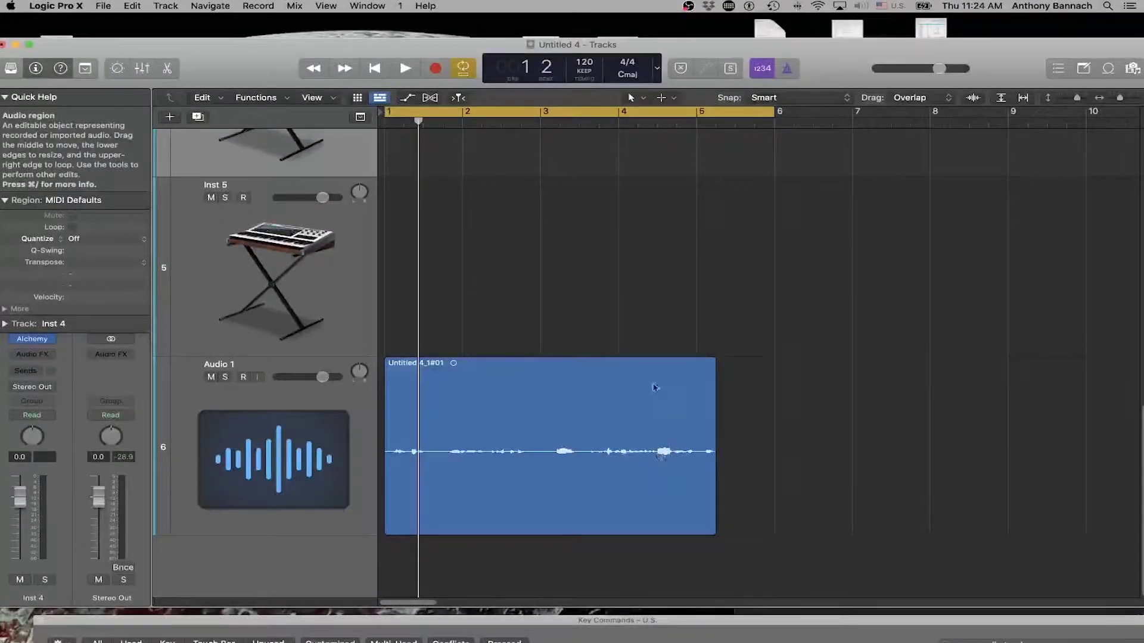
left_click(641, 405)
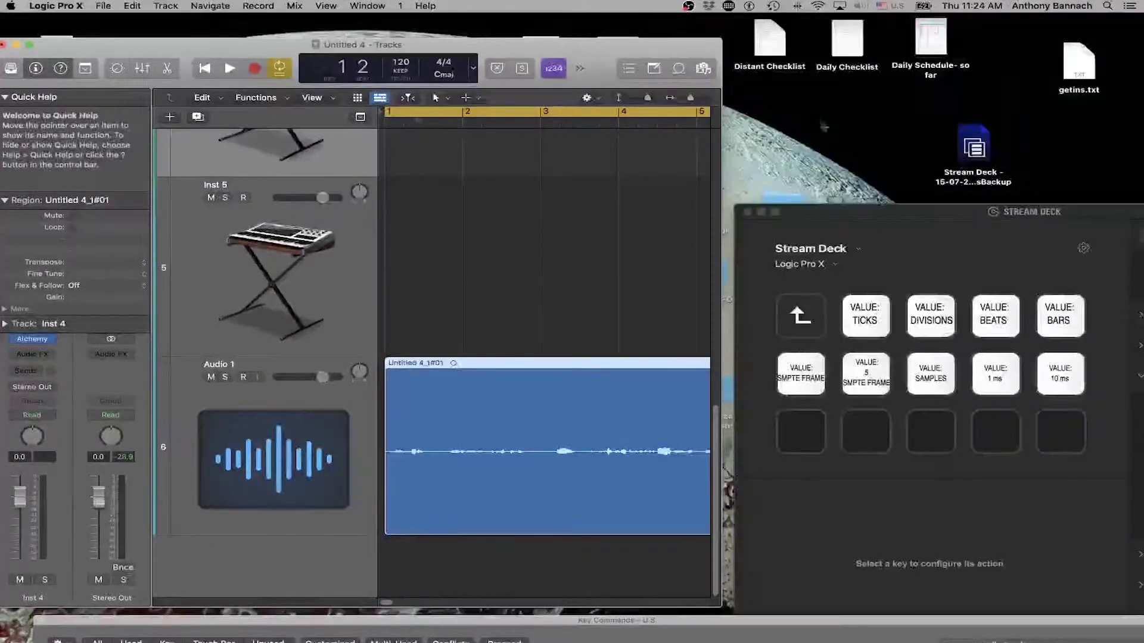
Step: Switch to the Stream Deck window, return to its main page and open the nudge, ruler and SMPTE functions folder
left_click(800, 331)
double_click(802, 333)
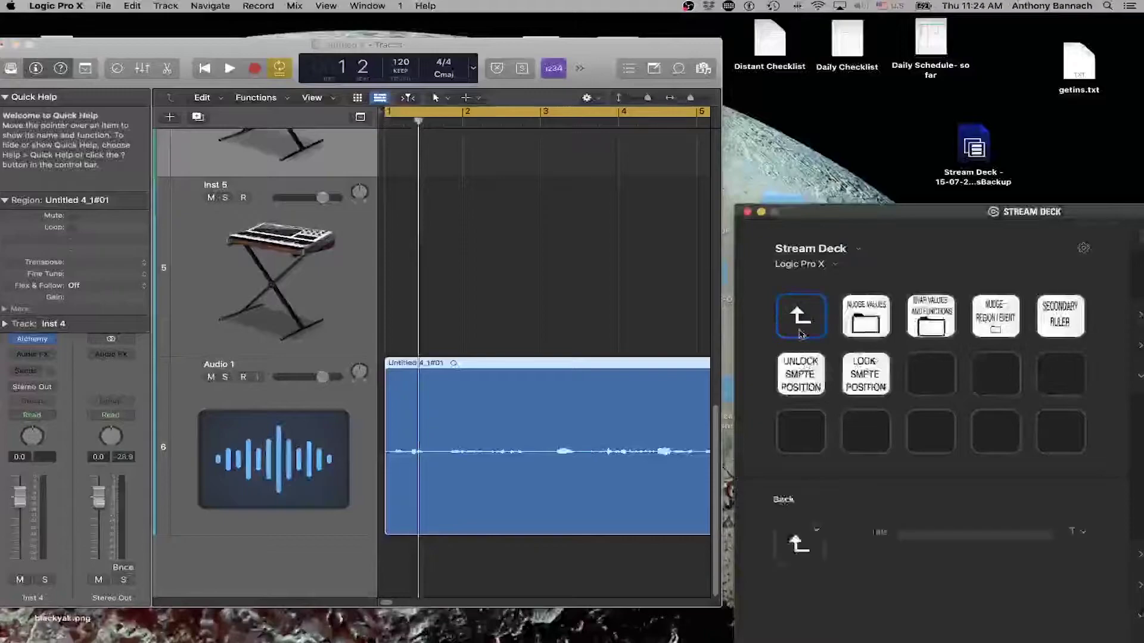
double_click(801, 333)
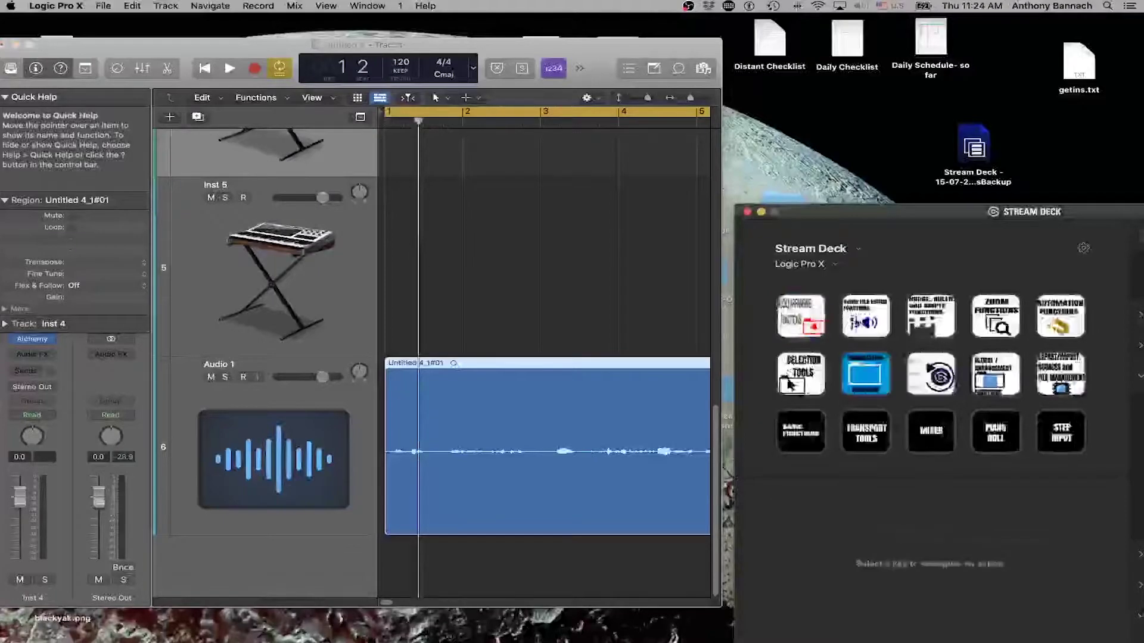
double_click(946, 322)
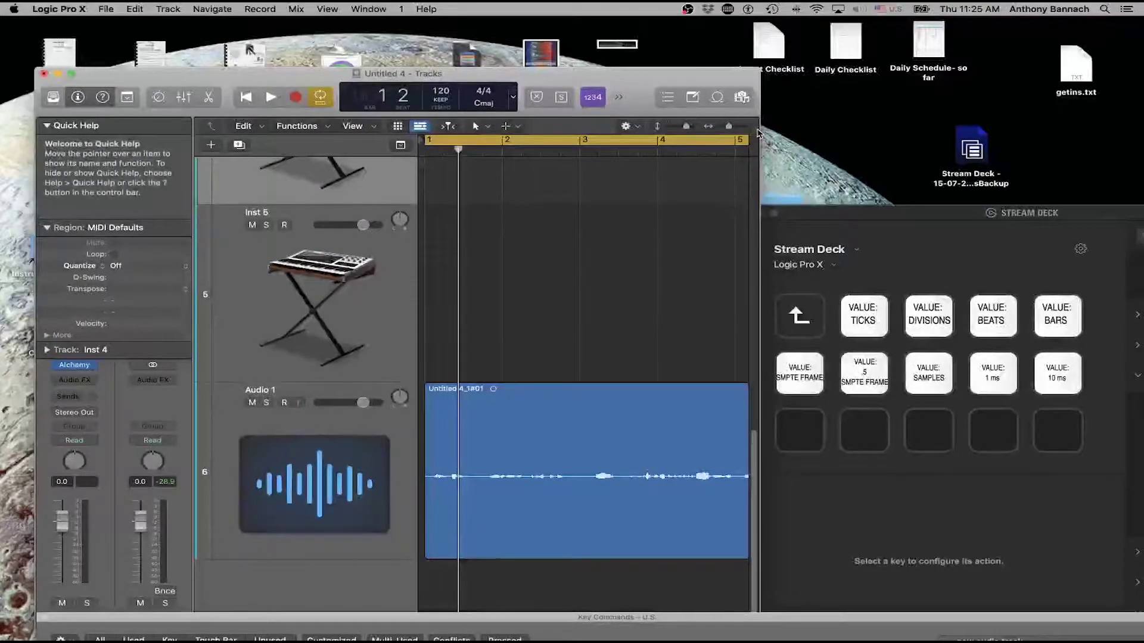
Step: Widen the Tracks window enough to show the Snap setting and look at its list of options
left_click_drag(762, 110, 1020, 110)
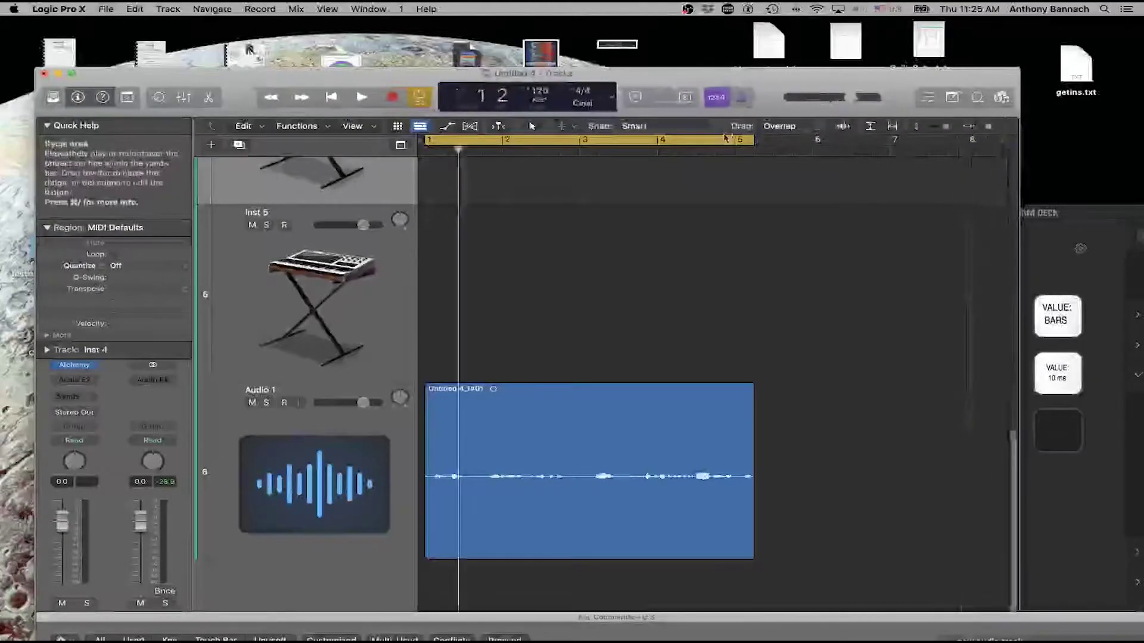
left_click(633, 126)
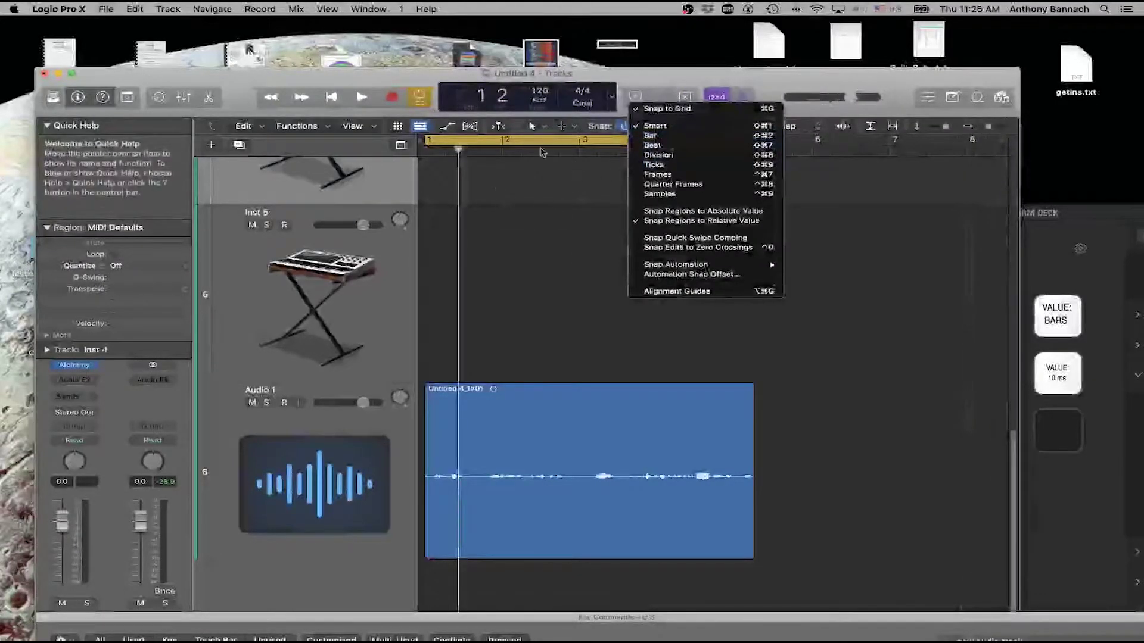
left_click(531, 179)
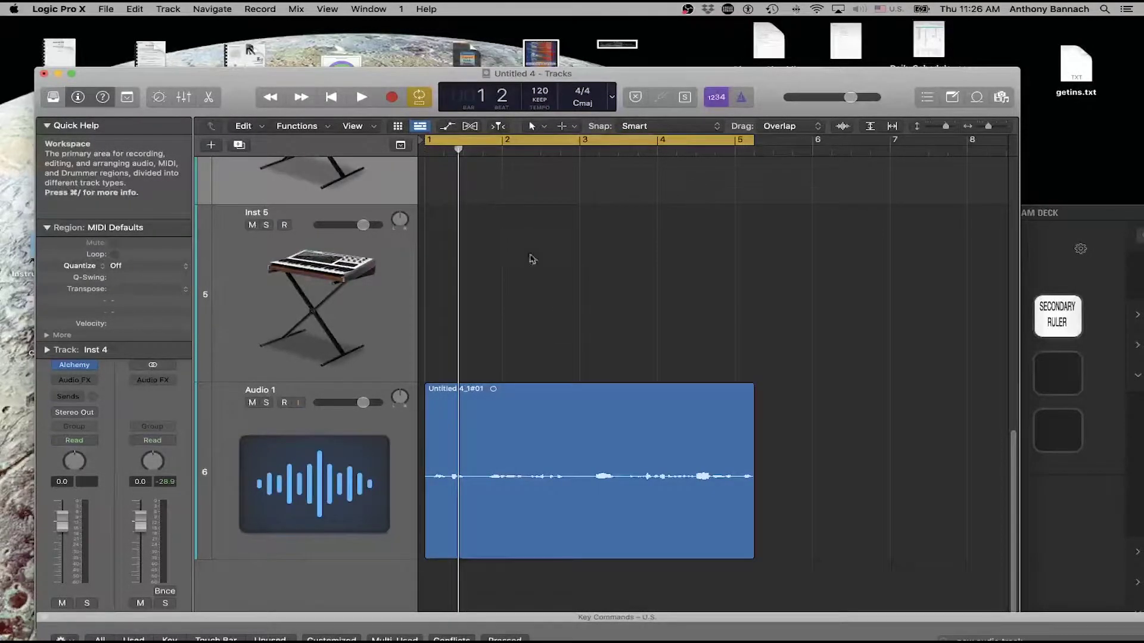
Step: Compare the available Snap and Drag mode options for the Tracks area without changing either setting
left_click(580, 432)
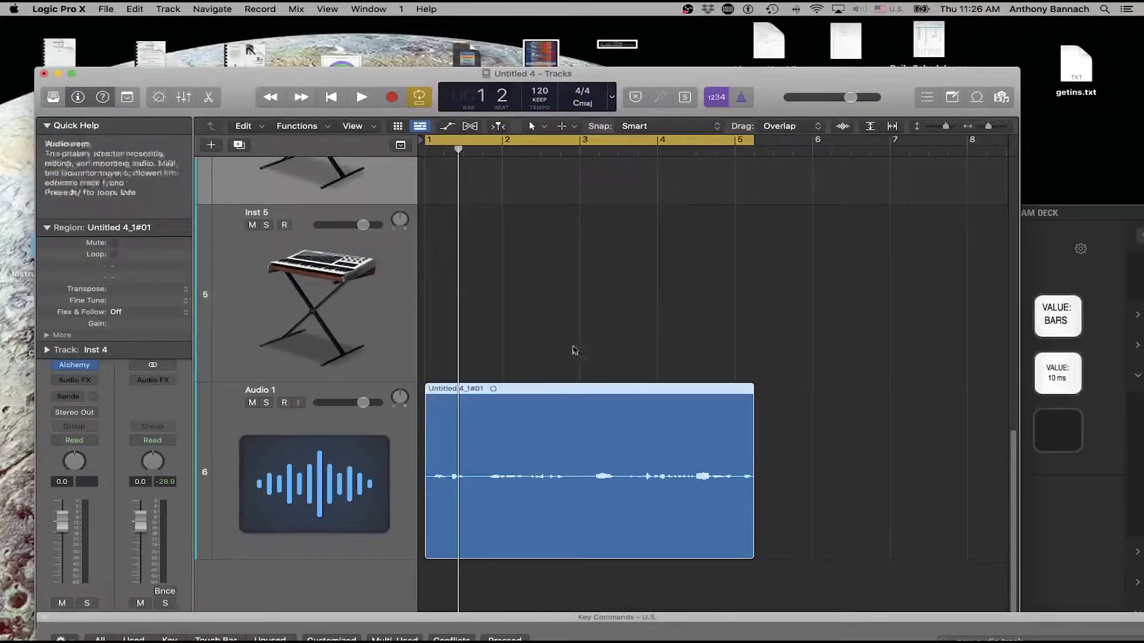
left_click(716, 132)
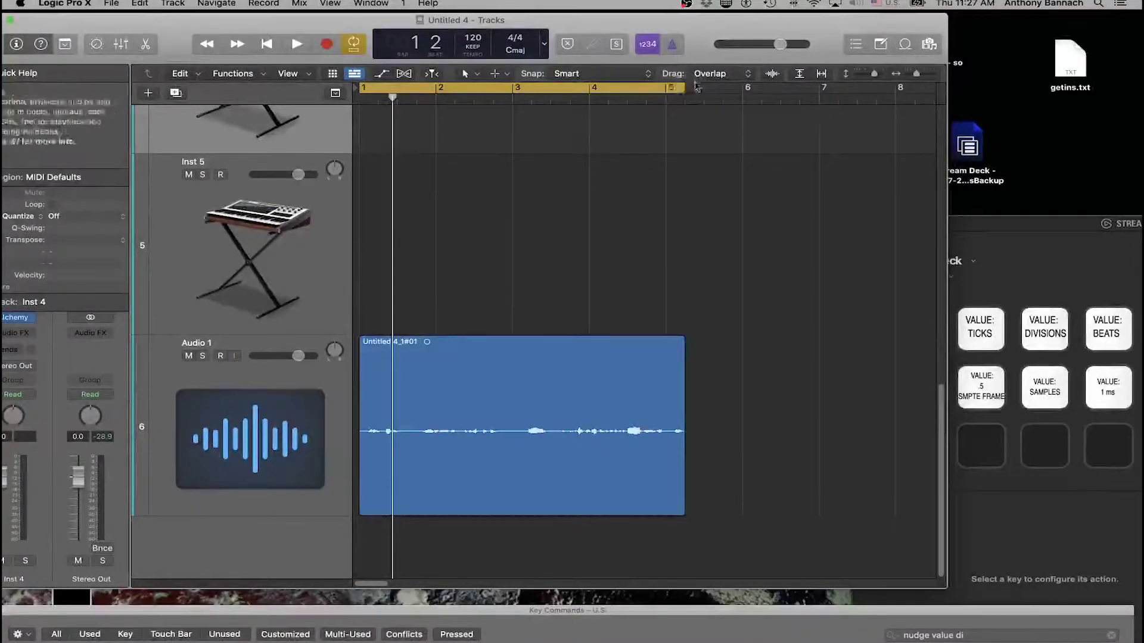
left_click(697, 74)
left_click(638, 156)
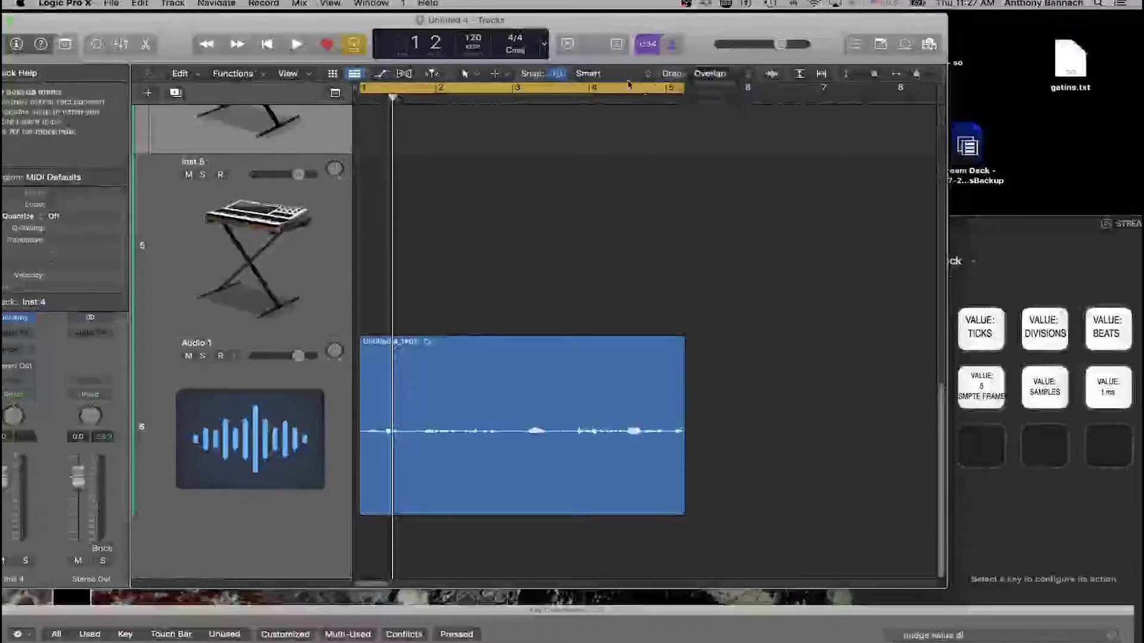
left_click(572, 73)
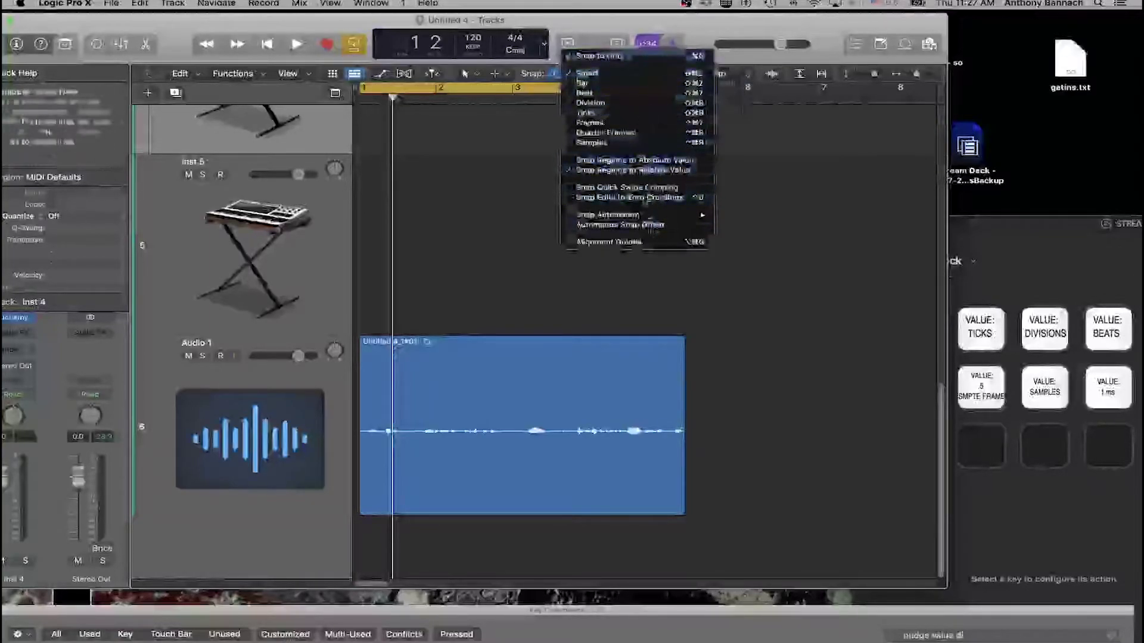
left_click(788, 150)
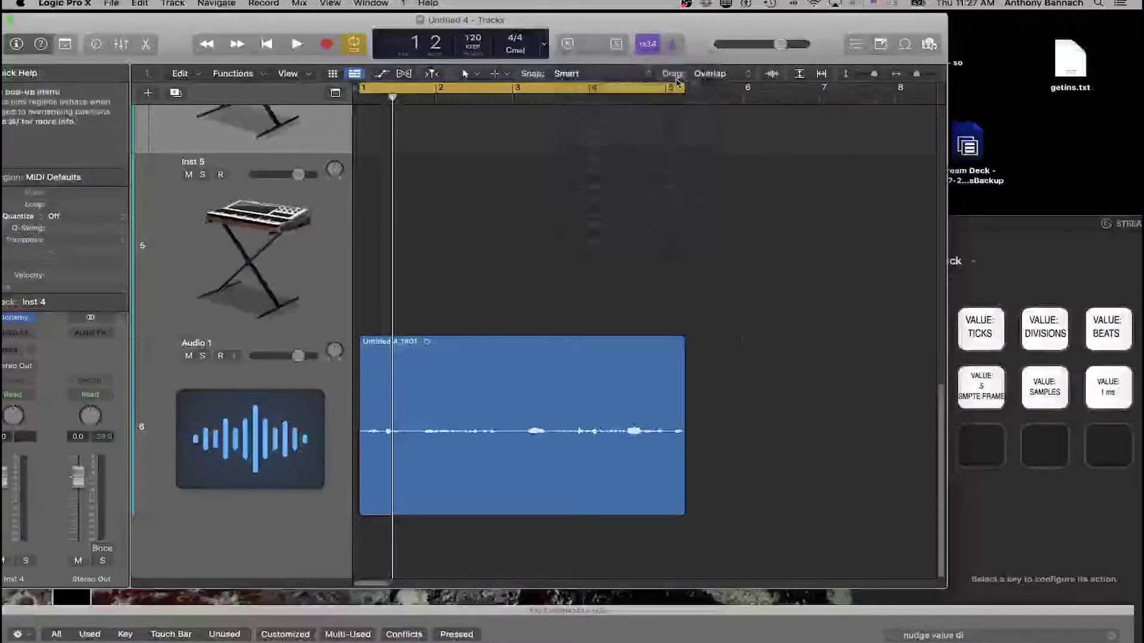
left_click(691, 73)
left_click(705, 154)
Step: Select the Audio 1 region and nudge its position right and left repeatedly by the nudge value
left_click(609, 442)
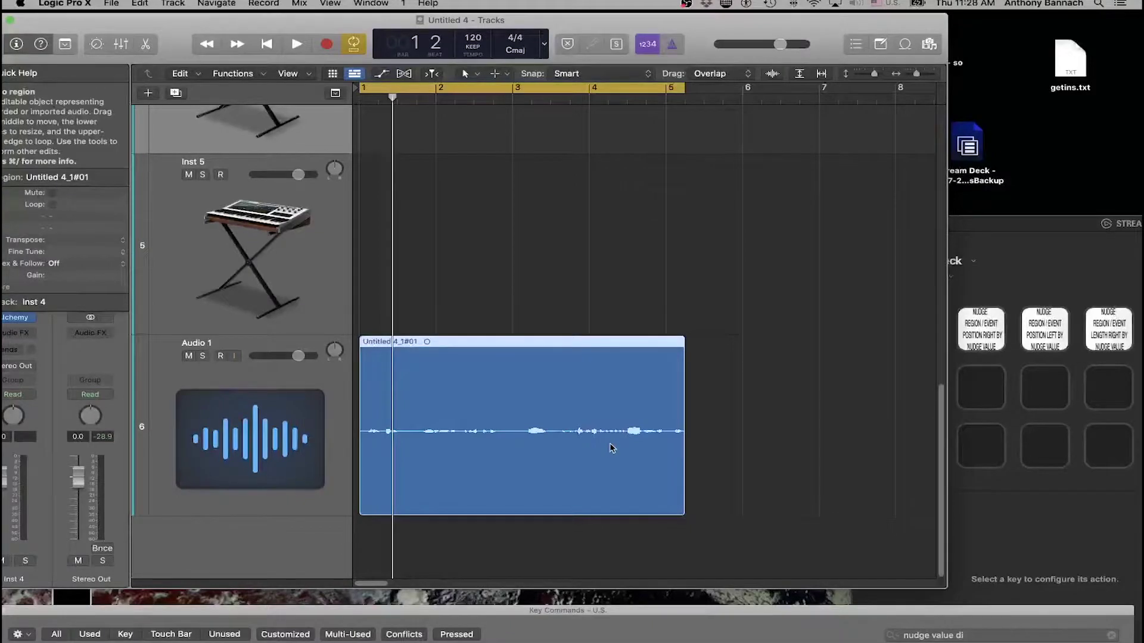
key("alt+Right")
key("alt+Right")
key("alt+Right")
key("alt+Right")
key("alt+Left")
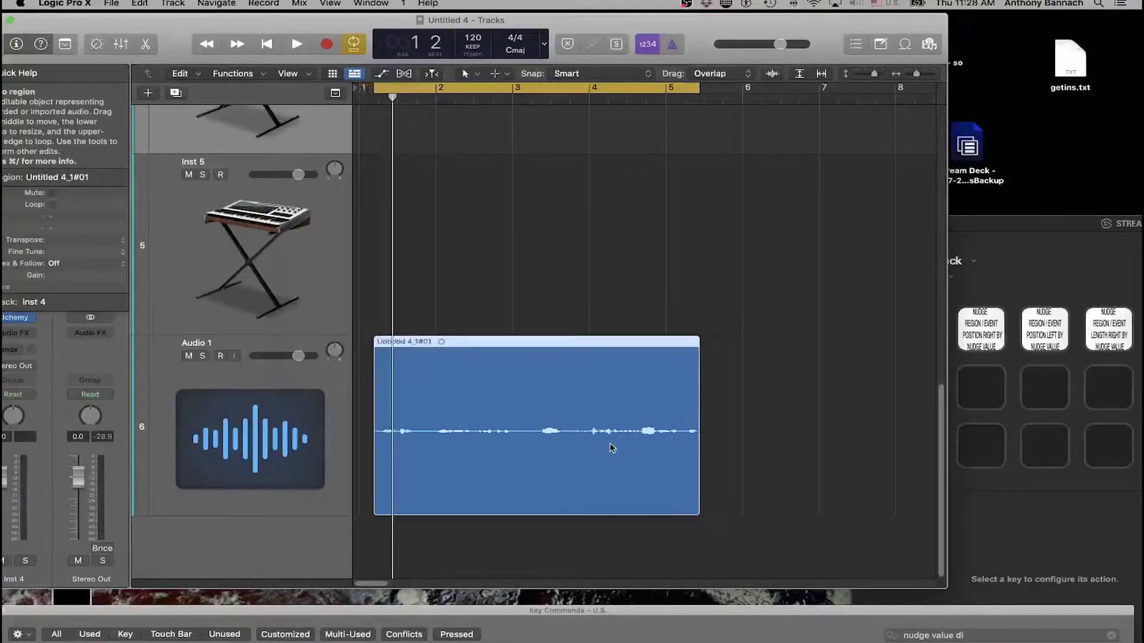
key("alt+Left")
key("alt+Left")
key("alt+Left")
key("alt+Right")
key("alt+Right")
key("alt+Right")
key("alt+Right")
key("alt+Right")
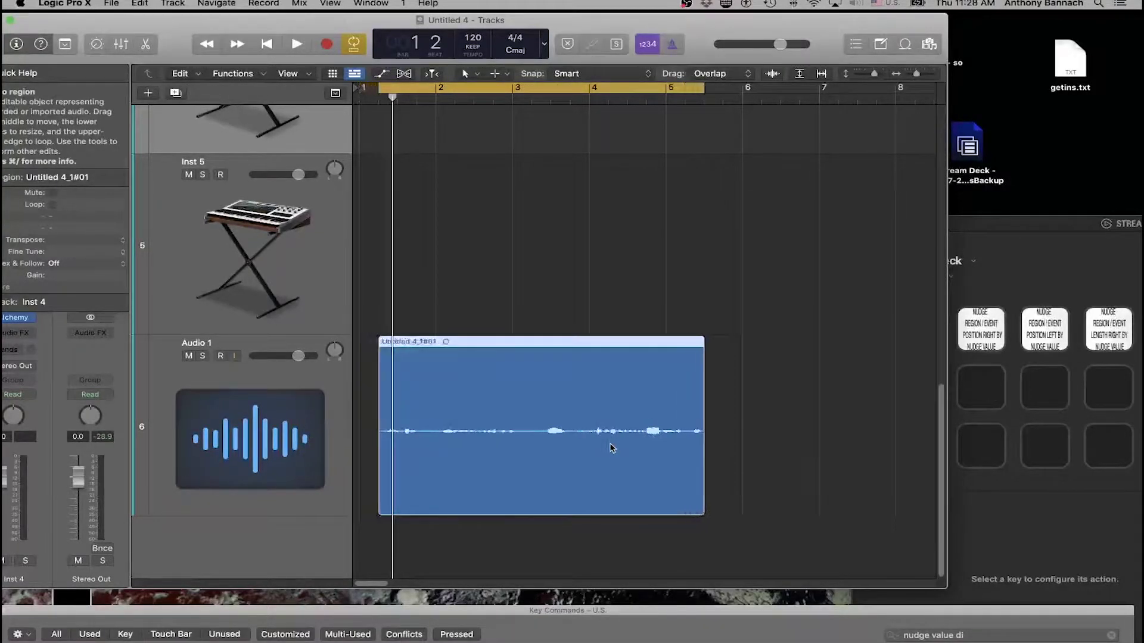
key("alt+Left")
key("alt+Left")
key("alt+Left")
key("alt+Left")
Step: Shorten the Audio 1 region from its end by six nudge values
key("shift+alt+Left")
key("shift+alt+Left")
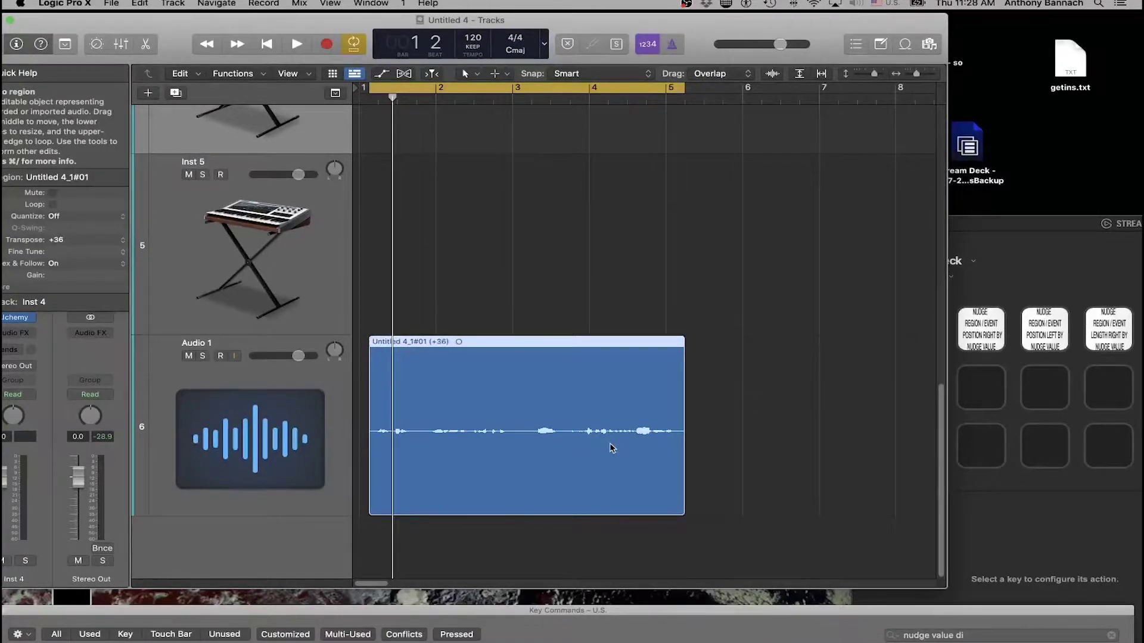
key("shift+alt+Left")
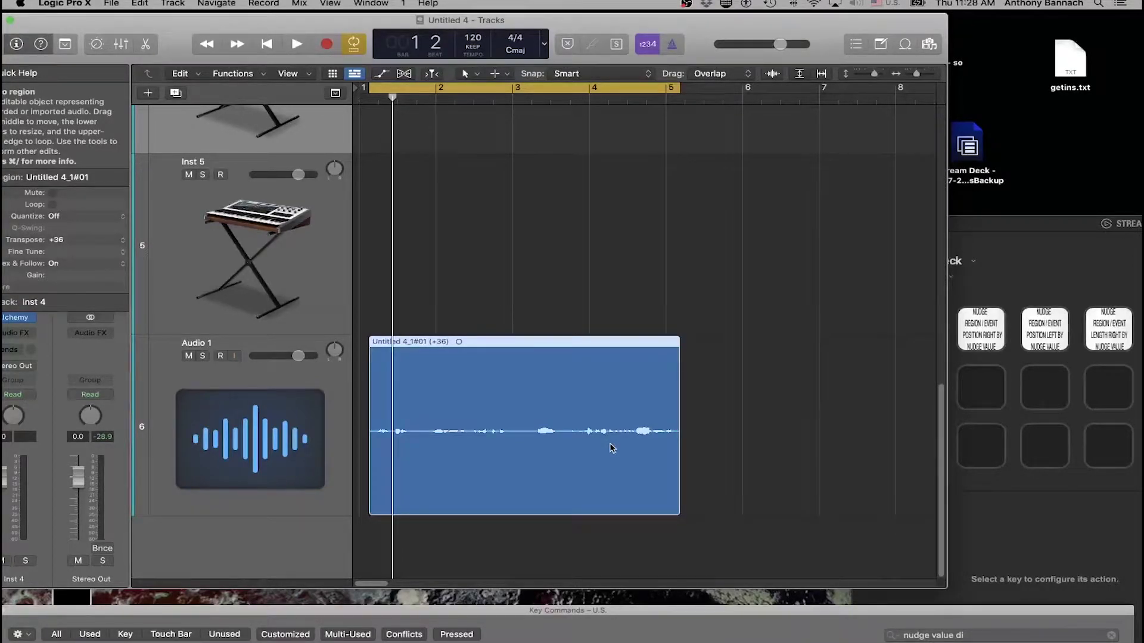
key("shift+alt+Left")
key("shift+alt+Left")
key("shift+alt+Left")
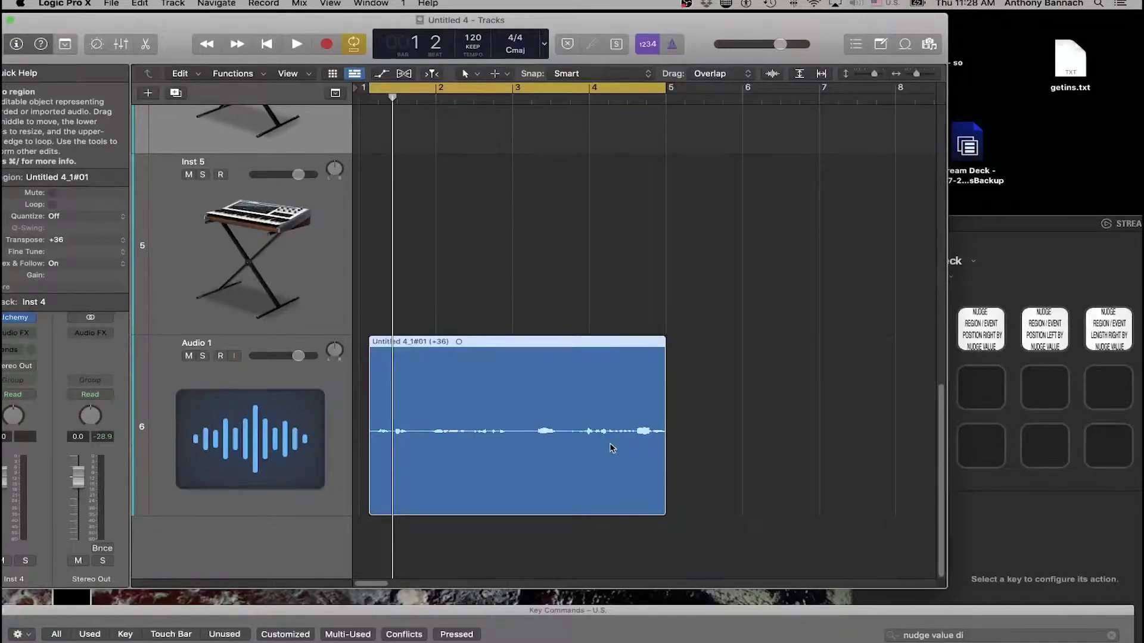
Step: Nudge the shortened Audio 1 region back to bar 1, and move it to start at bar 2
key("alt+Right")
key("alt+Left")
key("alt+Left")
key("alt+Left")
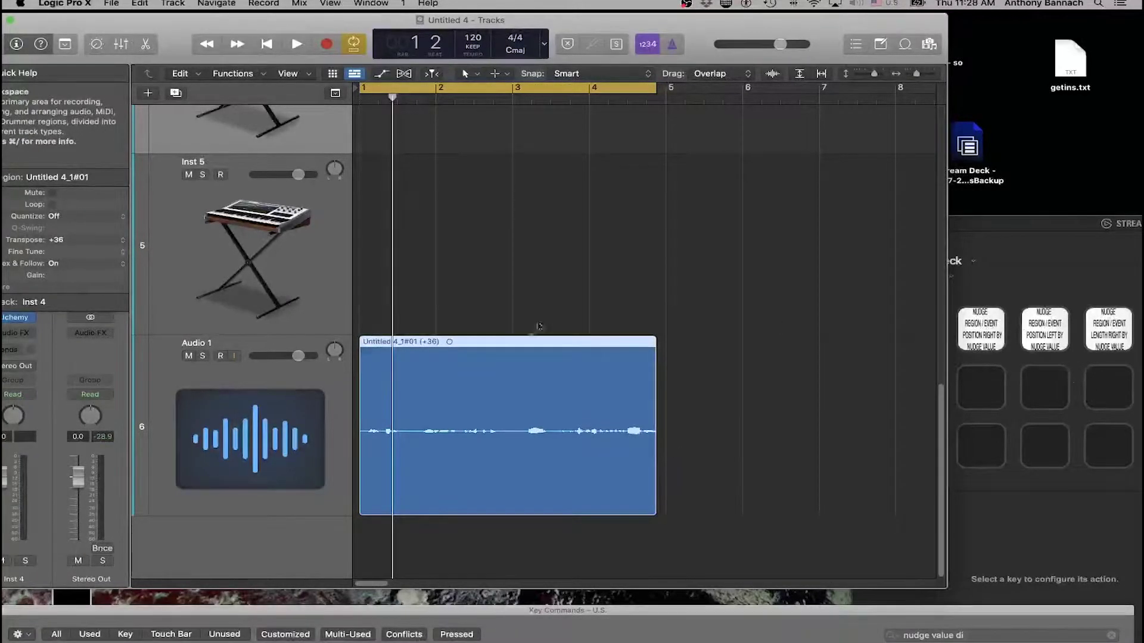
left_click_drag(538, 343, 611, 343)
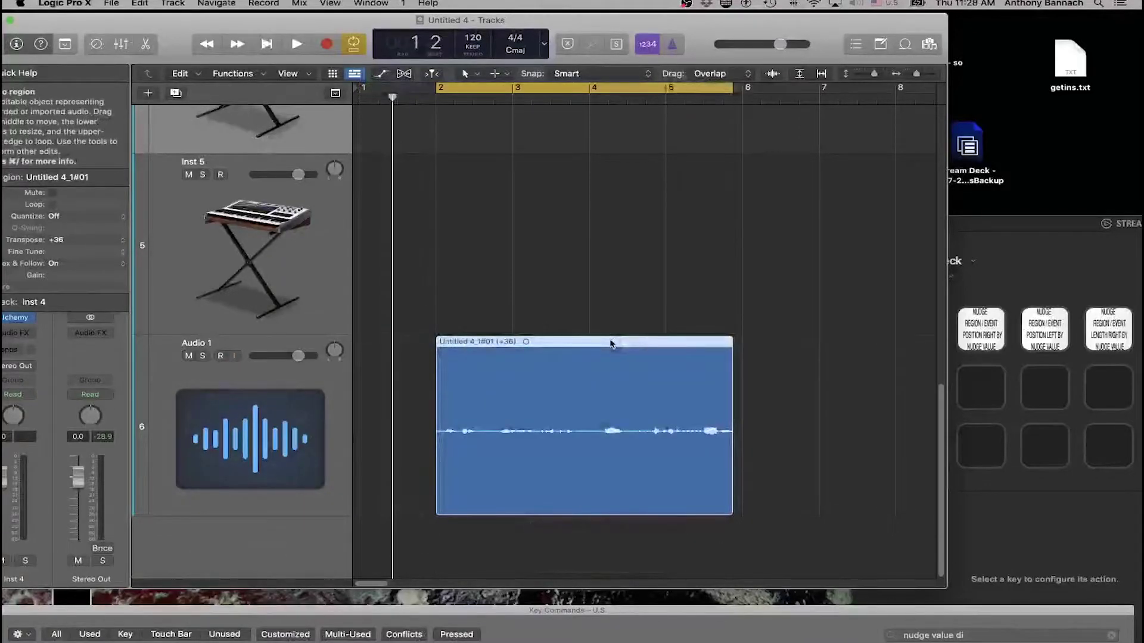
Step: Shorten the Audio 1 region further from its end by two nudge values
key("alt+shift+Left")
key("alt+shift+Left")
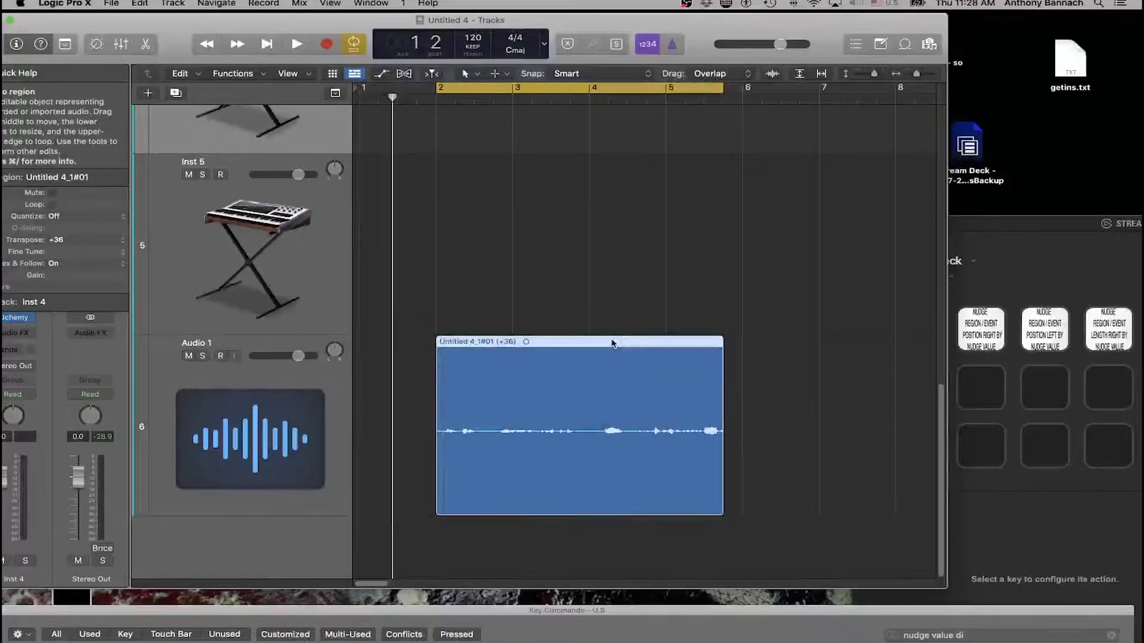
Step: Switch to Stream Deck and review the hotkeys assigned to the four keys that nudge region position and length
left_click(1044, 328)
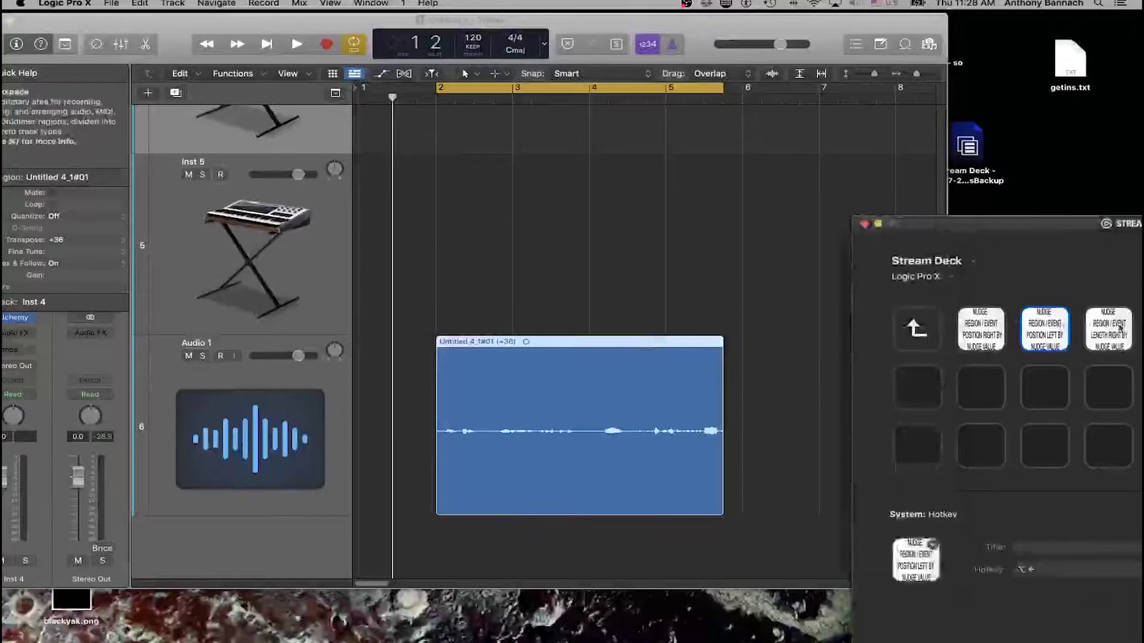
left_click(1112, 325)
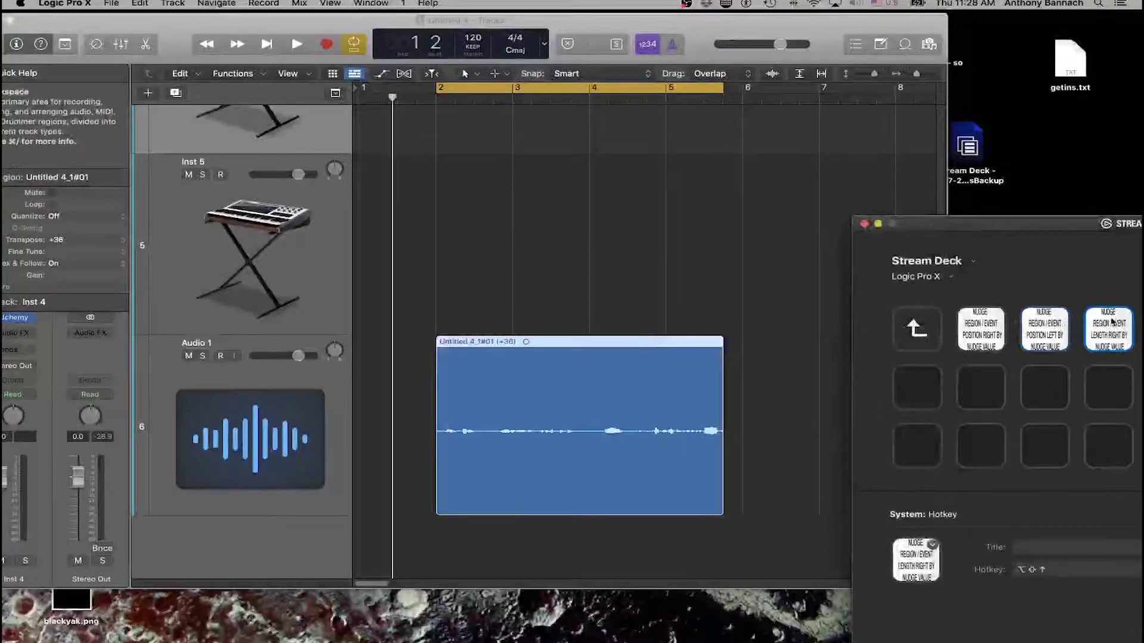
left_click_drag(1022, 221, 801, 222)
left_click(960, 332)
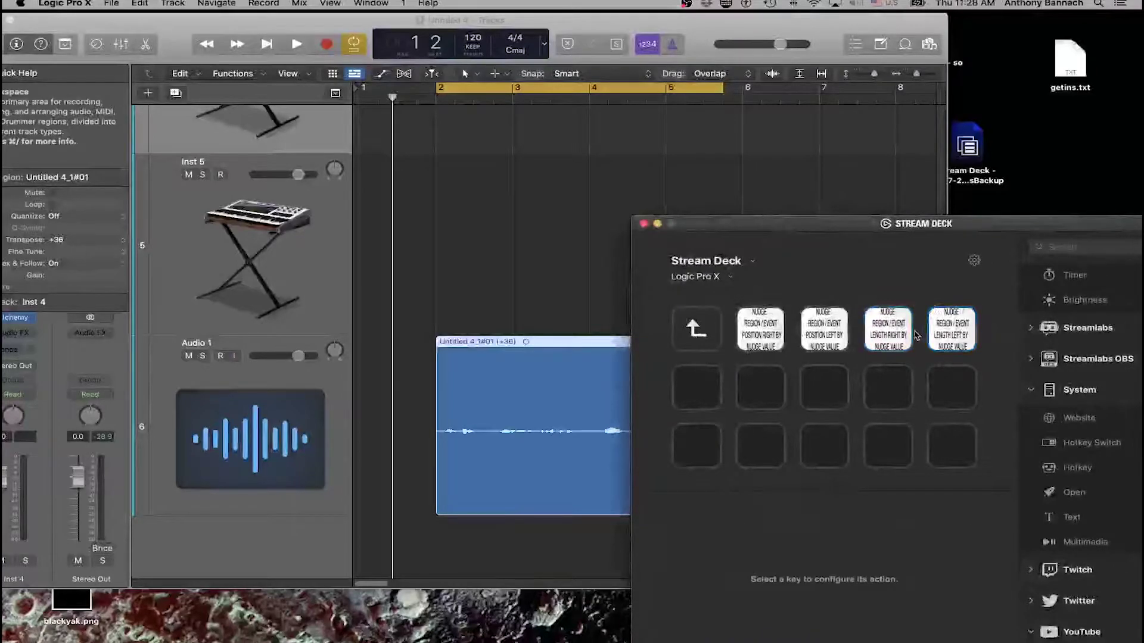
left_click(791, 322)
left_click(764, 322)
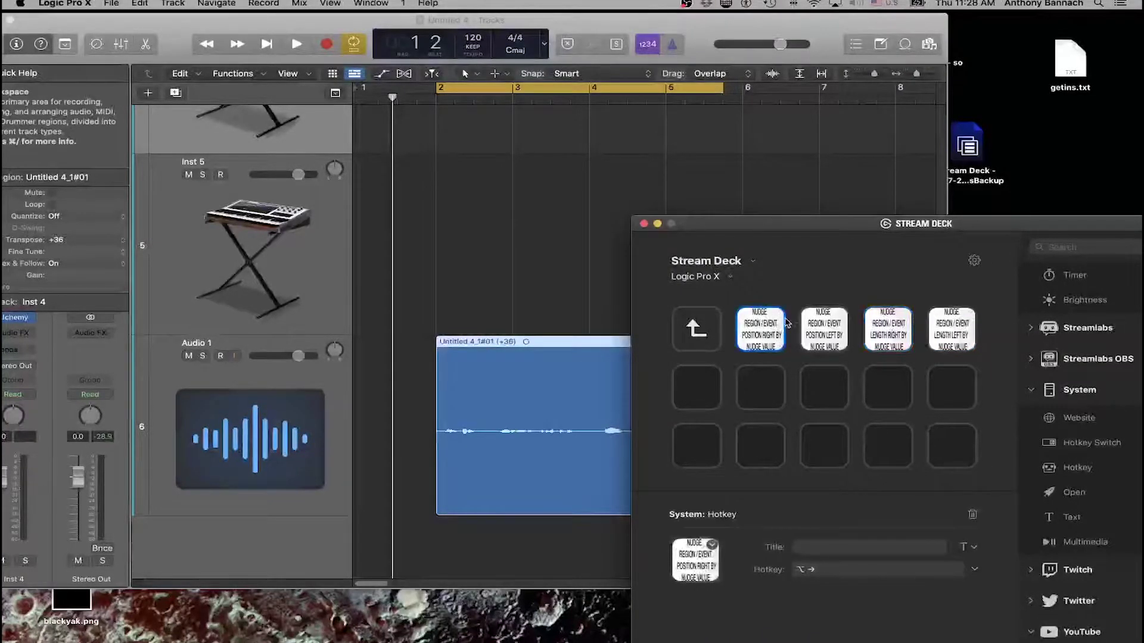
left_click(796, 323)
left_click(803, 323)
left_click(881, 332)
left_click(960, 350)
left_click(911, 343)
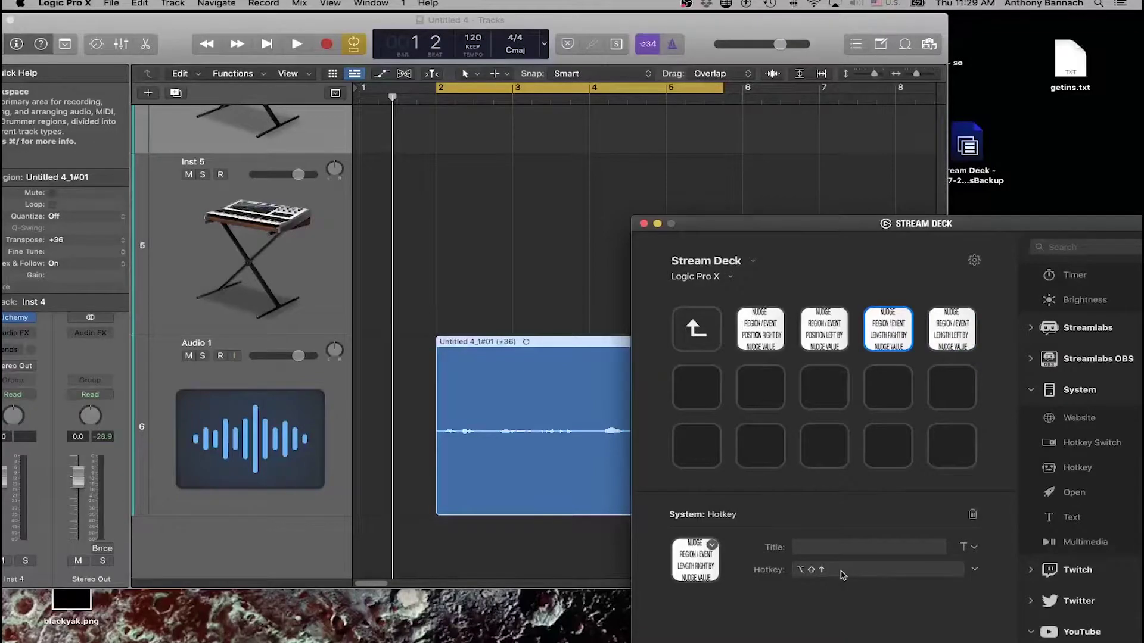
Step: Set the hotkey of the Nudge Region/Event Length Right key to Option+Shift+Right Arrow
left_click(841, 572)
key("shift")
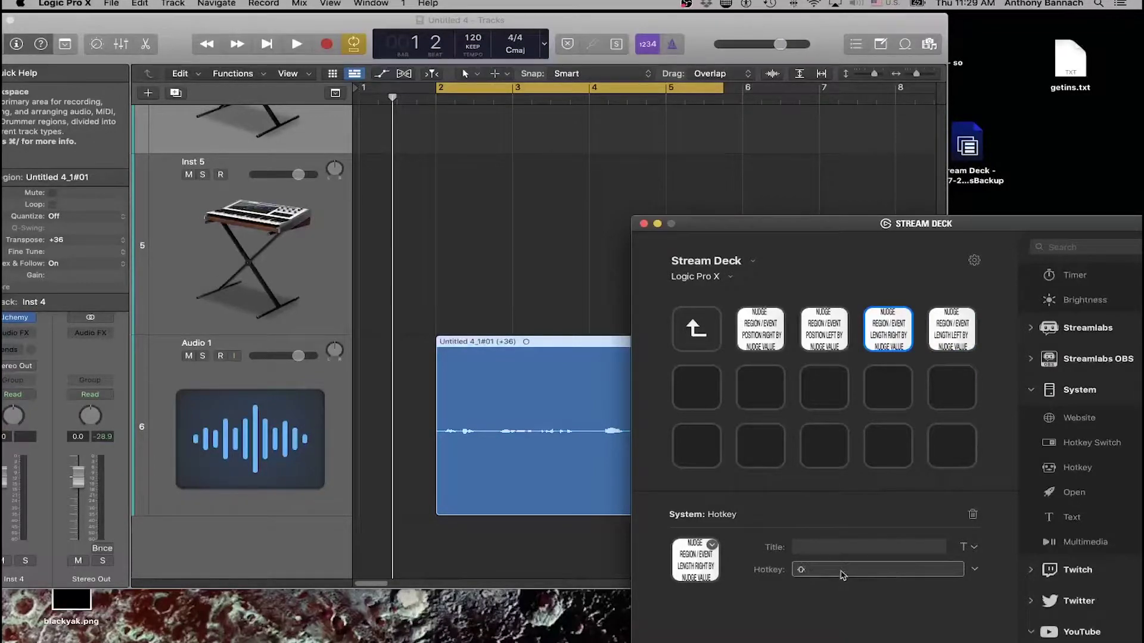
key("alt+shift+Right")
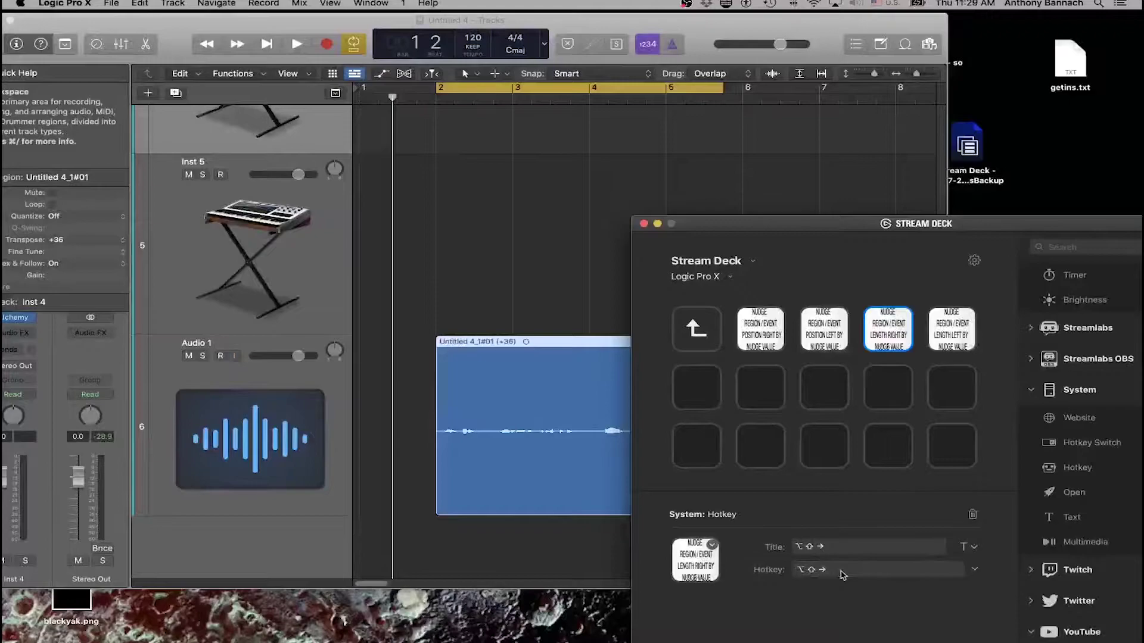
Step: Lengthen and shorten the Audio 1 region's end by the nudge value in Logic Pro X, and move it to start one beat after bar 1
left_click(557, 454)
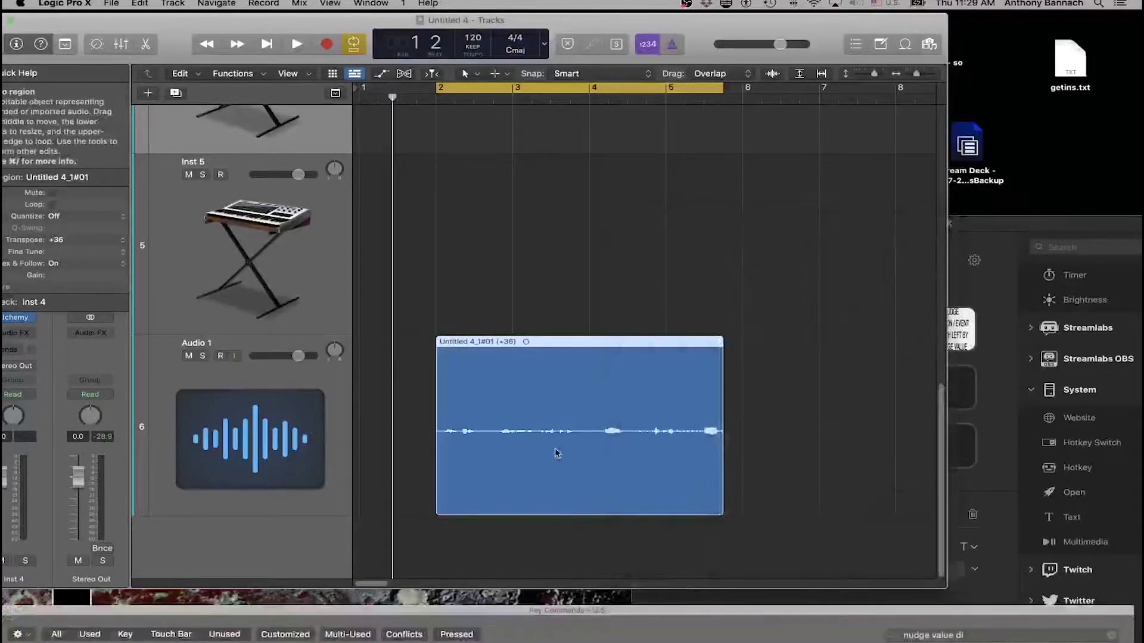
key("alt+shift+Right")
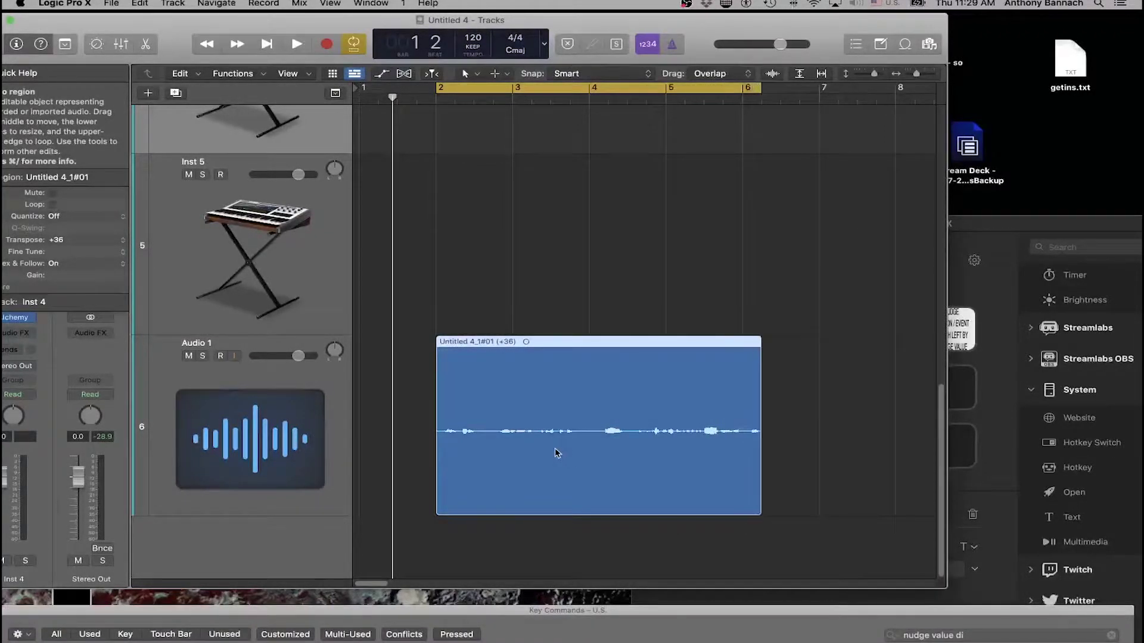
key("alt+shift+Left")
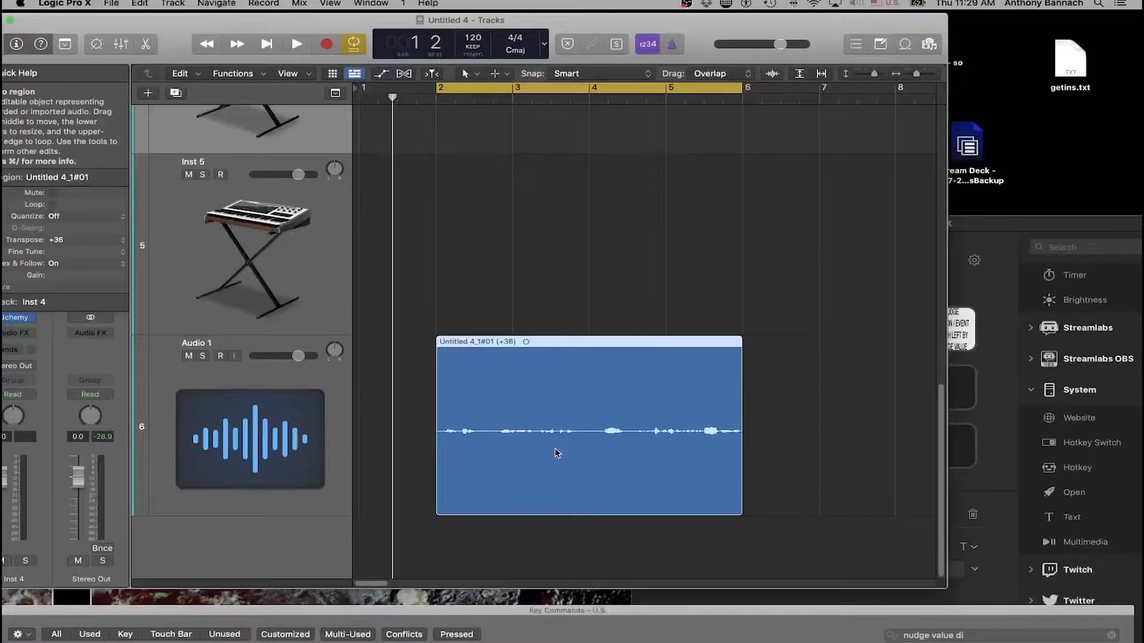
key("alt+shift+Left")
key("alt+shift+Right")
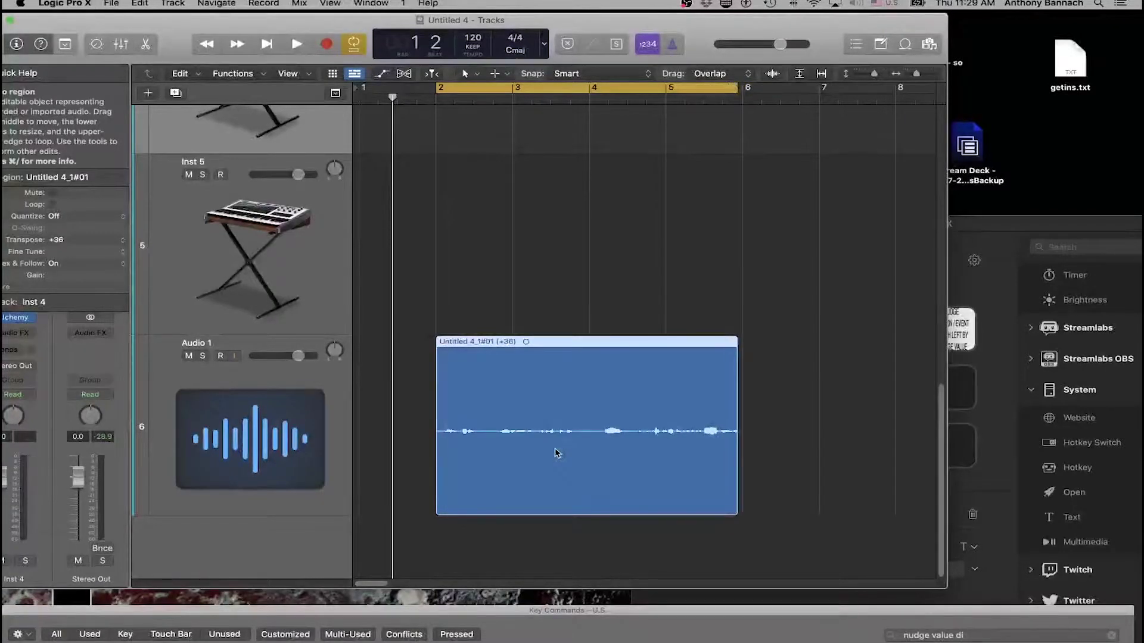
left_click_drag(669, 339, 616, 341)
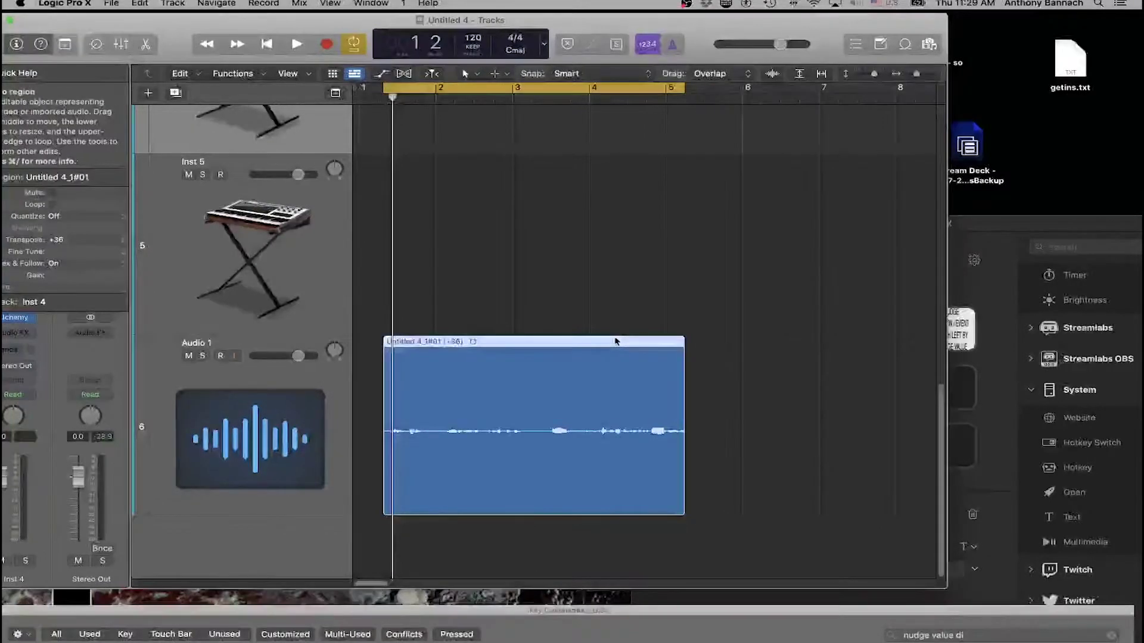
Step: Review the Nudge Values folder in Stream Deck, examining the hotkeys for ticks, divisions, beats, bars, SMPTE frames, samples and milliseconds
left_click(976, 293)
left_click(713, 335)
double_click(713, 335)
left_click(765, 333)
double_click(765, 335)
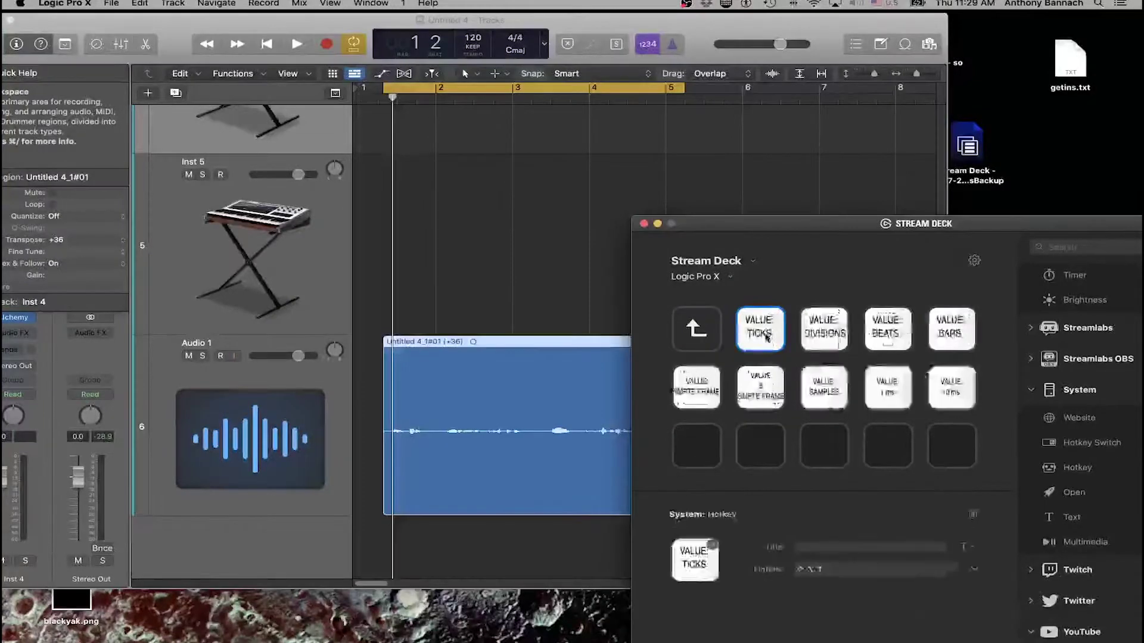
left_click(823, 335)
left_click(891, 344)
left_click(971, 348)
left_click(956, 405)
left_click(902, 403)
left_click(823, 396)
left_click(828, 337)
left_click(871, 344)
left_click(868, 421)
left_click(777, 405)
left_click(880, 359)
left_click(897, 347)
Step: Arrange the Stream Deck and Logic Pro X windows side by side and return to the Audio 1 region
left_click_drag(861, 236, 1031, 272)
left_click_drag(828, 50, 669, 49)
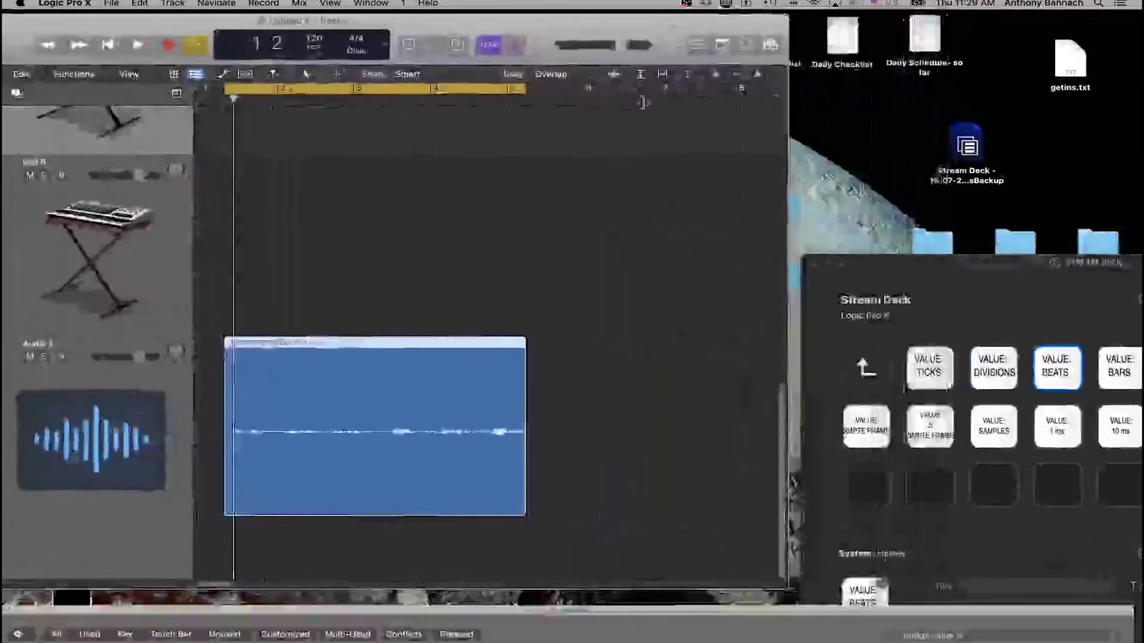
left_click(587, 374)
left_click(427, 359)
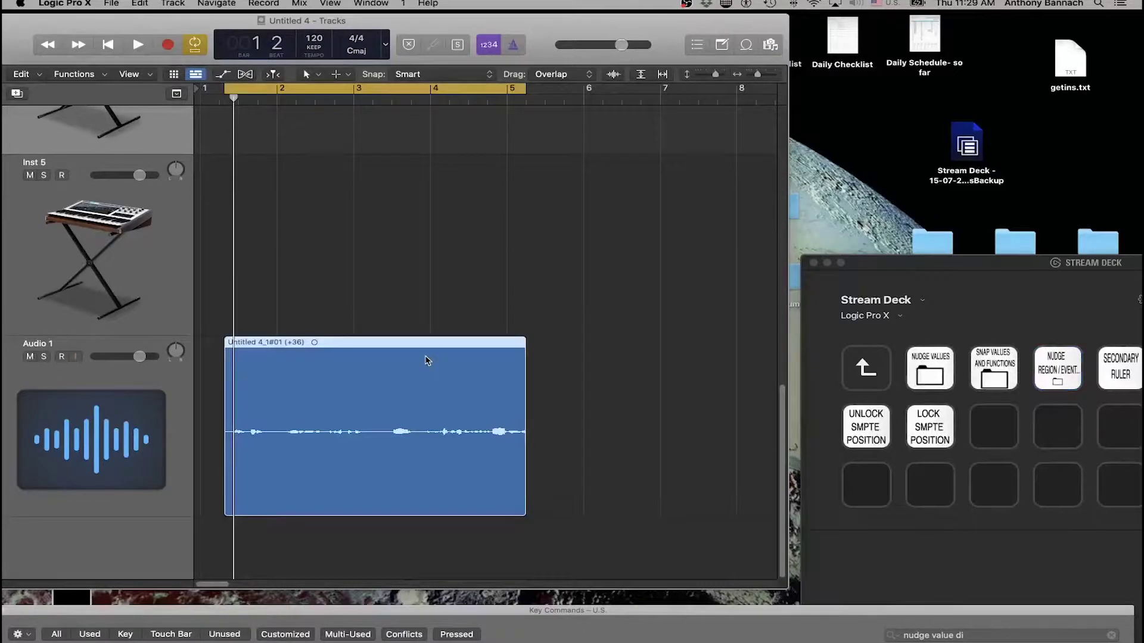
Step: Nudge the Audio 1 region's position repeatedly right and left by the nudge value, leaving it starting just before bar 2
key("alt+Left")
key("alt+Right")
key("alt+Right")
key("alt+Right")
key("alt+Right")
key("alt+Right")
key("alt+Right")
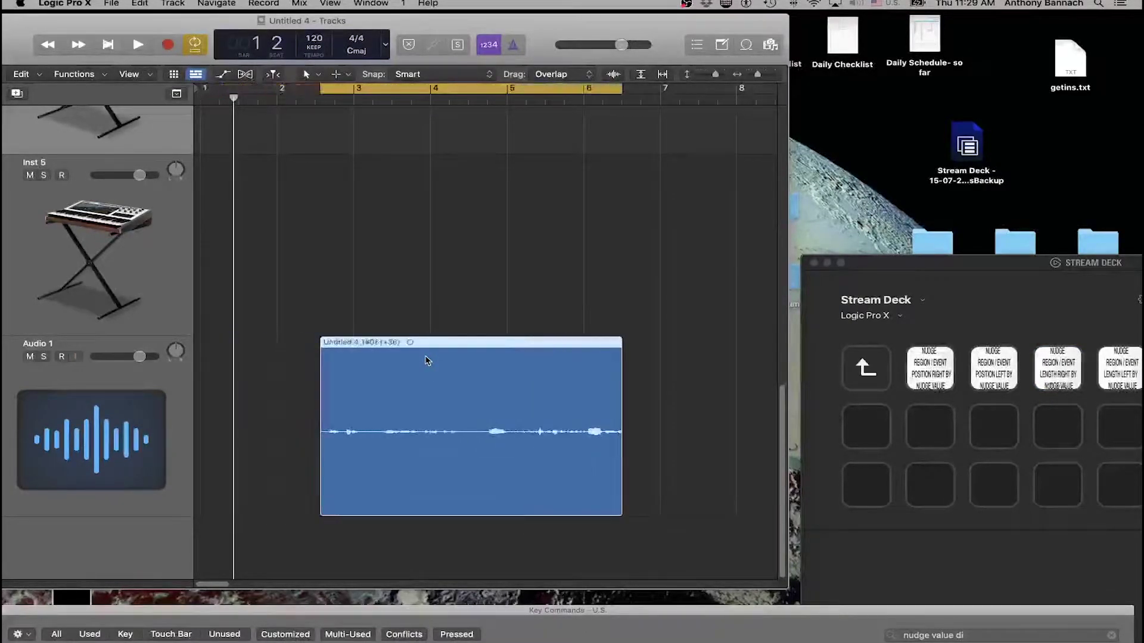
key("alt+Right")
key("alt+Right")
key("alt+Right")
key("alt+Left")
key("alt+Left")
key("alt+Left")
key("alt+Left")
key("alt+Left")
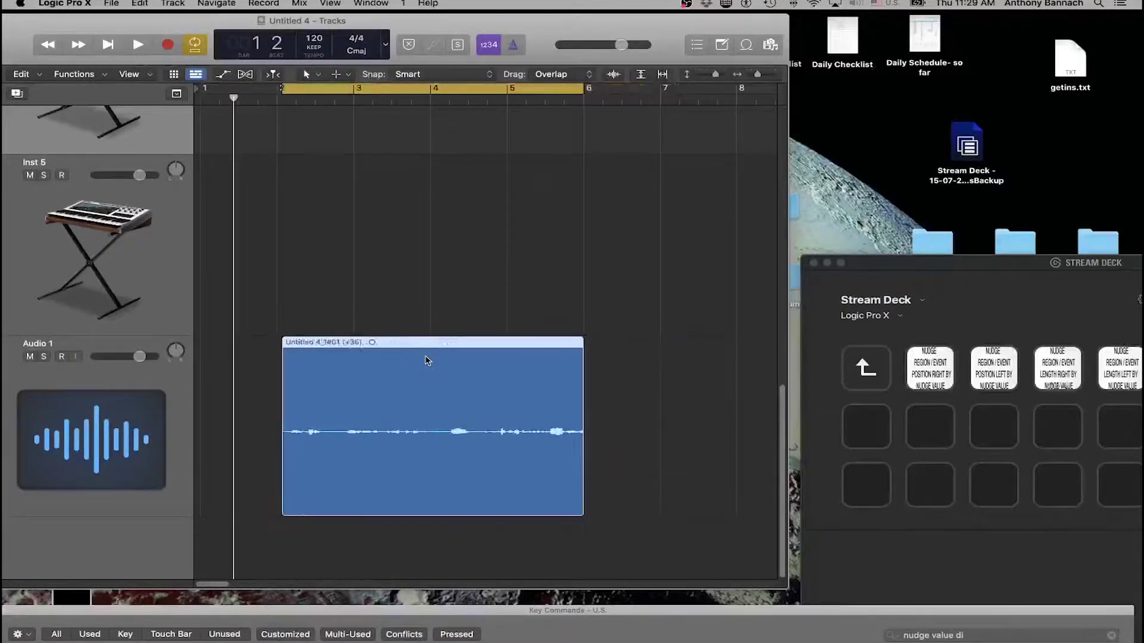
key("alt+Left")
Step: Shorten and lengthen the Audio 1 region's end repeatedly by the nudge value, leaving it ending midway through bar 5
key("shift+alt+Left")
key("shift+alt+Left")
key("shift+alt+Left")
key("shift+alt+Left")
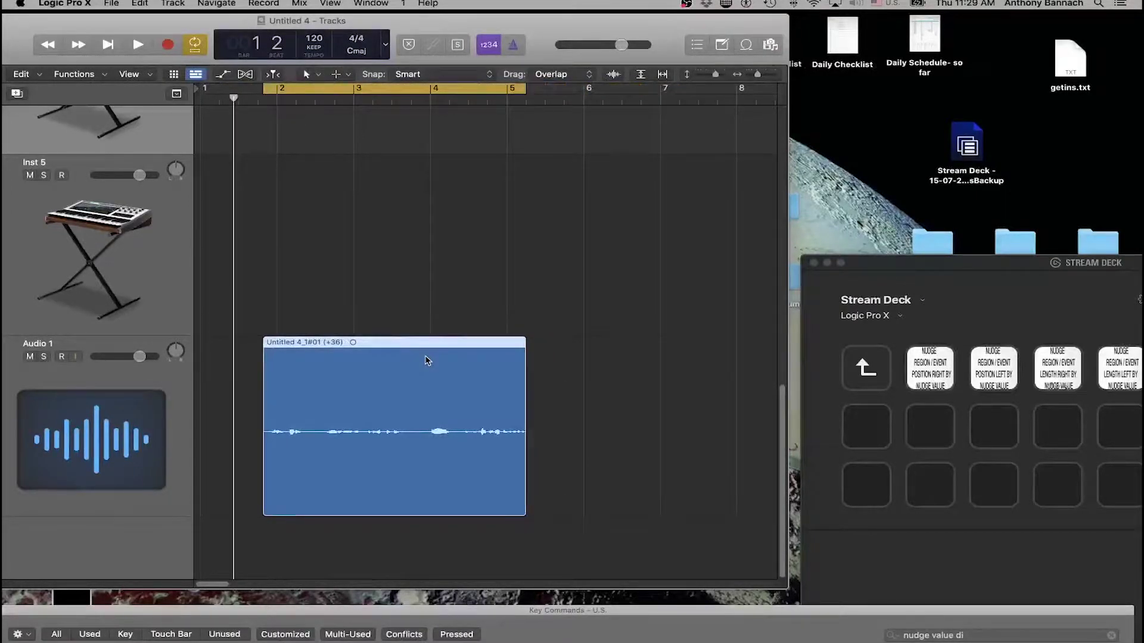
key("shift+alt+Right")
key("shift+alt+Right")
key("shift+alt+Right")
key("shift+alt+Right")
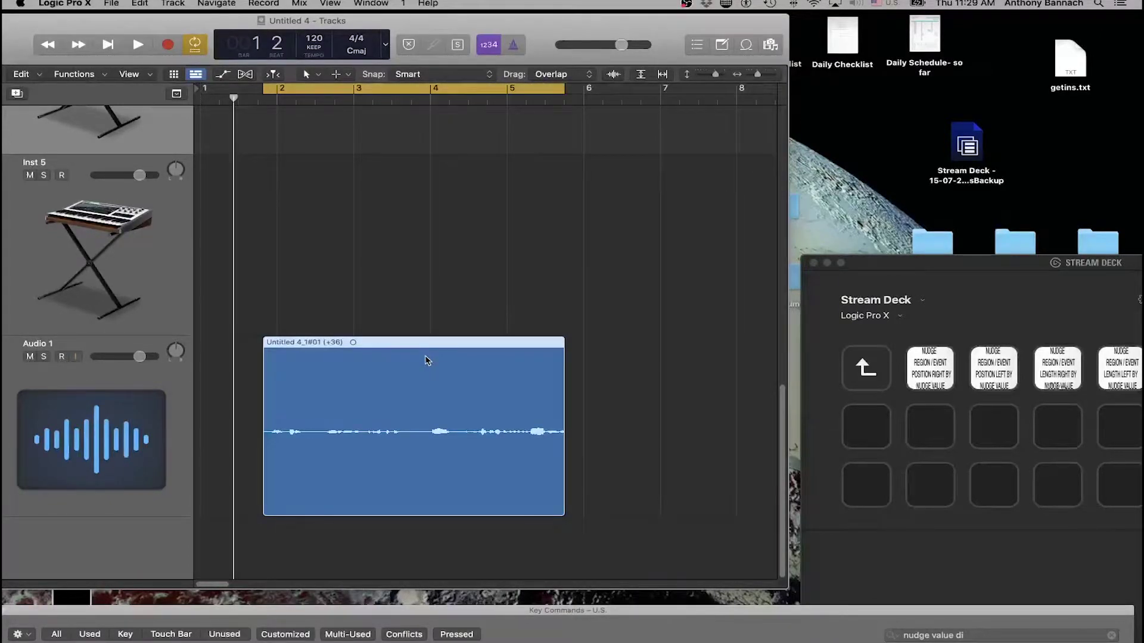
key("shift+alt+Right")
key("shift+alt+Left")
key("shift+alt+Left")
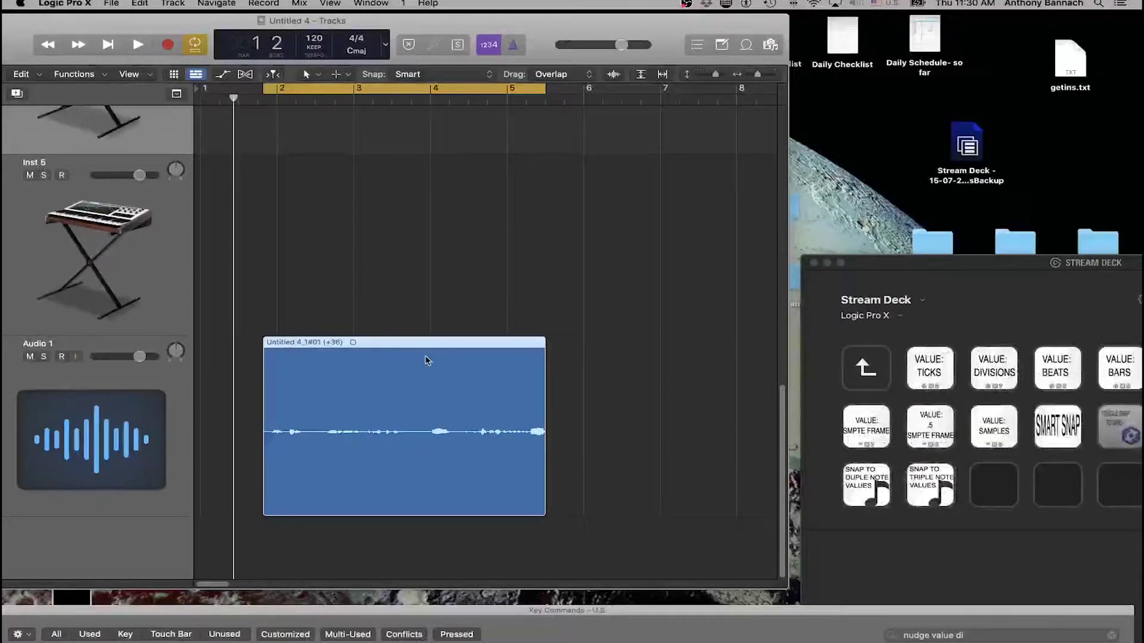
Step: Set the Snap value of the Tracks area to Beat and deselect the Audio 1 region
key("ctrl+alt+super+3")
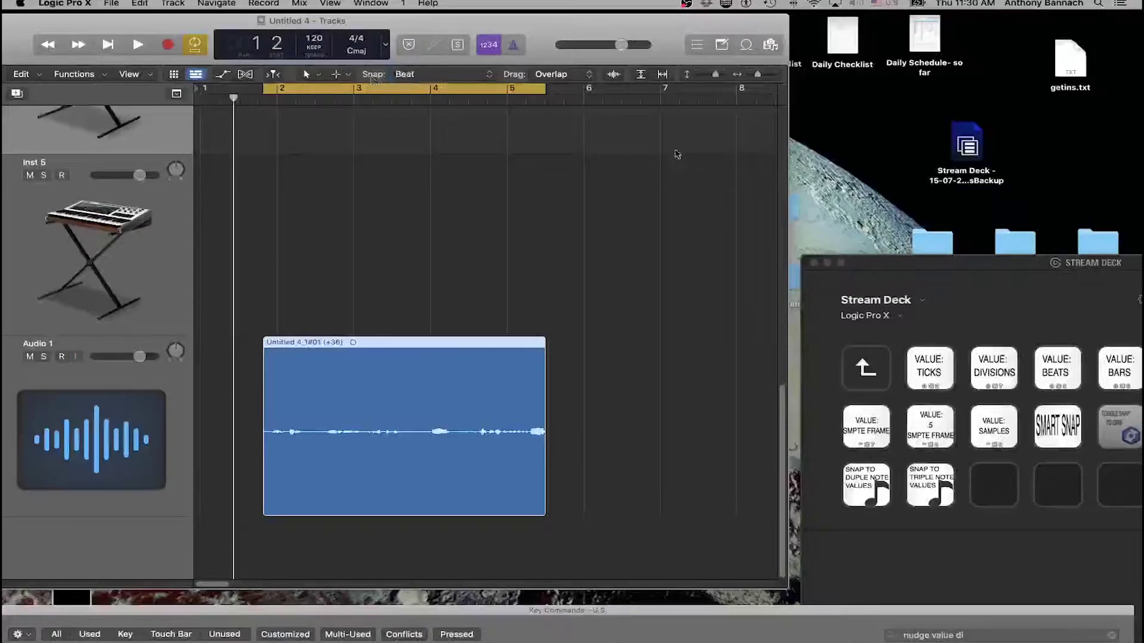
left_click(833, 156)
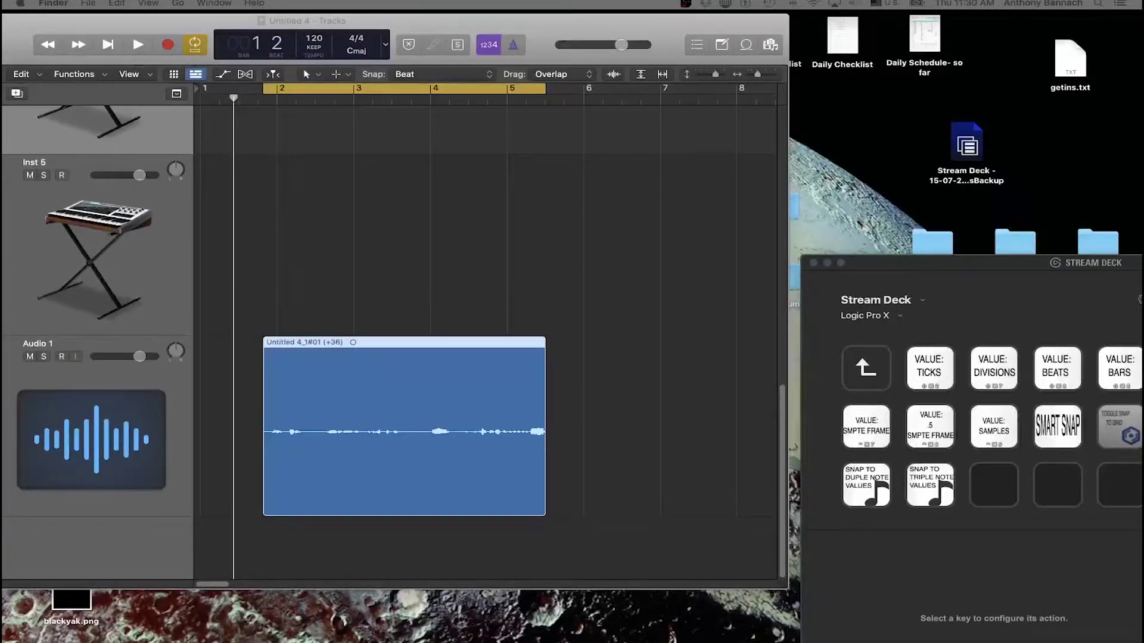
left_click(700, 344)
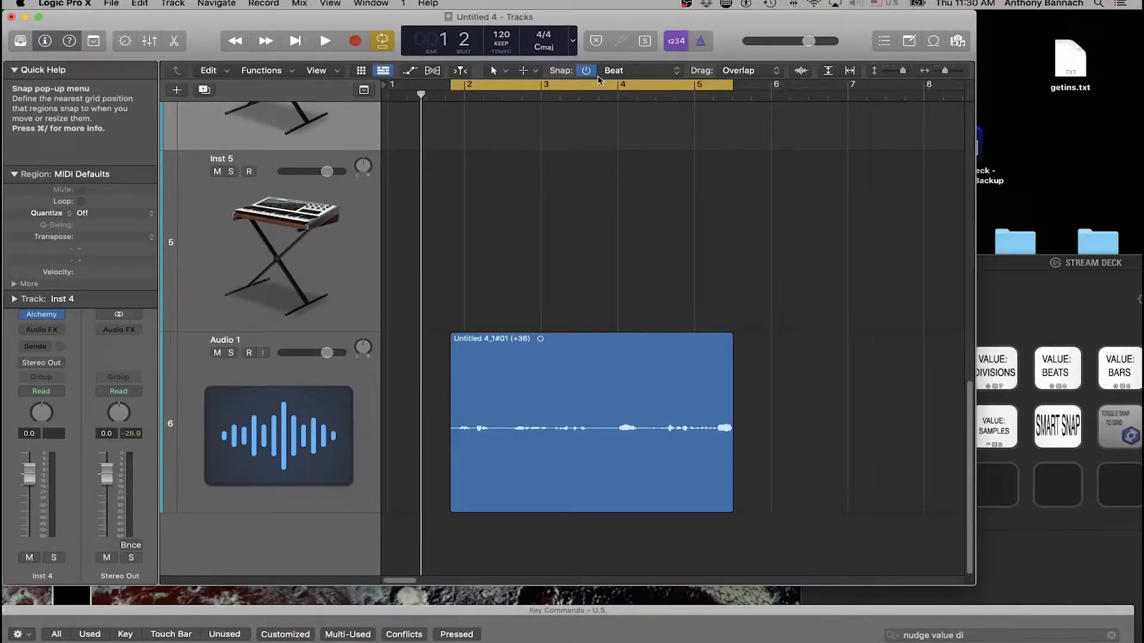
Step: Switch the Tracks area's Snap value through several grid settings, finishing on Division
key("ctrl+alt+d")
key("ctrl+alt+b")
key("ctrl+alt+t")
key("ctrl+alt+q")
key("ctrl+alt+f")
key("ctrl+alt+q")
key("ctrl+alt+super+d")
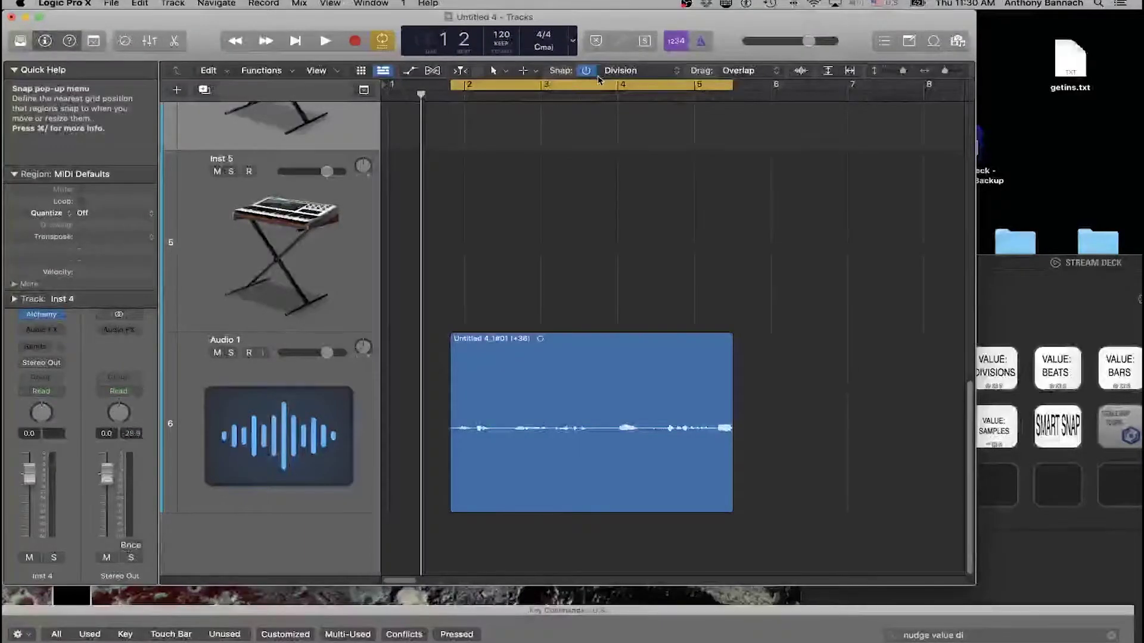
Step: Move the Audio 1 region back and forth along the timeline with Snap set to Beat and Bar, leaving it near bar 2
mouse_move(659, 374)
left_mouse_down()
mouse_move(787, 387)
mouse_move(679, 370)
left_mouse_up()
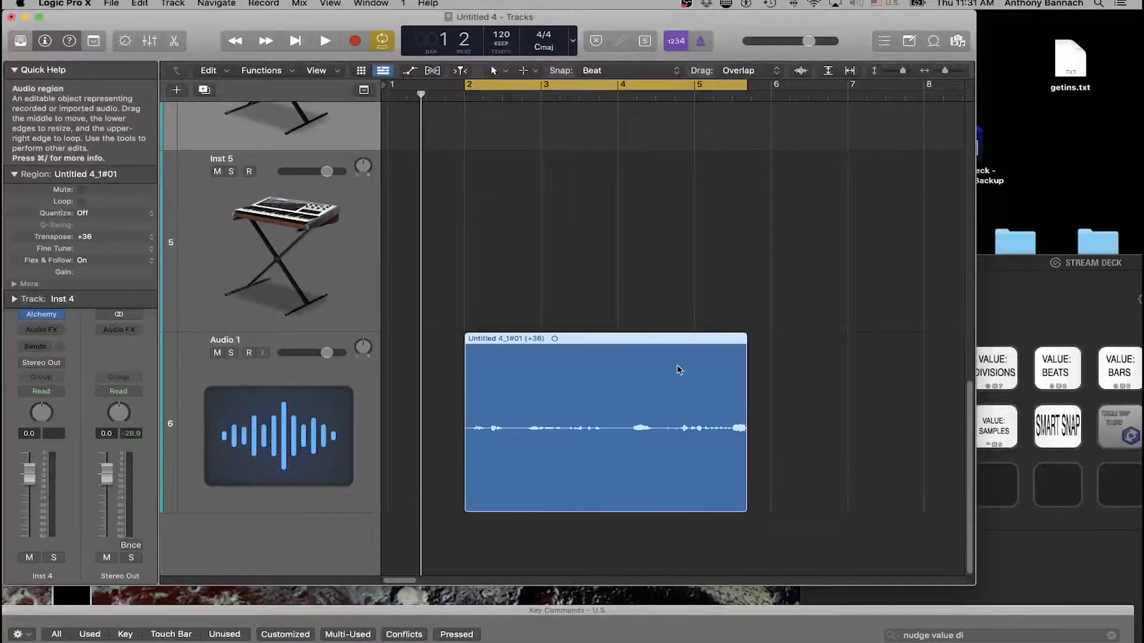
mouse_move(717, 361)
left_mouse_down()
mouse_move(858, 391)
mouse_move(708, 378)
left_mouse_up()
left_click_drag(714, 366, 755, 388)
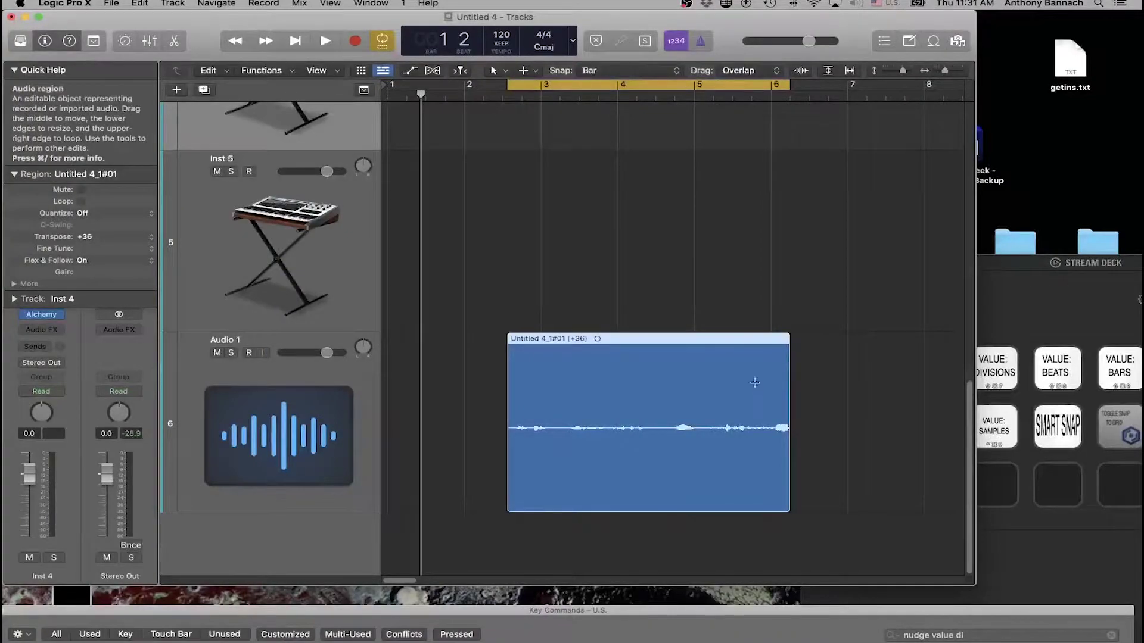
left_click_drag(757, 386, 830, 403)
left_click_drag(727, 403, 650, 391)
left_click_drag(539, 338, 599, 346)
left_click_drag(578, 386, 529, 383)
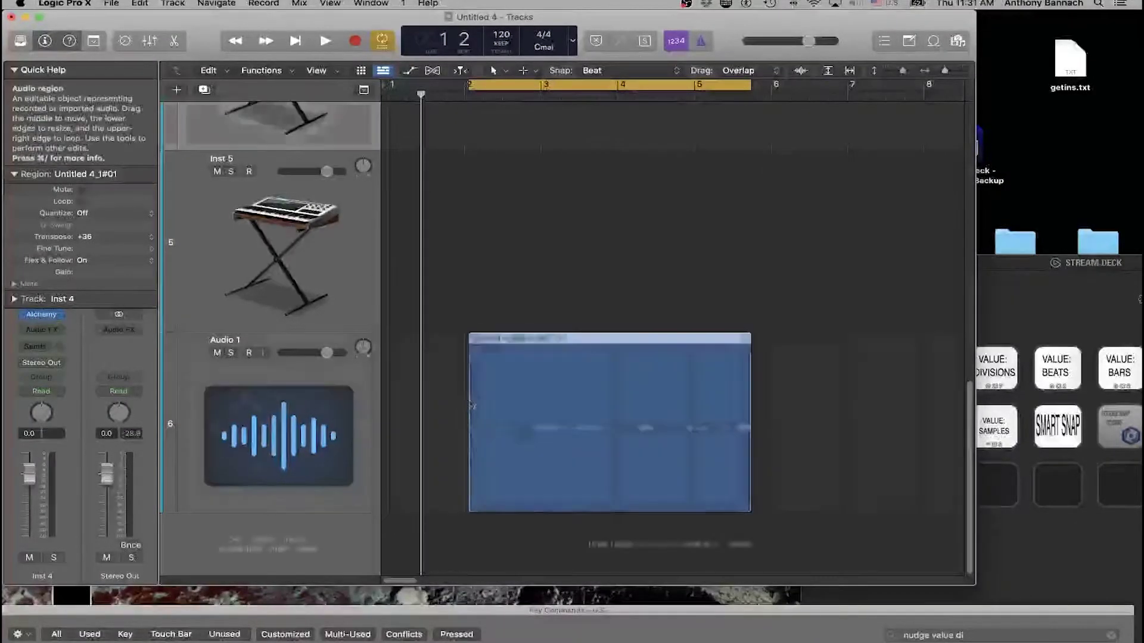
Step: Extend the Audio 1 region's start edge to bar 2 with Snap set to Beat, and try moving the region with Snap set to Bar
left_click(467, 493)
mouse_move(467, 494)
left_mouse_down()
mouse_move(444, 490)
mouse_move(467, 496)
left_mouse_up()
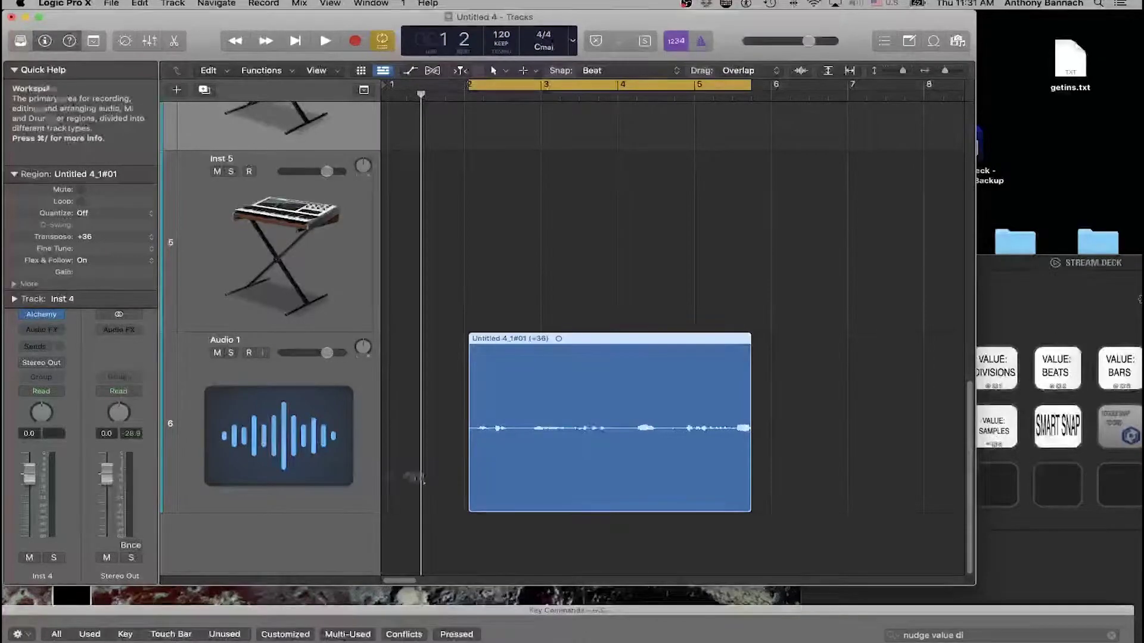
left_click_drag(470, 493, 465, 495)
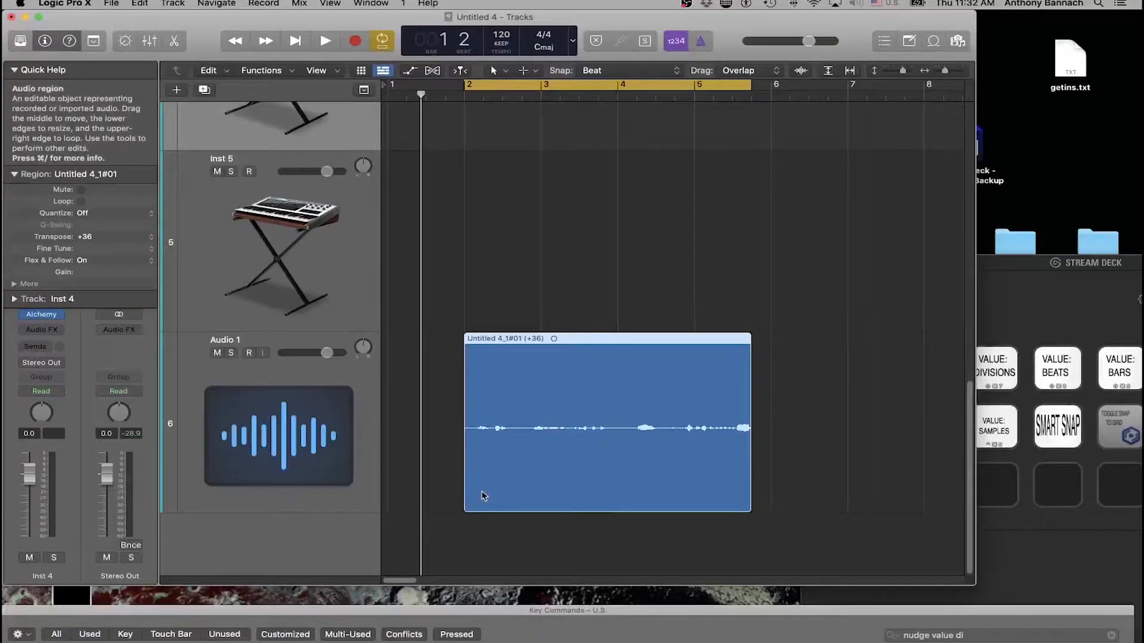
left_click(535, 407)
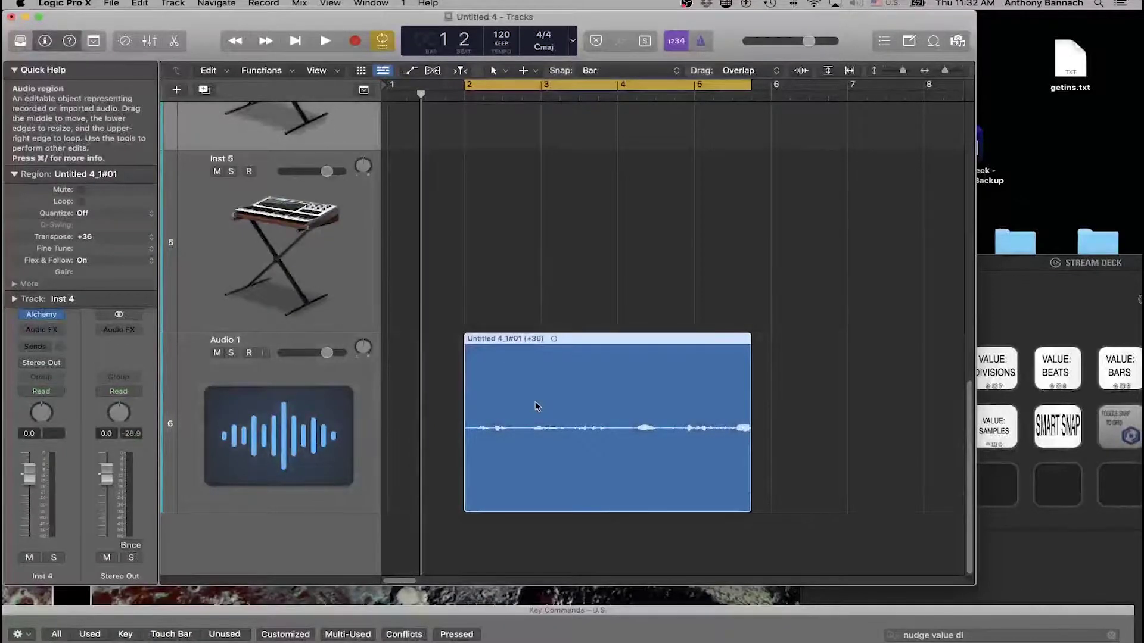
mouse_move(537, 407)
left_mouse_down()
mouse_move(707, 398)
mouse_move(545, 409)
left_mouse_up()
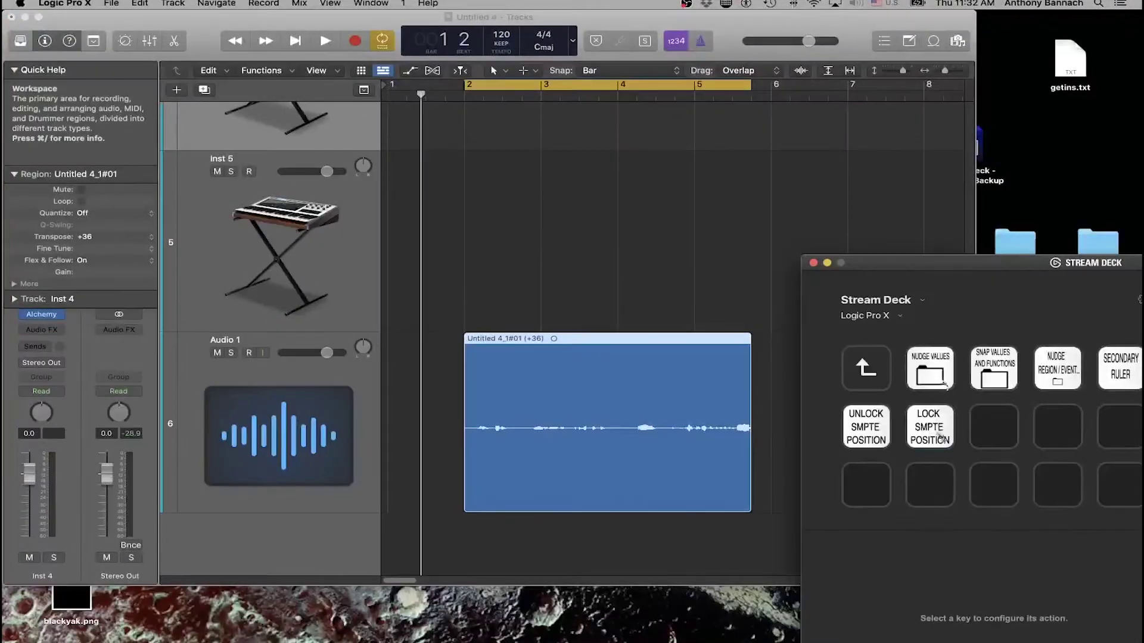
Step: Examine the Lock and Unlock SMPTE Position keys in Stream Deck, and open the Key Commands window in Logic Pro X
left_click(940, 436)
left_click(888, 430)
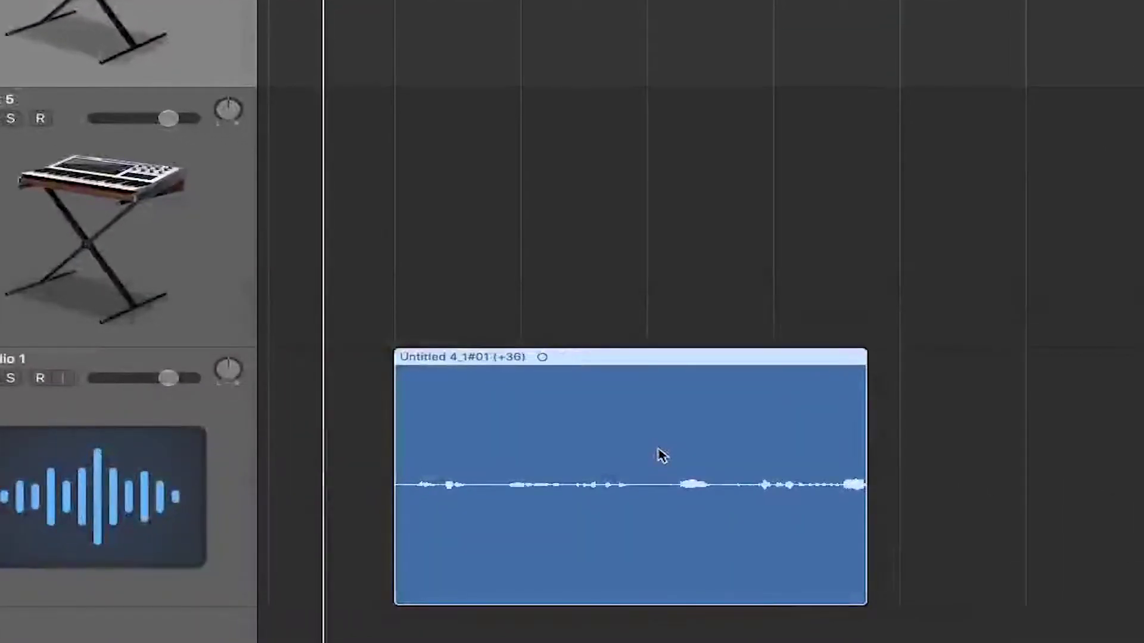
left_click(592, 289)
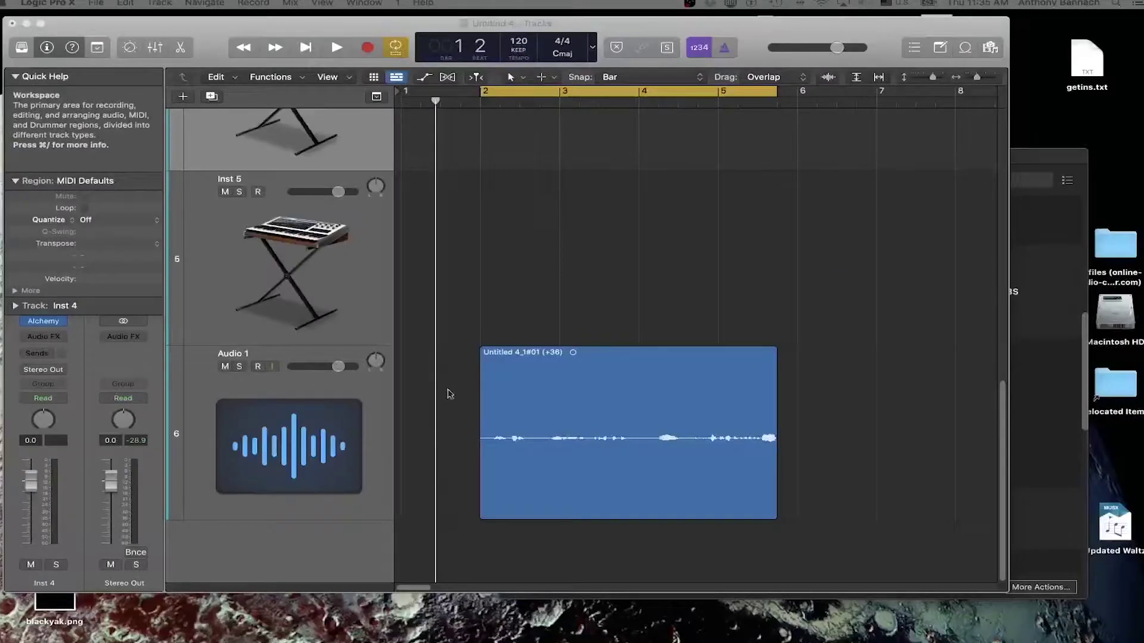
key("alt+k")
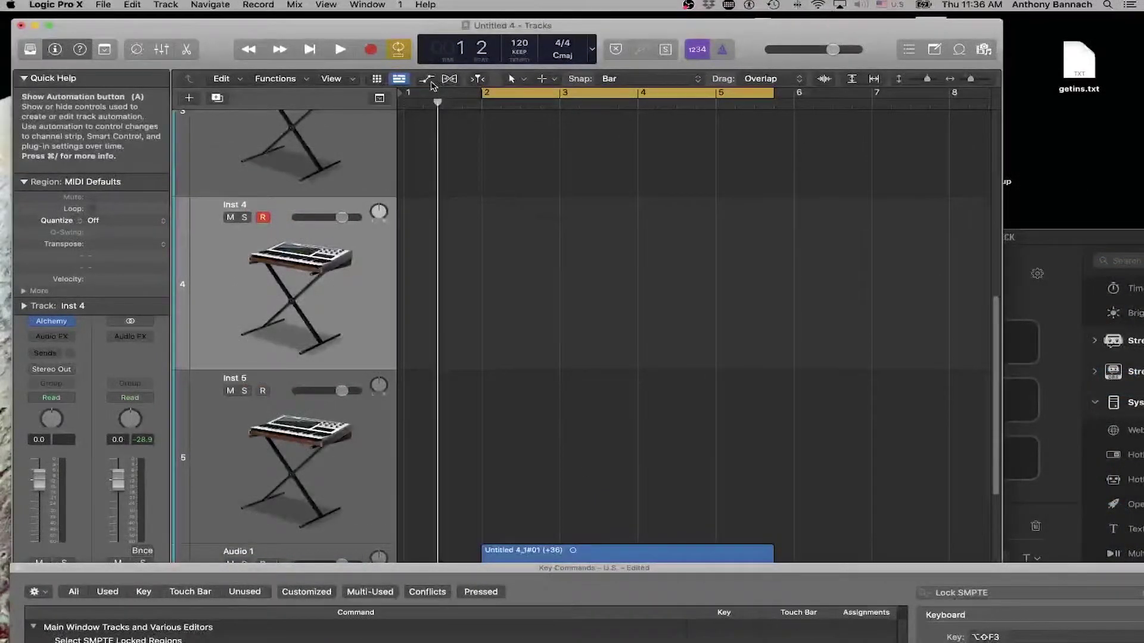
Step: Show track automation and toggle the Inst 4 track's automation mode to Latch and back to Read
left_click(427, 80)
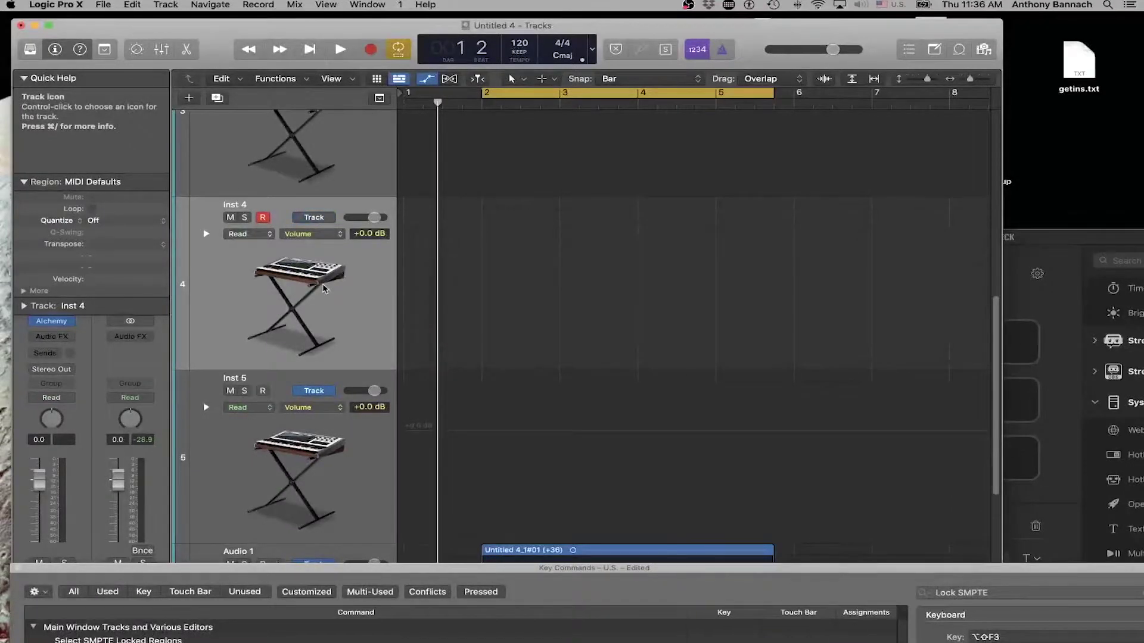
key("ctrl+super+l")
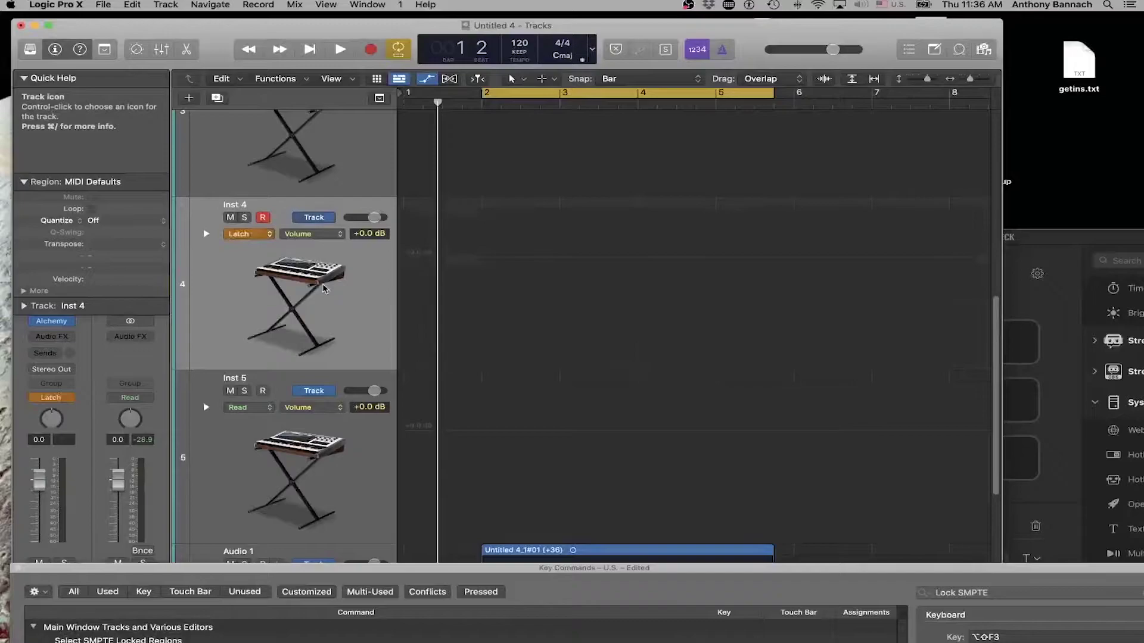
key("ctrl+super+r")
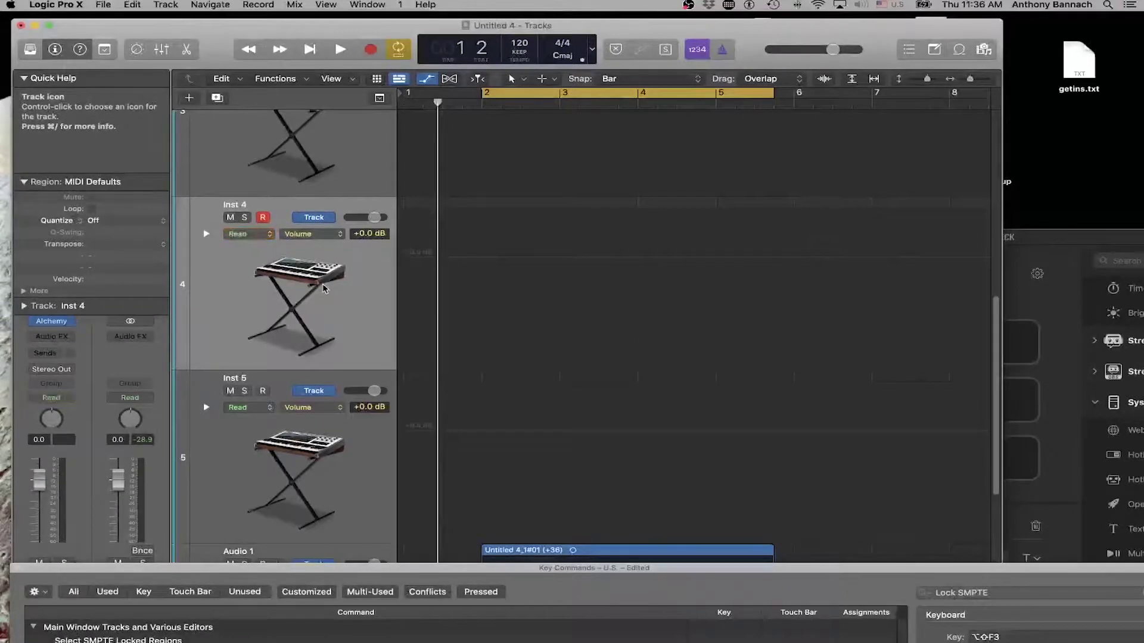
Step: Try to enable Automation Quick Access without assigning a controller, and turn off the Inst 4 track's automation
key("ctrl+super+a")
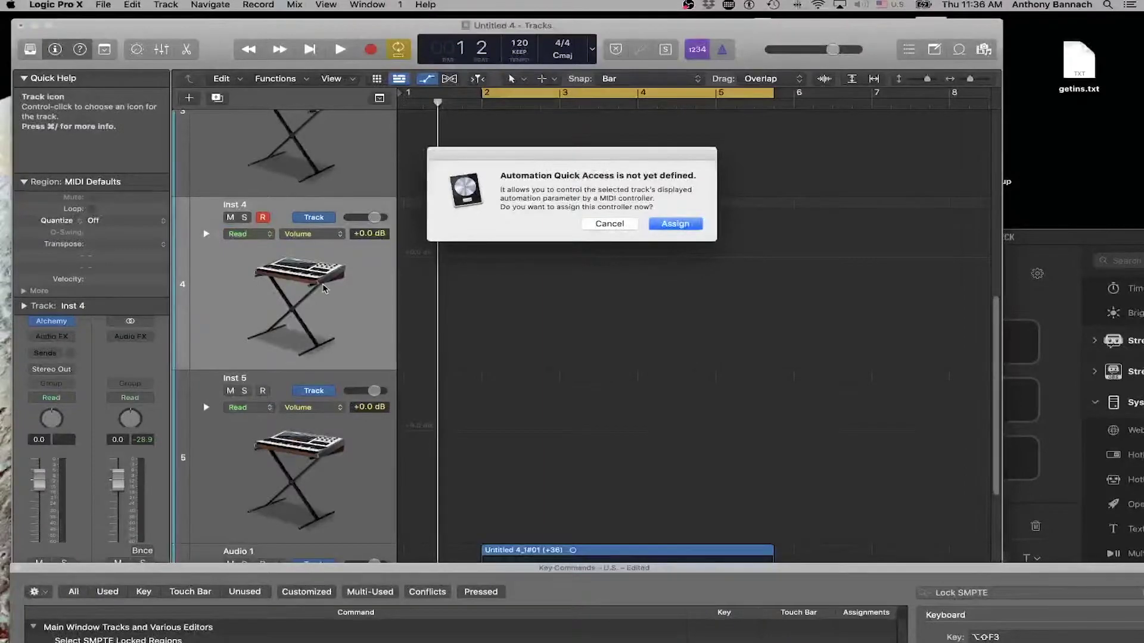
left_click(610, 229)
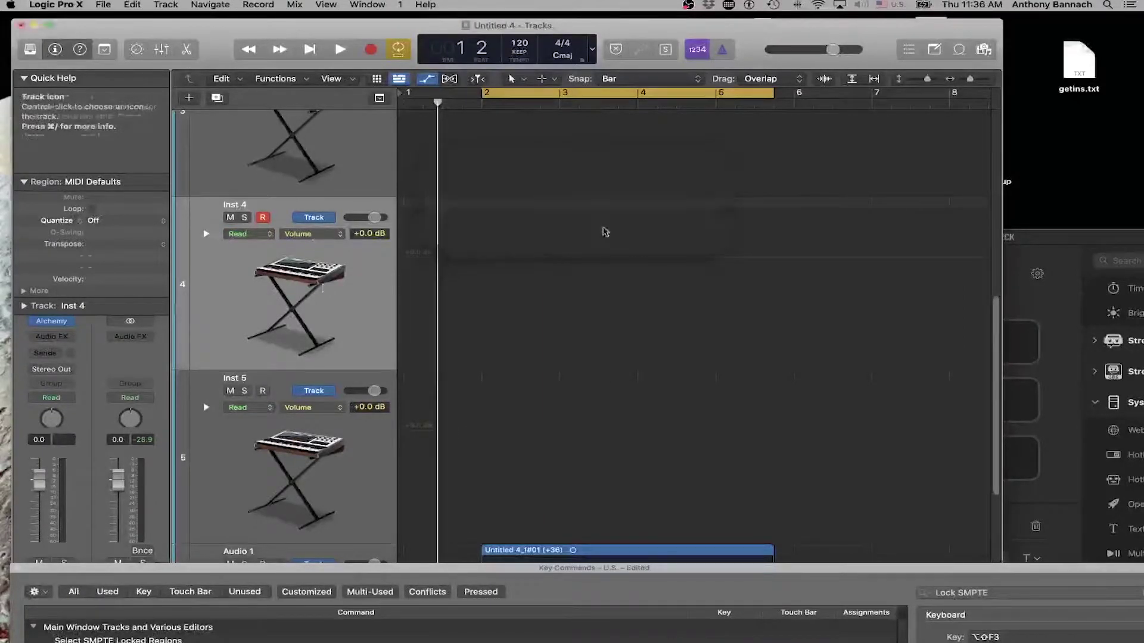
key("ctrl+super+l")
key("ctrl+super+r")
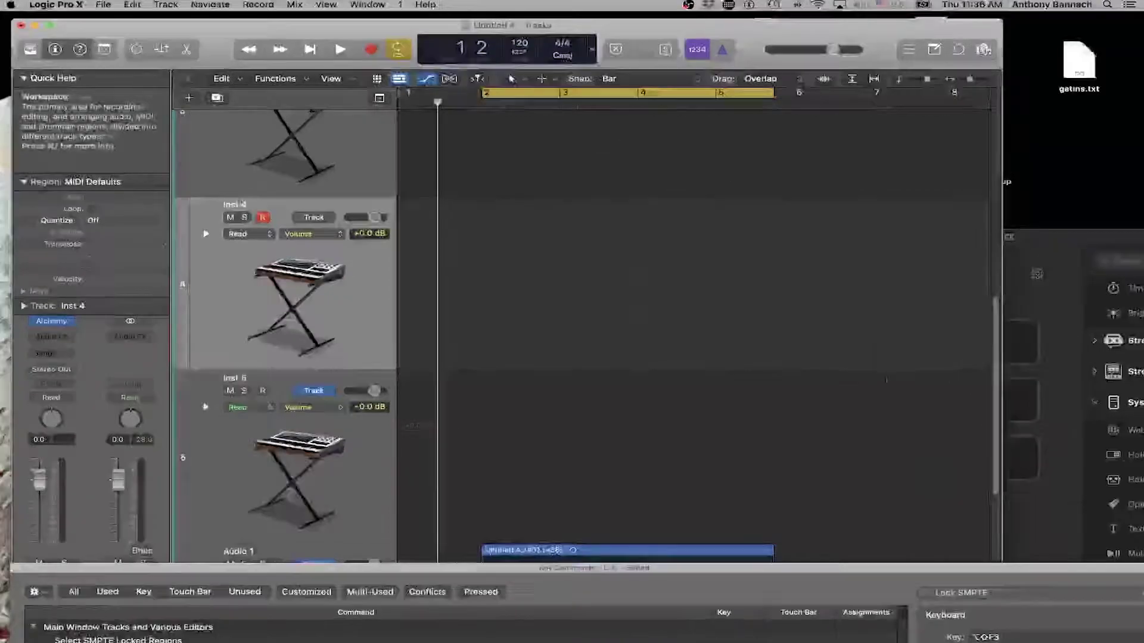
Step: Switch to Stream Deck, move its window into full view, and add a Hotkey Switch to the empty key beside Toggle Automation Quick Access
left_click(1026, 311)
left_click_drag(974, 240, 728, 109)
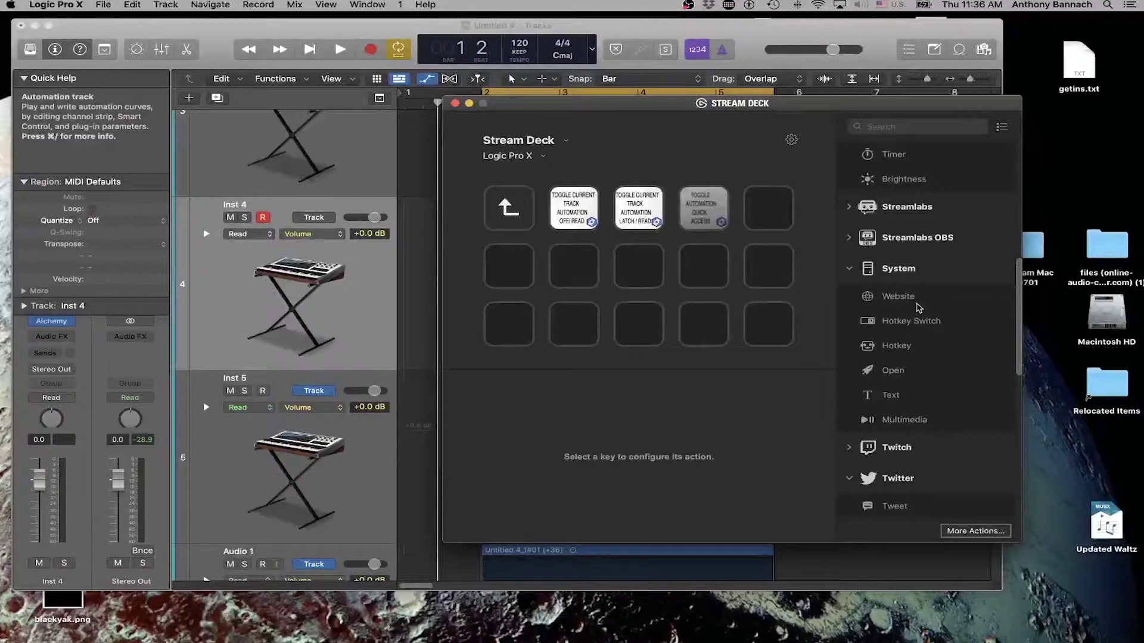
left_click_drag(917, 308, 768, 208)
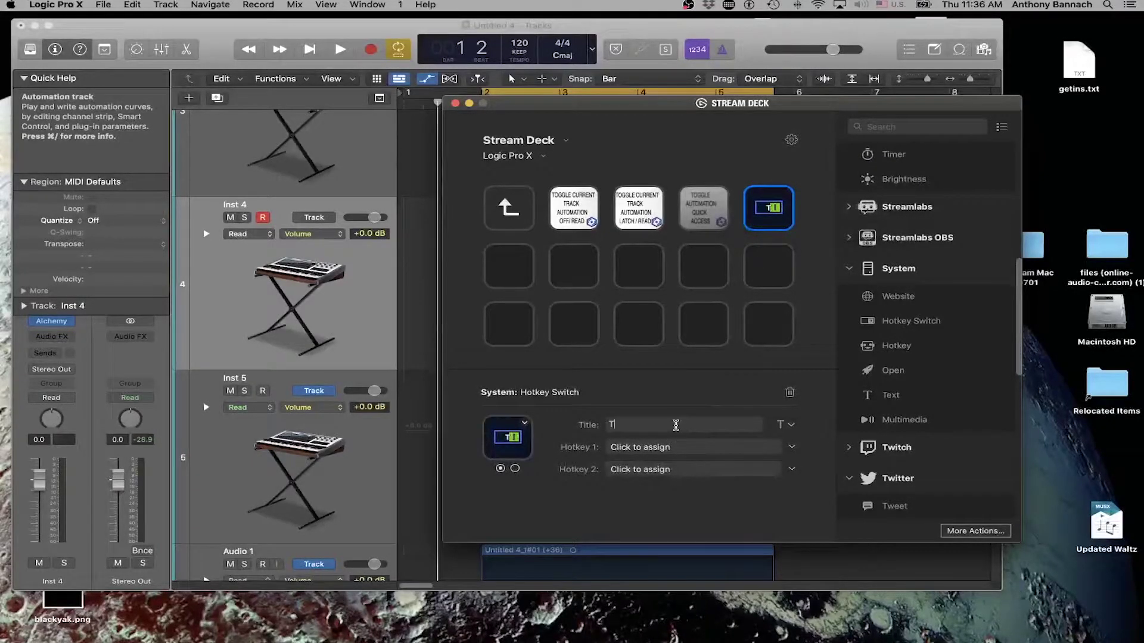
Step: Title the new Hotkey Switch key "Toggle Automation" on two lines and assign A as its first hotkey
type("Toggle A")
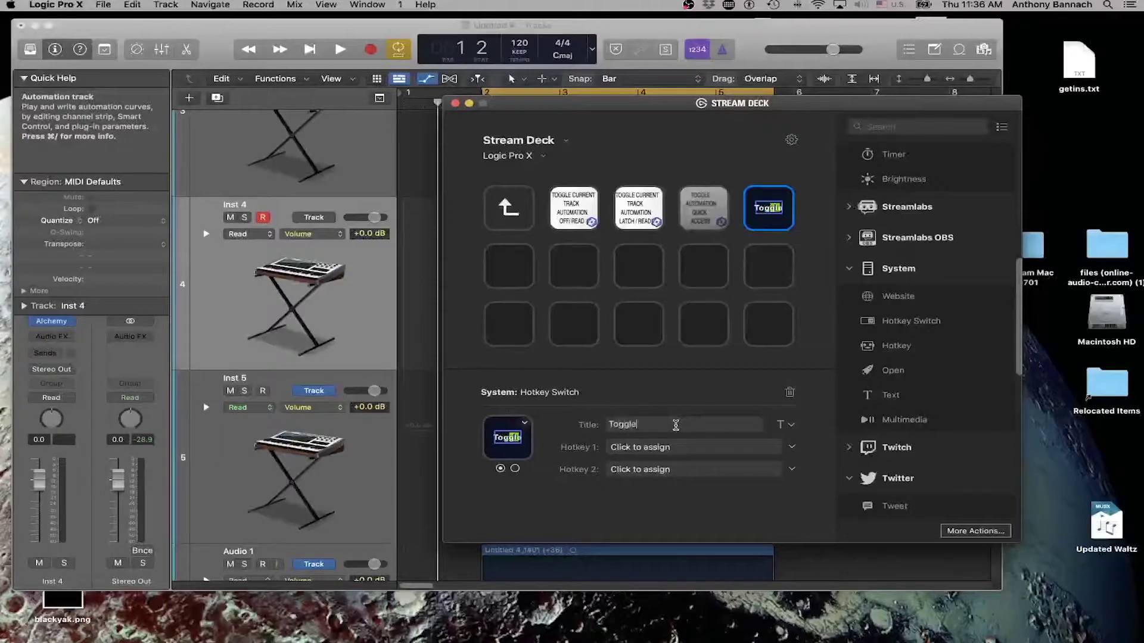
key("BackSpace")
key("BackSpace")
key("Return")
type("Automation")
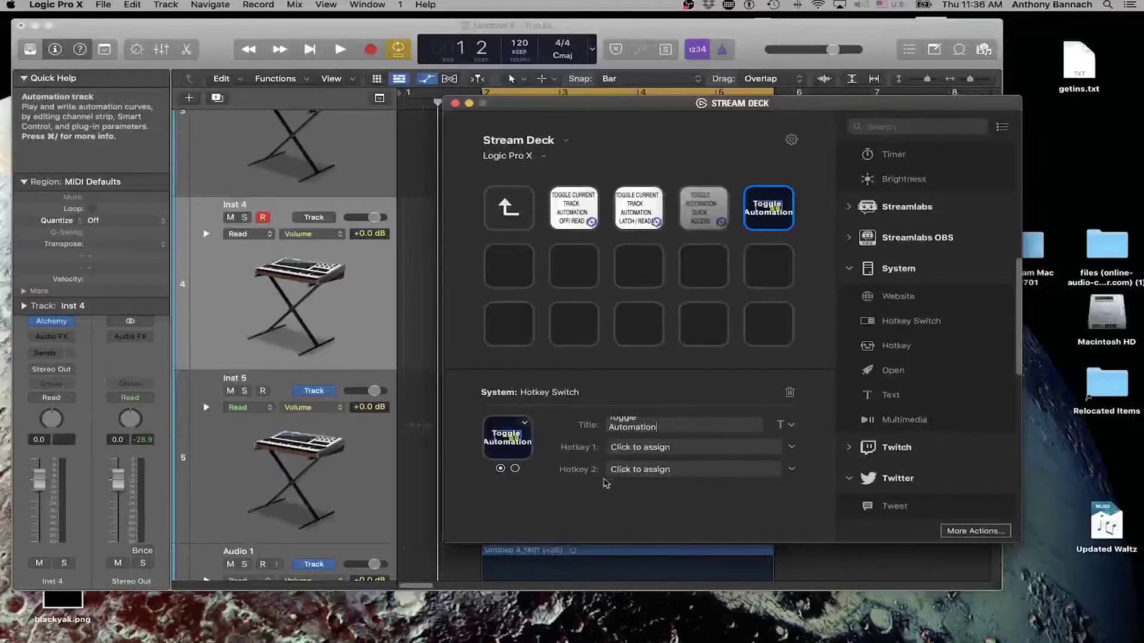
left_click(658, 446)
key("a")
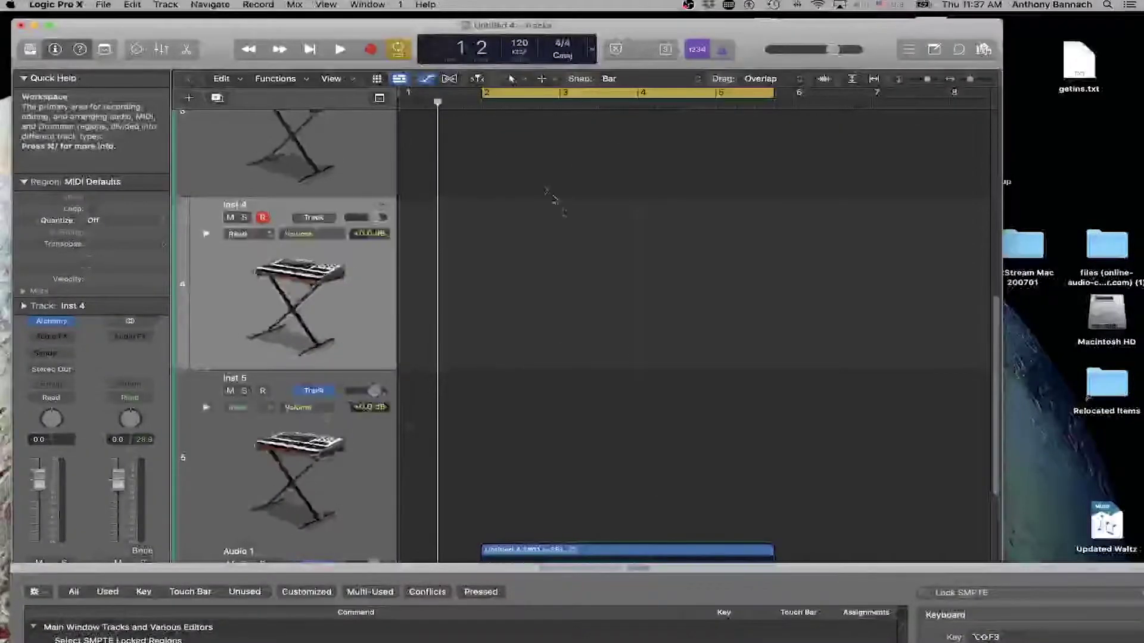
Step: Back in Logic Pro X, toggle automation off on all tracks and set every track's automation mode to Latch
key("super+d")
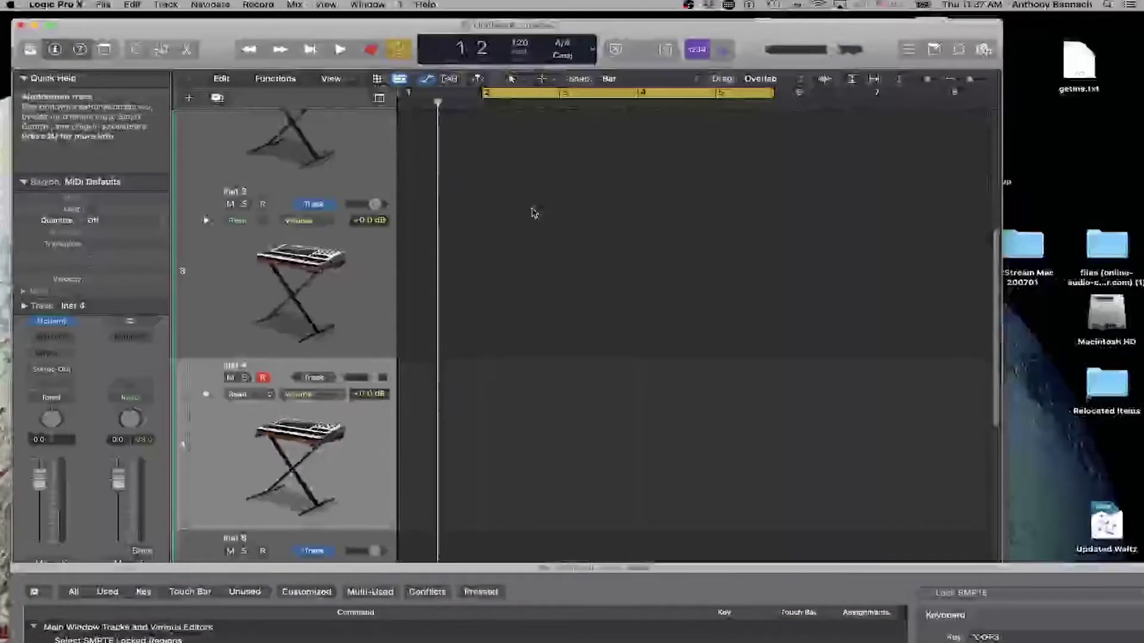
key("a")
scroll(527, 210, "up", 5)
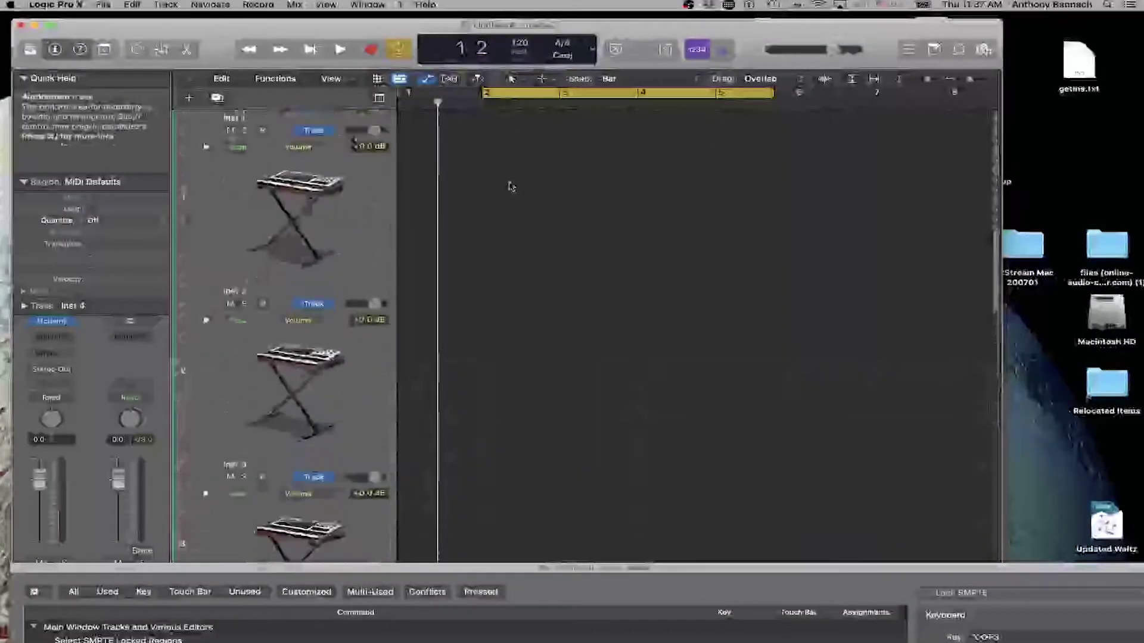
scroll(512, 184, "down", 5)
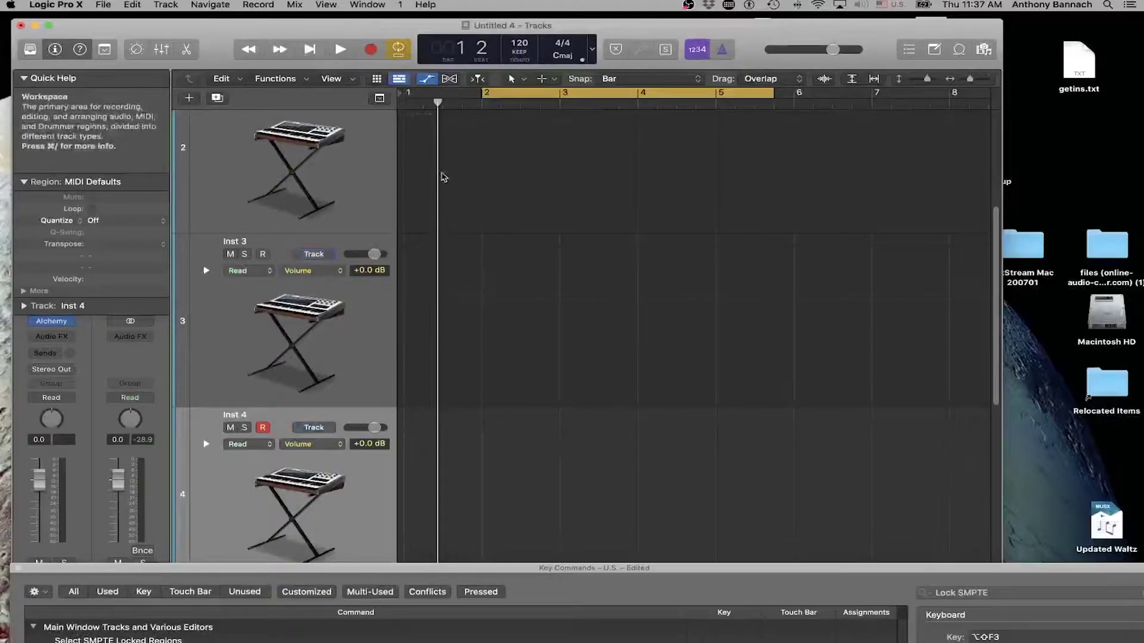
key("ctrl+super+t")
key("ctrl+super+l")
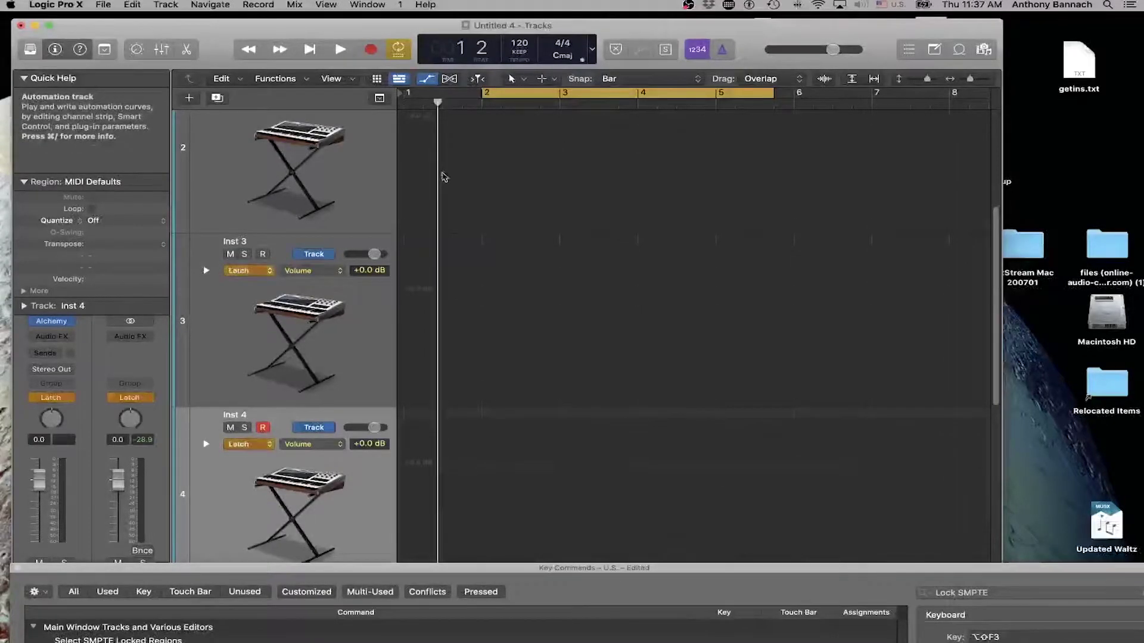
Step: Turn off automation on all tracks and check the track headers from Inst 1 down to Audio 1
key("a")
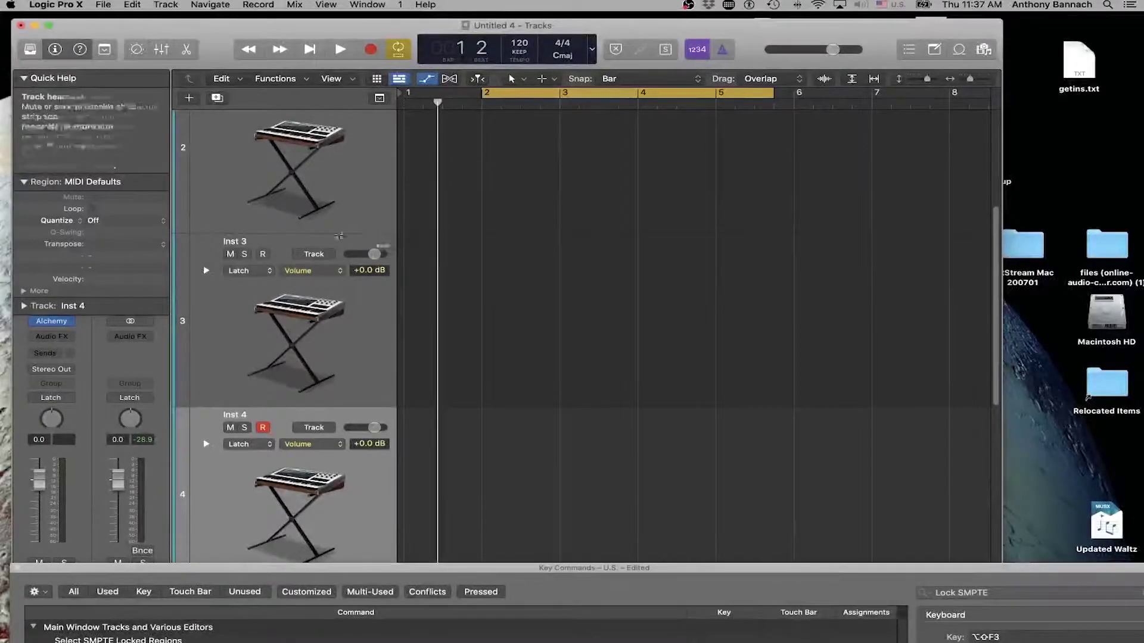
scroll(417, 303, "up", 5)
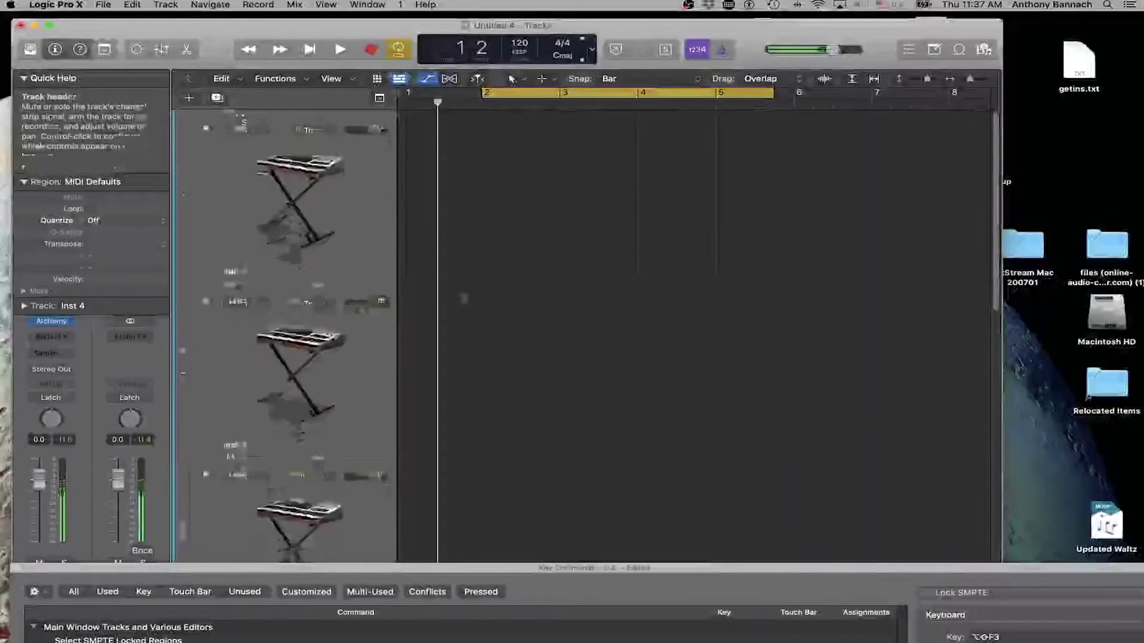
scroll(395, 410, "down", 5)
scroll(395, 409, "down", 5)
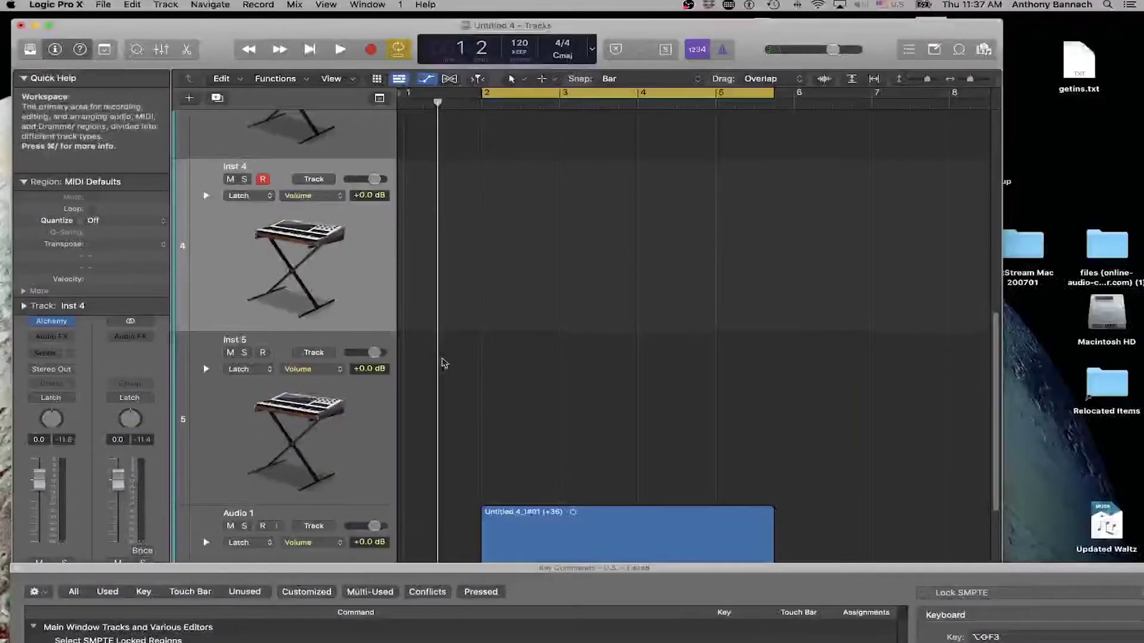
Step: Record a MIDI region on the Inst 4 track from bar 1 to bar 4, and mute the Audio 1 track
key("r")
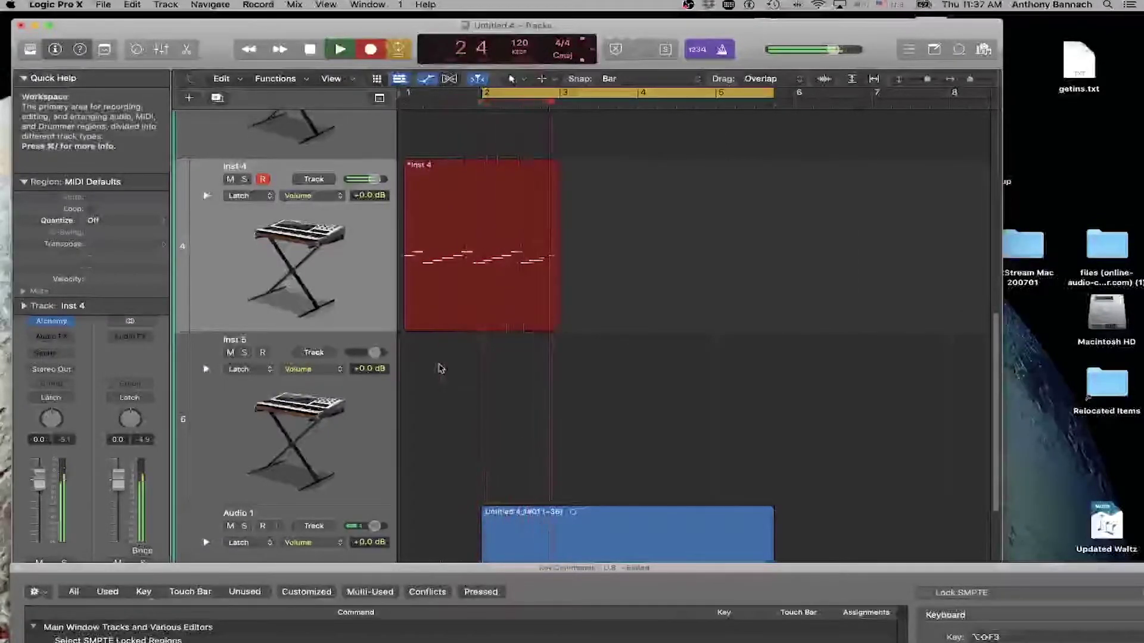
key("space")
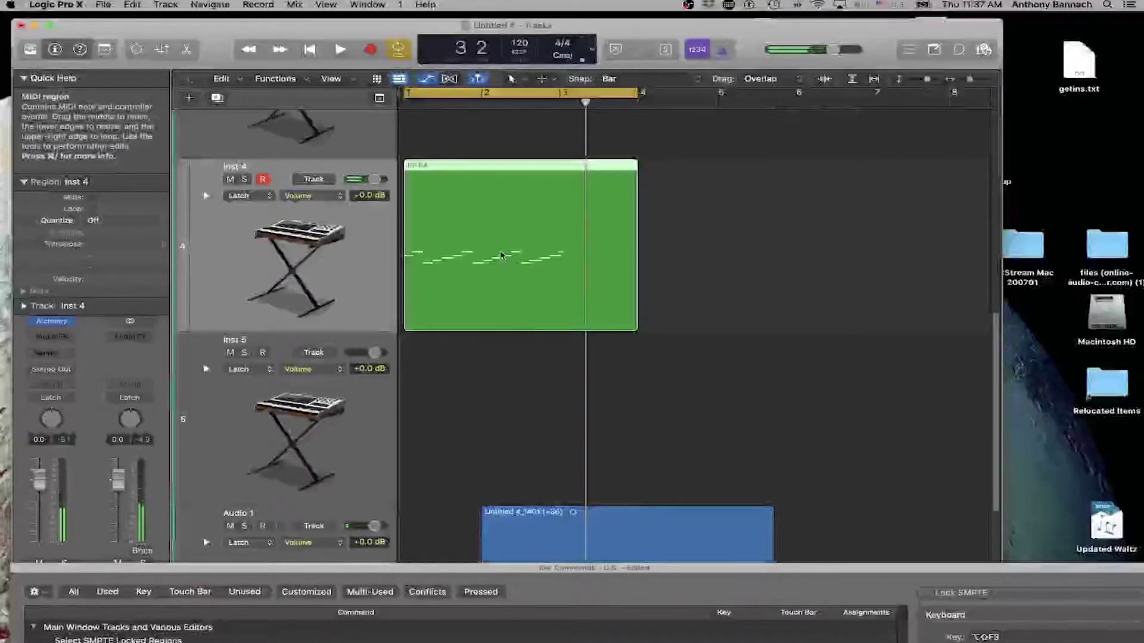
scroll(467, 503, "down", 2)
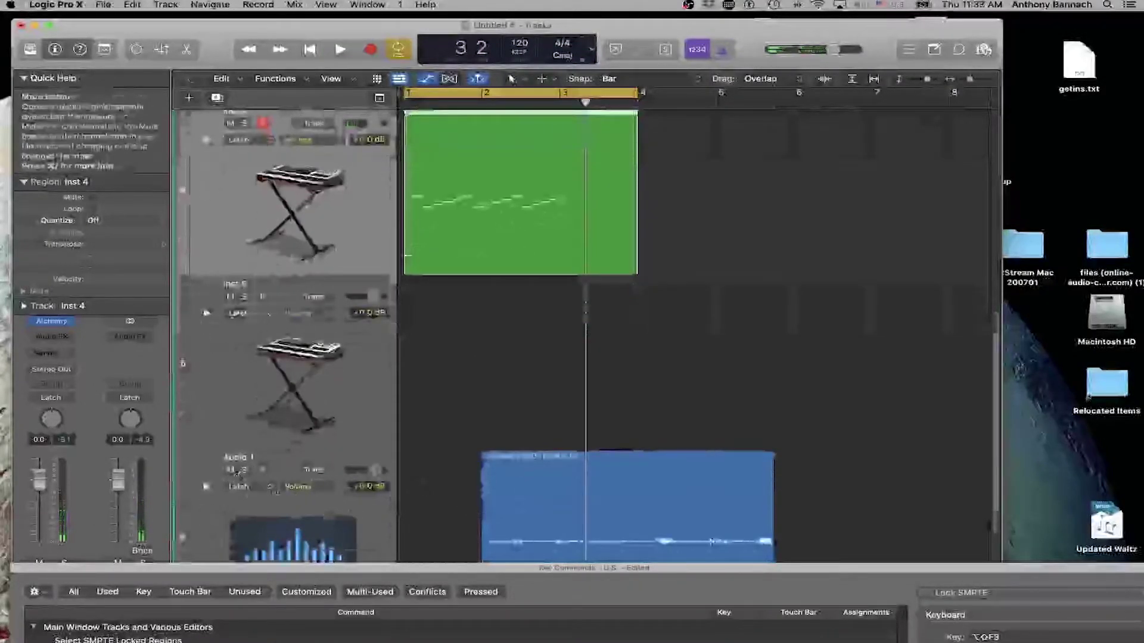
scroll(539, 379, "up", 2)
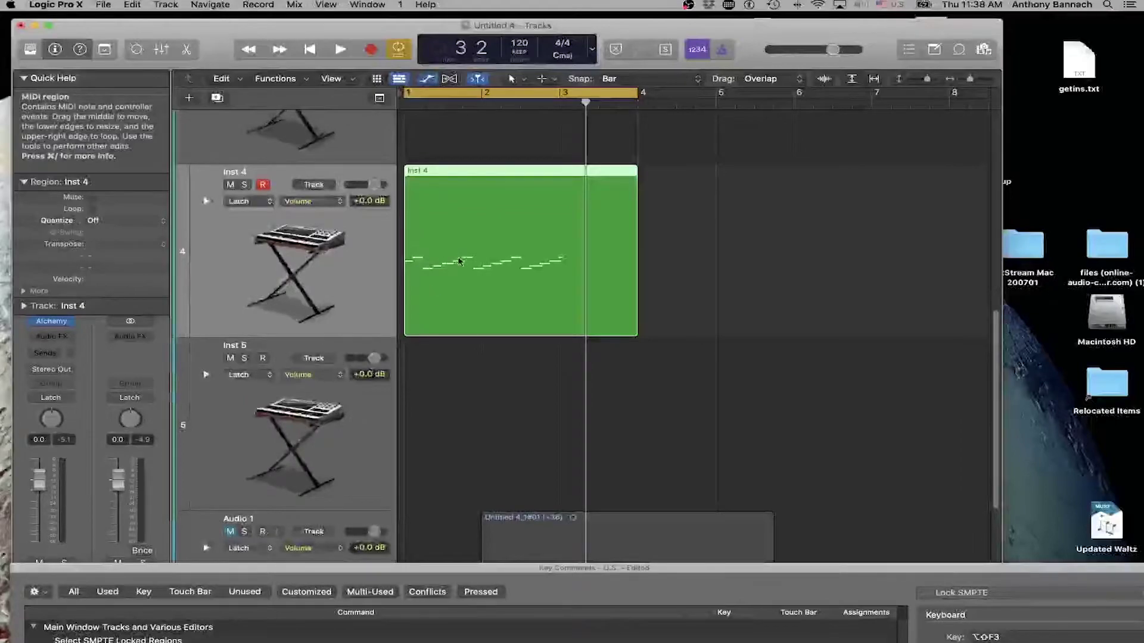
Step: Deselect the recorded region, make the Inst 4 track taller, and turn its automation on
left_click(646, 238)
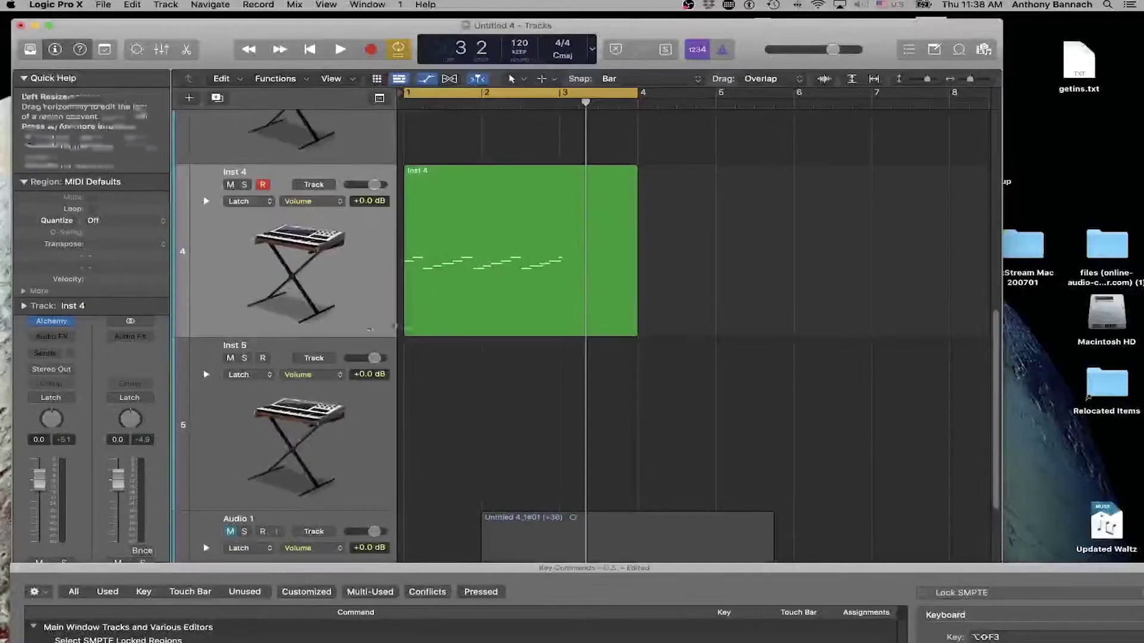
left_click_drag(362, 334, 327, 418)
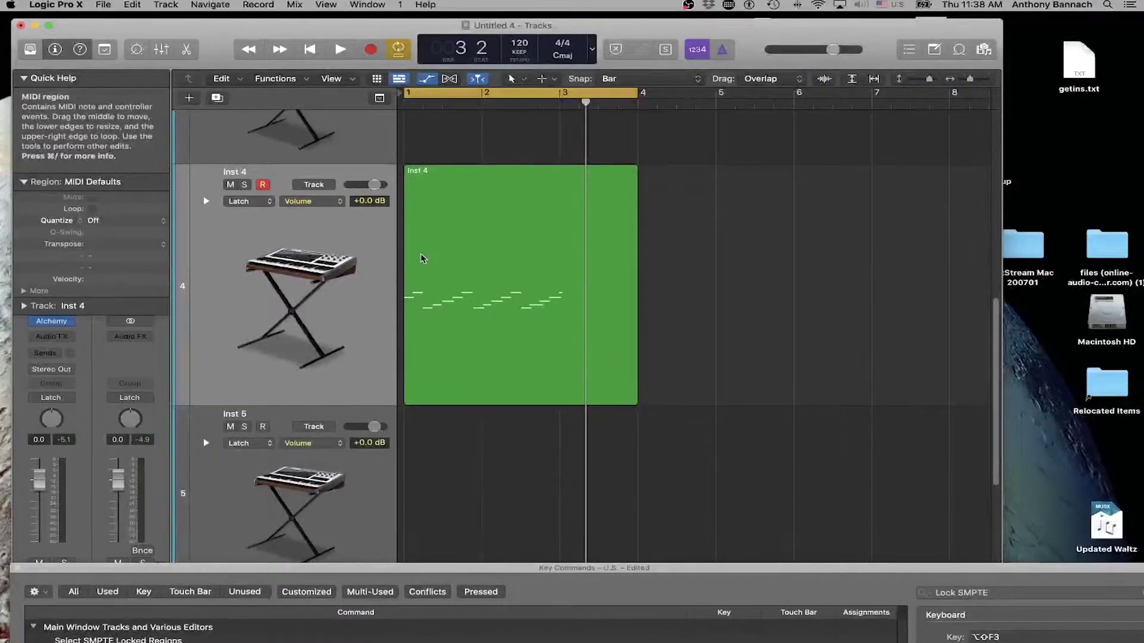
key("a")
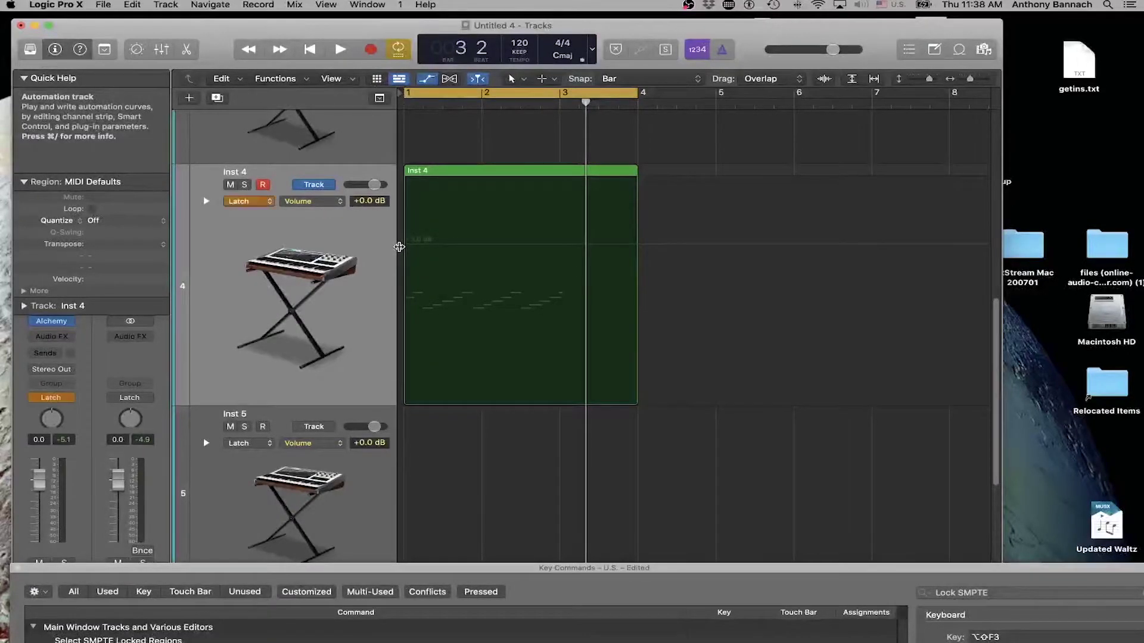
Step: Set the Inst 4 track's automation mode to Read and move its MIDI region to start at bar 2
key("ctrl+alt+super+a")
left_click(595, 224)
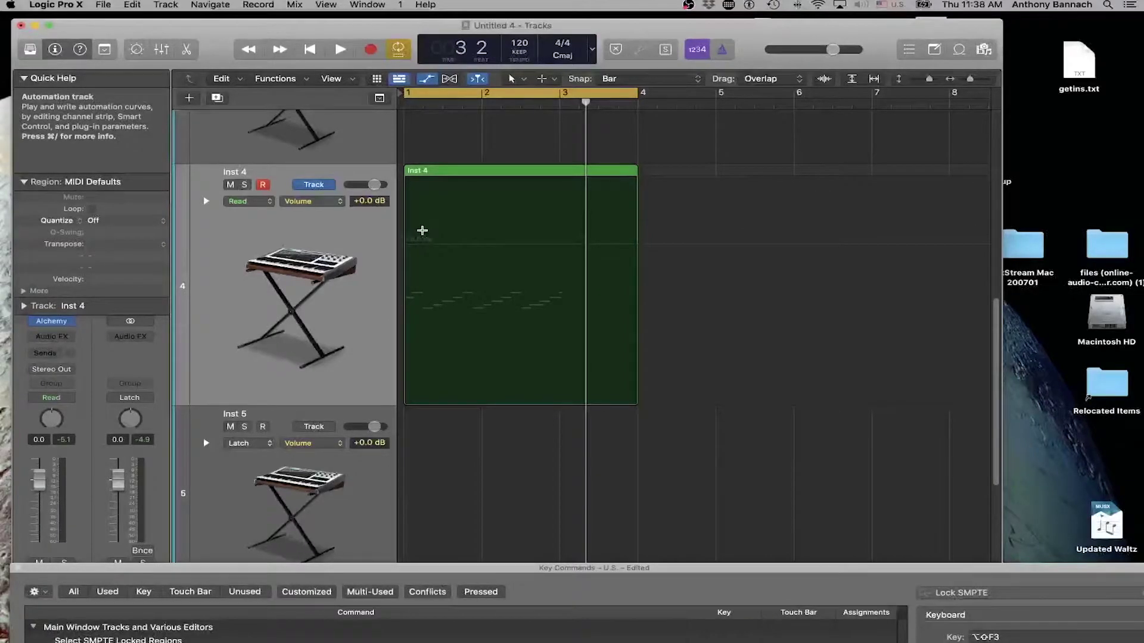
left_click(465, 172)
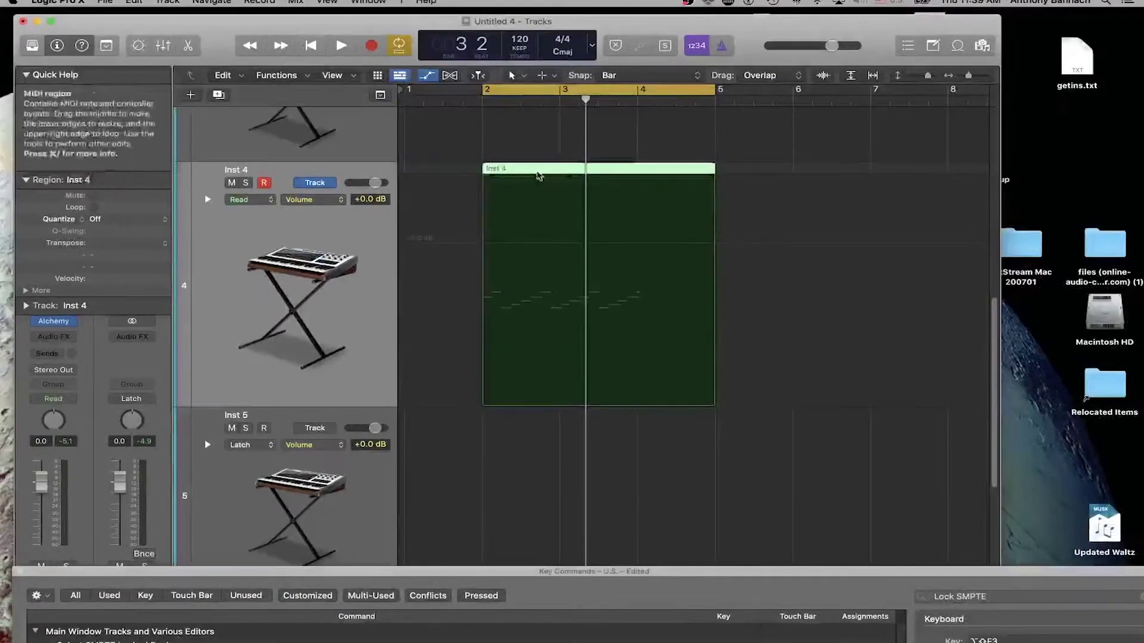
Step: Create volume automation points at the Inst 4 region's borders, and try lowering the level between them to -0.6 dB
key("a")
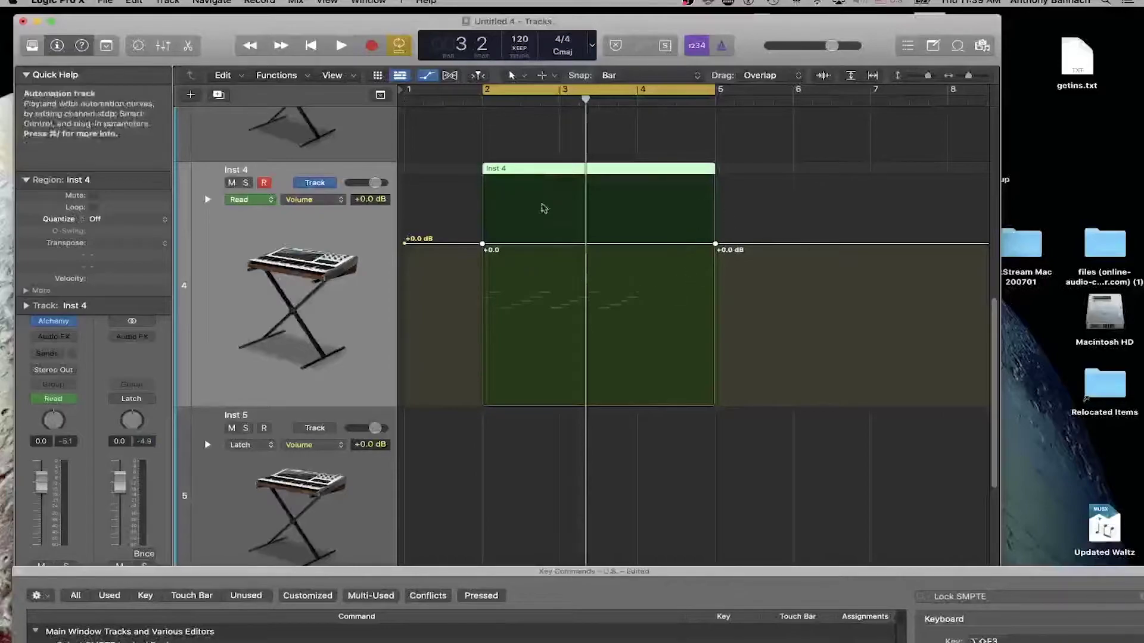
left_click(789, 244)
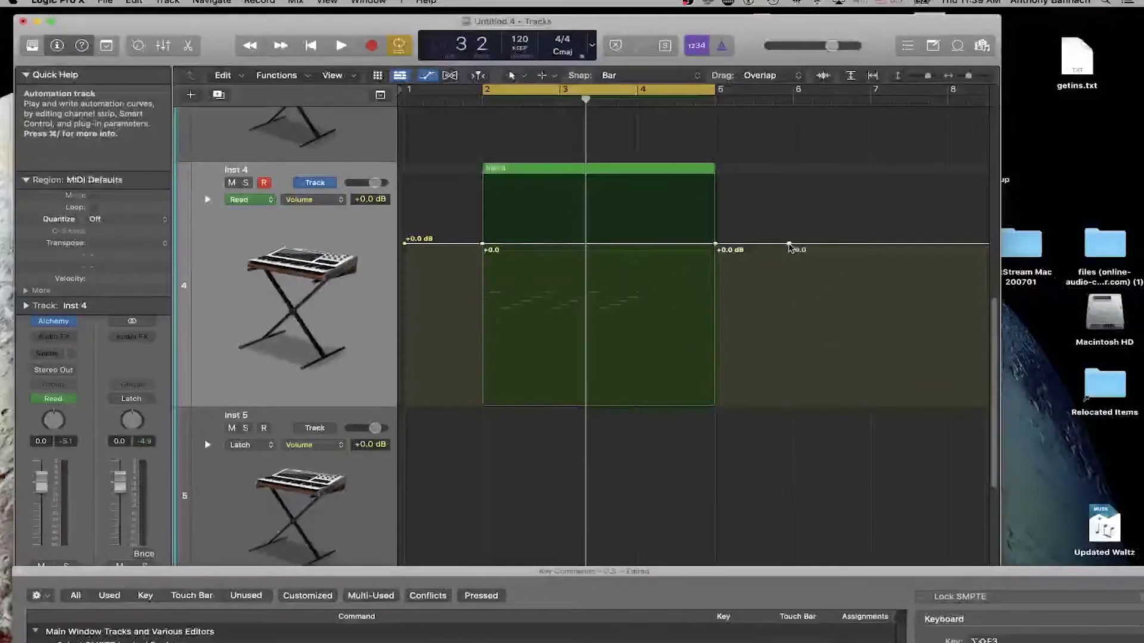
mouse_move(683, 244)
left_mouse_down()
mouse_move(630, 260)
mouse_move(691, 246)
left_mouse_up()
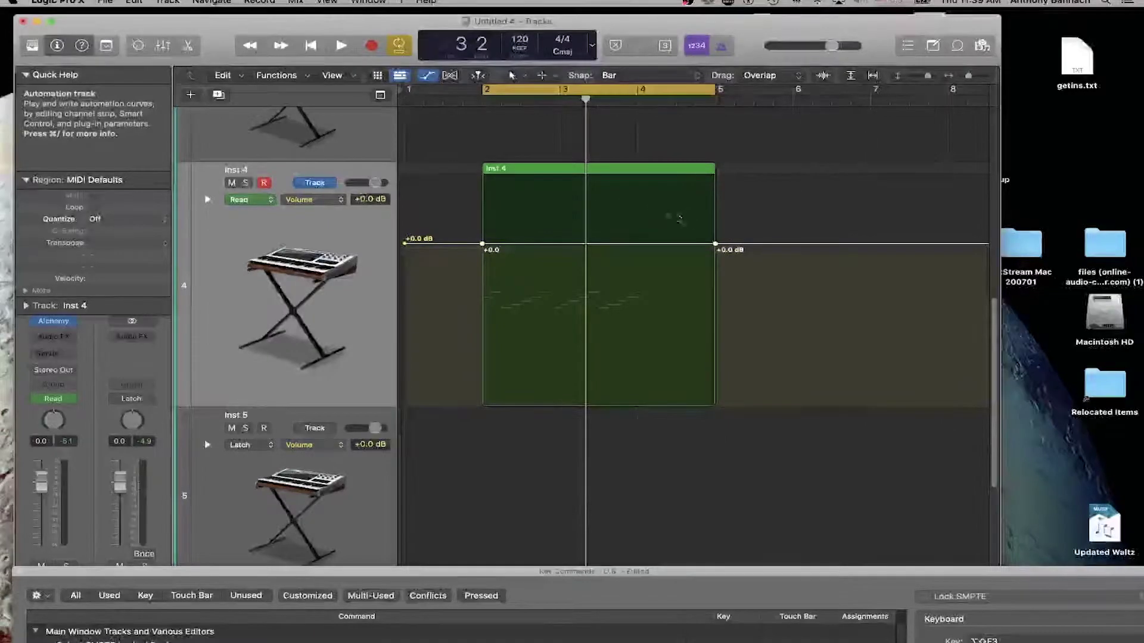
mouse_move(714, 244)
left_mouse_down()
mouse_move(717, 224)
mouse_move(717, 277)
mouse_move(718, 227)
mouse_move(719, 269)
mouse_move(719, 236)
mouse_move(721, 253)
left_mouse_up()
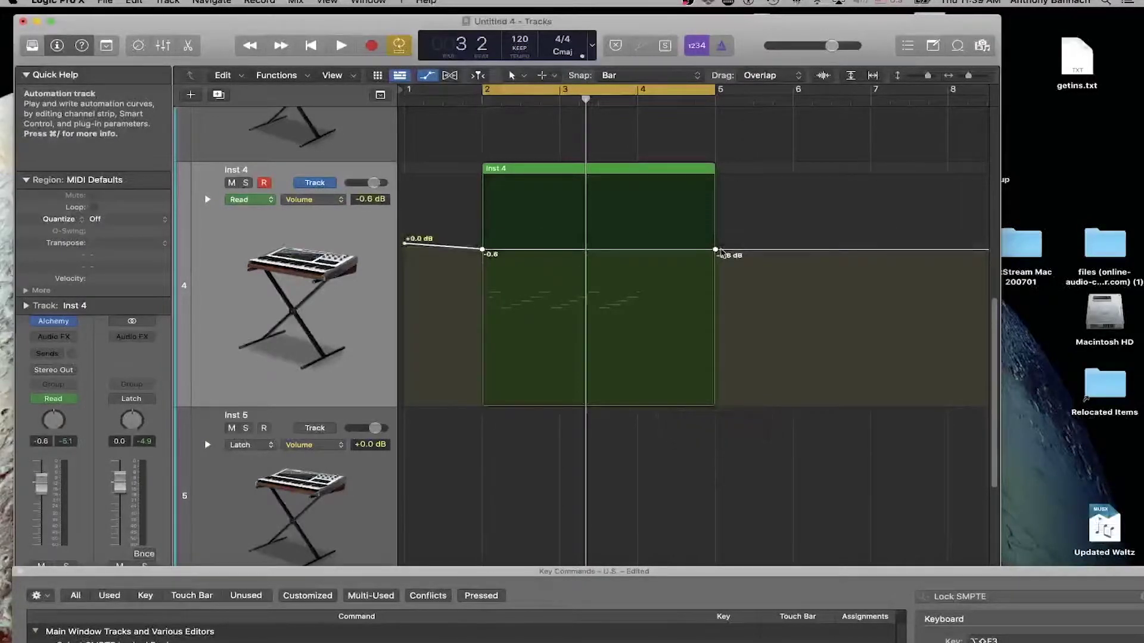
key("super+z")
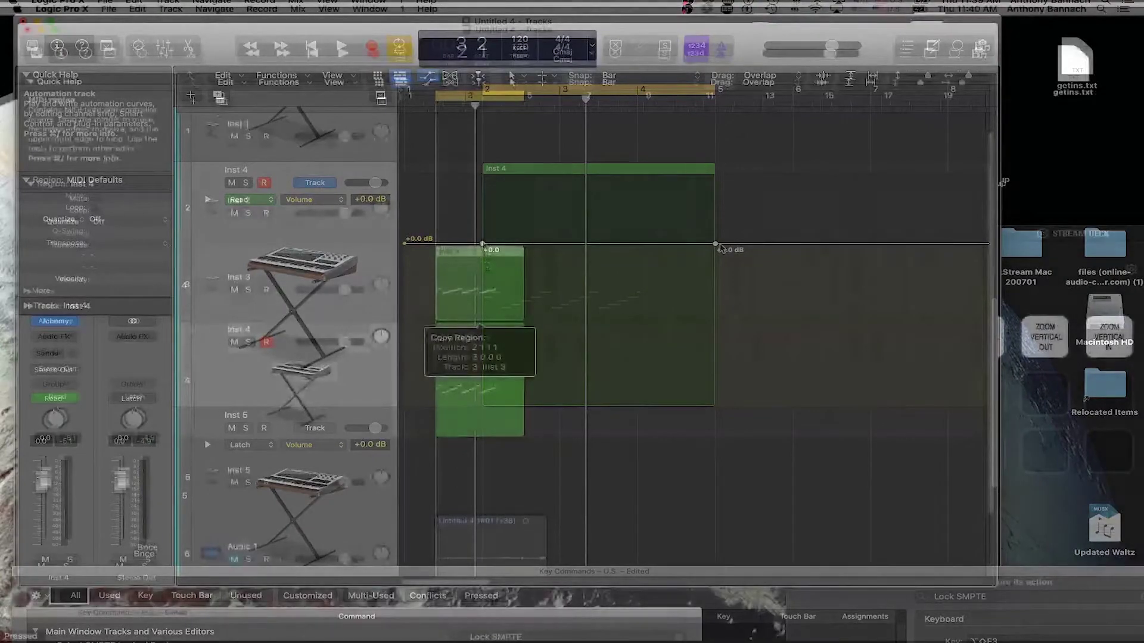
Step: Copy the Inst 4 region at bar 2 onto the Inst 3, Inst 2 and Inst 1 tracks
left_click_drag(482, 322, 483, 248)
left_click(612, 228)
left_click_drag(483, 208, 482, 140)
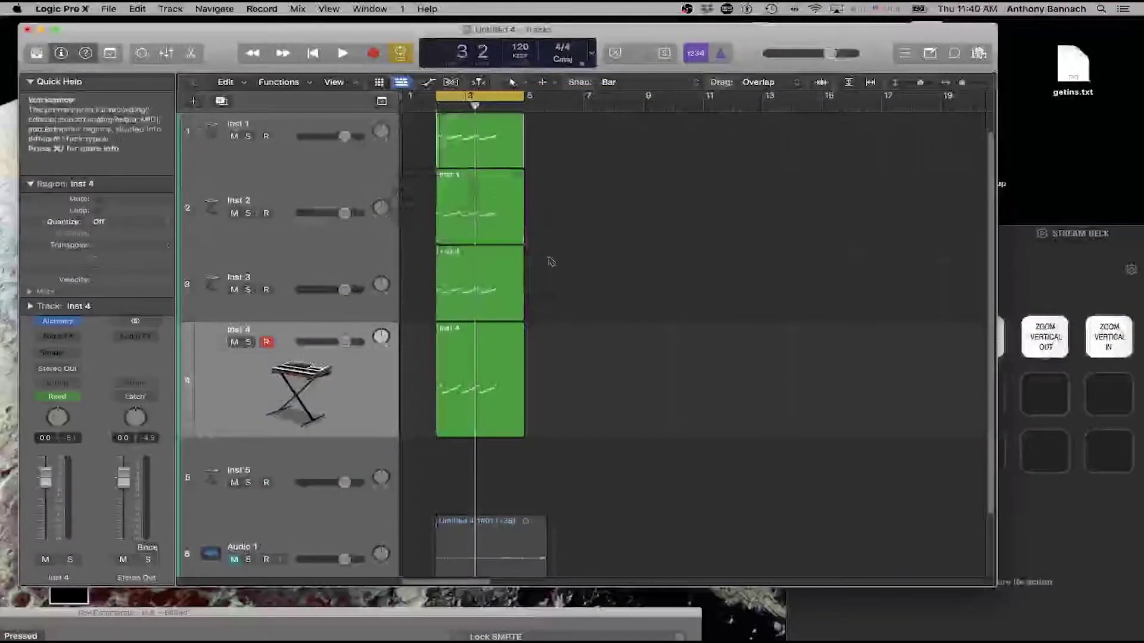
Step: Select the four MIDI regions on the Inst 1 to Inst 4 tracks and show track automation
left_click_drag(596, 397, 442, 123)
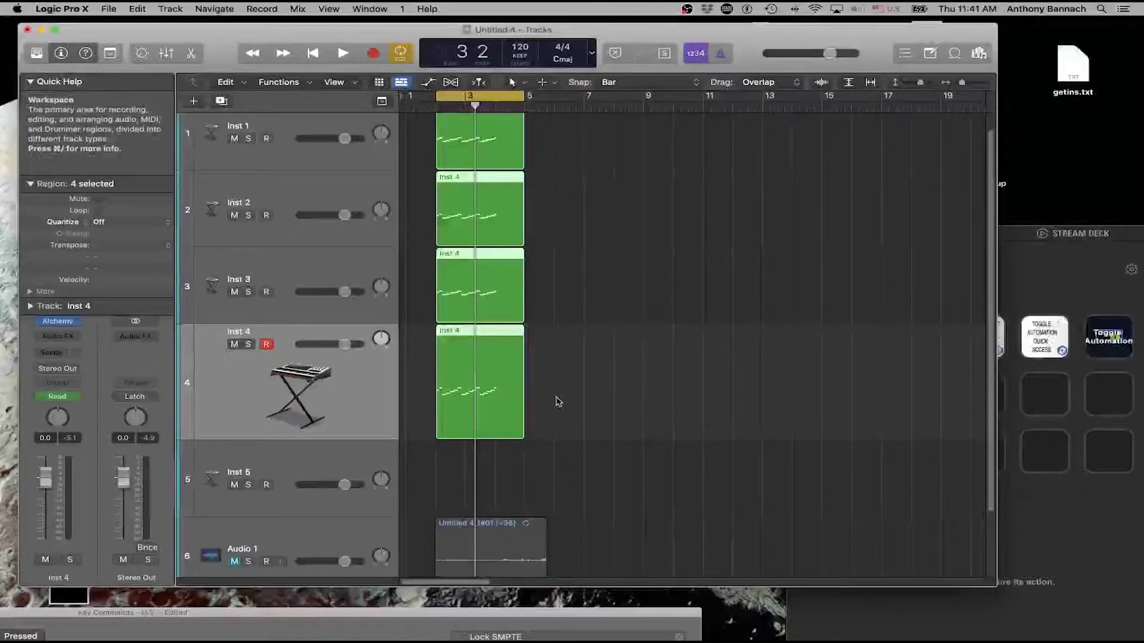
key("a")
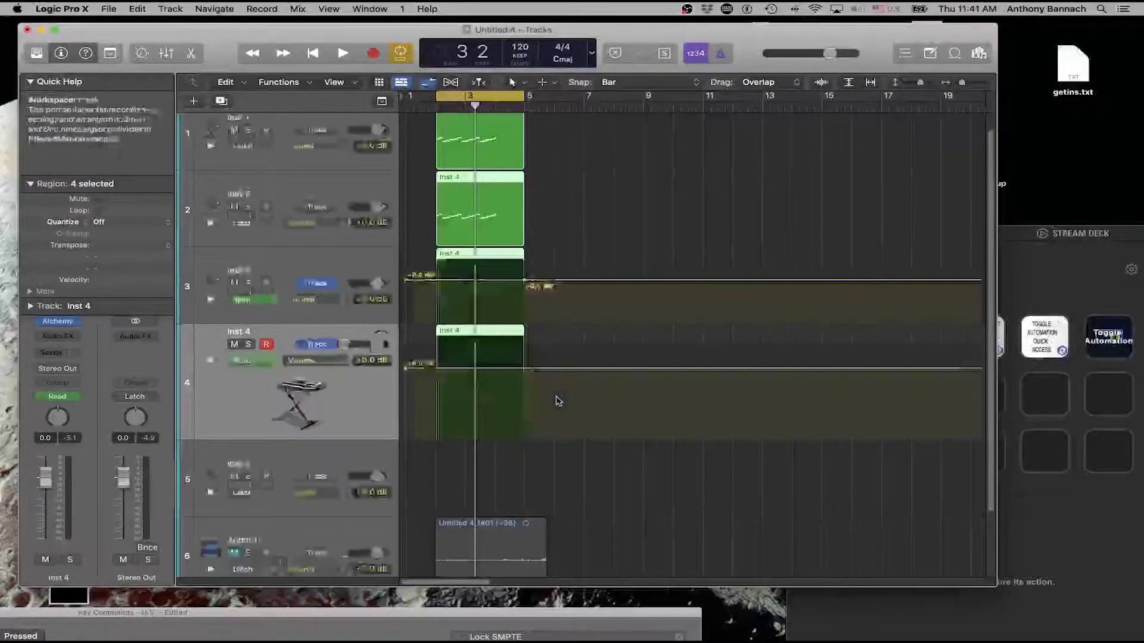
Step: Add volume automation points of -6.6 dB, +0.9 dB and -27.3 dB across the MIDI region on the Inst 4 track
left_click(461, 371)
left_click_drag(461, 371, 492, 425)
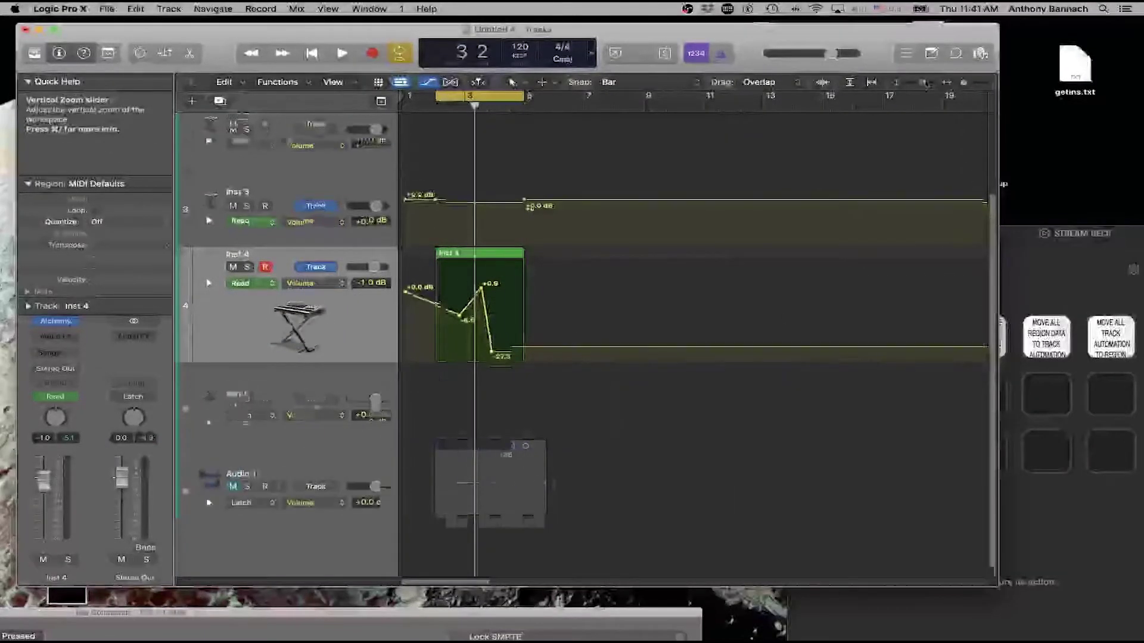
left_click_drag(925, 82, 961, 85)
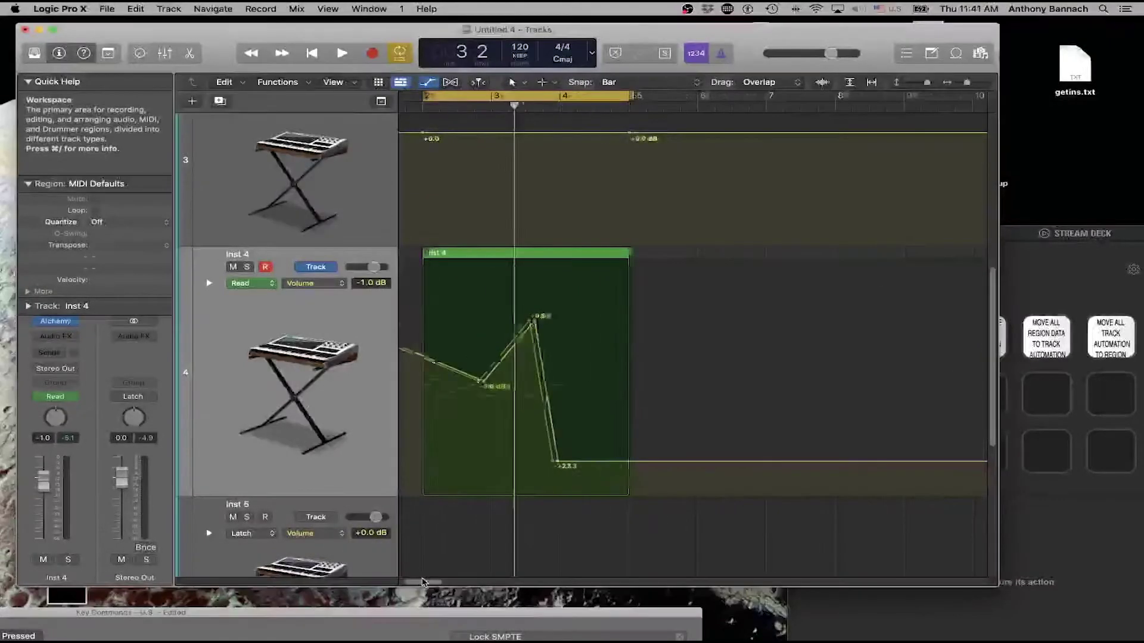
left_click_drag(423, 582, 419, 582)
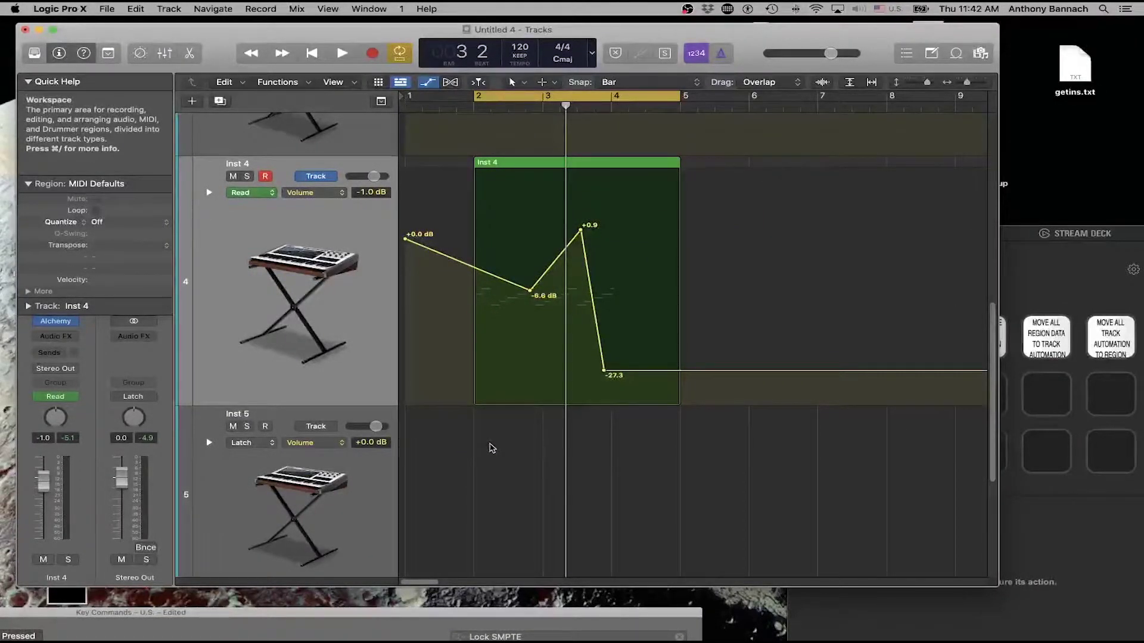
Step: Convert the selected Inst 4 region's volume automation from track to region automation, and transfer it back and forth, ending with region automation
left_click(581, 163)
key("ctrl+super+shift+Up")
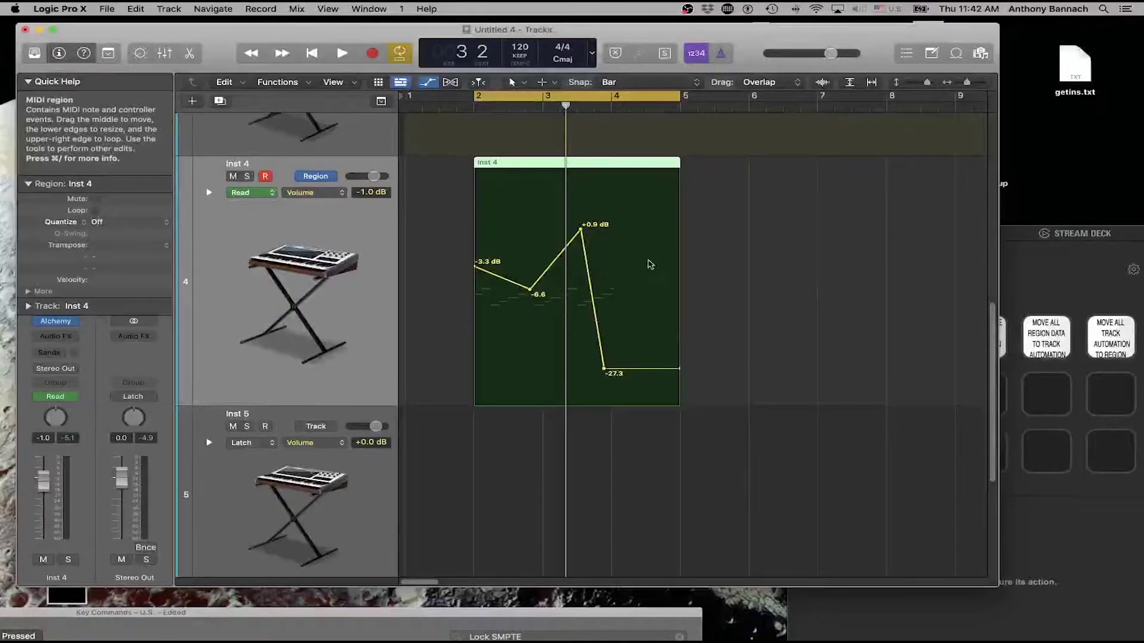
key("ctrl+alt+super+t")
key("ctrl+alt+super+r")
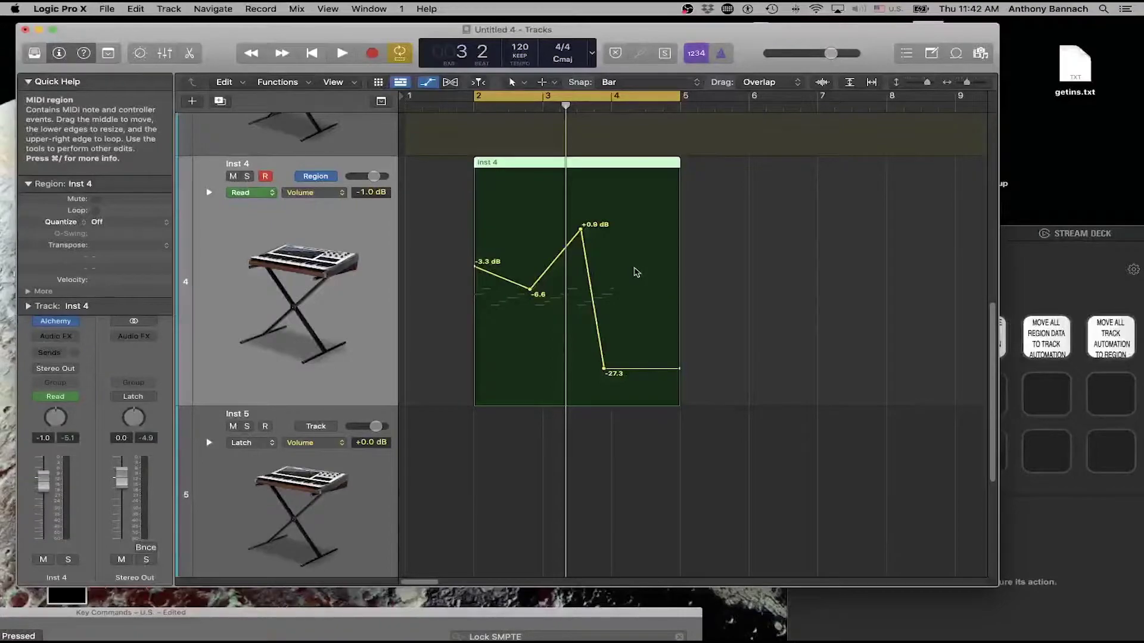
key("ctrl+alt+super+t")
key("ctrl+alt+super+r")
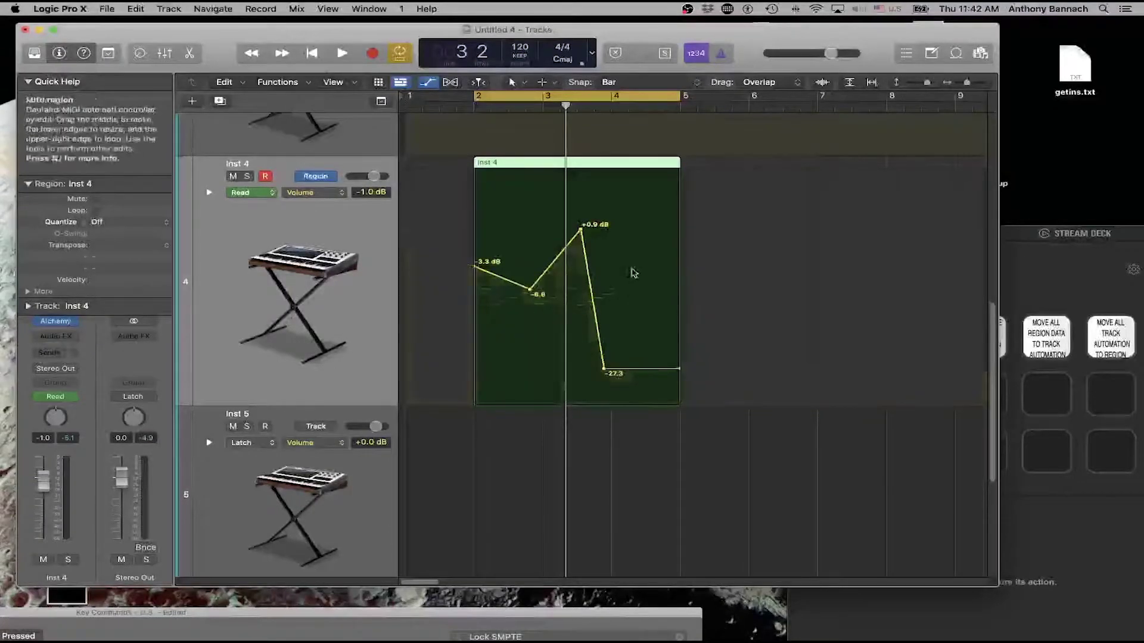
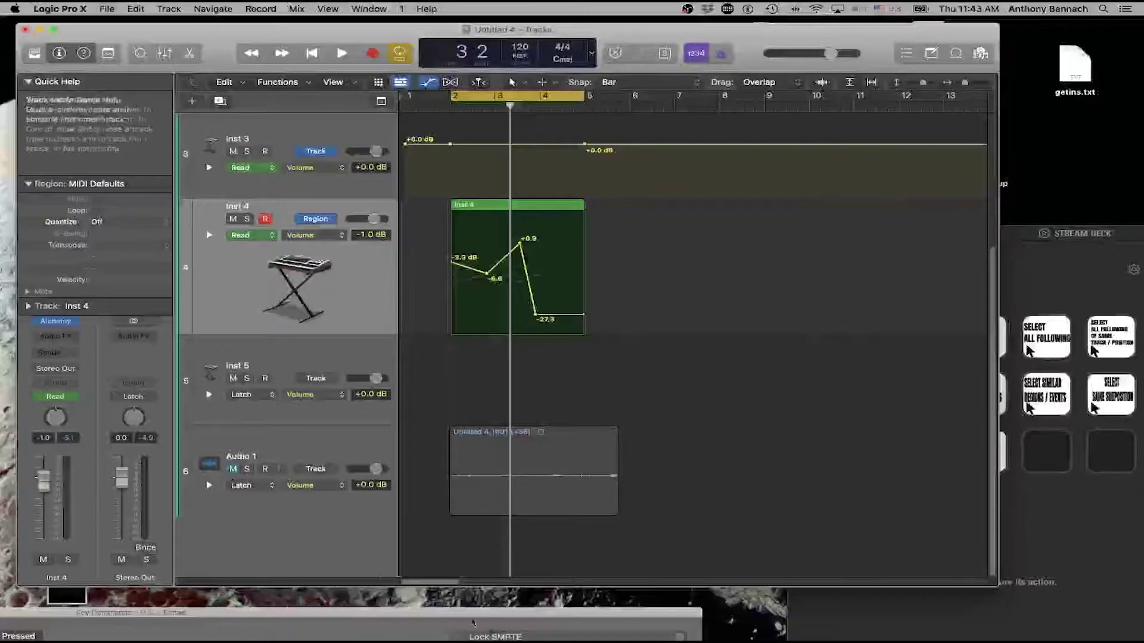
Step: Copy the Inst 4 region at bar 2, with its region automation, to bars 5 and 8 on the same track
key("super+a")
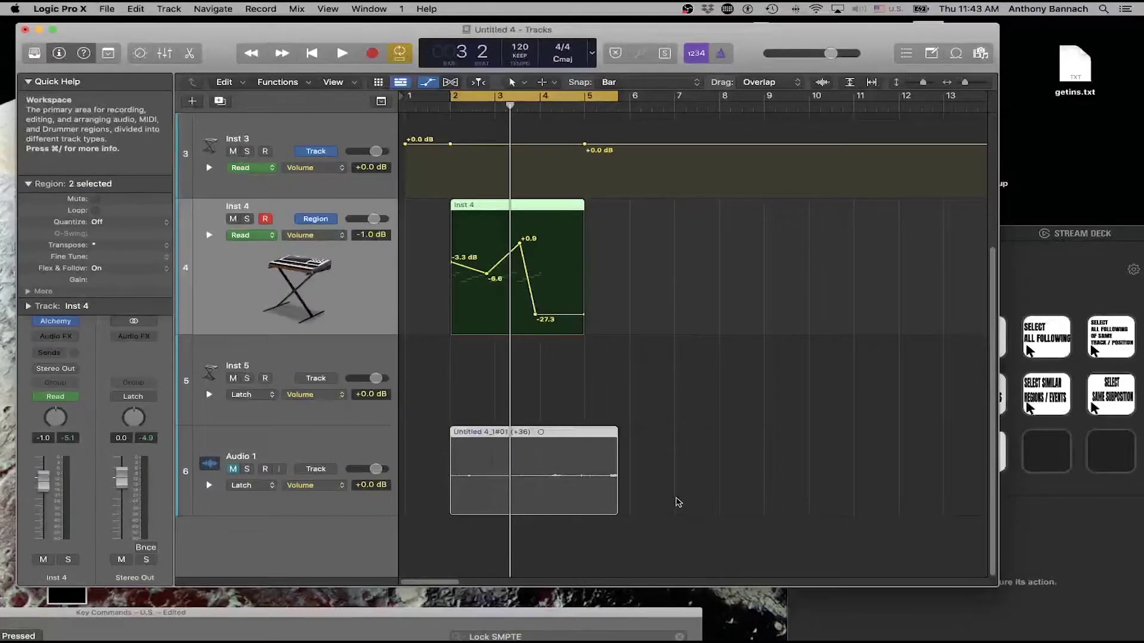
left_click(572, 288)
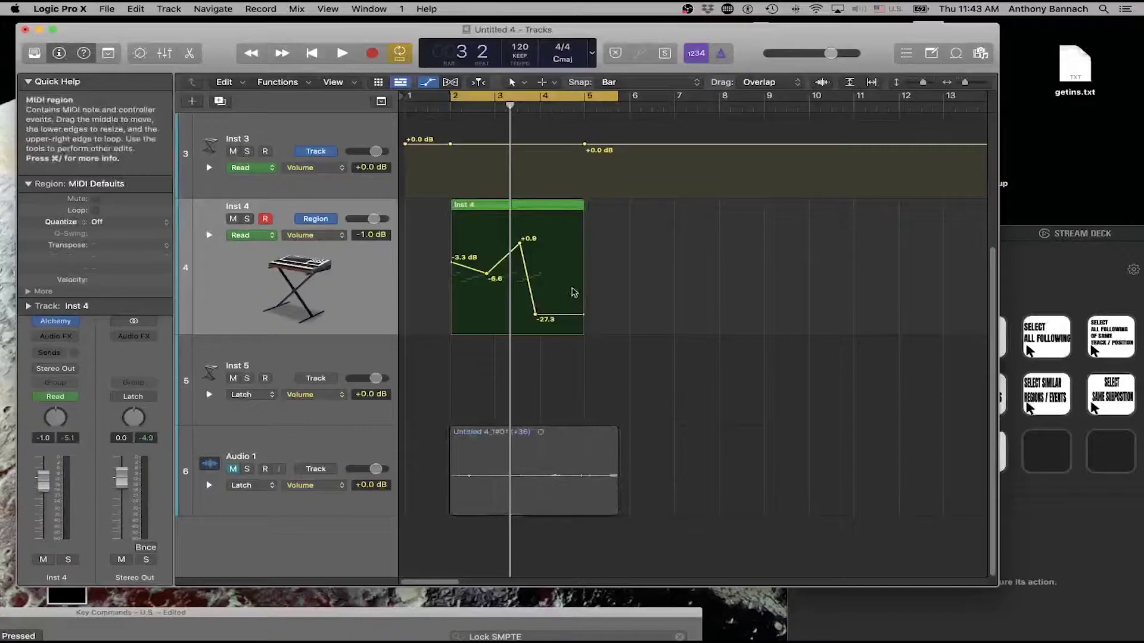
left_click_drag(570, 217, 703, 246)
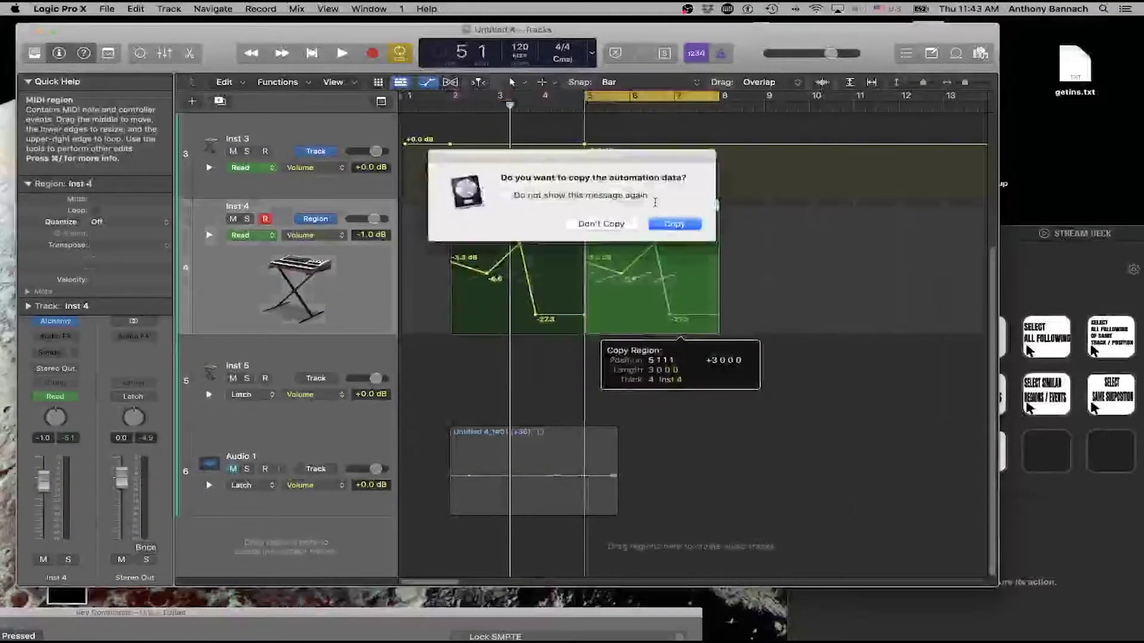
left_click(652, 222)
left_click_drag(642, 215, 775, 238)
left_click(600, 224)
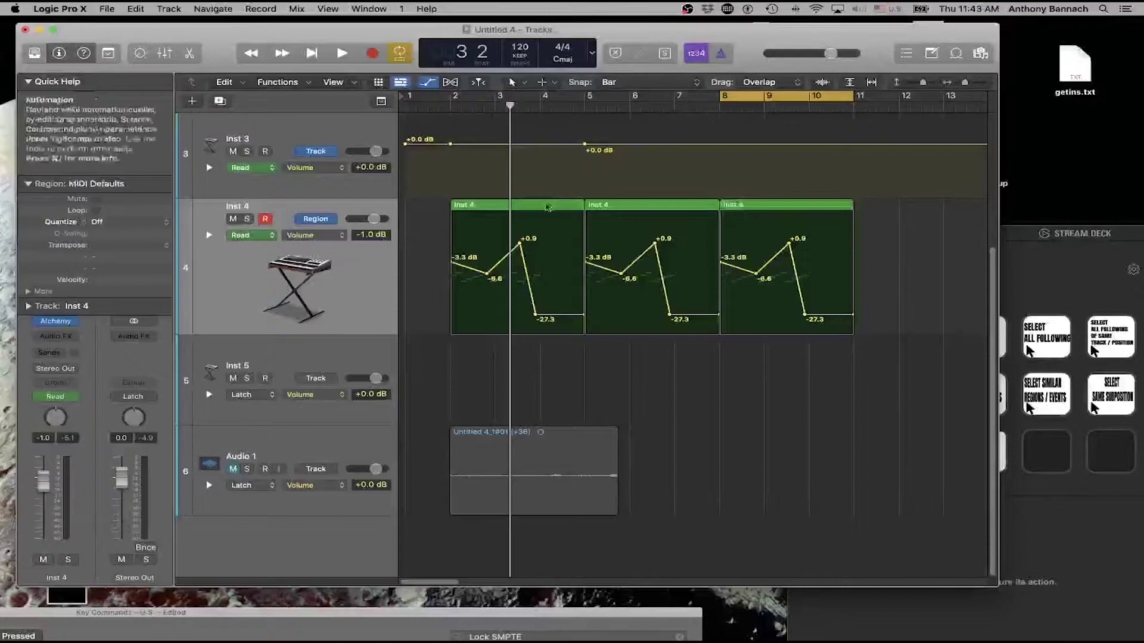
Step: Select the Inst 4 track's bar 2 region together with all following regions, and clear the selection
left_click(547, 205)
key("shift+f")
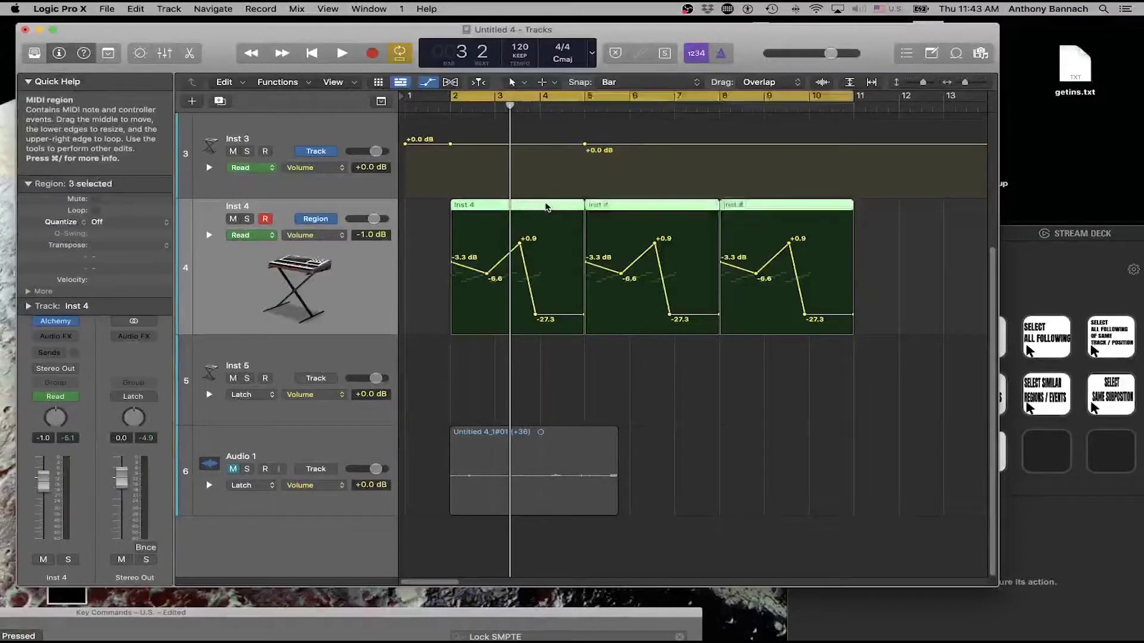
left_click(747, 375)
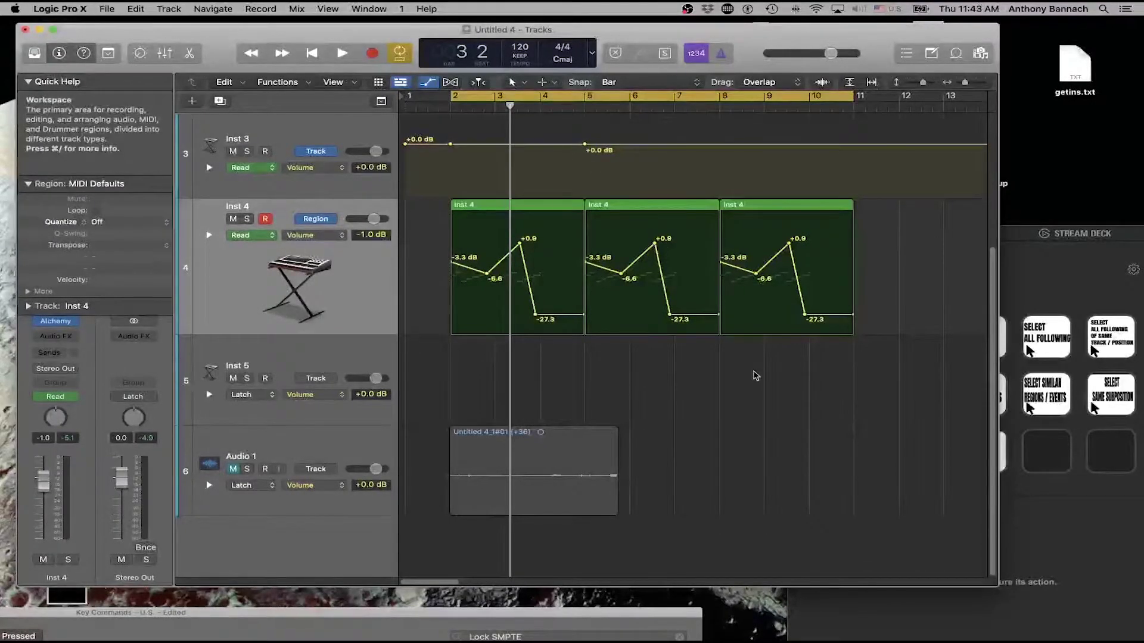
Step: Select the Inst 4 track's bar 5 region with all following regions, and invert the selection
left_click(629, 213)
key("shift+f")
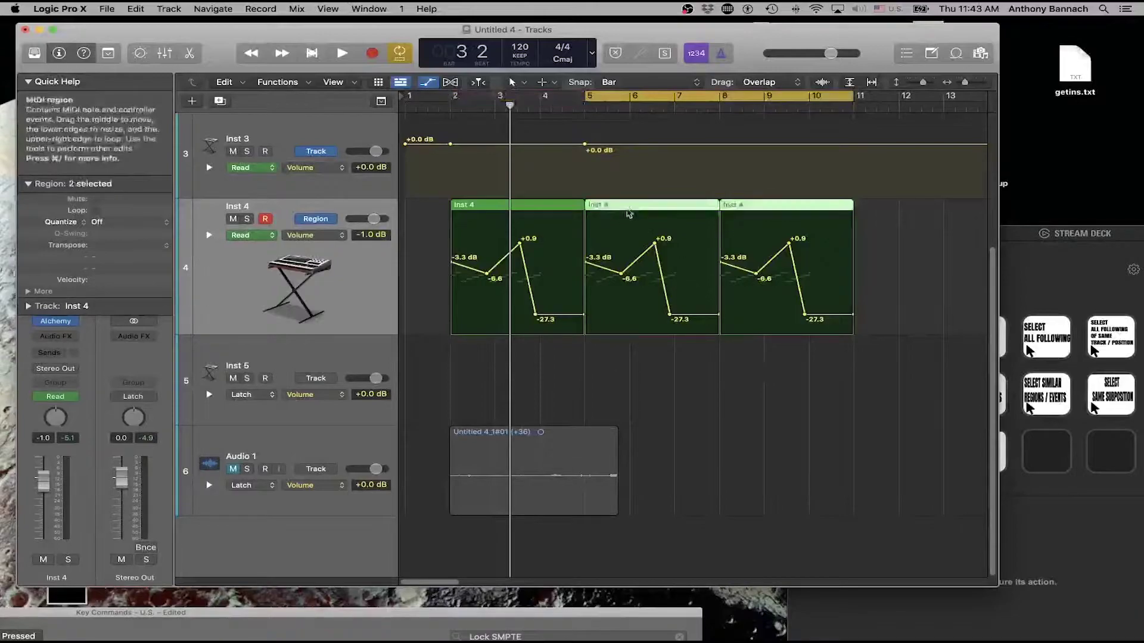
key("Left")
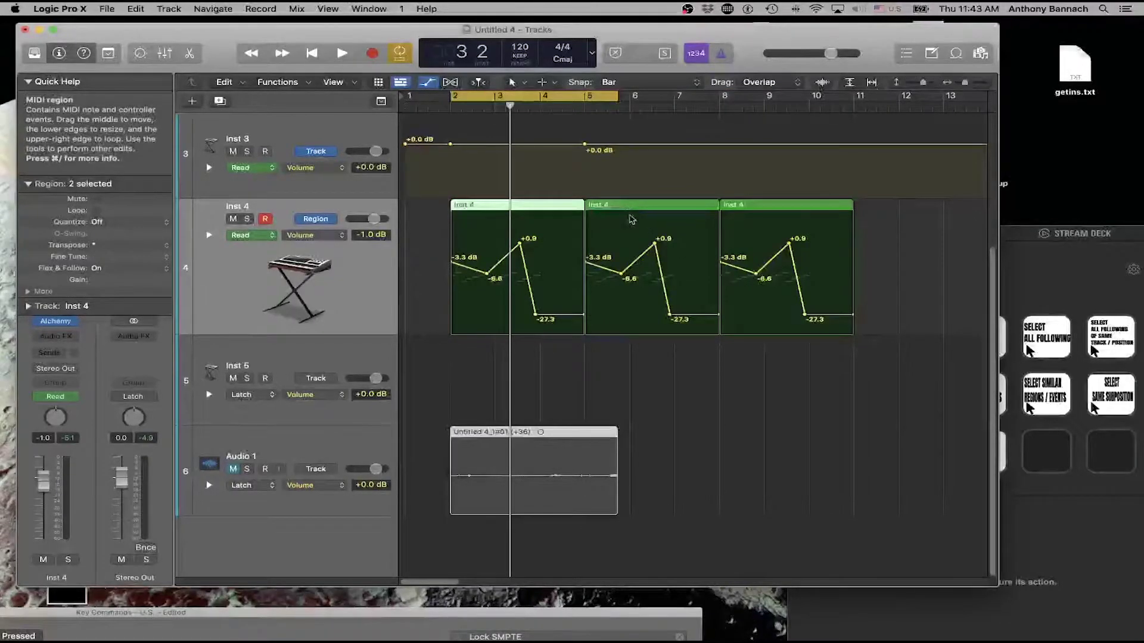
Step: Reselect the Inst 4 track's bar 5 region with all following regions, and deselect all
left_click(617, 205)
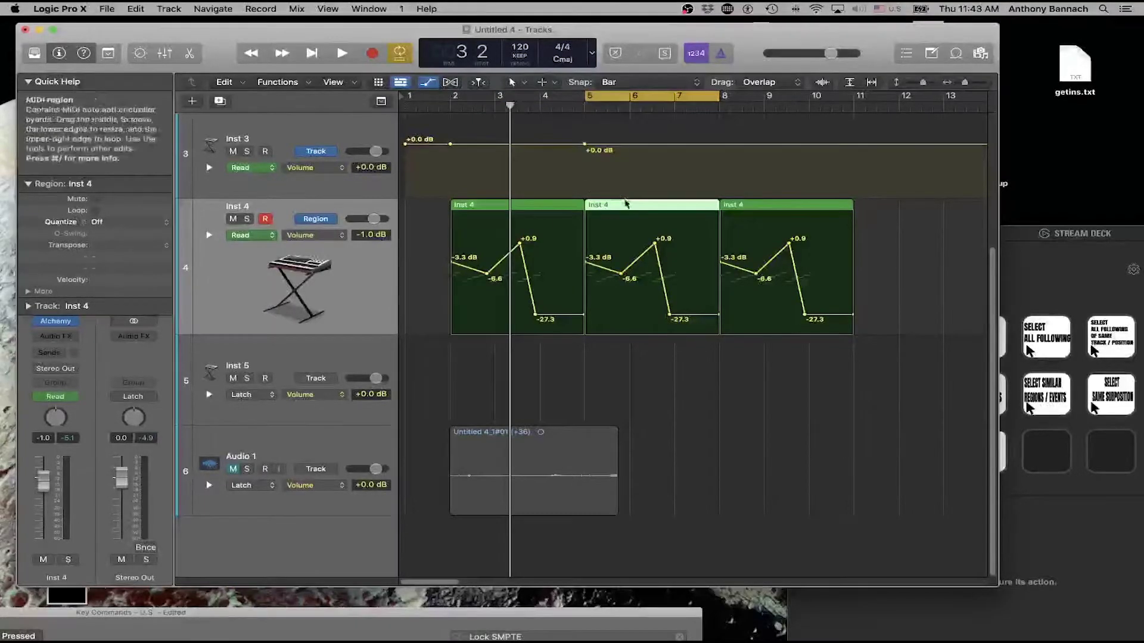
key("shift+f")
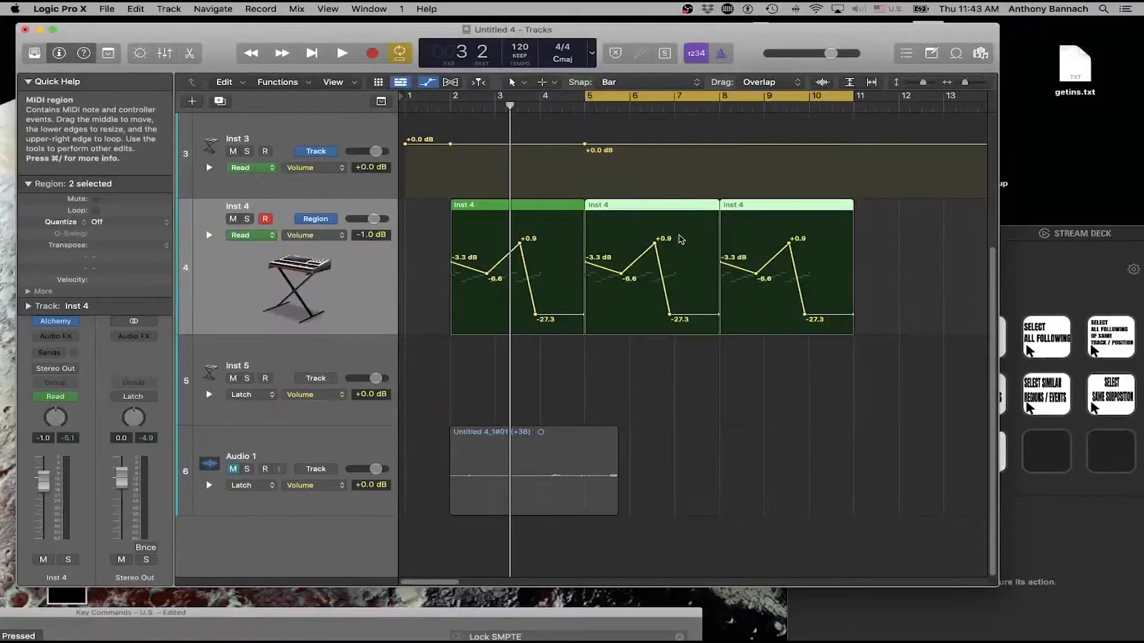
key("super+shift+a")
Step: Hide track automation and copy the Inst 4 track's bar 5 region onto the Inst 3 track at bars 5 and 8
scroll(631, 226, "up", 5)
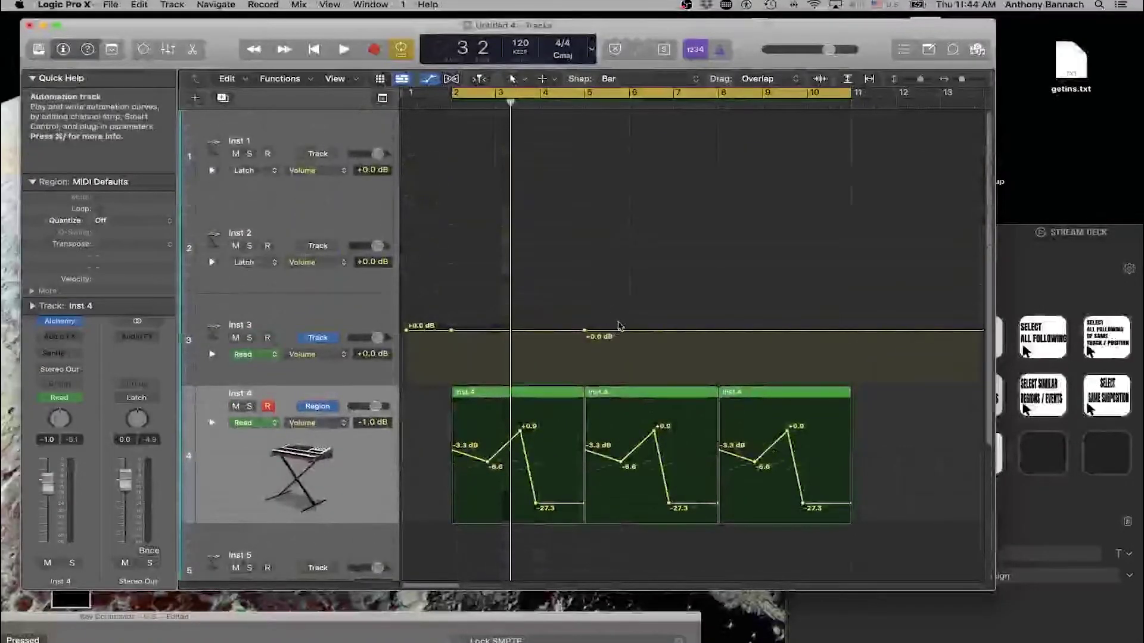
key("a")
left_click_drag(643, 407, 669, 409)
left_click(670, 237)
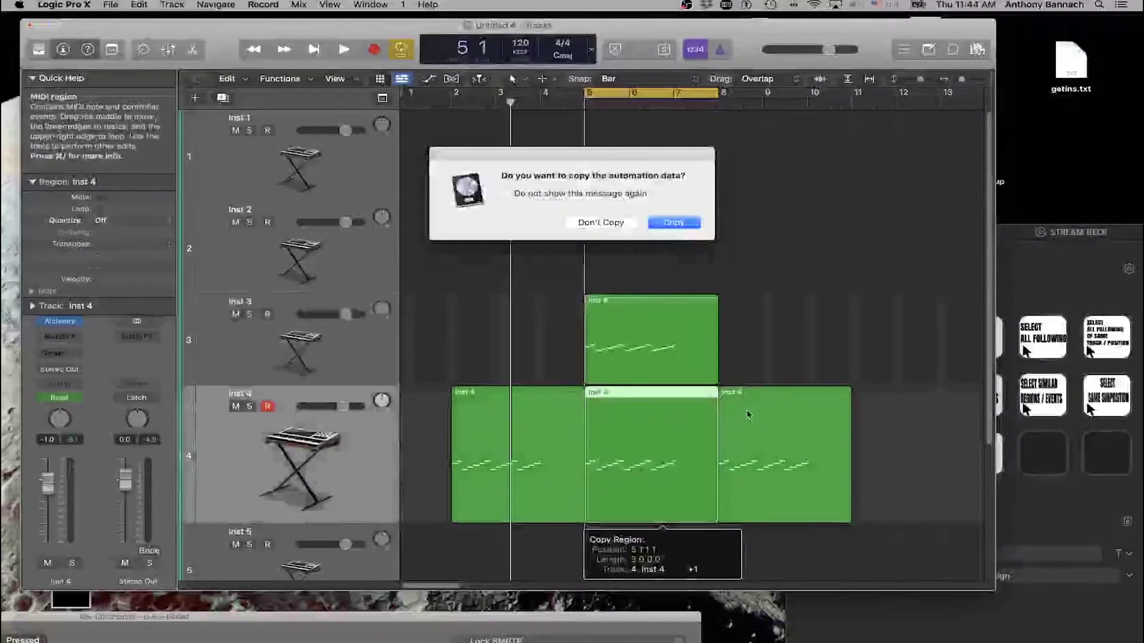
left_click(600, 223)
left_click_drag(668, 327, 823, 356)
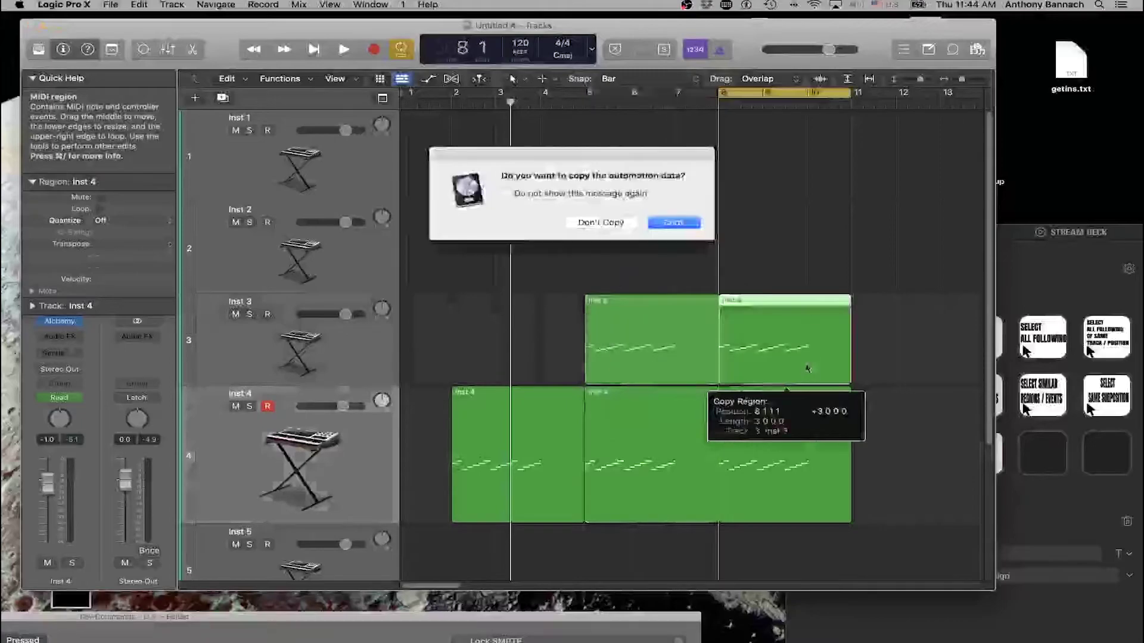
left_click(629, 229)
Step: From the Inst 4 track's bar 2 region, select all following regions, and reduce the selection to following regions on the same track
left_click(521, 421)
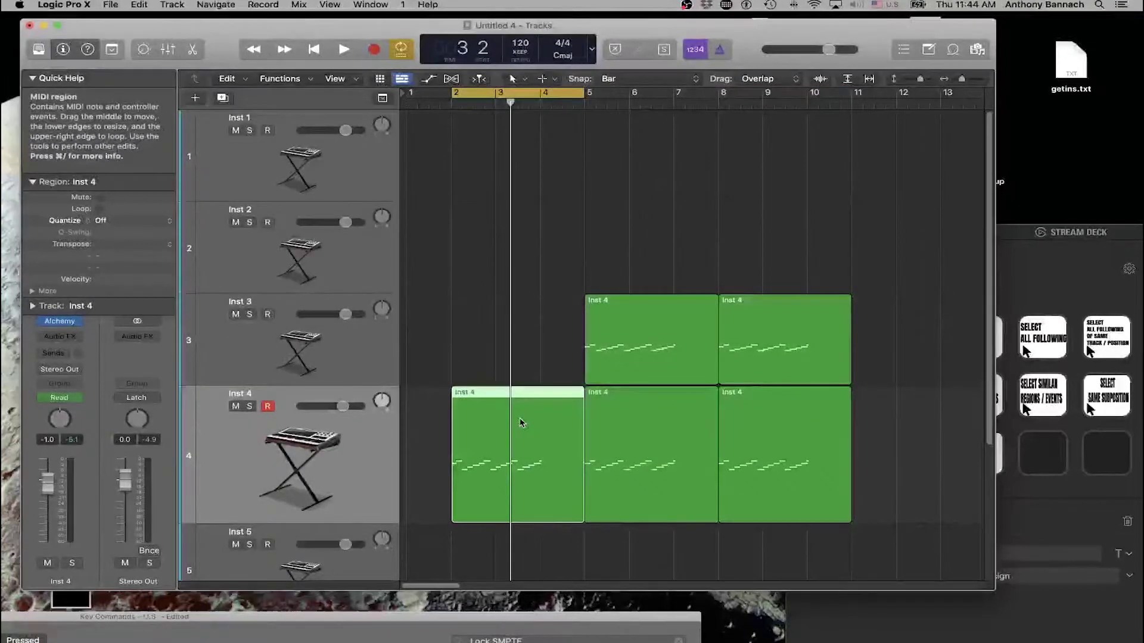
key("shift+f")
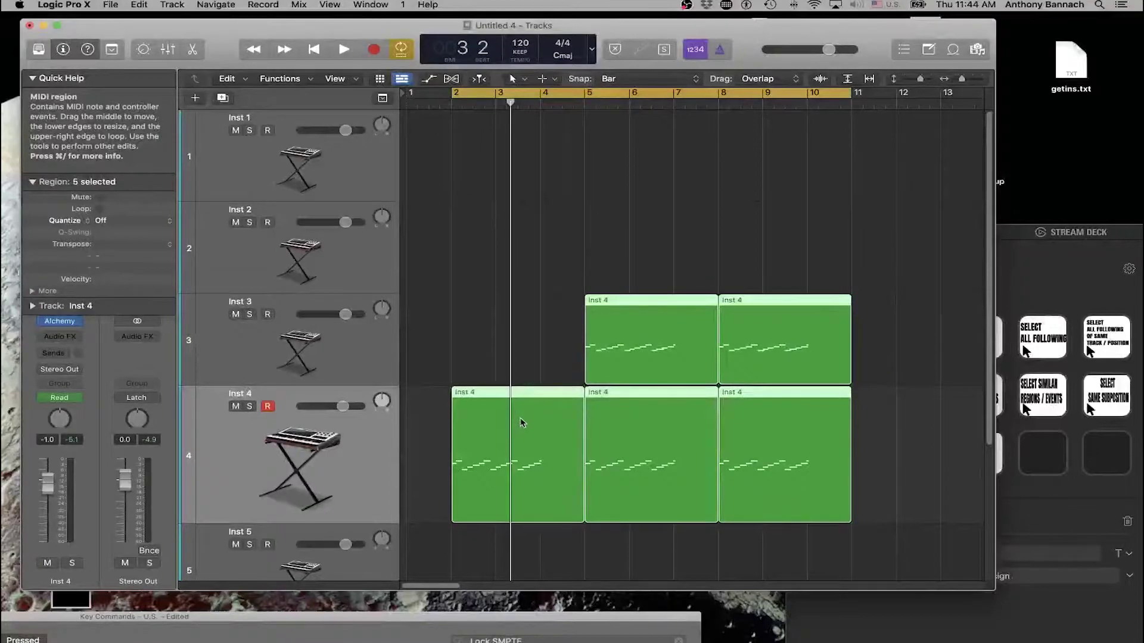
left_click(523, 447)
key("ctrl+shift+f")
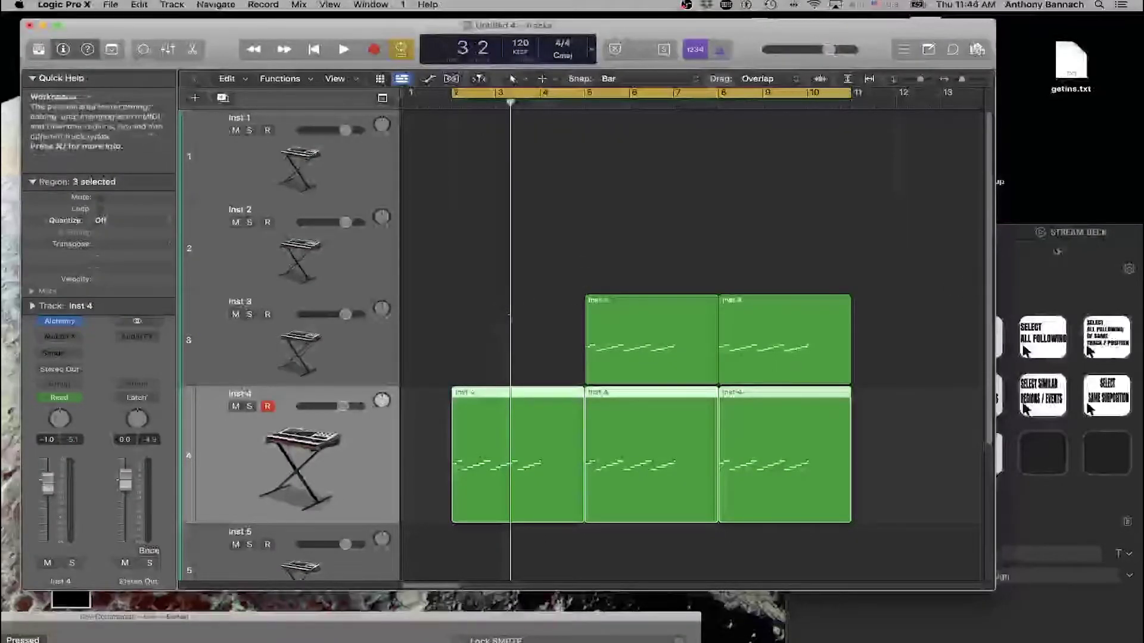
Step: Switch to the Stream Deck window to review the selection hotkeys, and return to Logic Pro X with no regions selected
left_click(1023, 273)
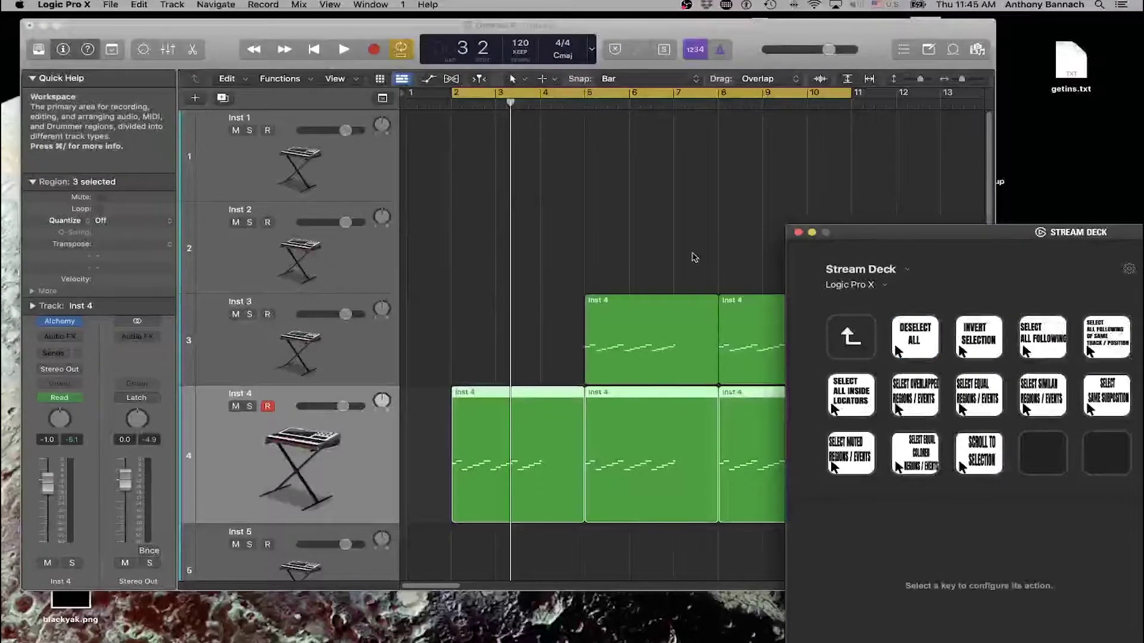
left_click(470, 295)
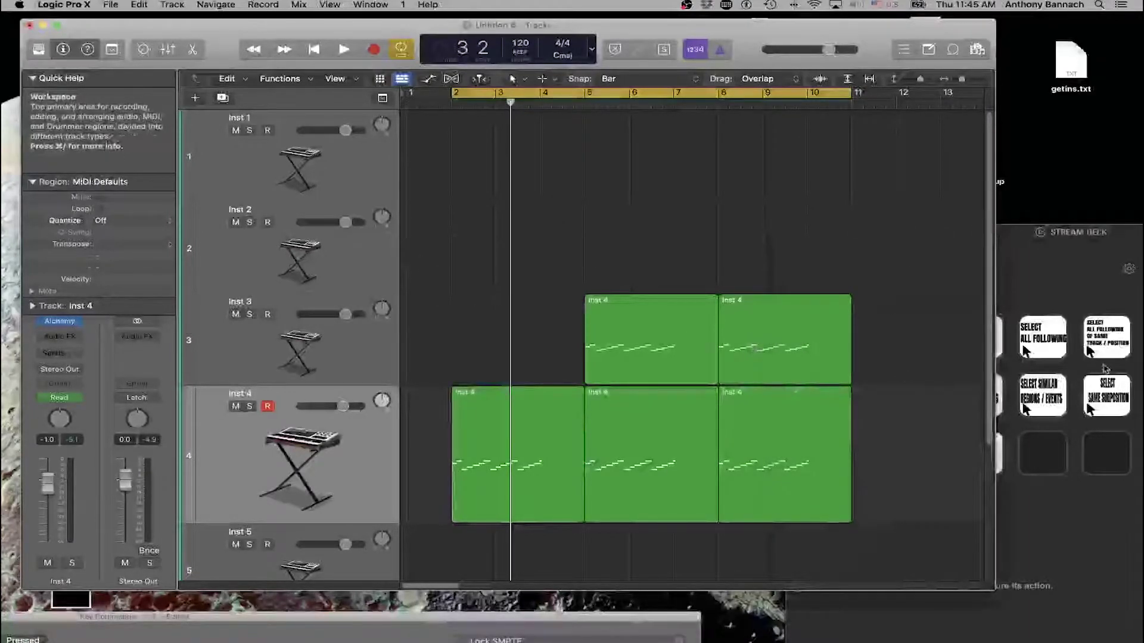
left_click(1072, 323)
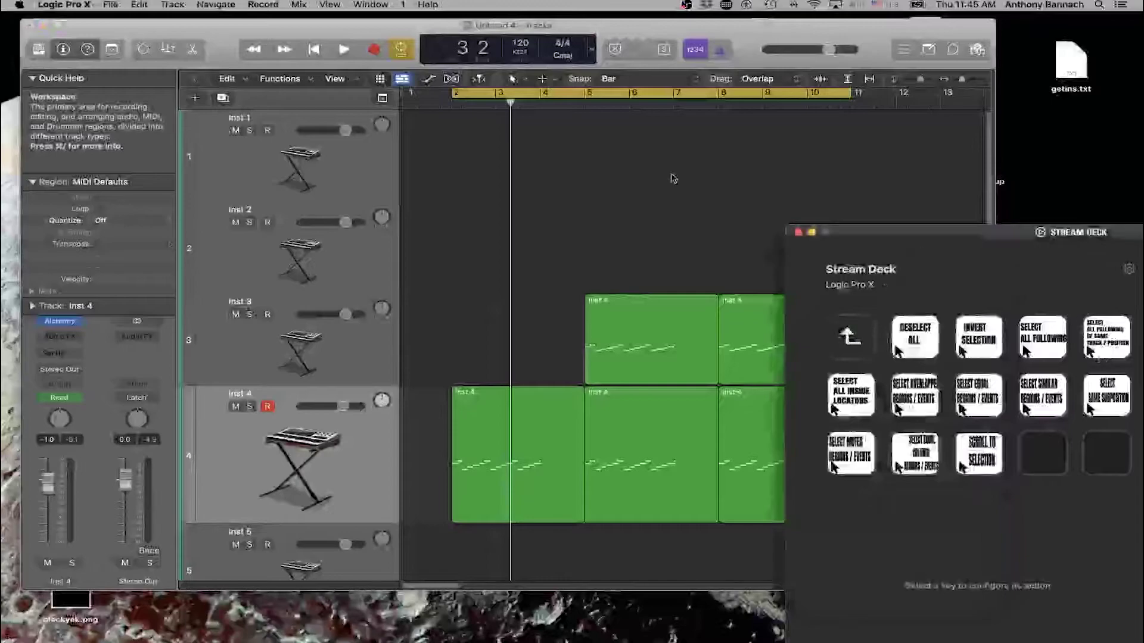
left_click(770, 184)
Step: Move the Inst 4 track's bar 5 region to bar 12
scroll(792, 286, "down", 1)
left_click_drag(653, 427, 926, 448)
left_click(613, 224)
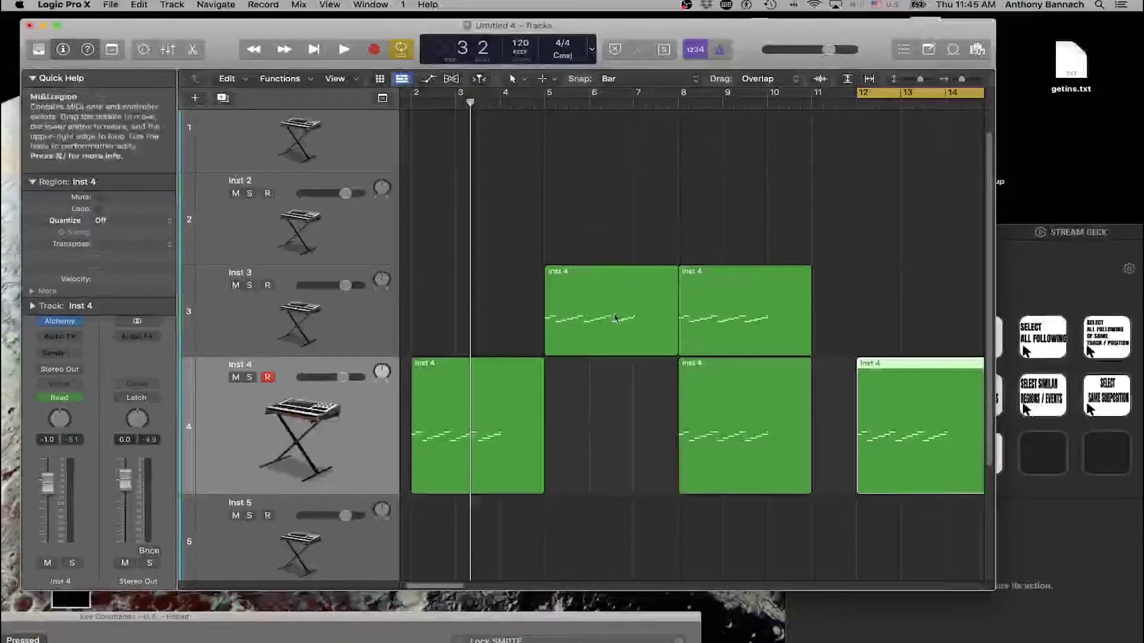
Step: Select the regions sharing the subposition of the Inst 4 track's bar 8 region, and deselect all
left_click(502, 443)
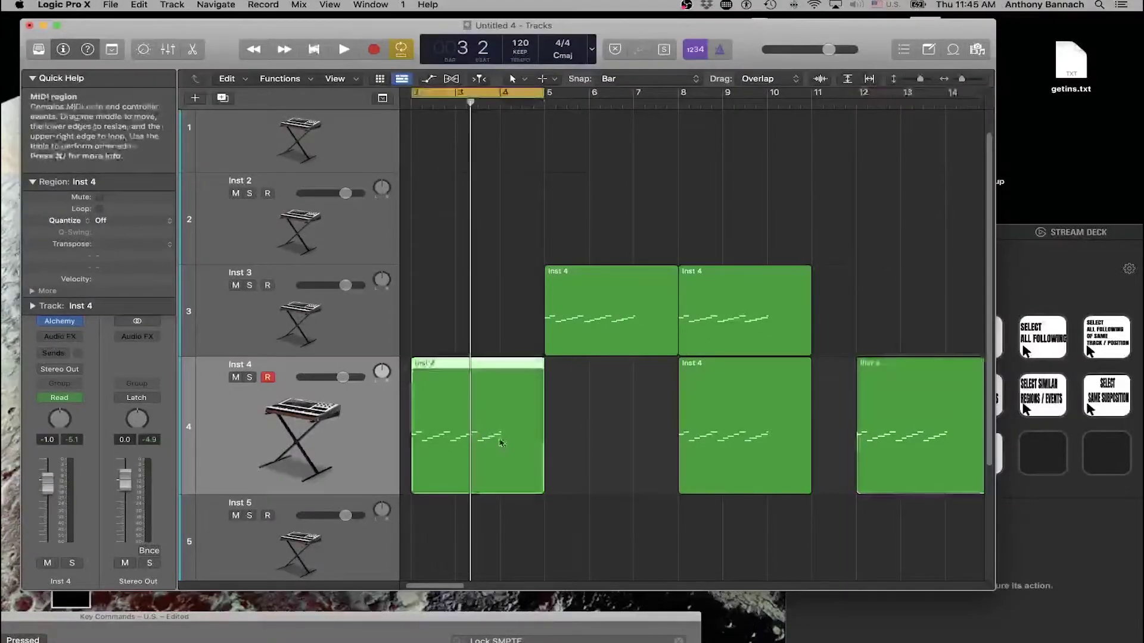
left_click(639, 241)
left_click(743, 483)
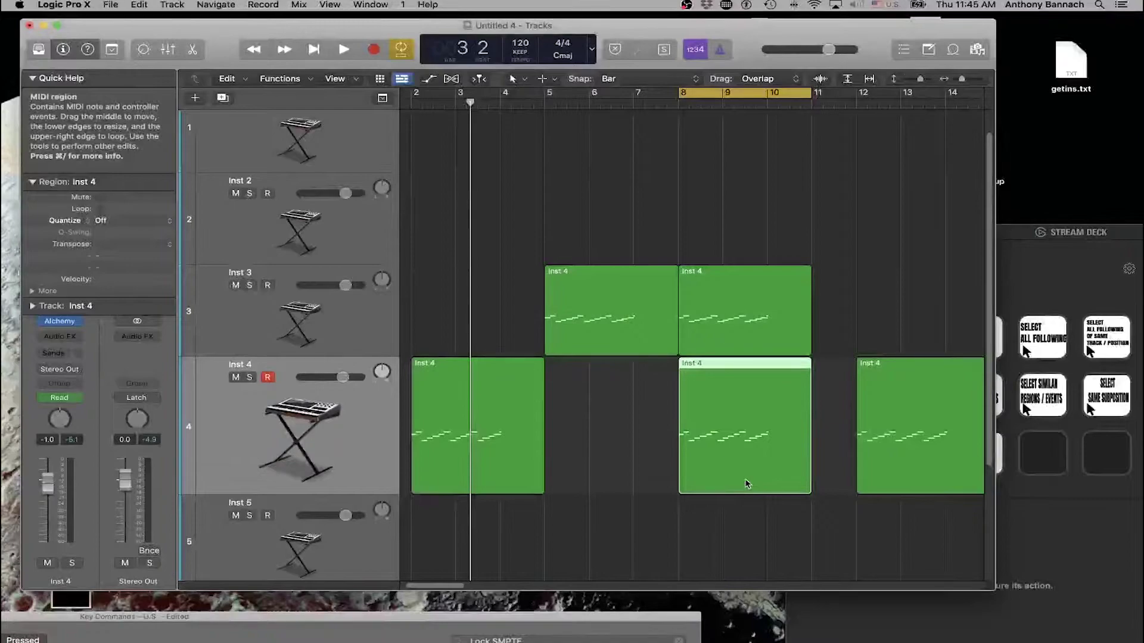
key("shift+p")
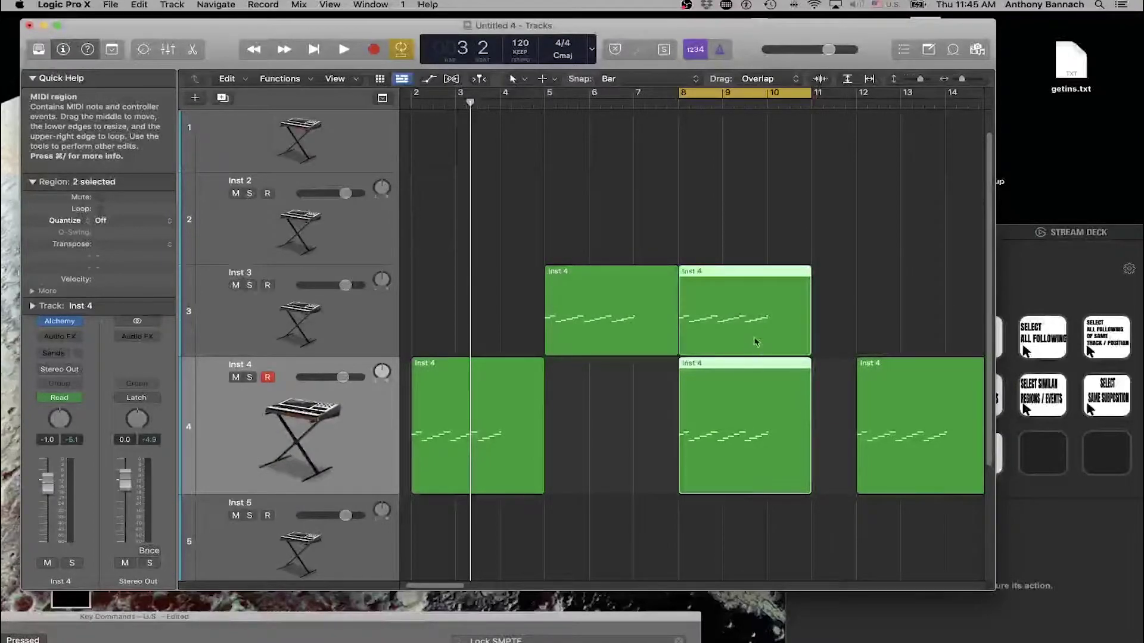
key("super+shift+a")
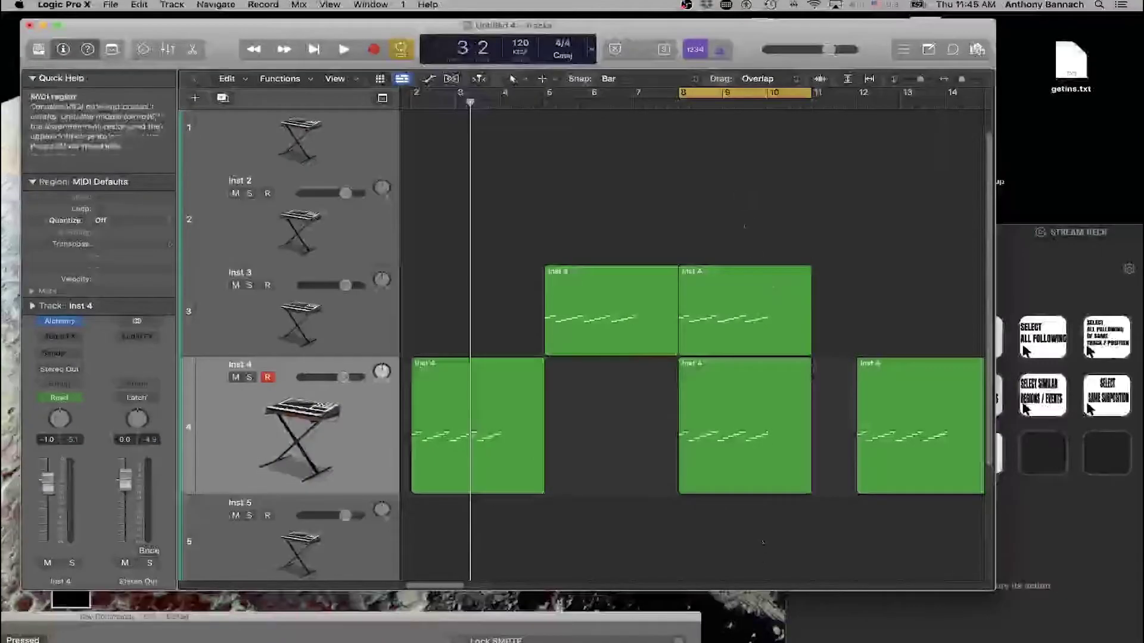
Step: Select the Inst 4 track's regions at bars 2 and 8
left_click_drag(770, 522, 523, 361)
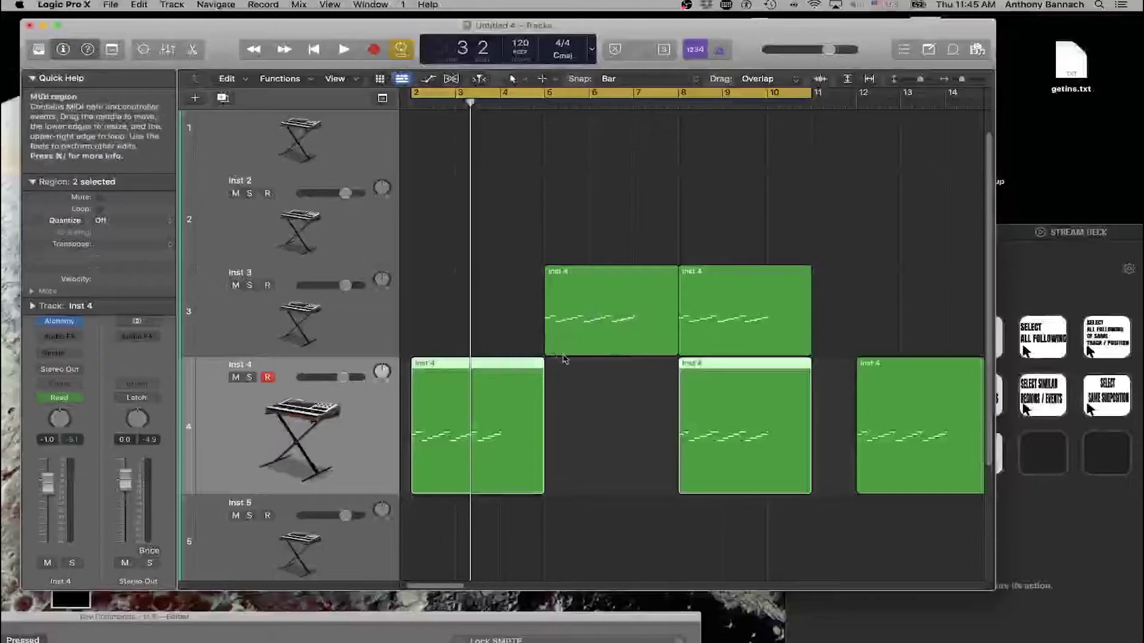
Step: Select all regions similar to the two selected ones, and move the Stream Deck window clear of the arrangement
key("shift+s")
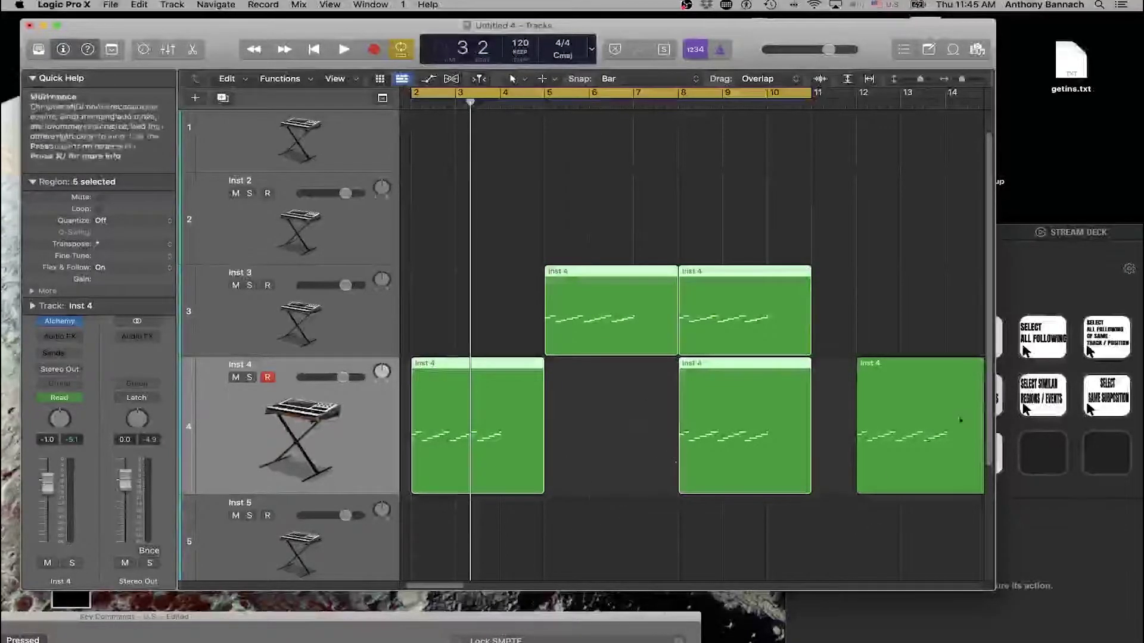
left_click(1039, 328)
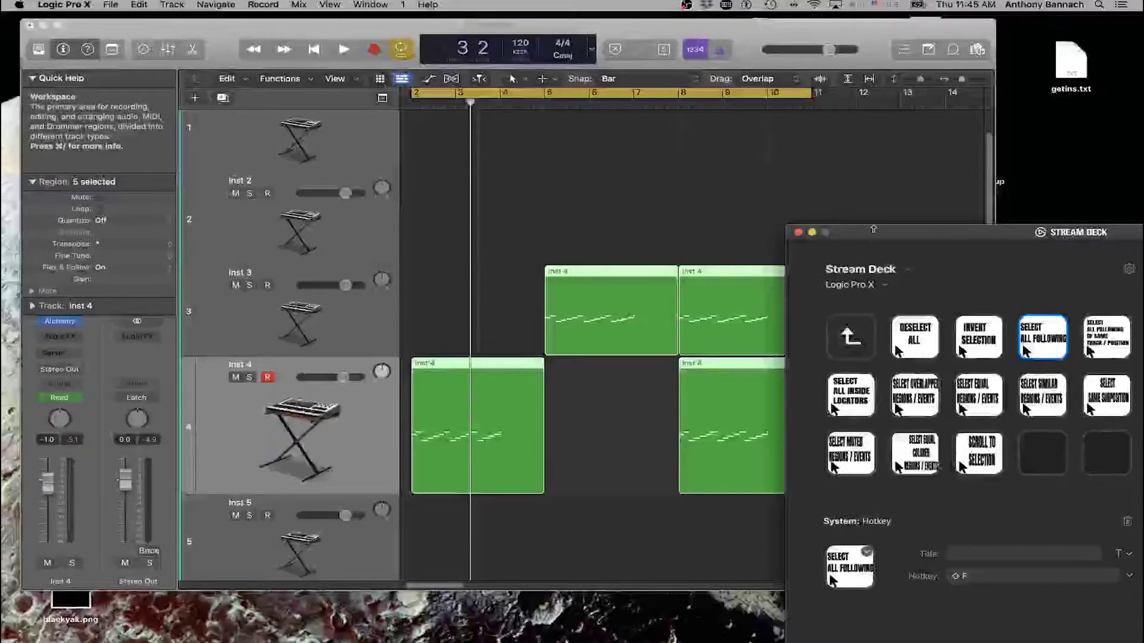
left_click_drag(870, 233, 1060, 156)
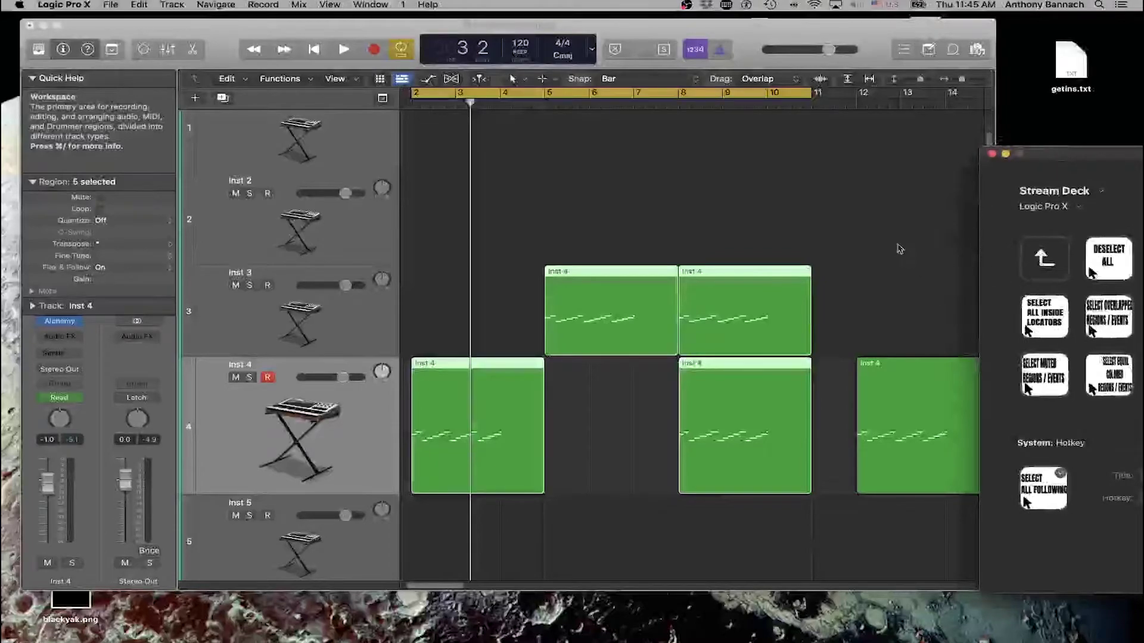
Step: Select the region at bar 8 on track 4 and extend the selection to all regions inside the locators
left_click_drag(615, 426, 727, 482)
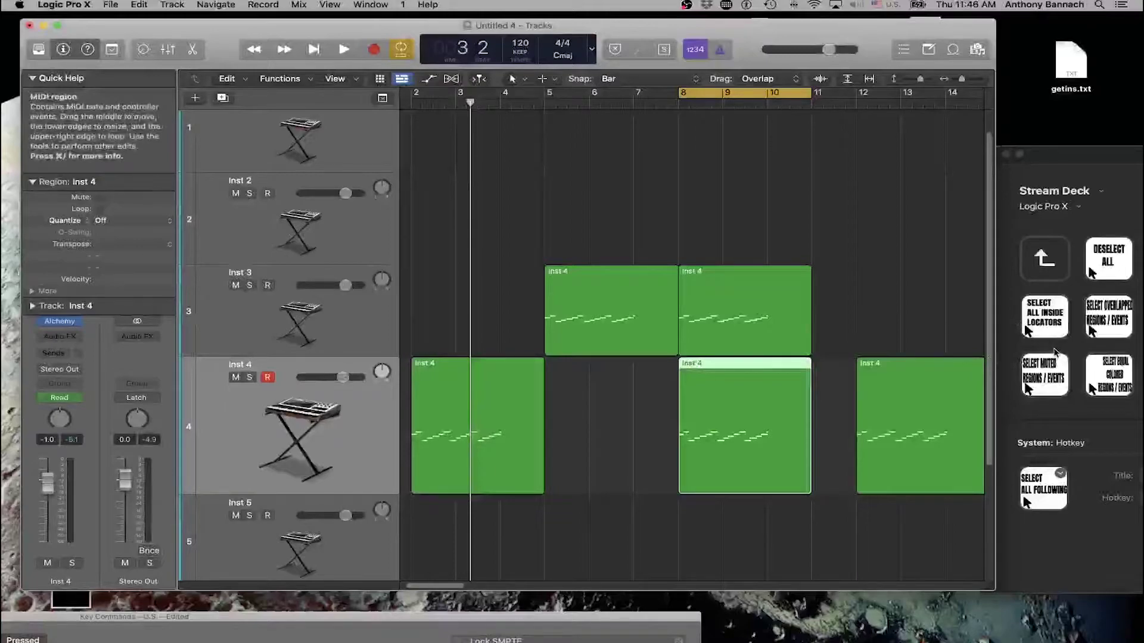
key("shift+l")
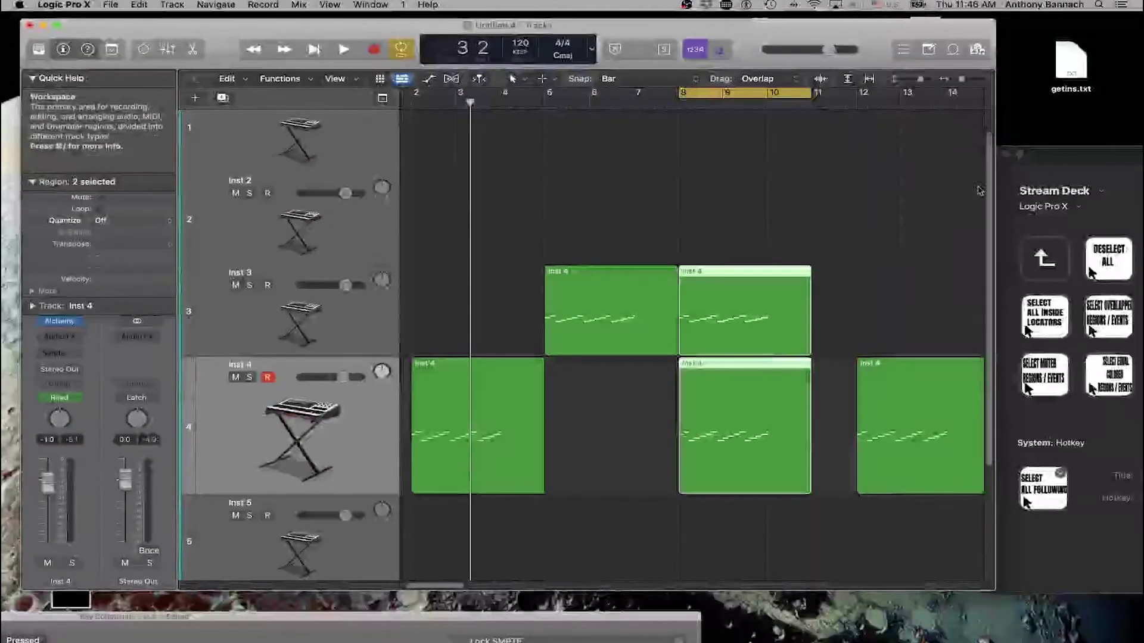
Step: Switch to Stream Deck, open the folder with the rename and color functions, and move its window lower
left_click_drag(1044, 153, 595, 102)
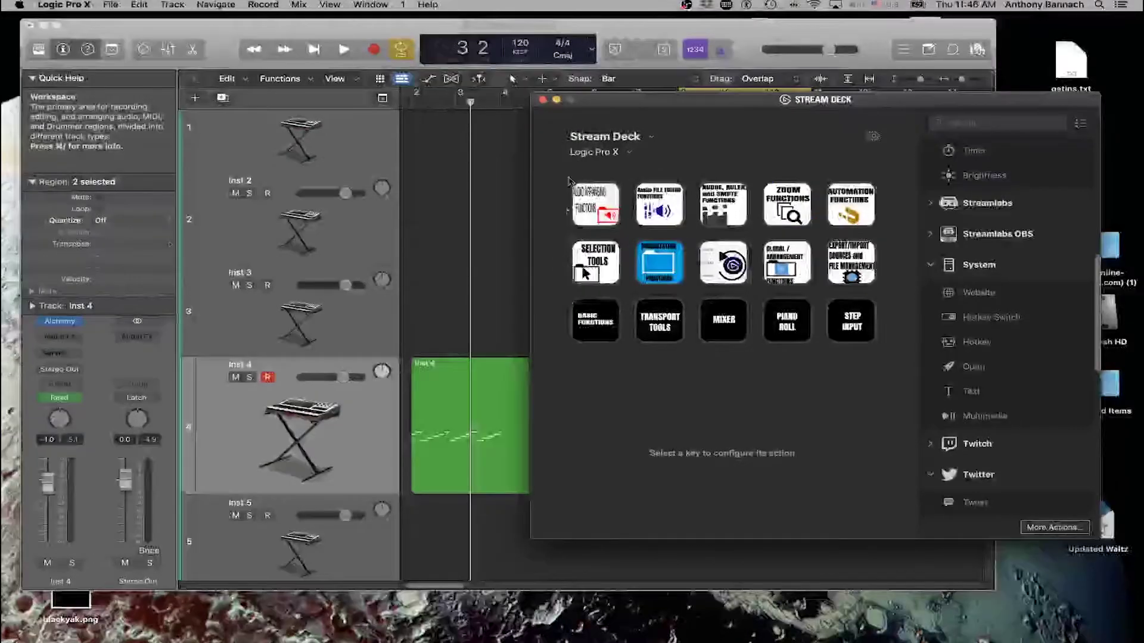
left_click_drag(594, 100, 619, 330)
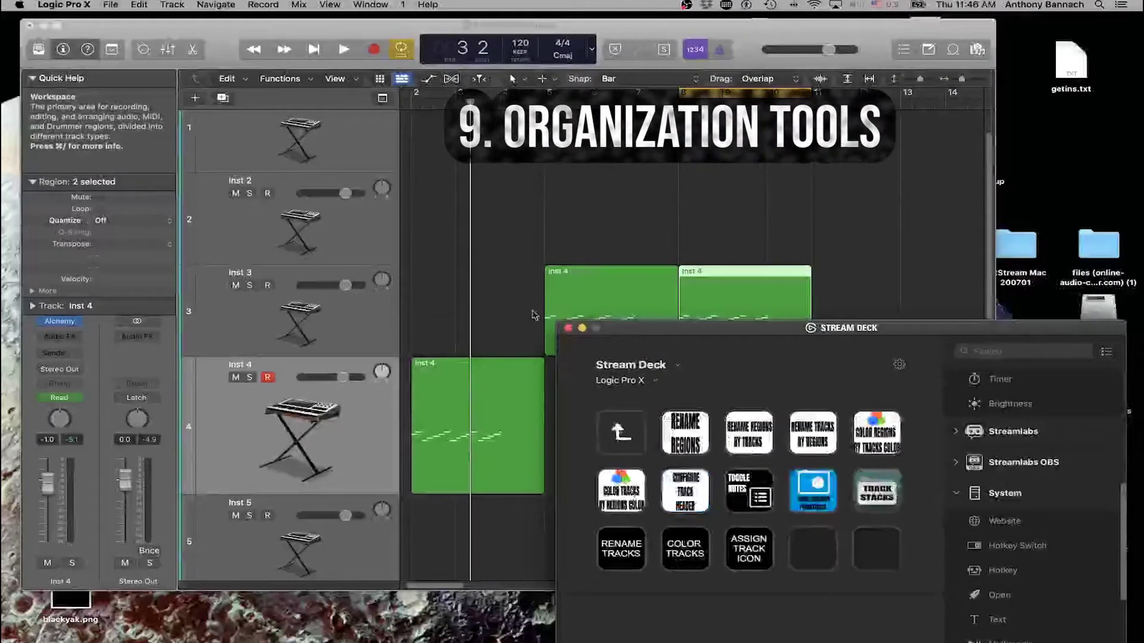
Step: Select all five regions on tracks 3 and 4 and rename them as synth
left_click(505, 248)
key("super+Down")
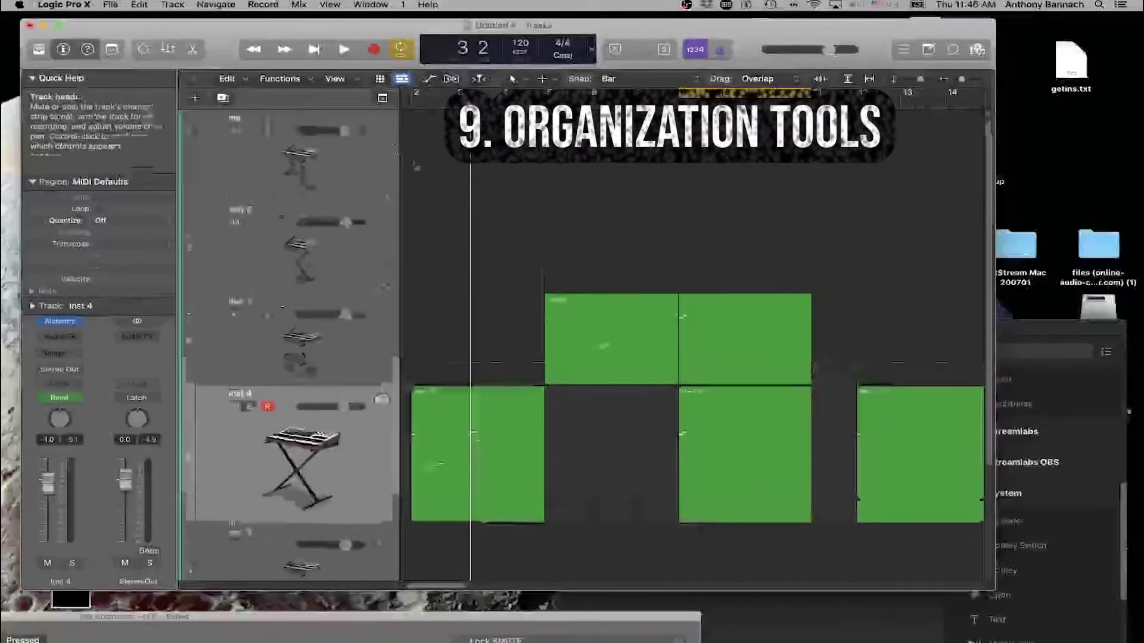
scroll(759, 311, "left", 3)
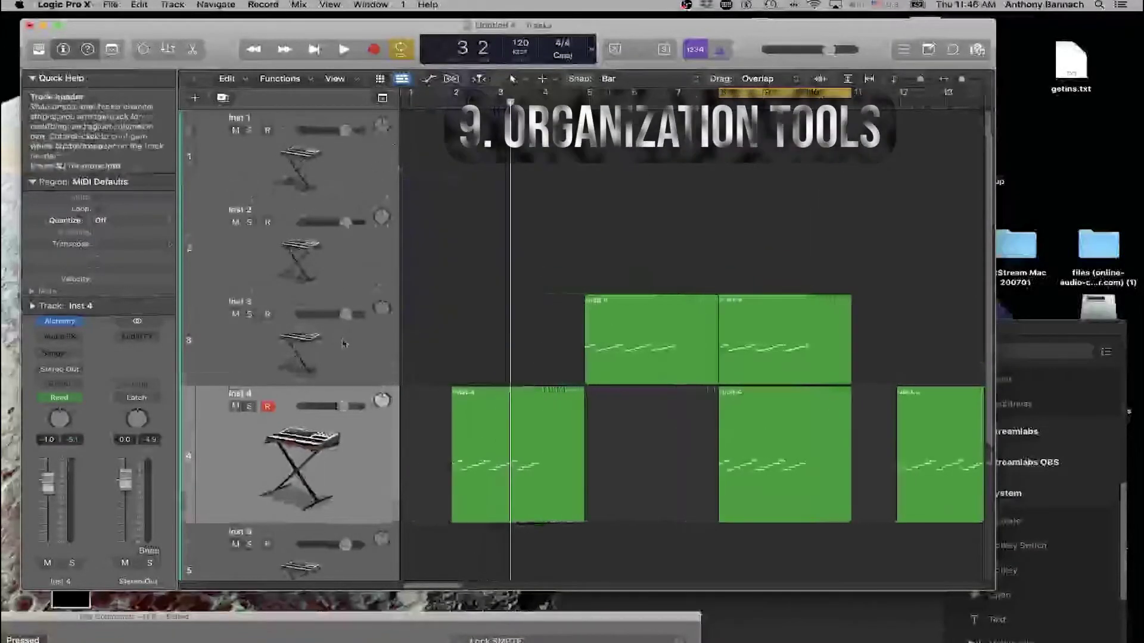
left_click_drag(402, 195, 923, 536)
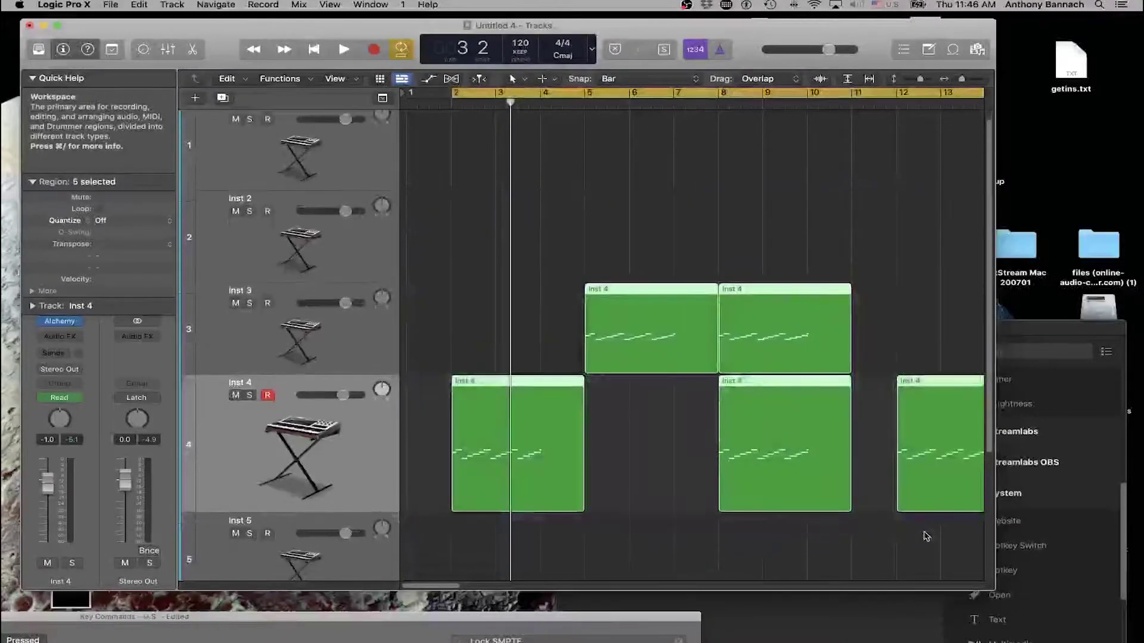
key("shift+n")
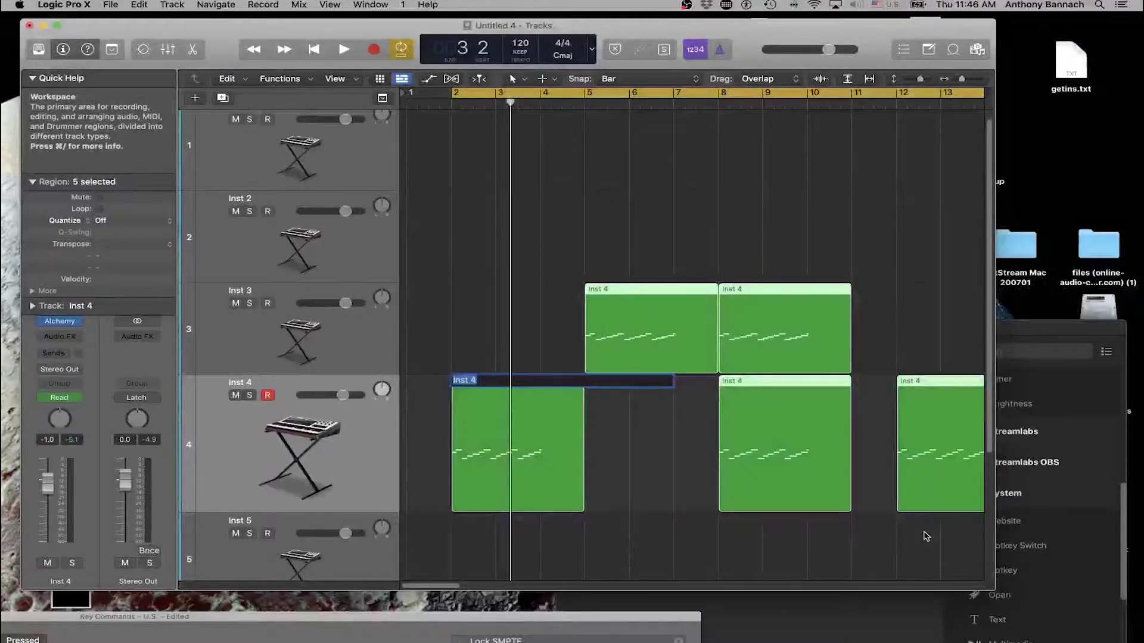
type("synth")
key("Return")
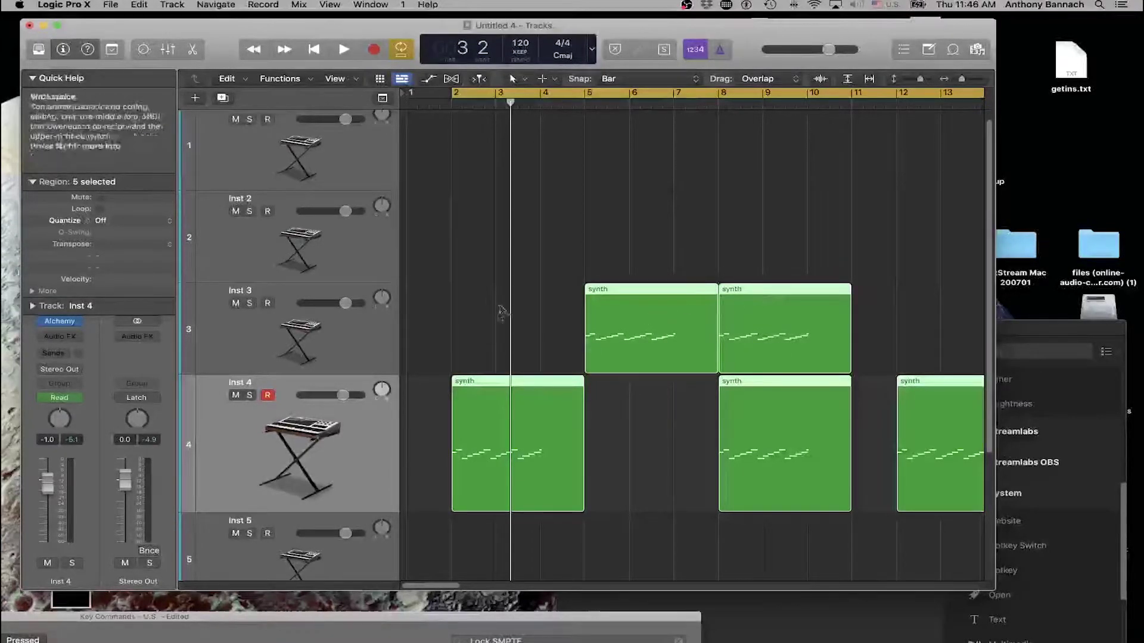
Step: Rename the five selected regions after their tracks, and clear the selection
key("alt+shift+n")
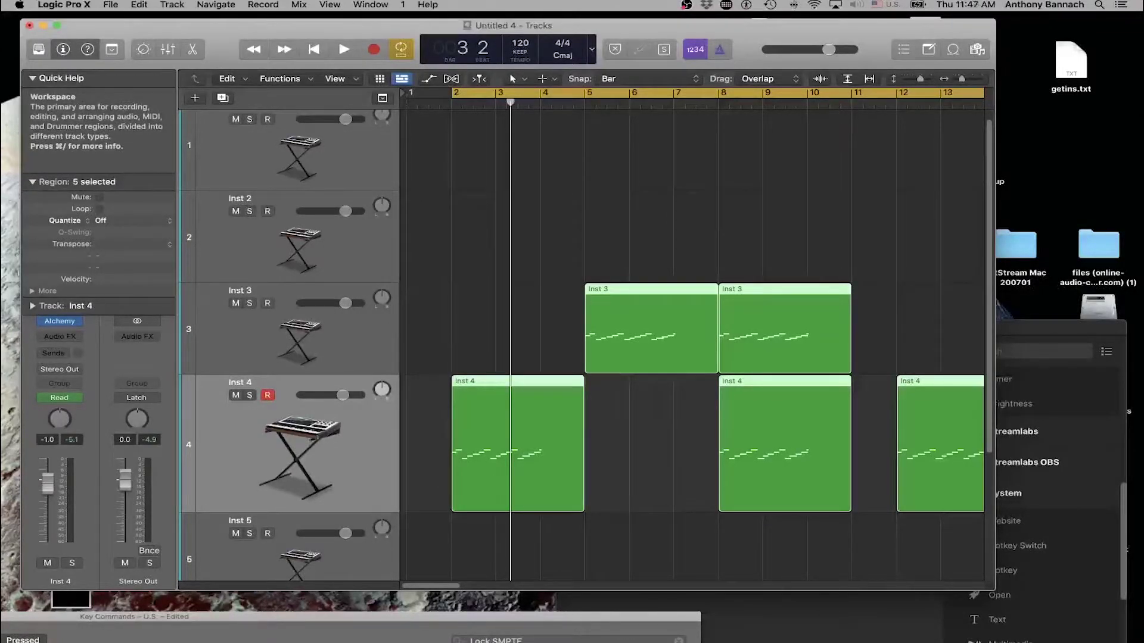
left_click(1065, 321)
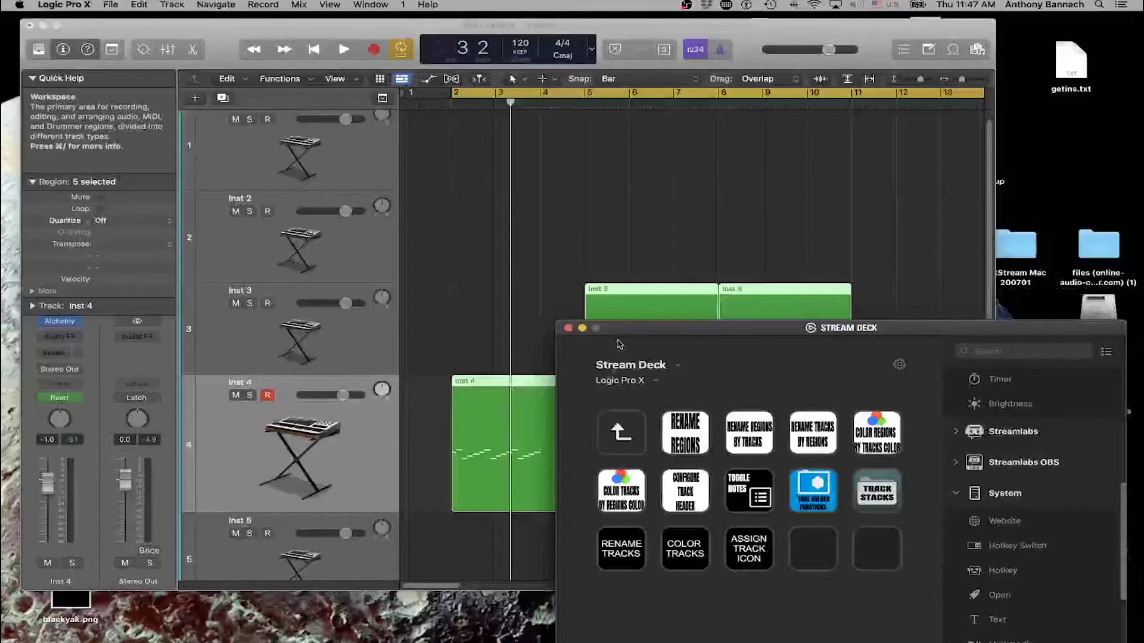
left_click(554, 307)
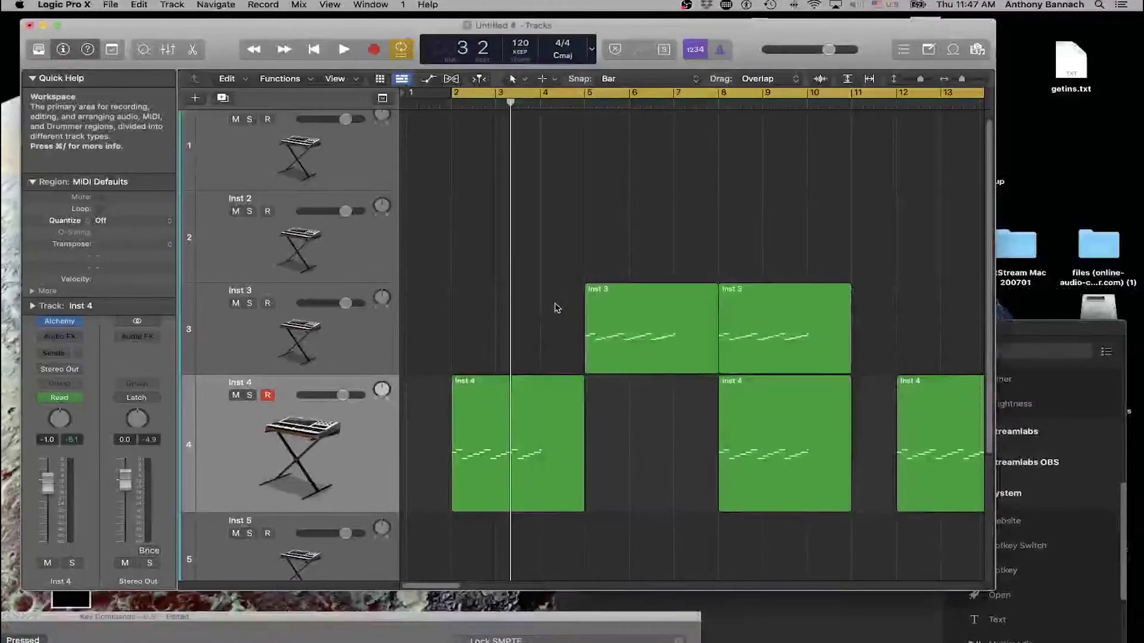
Step: Rename tracks 3 and 4 after their regions, using the first region on each track
left_click_drag(480, 265, 694, 516)
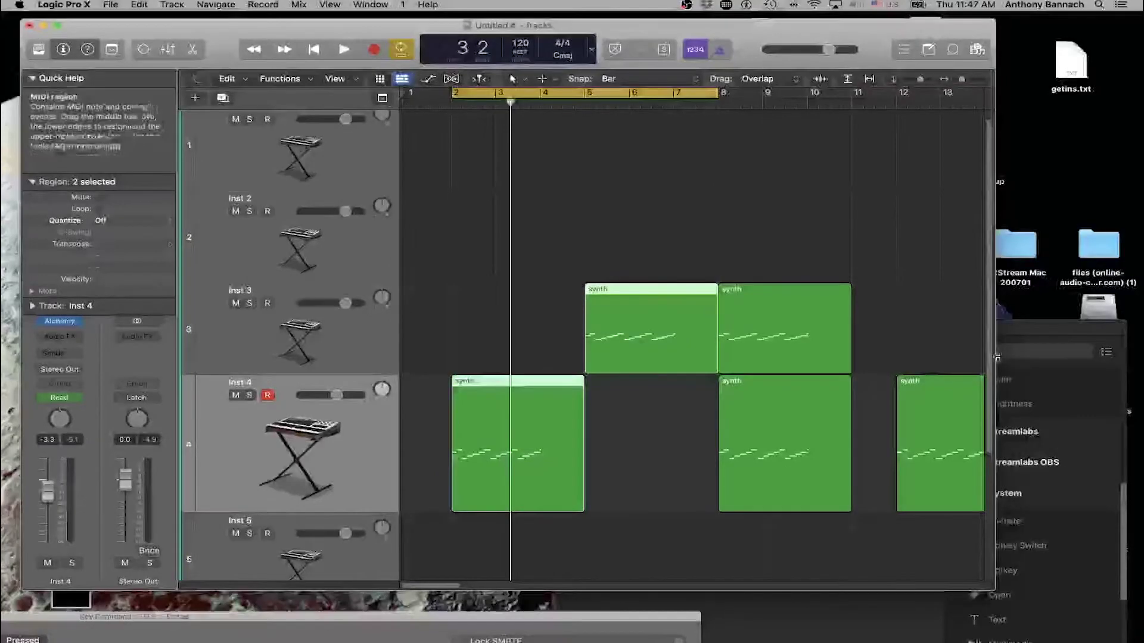
left_click(996, 332)
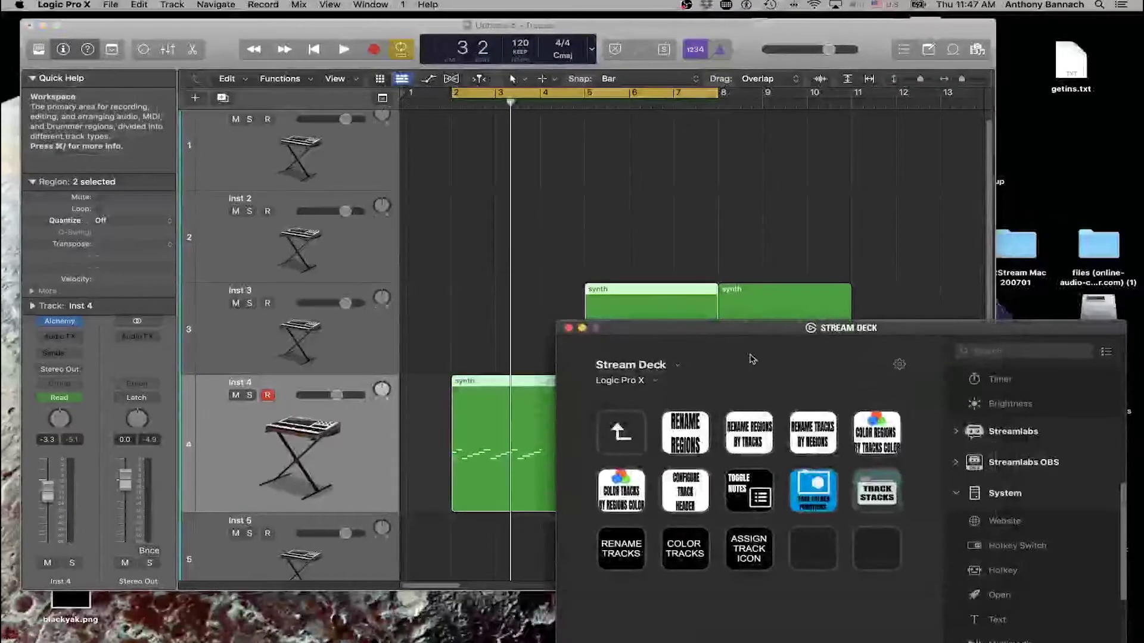
left_click(569, 314)
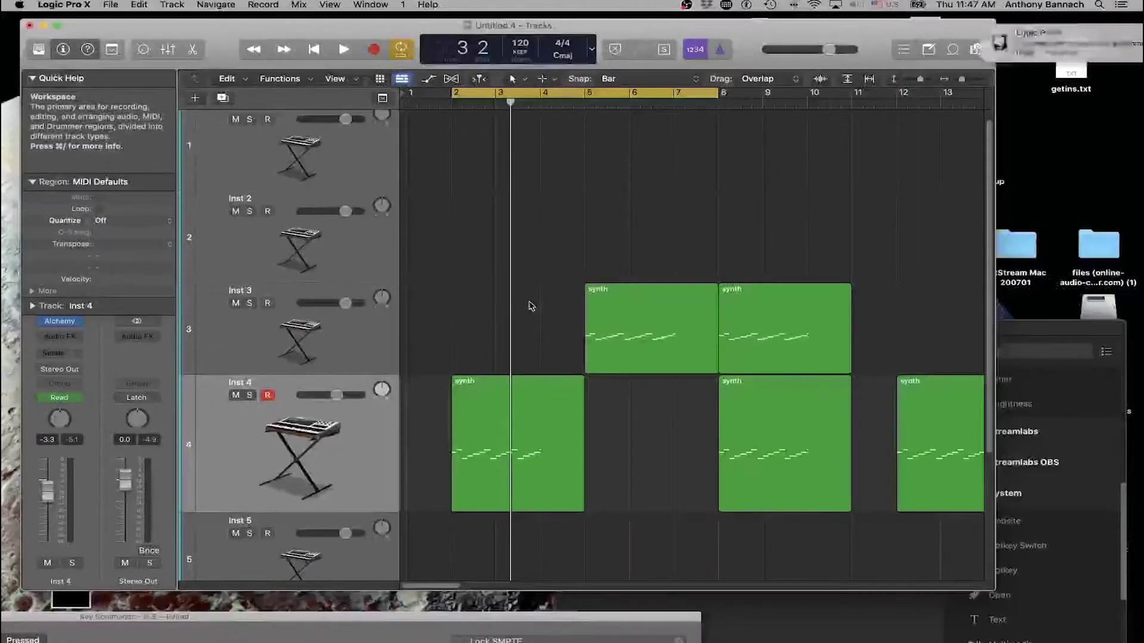
left_click(582, 441)
left_click(604, 472)
left_click(572, 447)
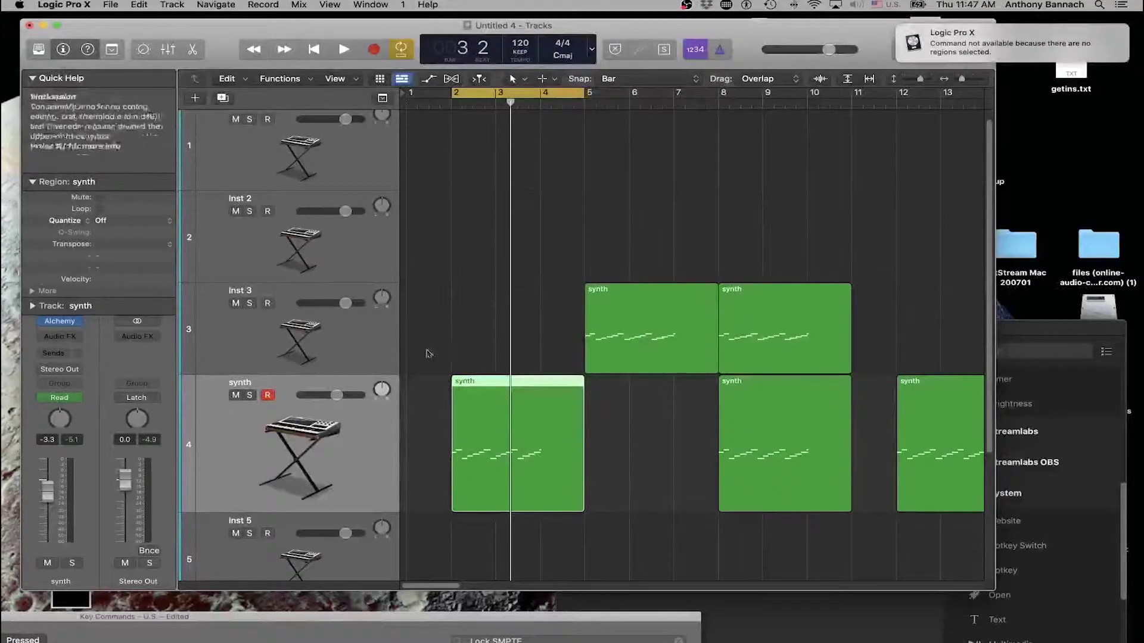
left_click(529, 358)
left_click_drag(529, 358, 620, 383)
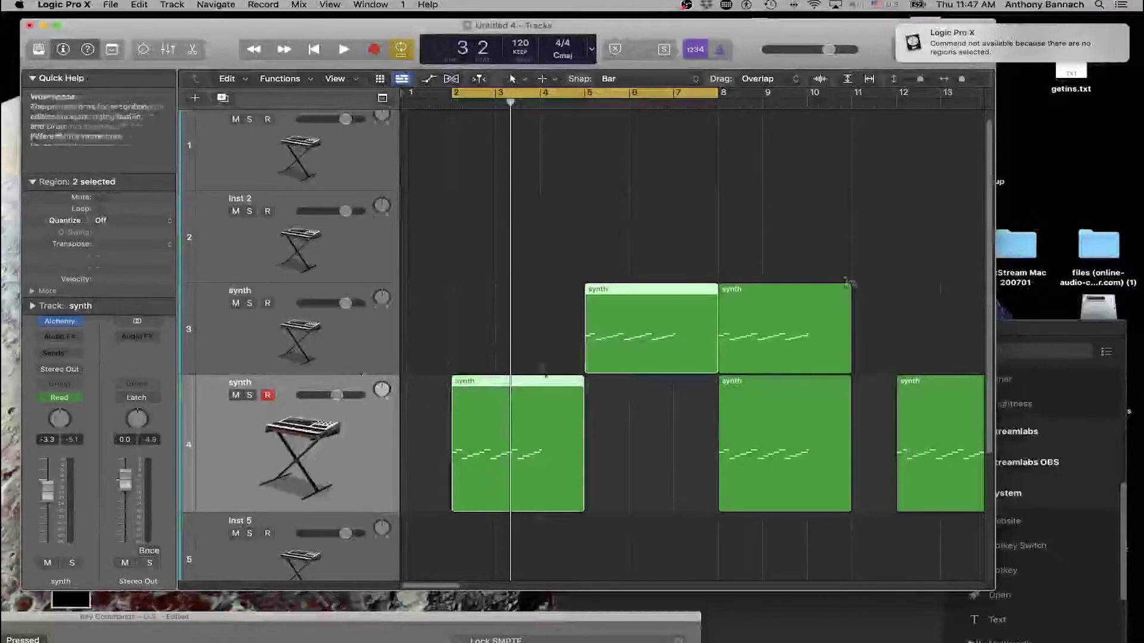
left_click(1033, 343)
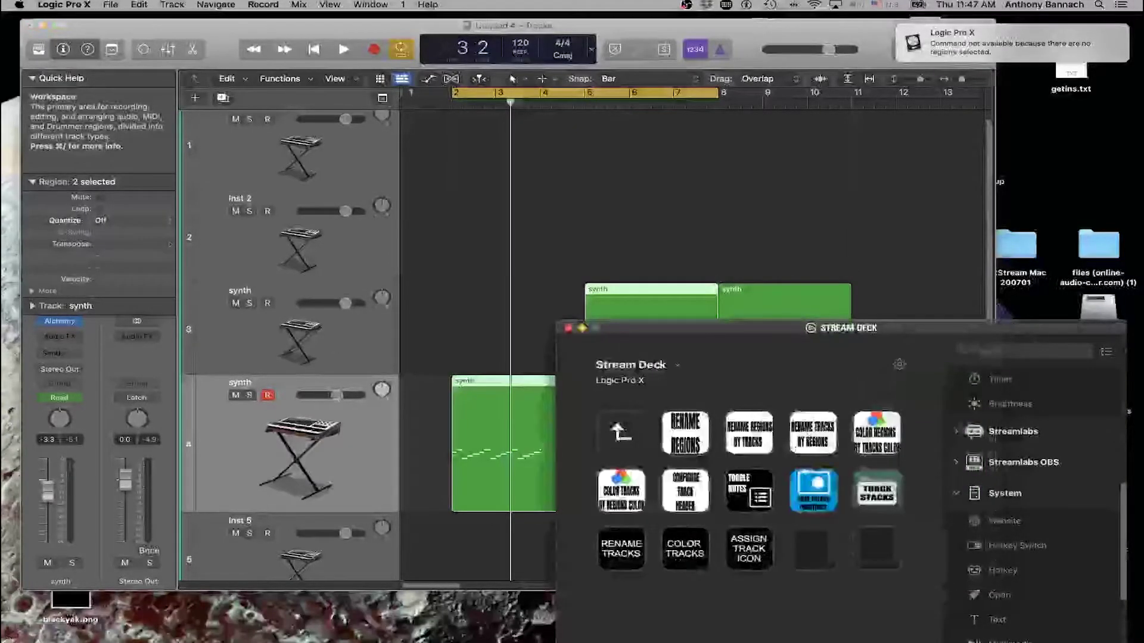
key("z")
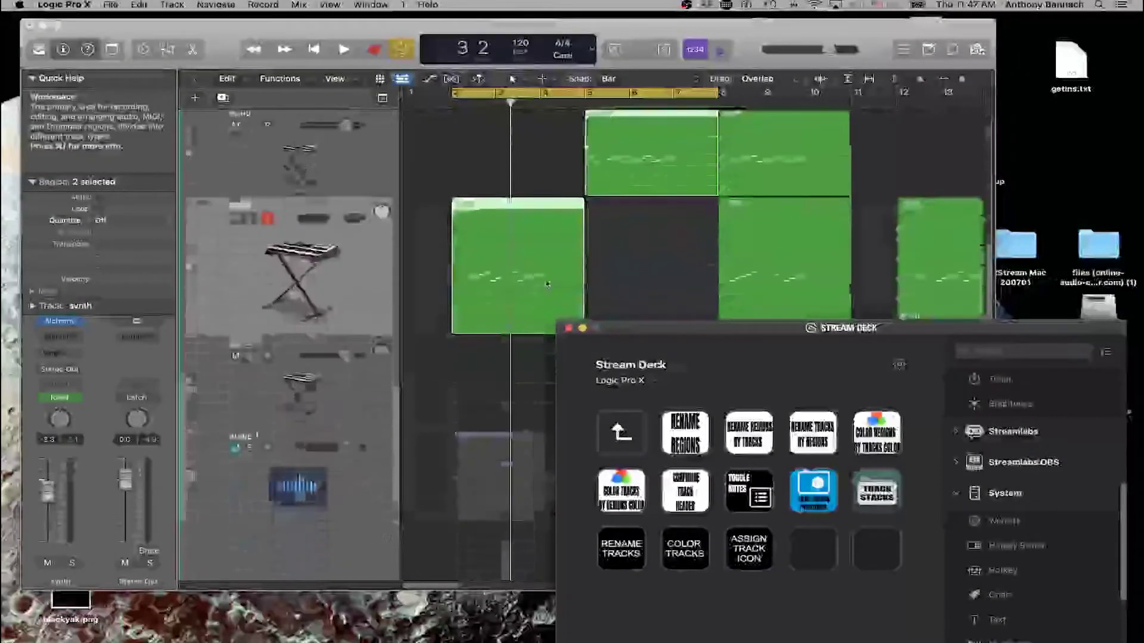
key("z")
left_click(480, 238)
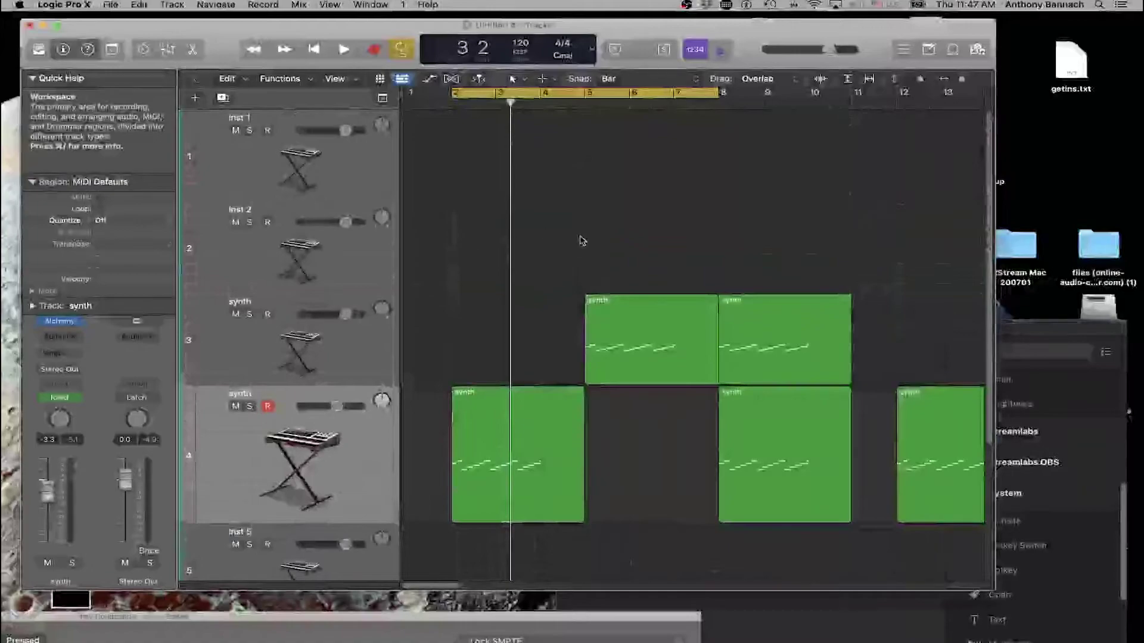
left_click_drag(463, 215, 518, 398)
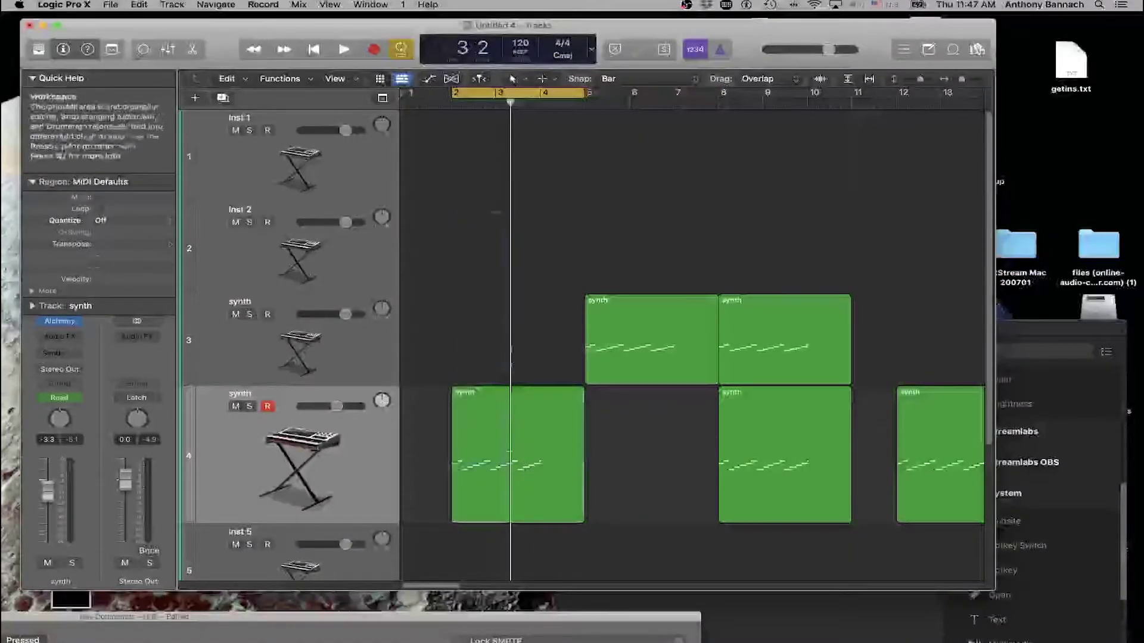
Step: Select the first regions on tracks 3 and 4, and show the color bars in the track headers
left_click(1001, 335)
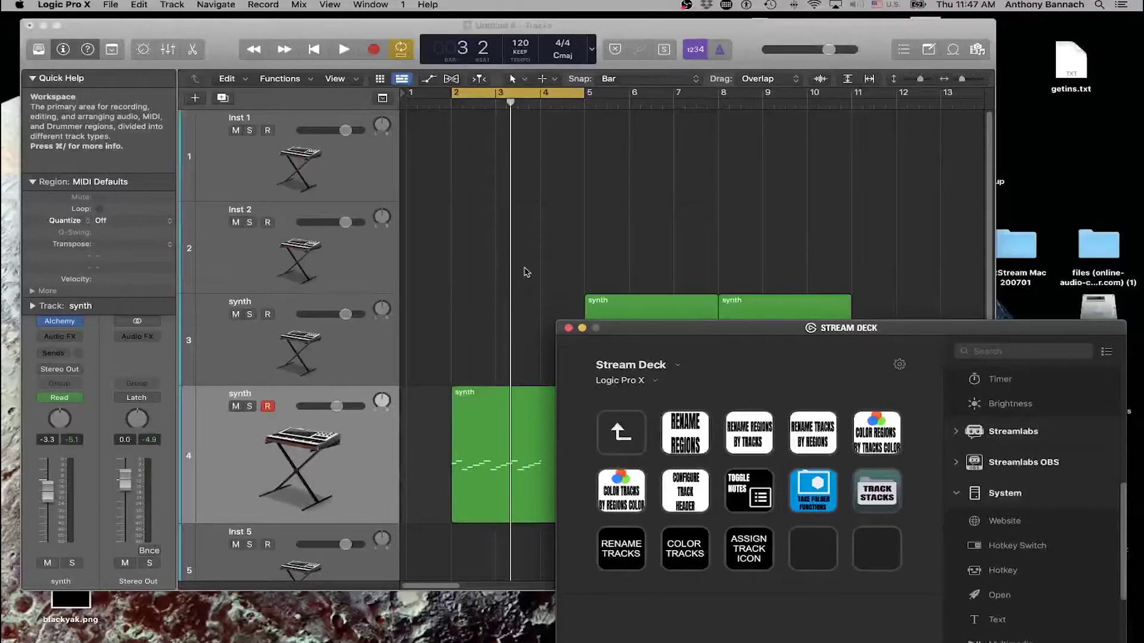
left_click(459, 219)
left_click_drag(467, 209, 594, 482)
key("alt+c")
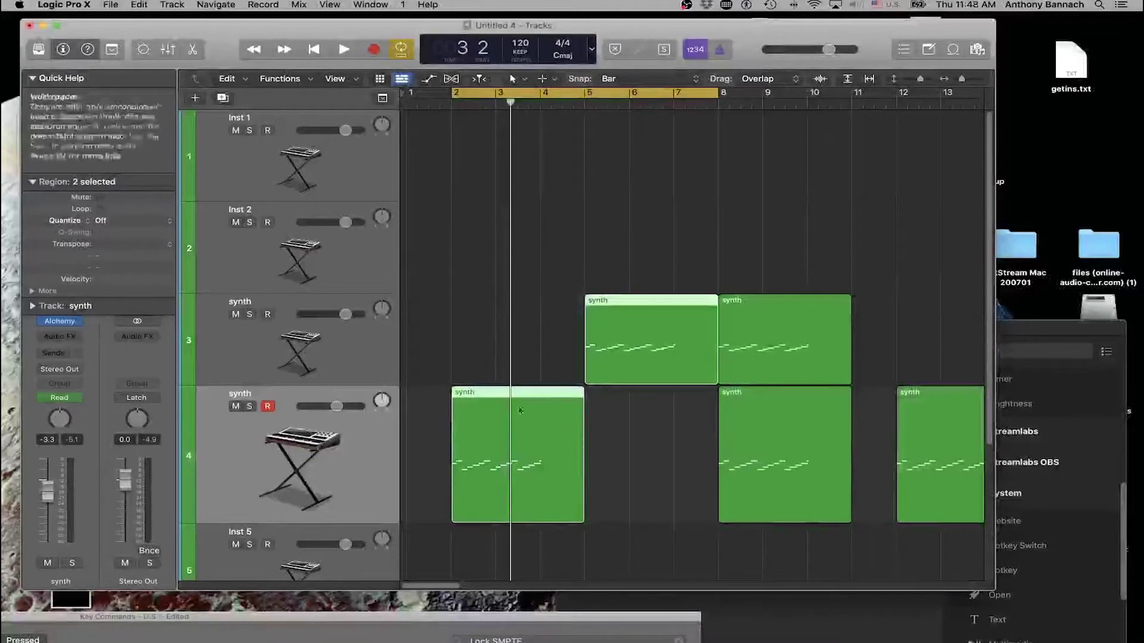
Step: Open the name of track 4 for editing, and look through the commands available for its header
key("shift+Return")
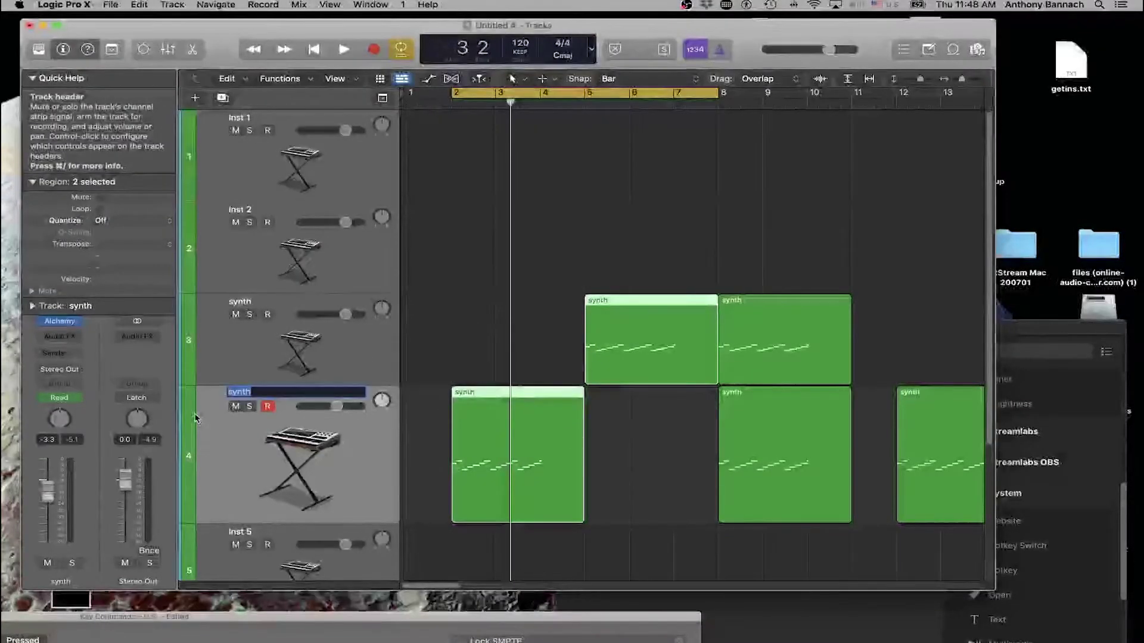
right_click(210, 425)
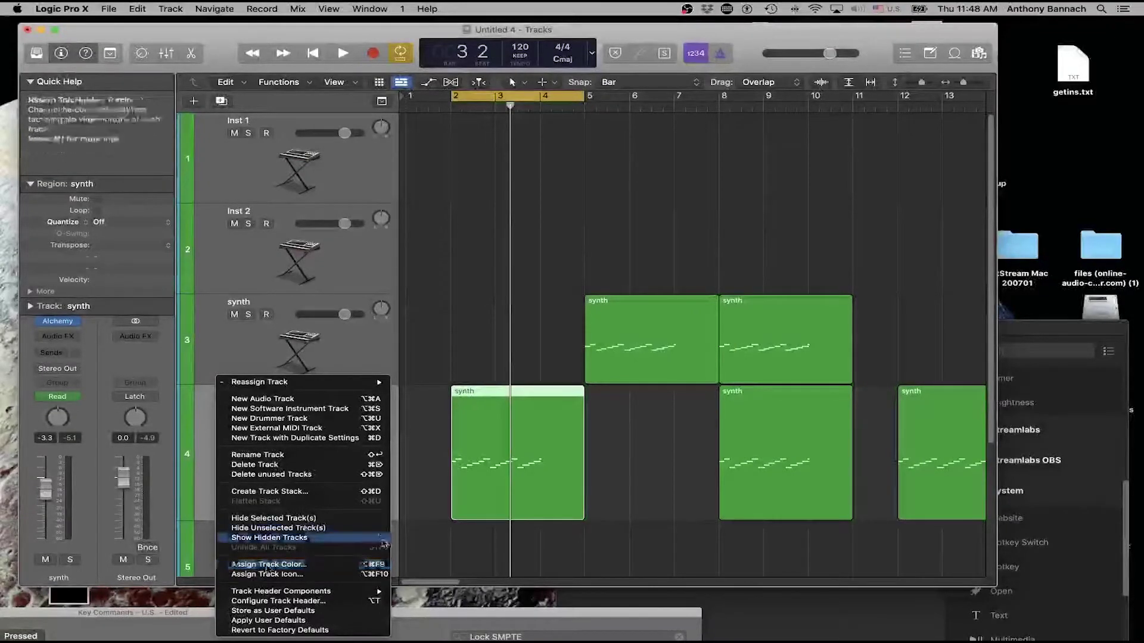
left_click(474, 296)
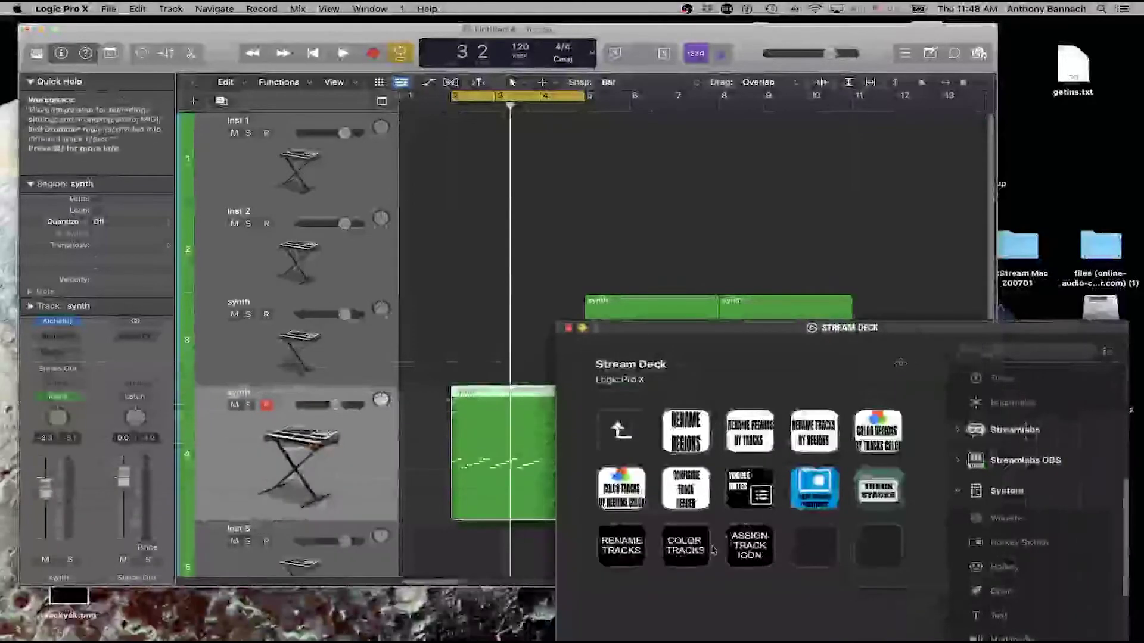
Step: Assign the red keyboard icon from the Keyboards category to track 4
left_click(486, 382)
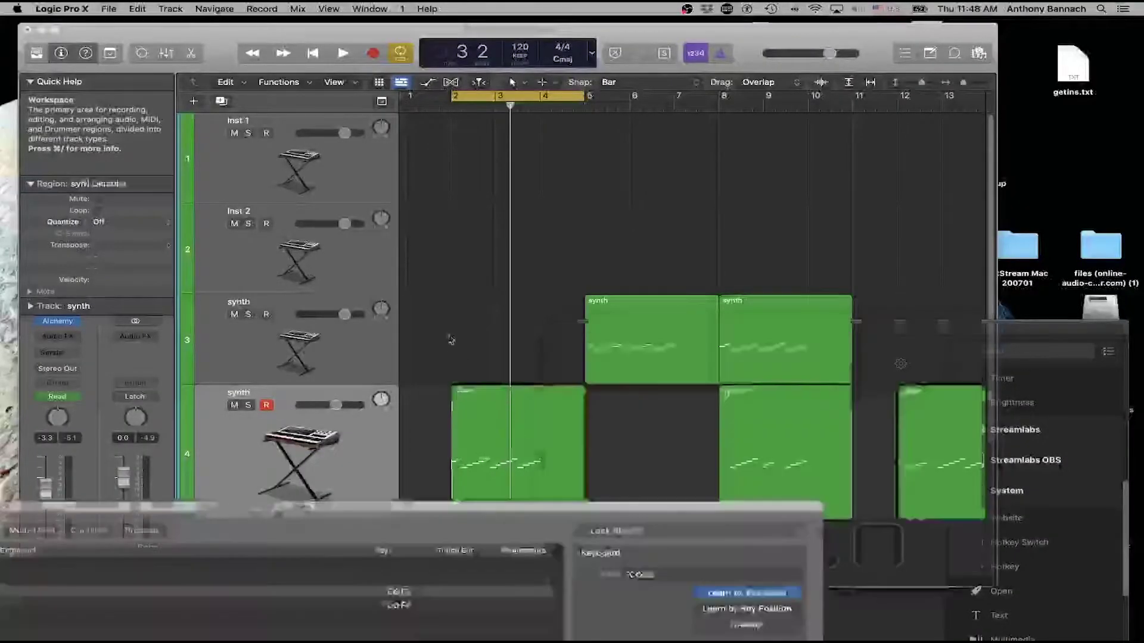
left_click(512, 429)
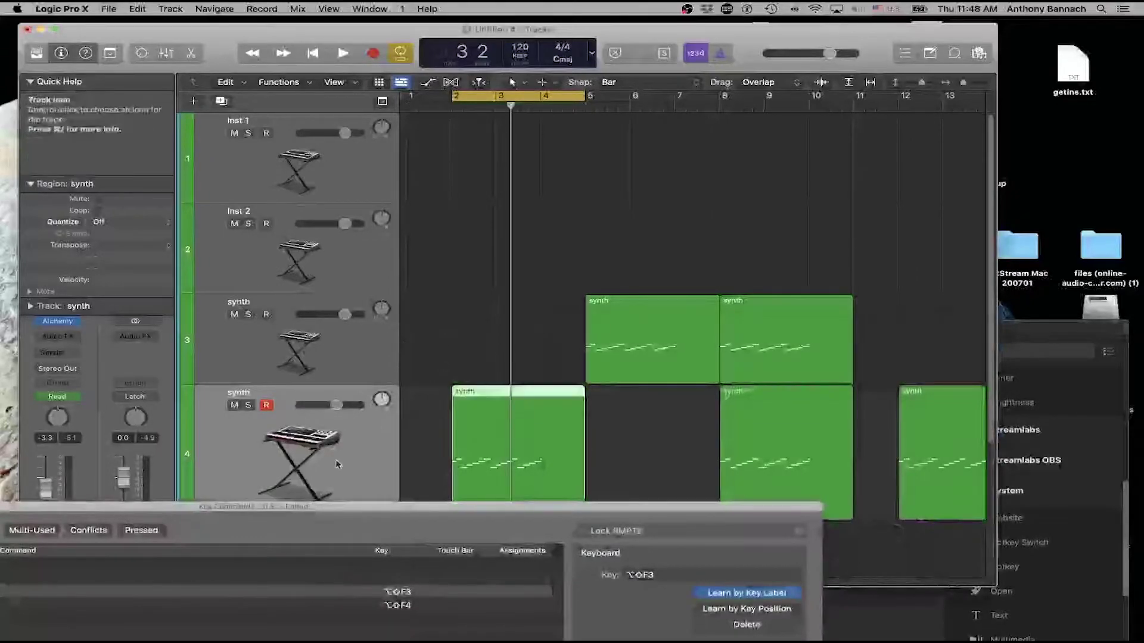
left_click(298, 346)
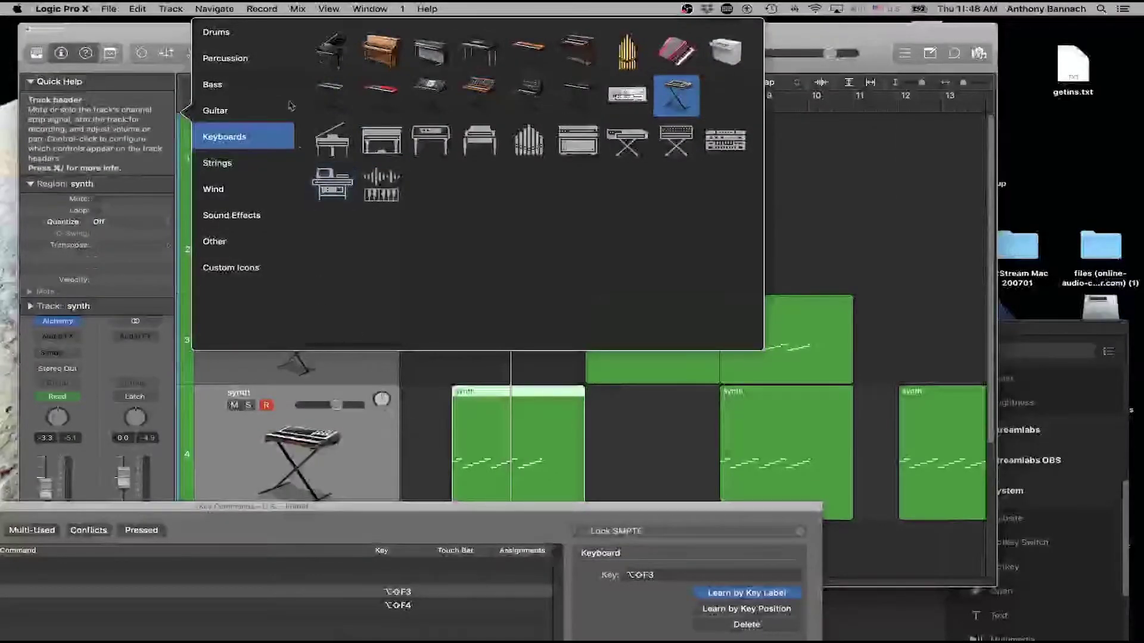
left_click(377, 111)
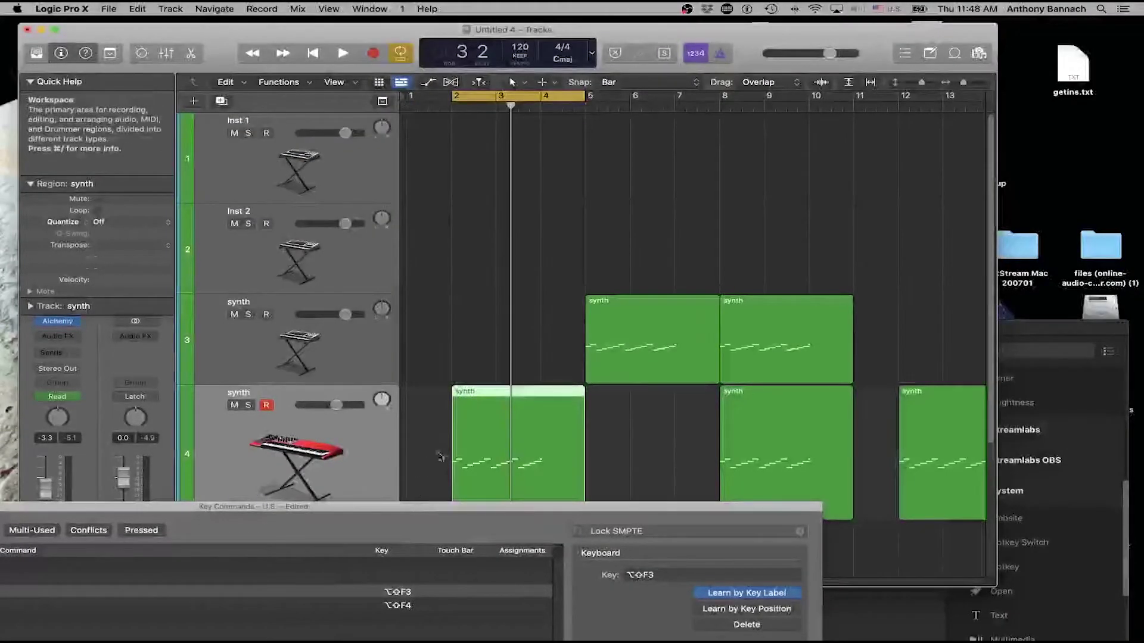
Step: Close the Key Commands window and color track 3 purple from the color palette
key("alt+k")
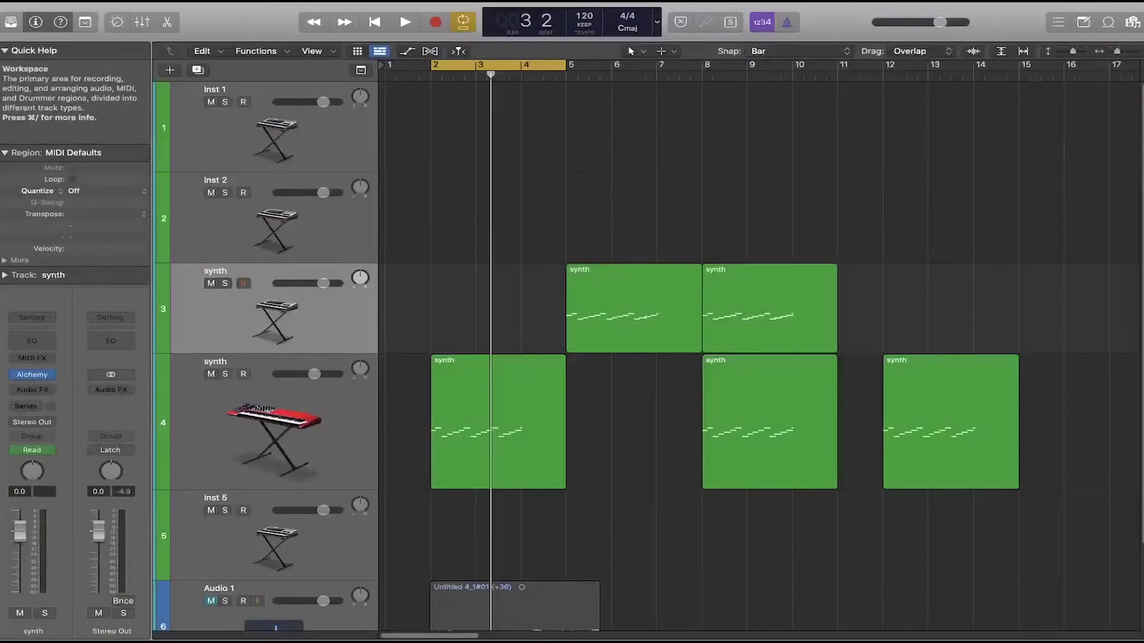
key("alt+c")
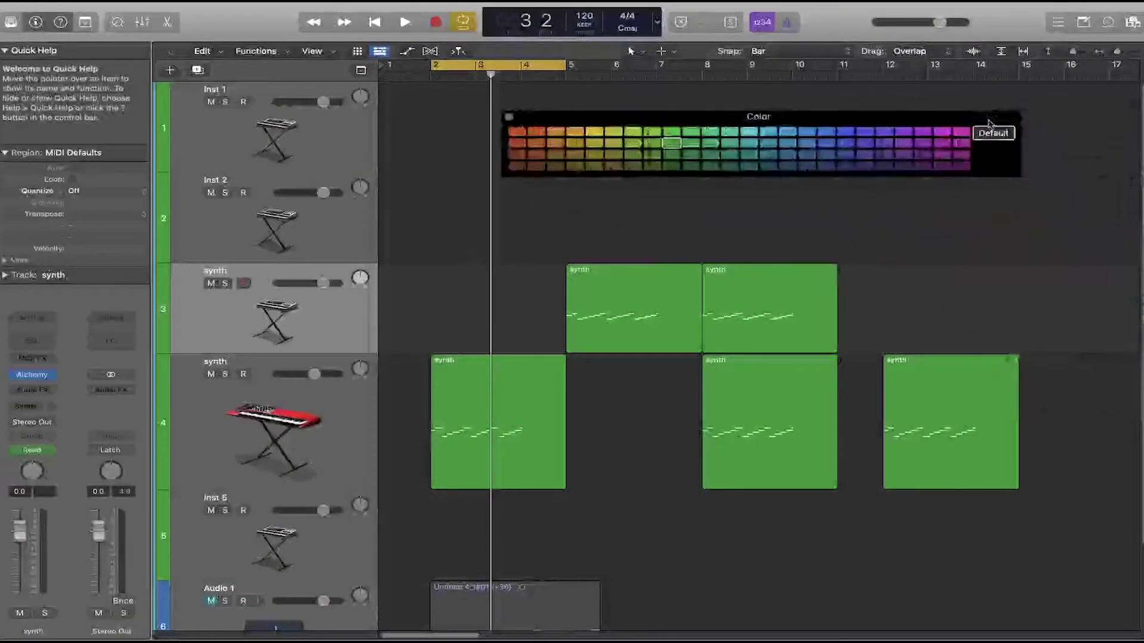
left_click(903, 143)
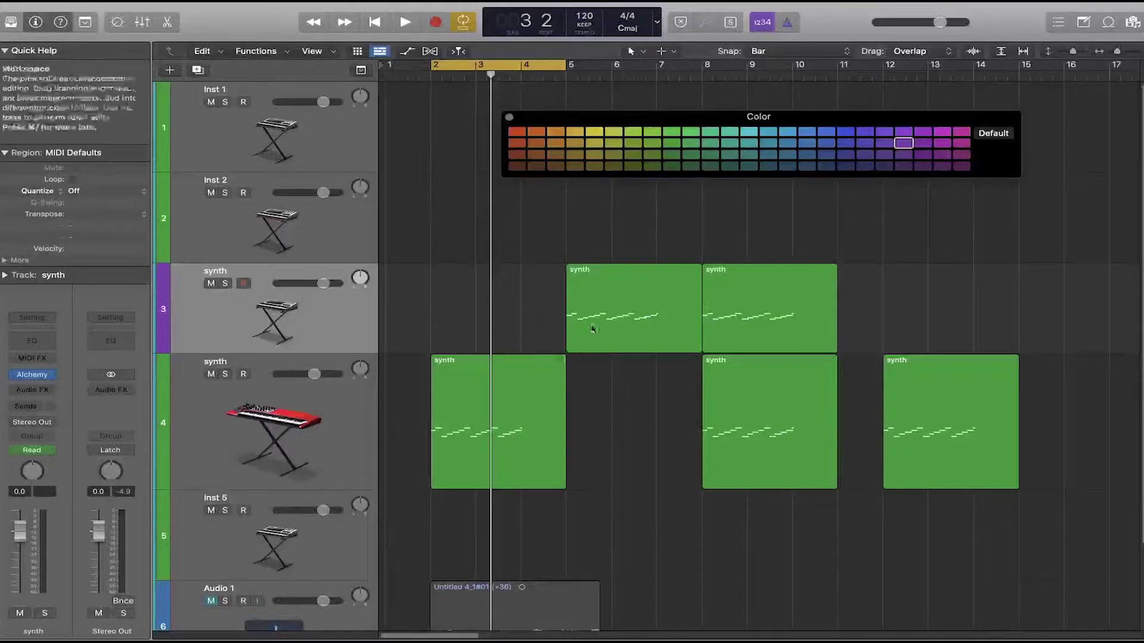
Step: Set the cycle range around the regions on track 3, and color both regions purple
key("super+u")
left_click(593, 323)
key("super+u")
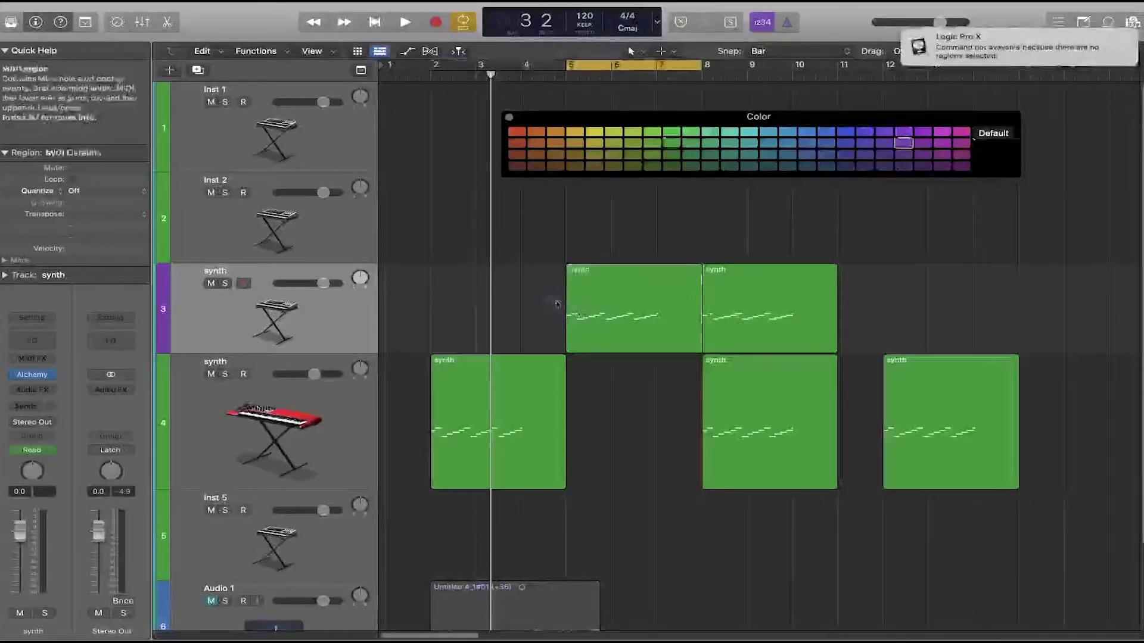
left_click(763, 316, "shift")
left_click(903, 143)
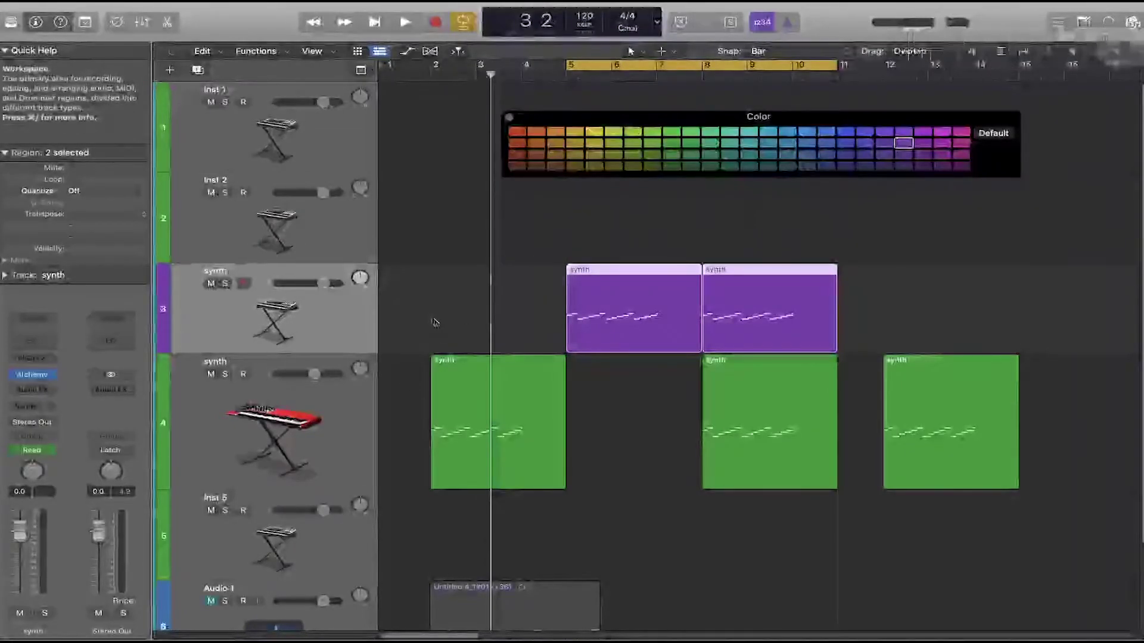
Step: Close the color palette and create a summing stack from the Inst 2 track
scroll(434, 322, "down", 2)
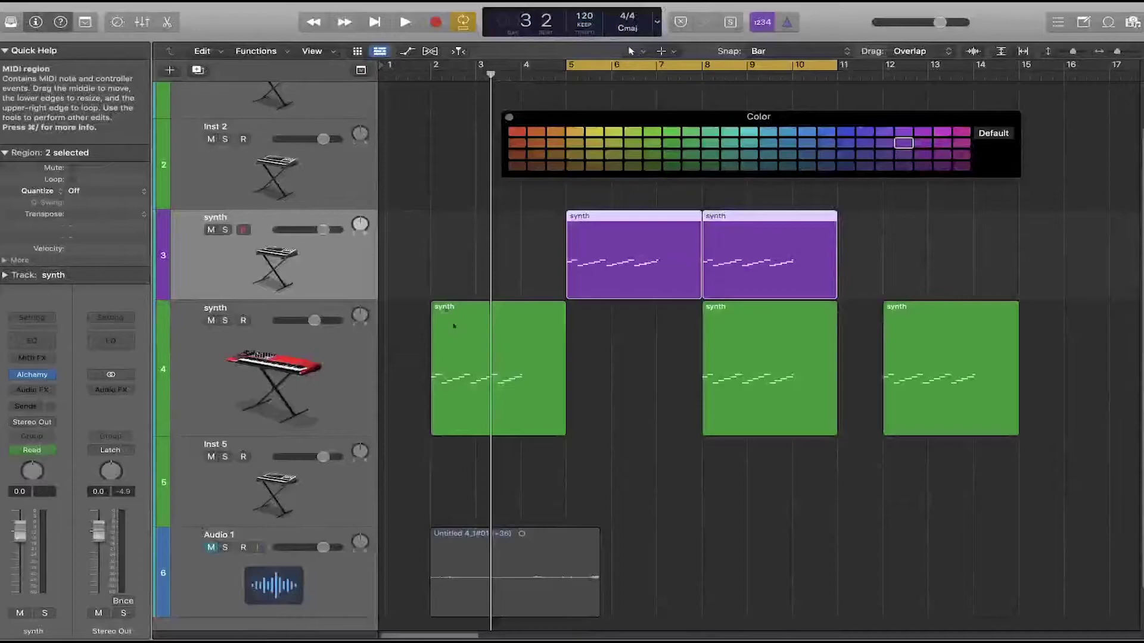
left_click(290, 176)
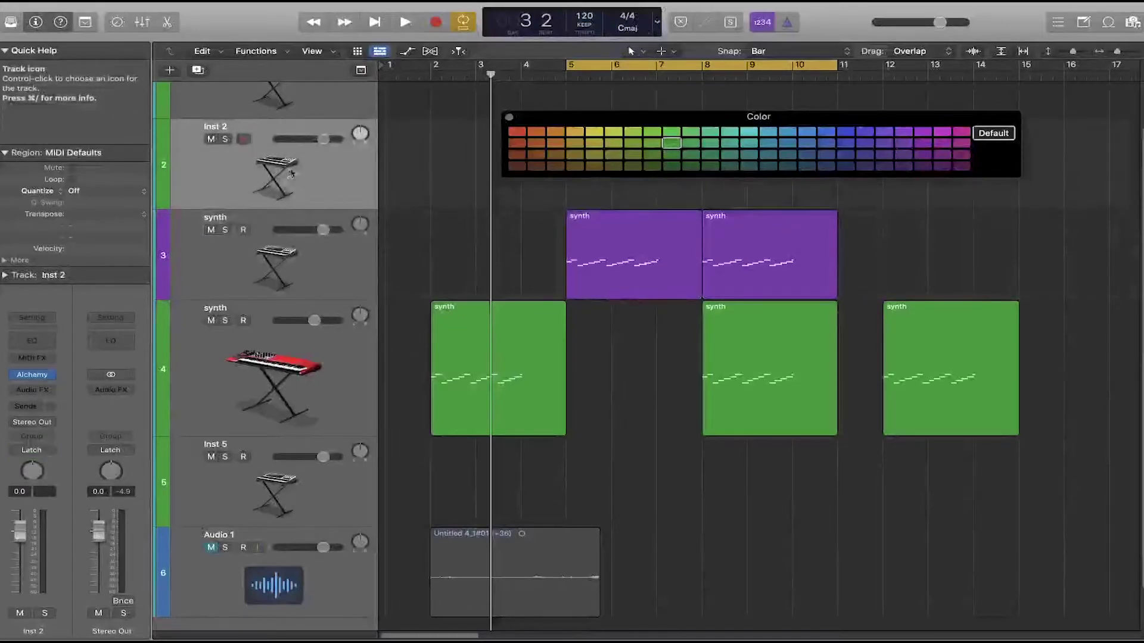
left_click(508, 118)
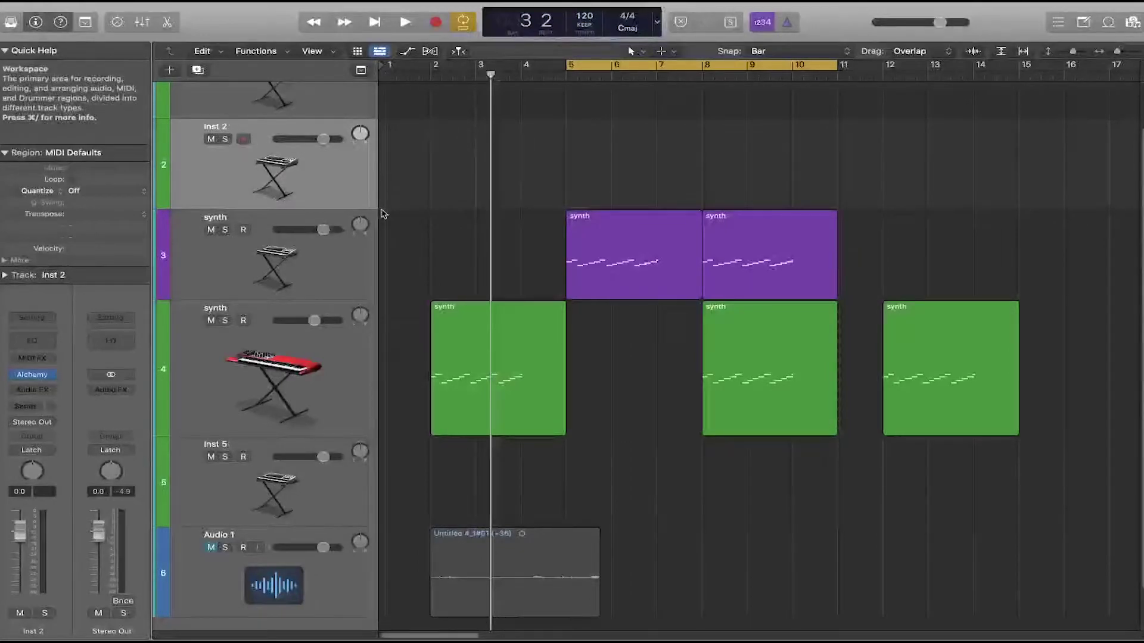
key("super+shift+d")
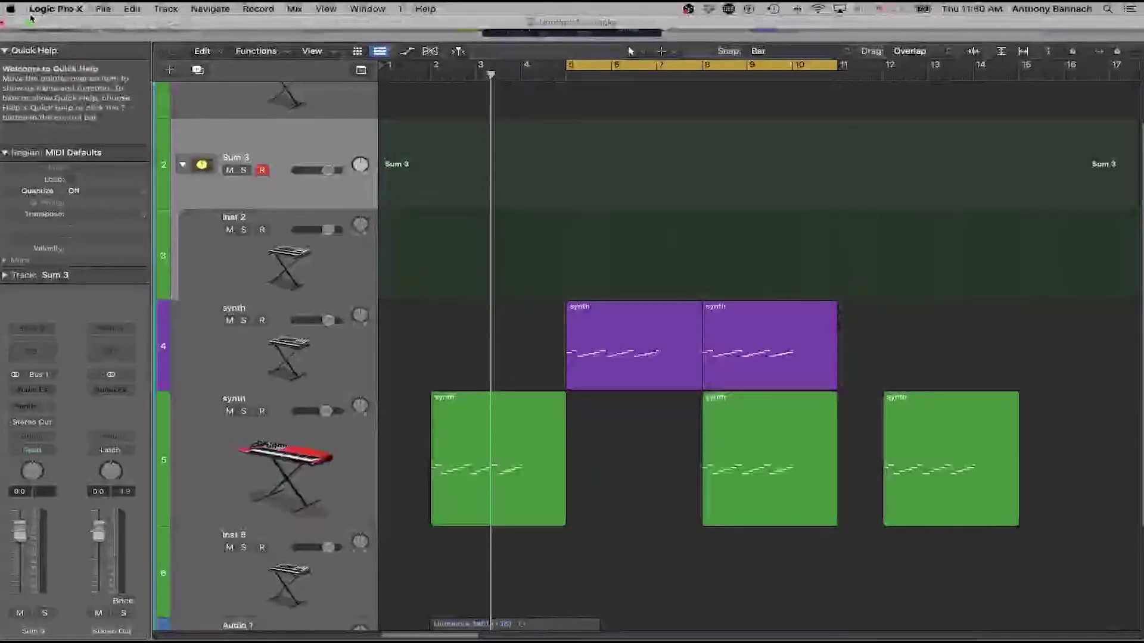
Step: Leave full screen, switch to Stream Deck and go from the track stack folder back up to its parent folder
left_click(31, 20)
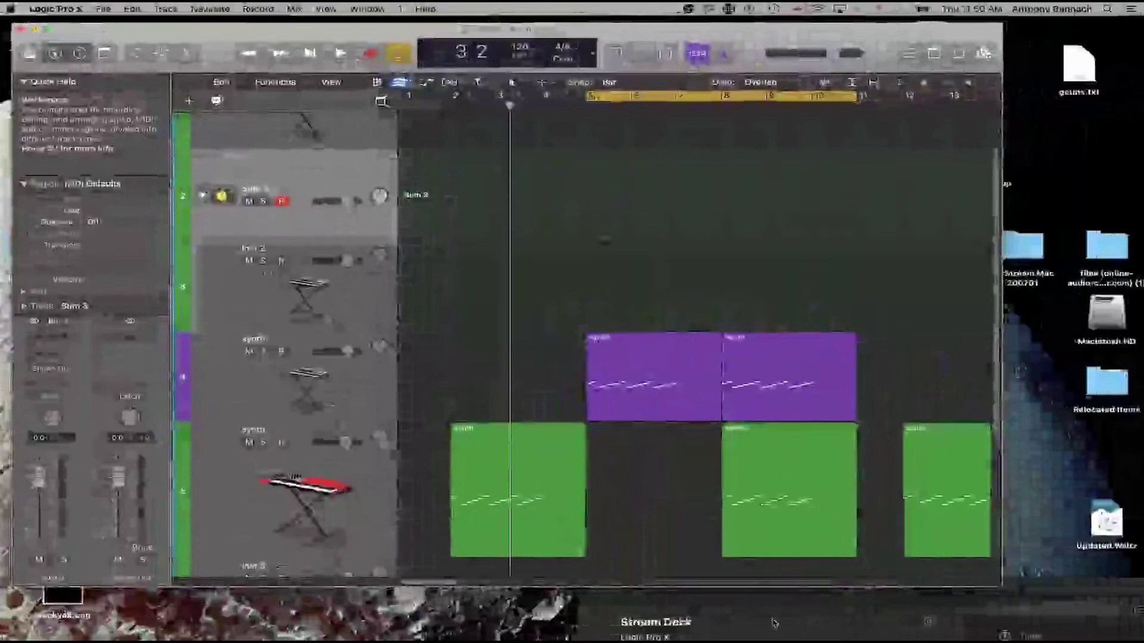
left_click_drag(758, 607, 583, 261)
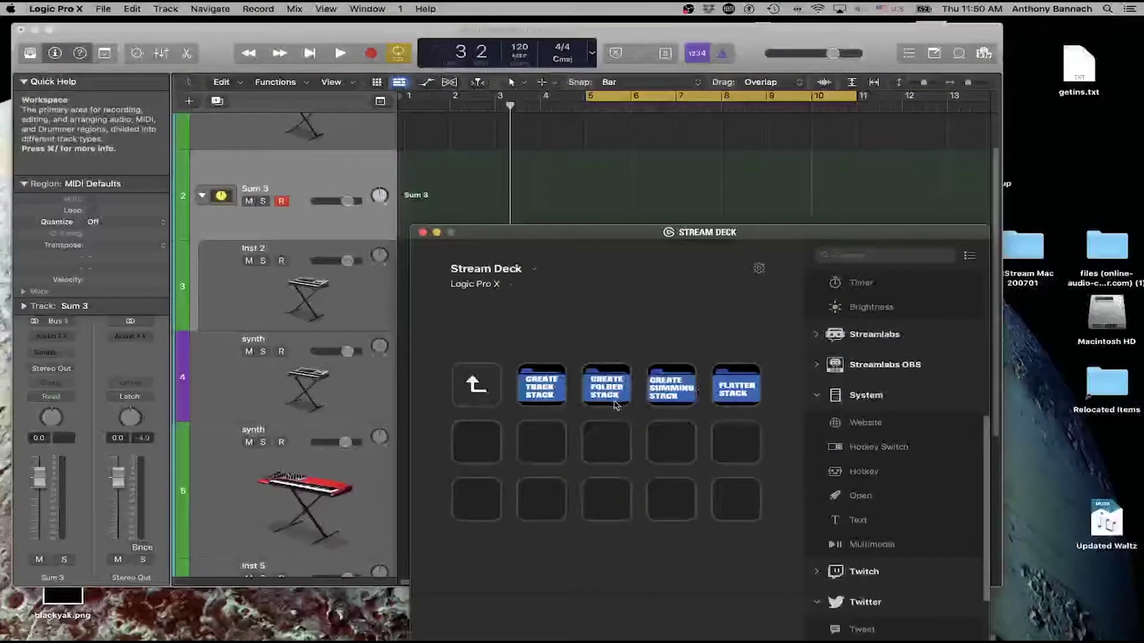
double_click(484, 397)
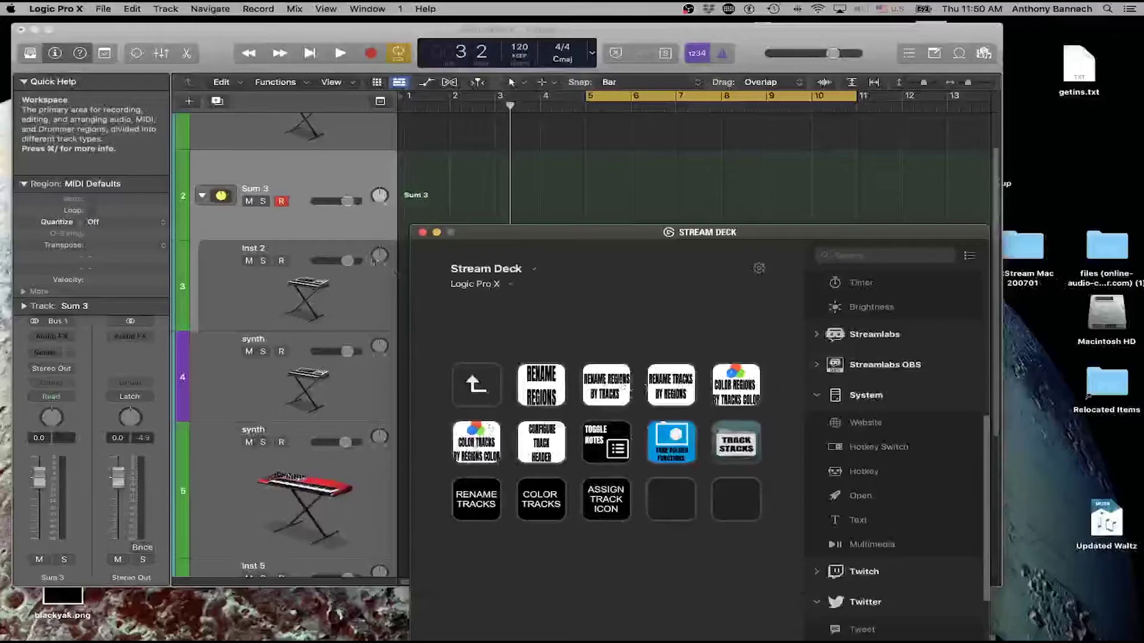
Step: Move both synth tracks into the Sum 3 stack above Inst 2, keeping the tracks unmuted, and deselect all regions
left_click(325, 213)
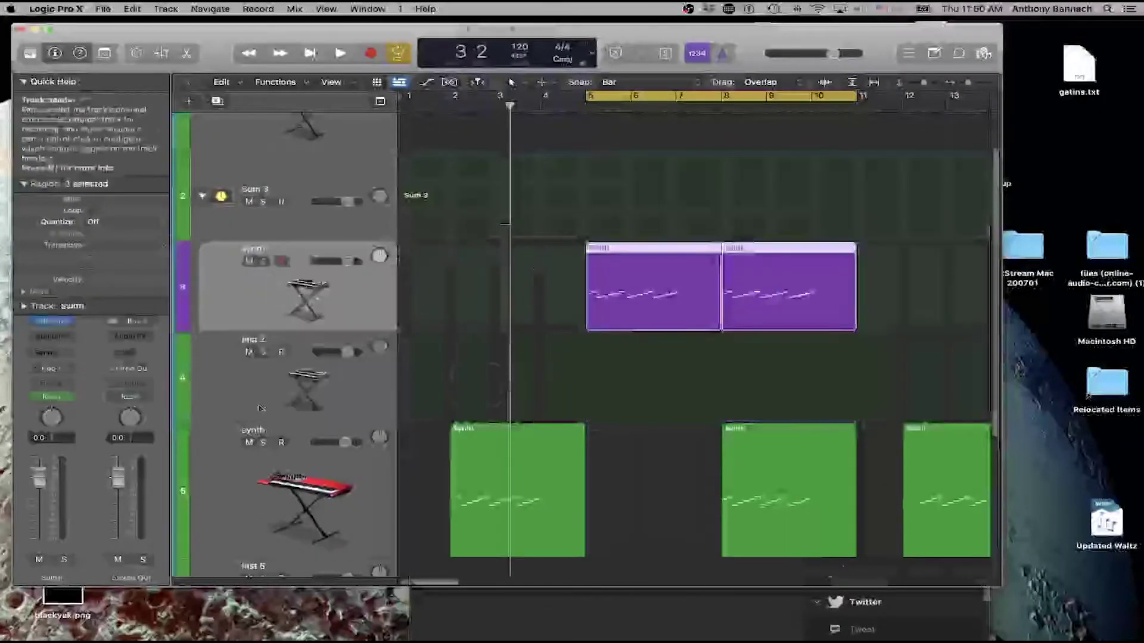
left_click(789, 488)
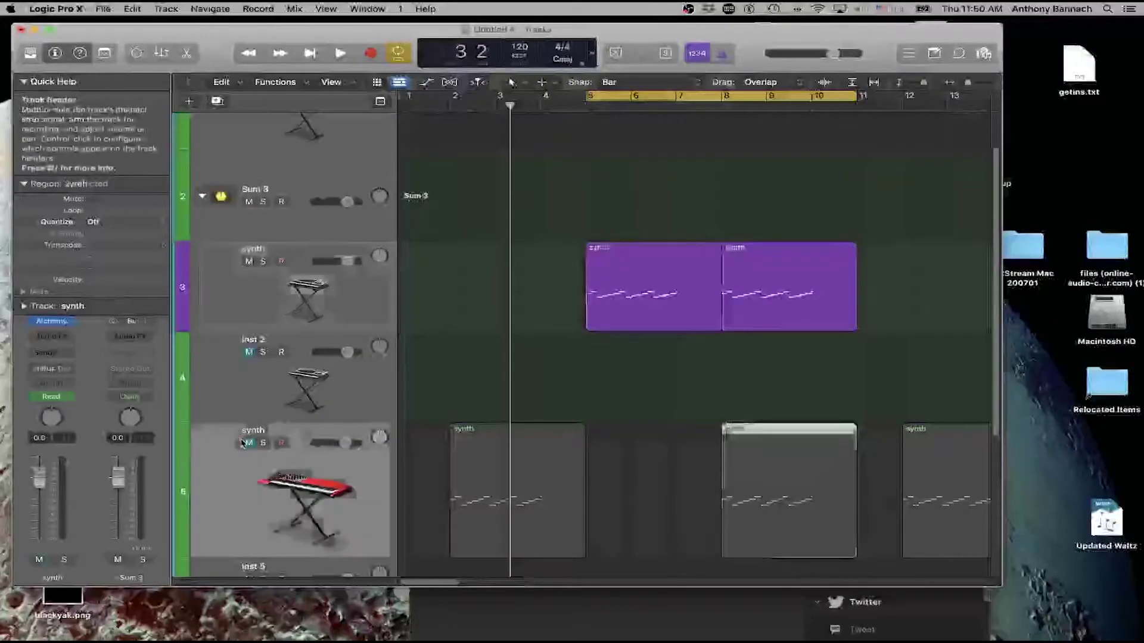
left_click(249, 352)
left_click_drag(224, 486, 235, 351)
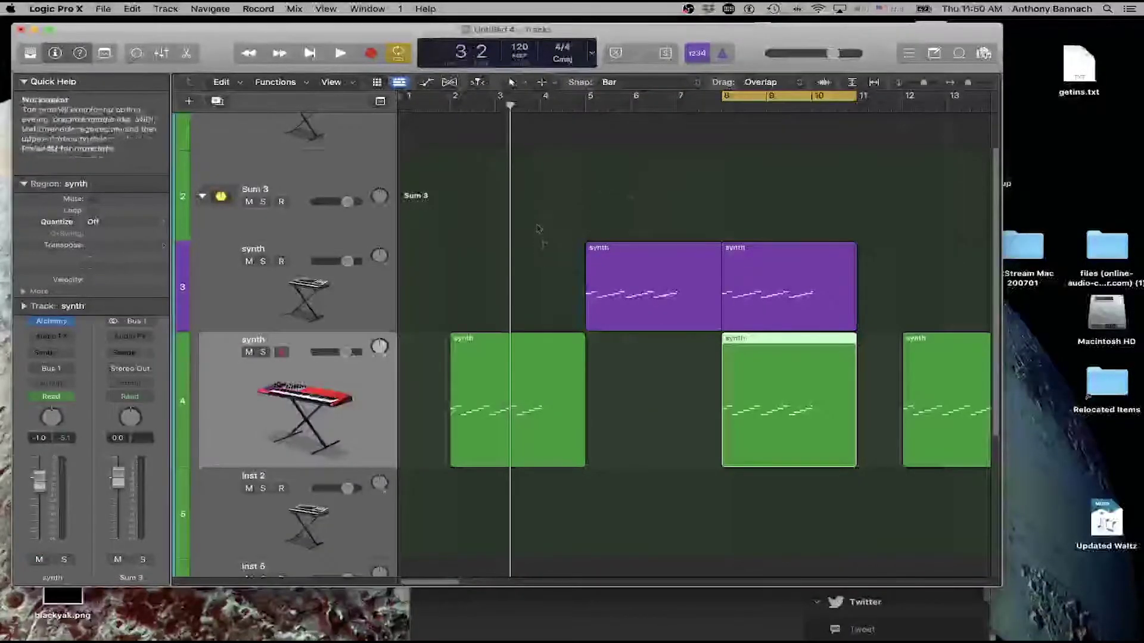
left_click(476, 256)
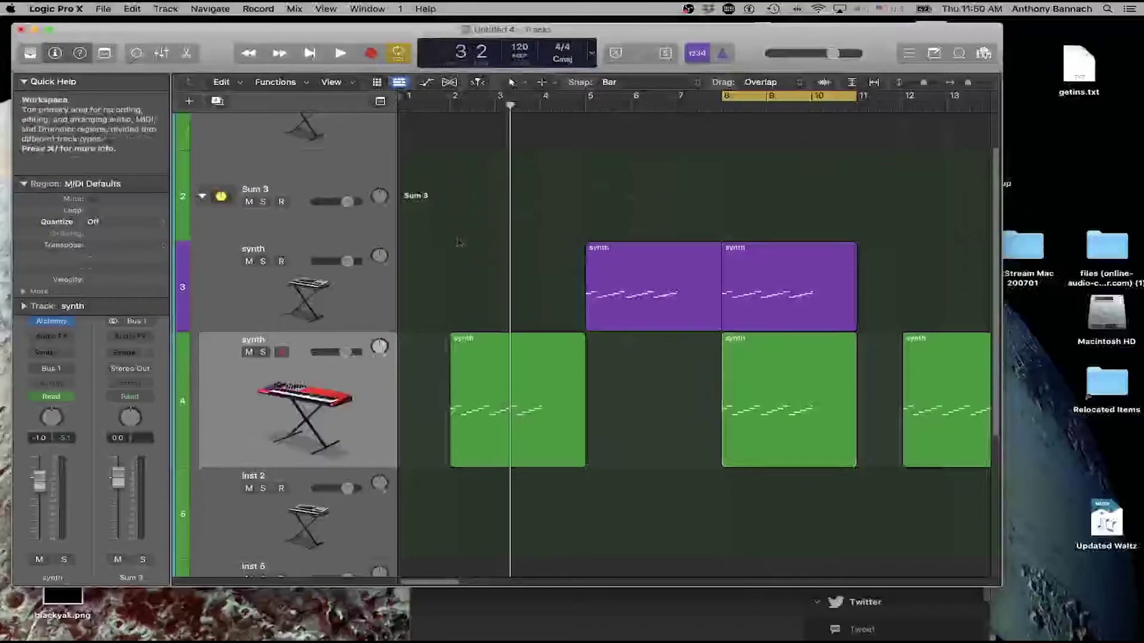
Step: Color the Sum 3 stack the same purple as the first synth track
left_click(315, 185)
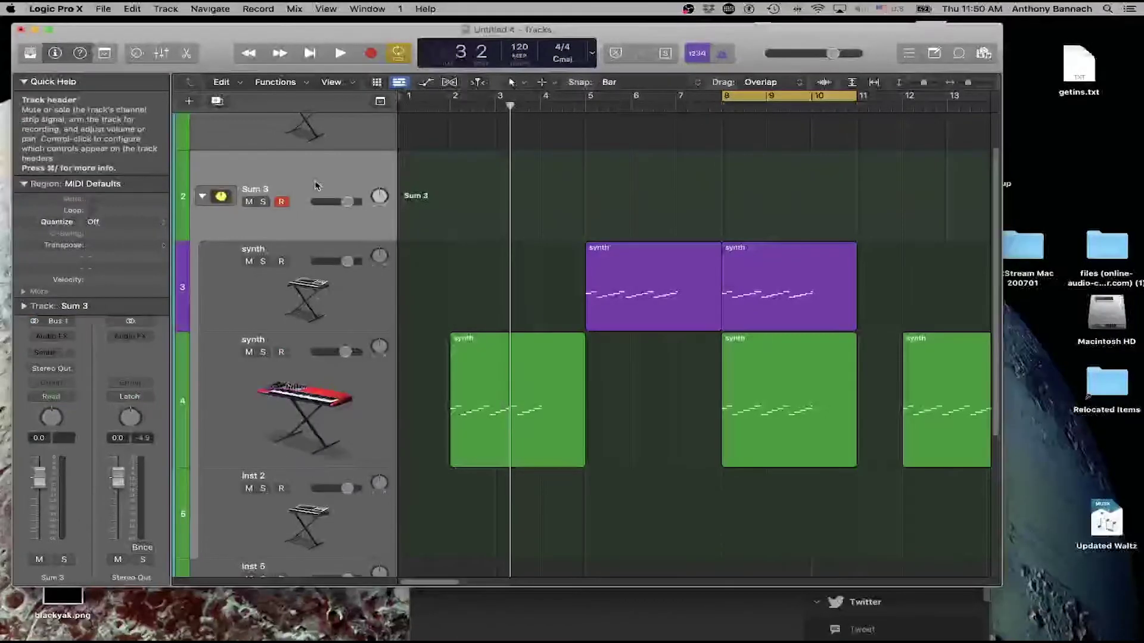
key("alt+c")
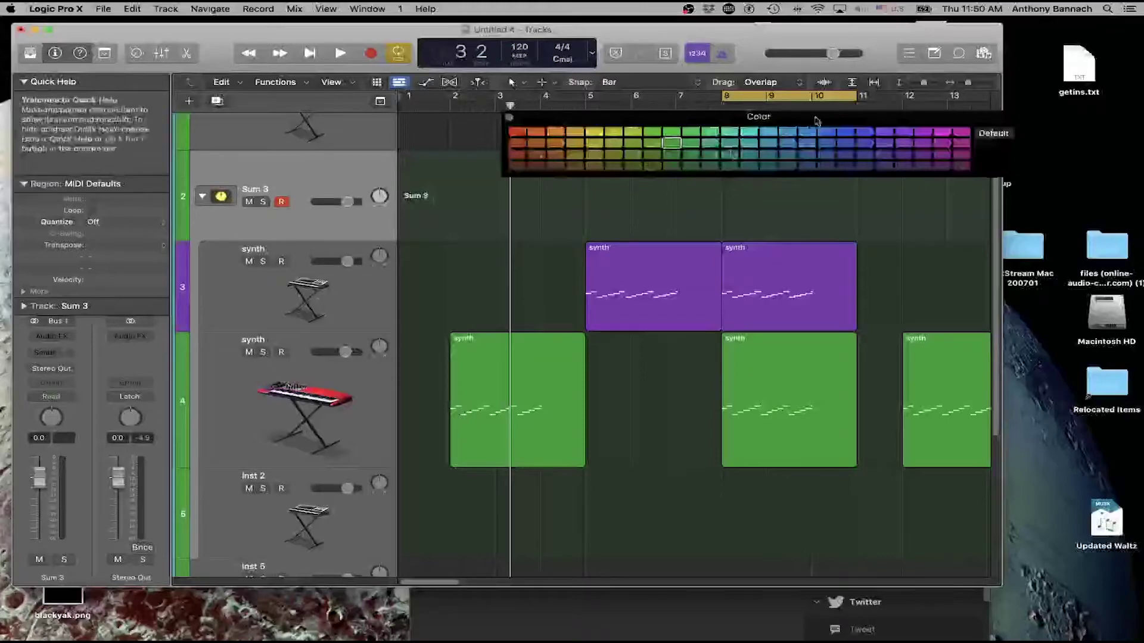
left_click(885, 143)
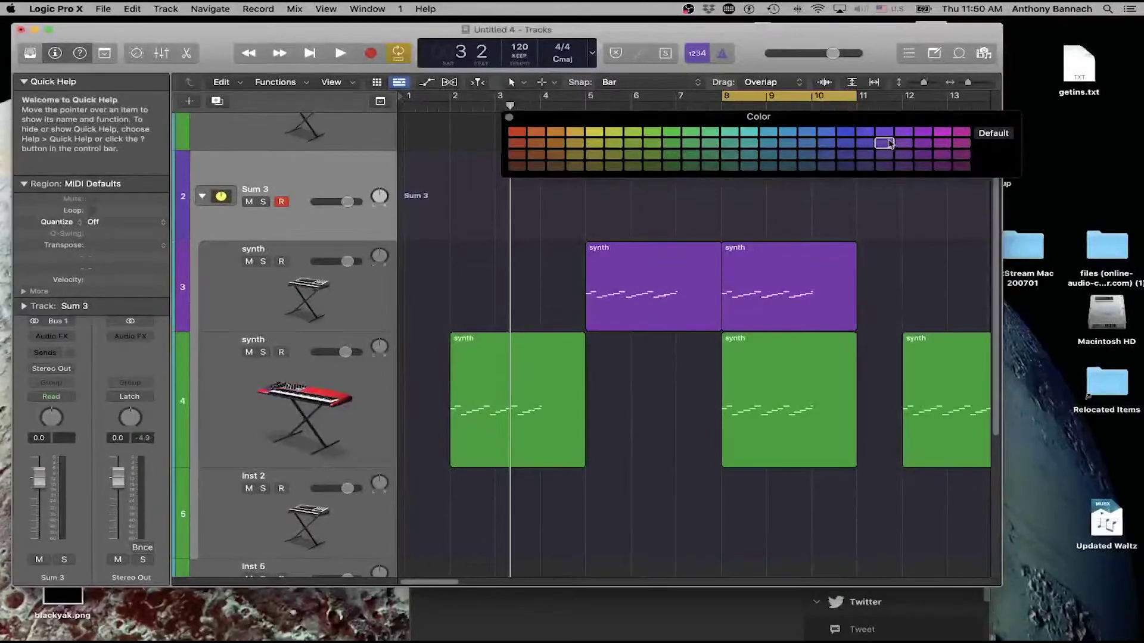
left_click(929, 132)
left_click(909, 143)
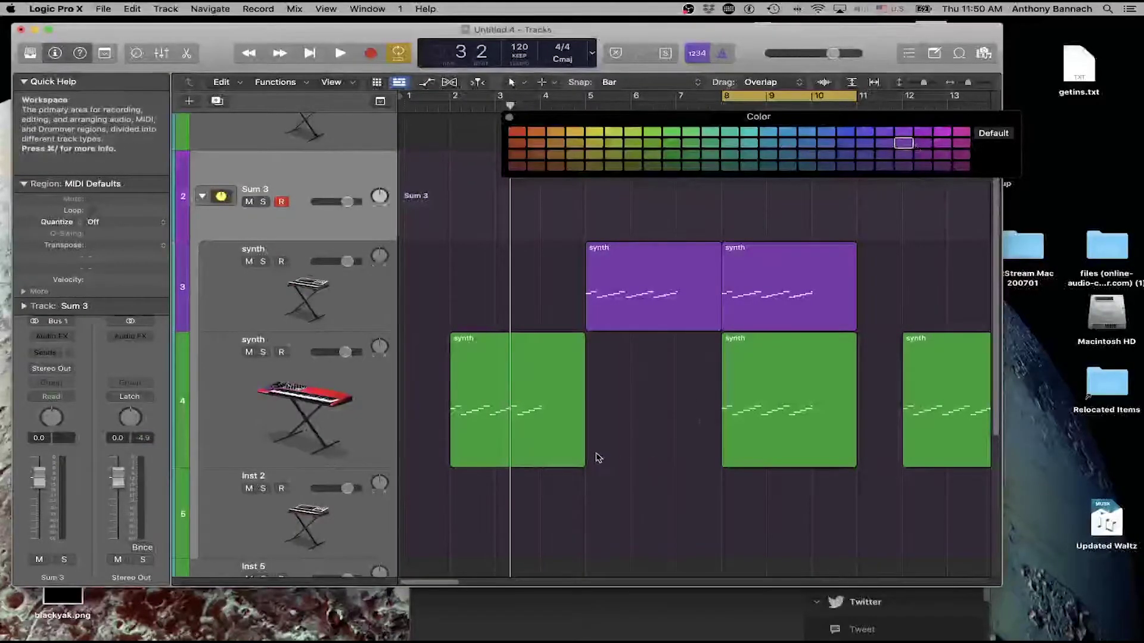
Step: Select all regions in the project and color them purple
left_click_drag(448, 271, 988, 572)
left_click(379, 396)
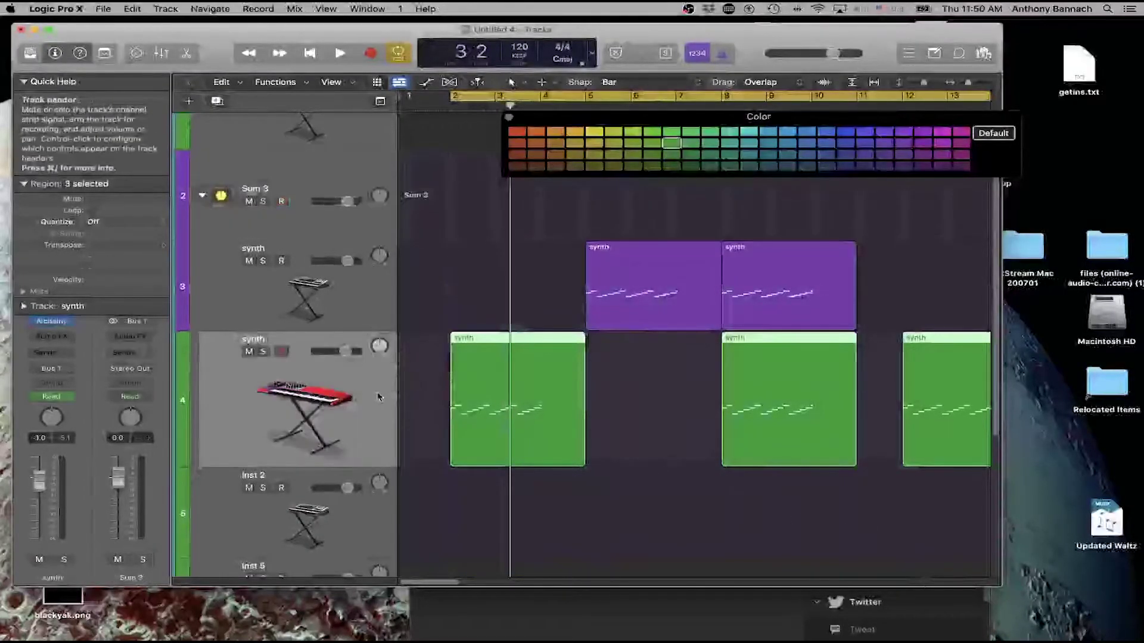
key("super+a")
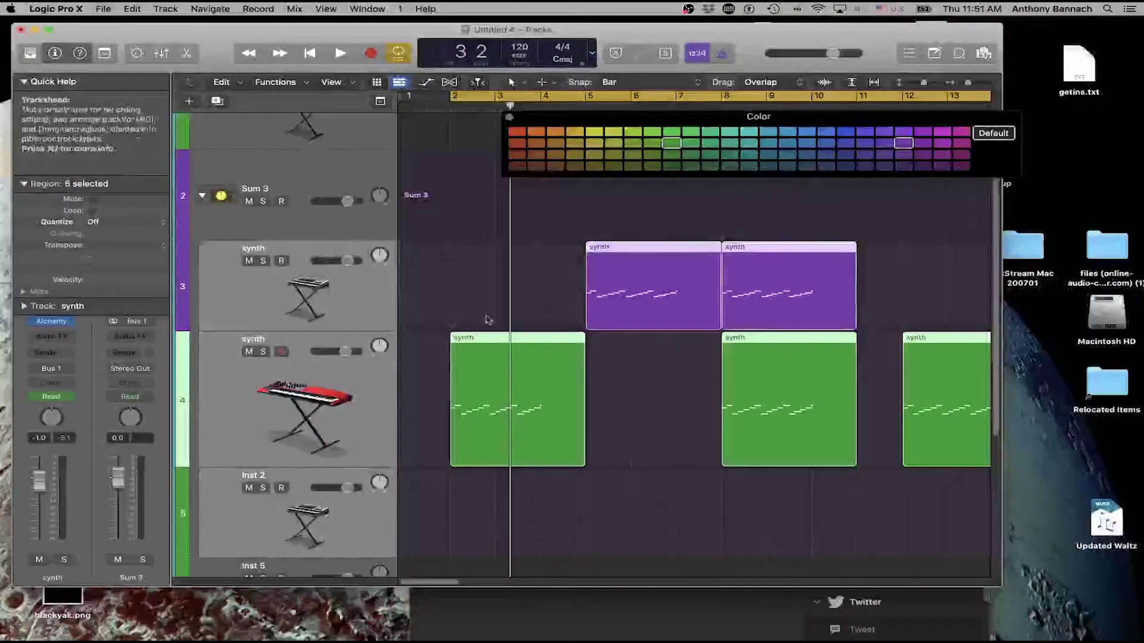
left_click(903, 143)
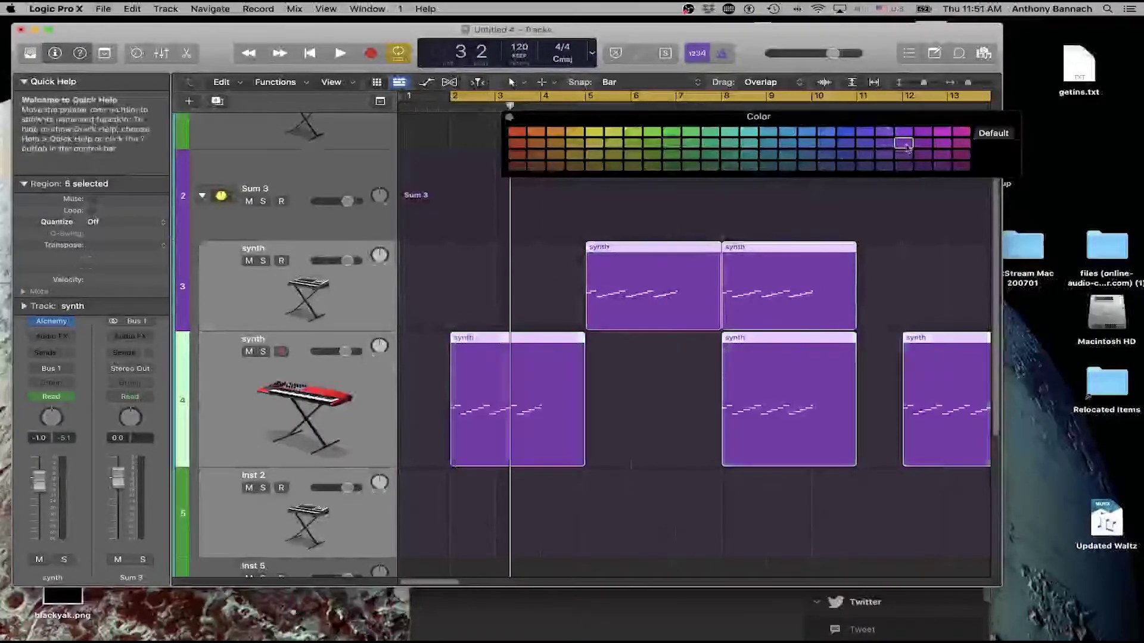
Step: Select only the red keyboard synth track, clear the region selection and color the track purple
left_click(263, 431)
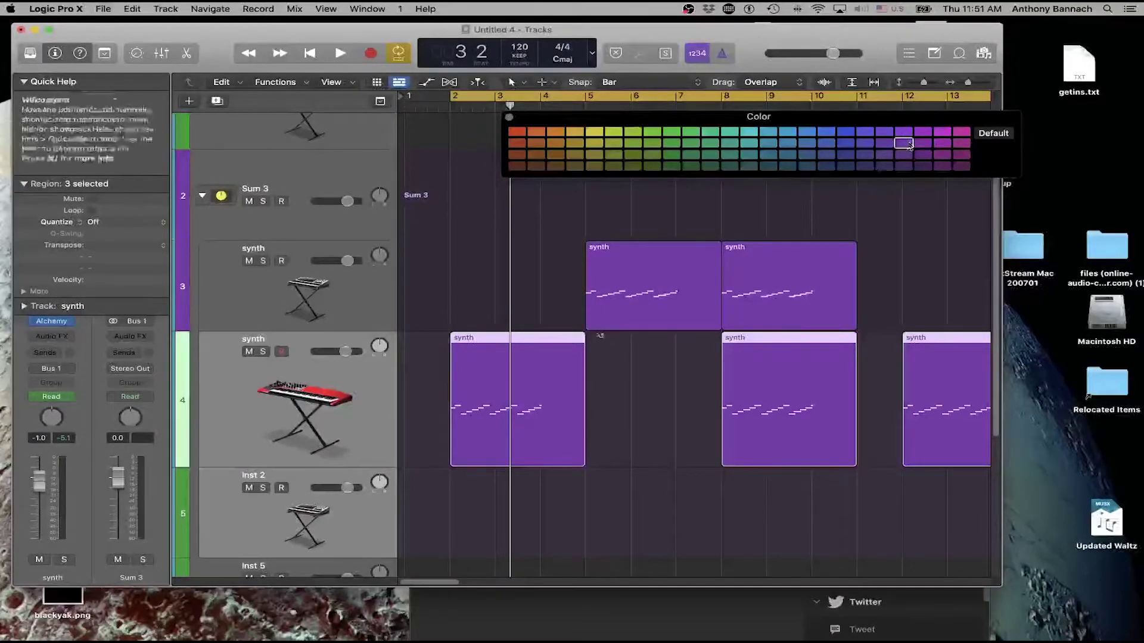
left_click(379, 385)
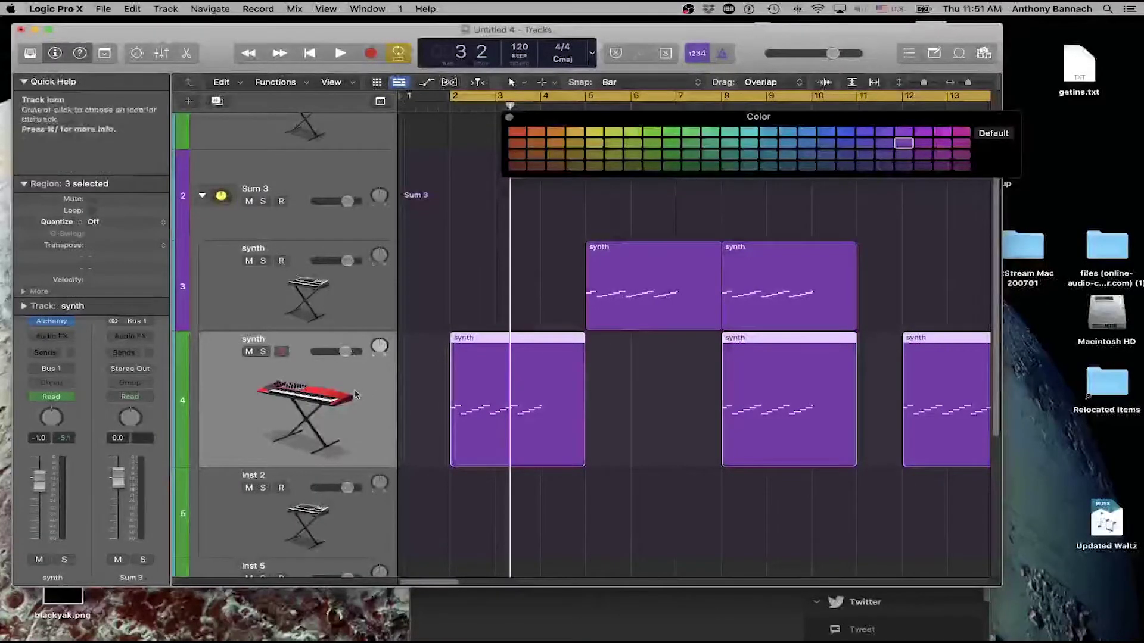
left_click(485, 295)
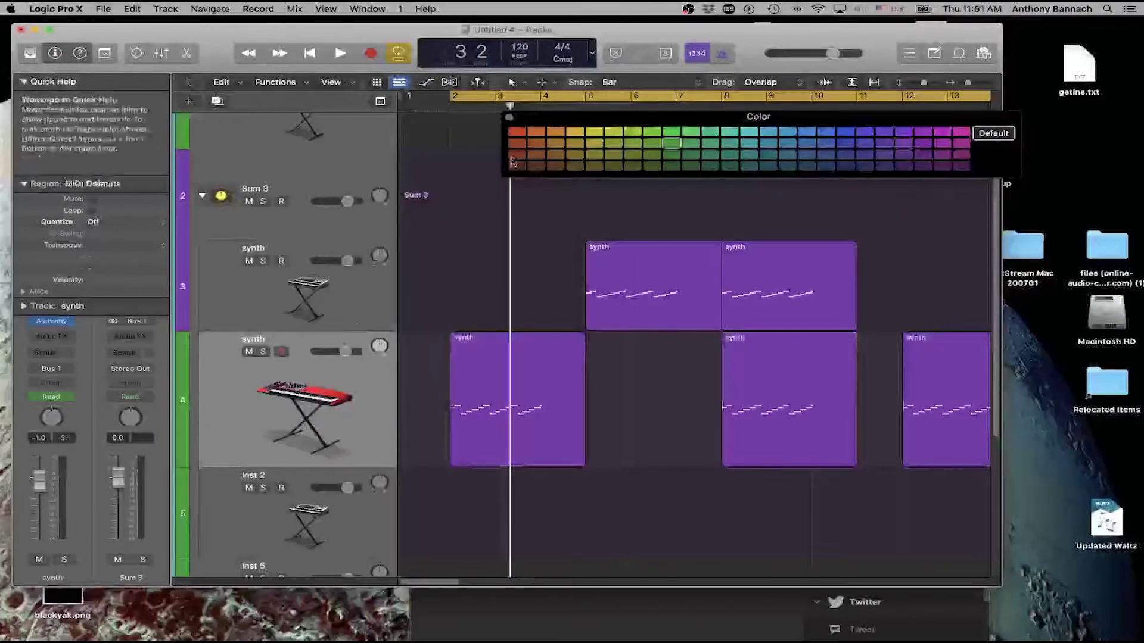
left_click(507, 127)
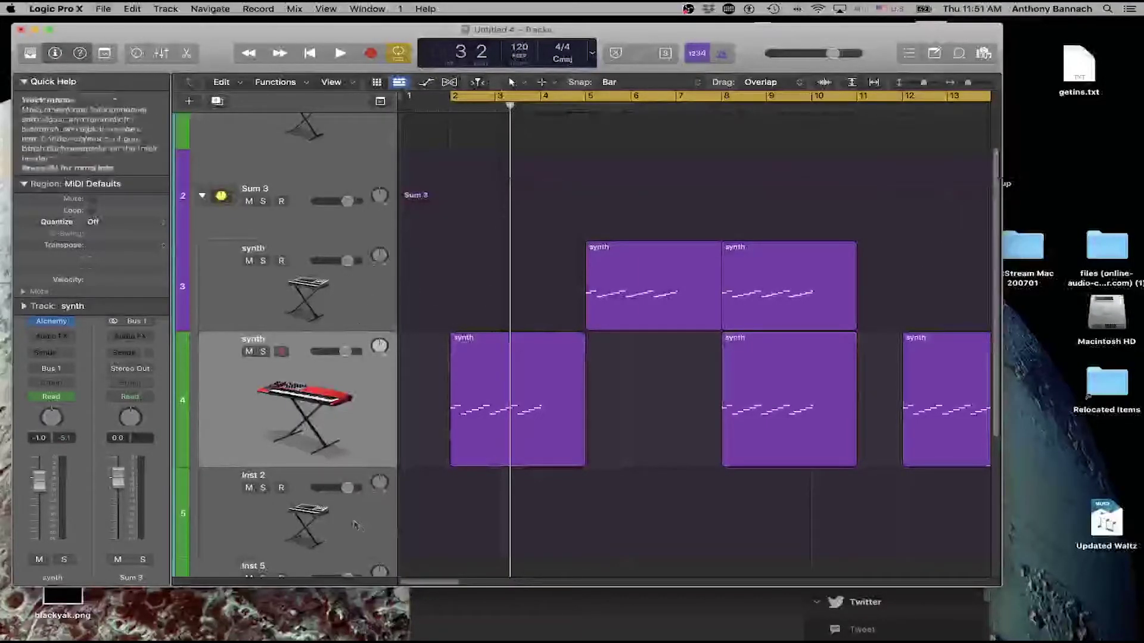
key("alt+c")
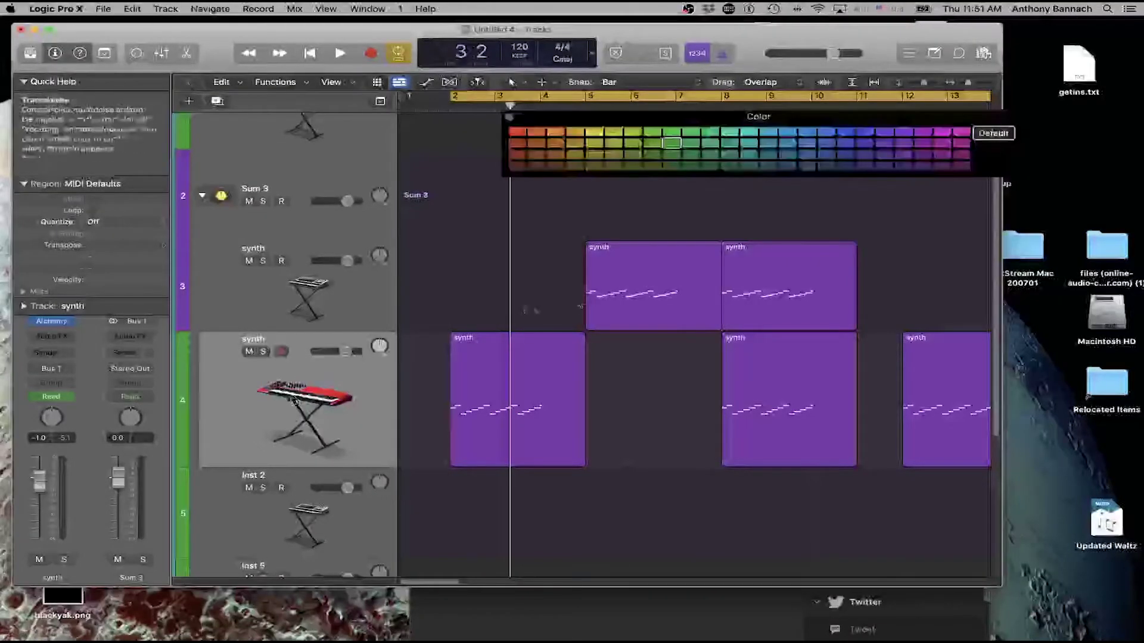
left_click(905, 135)
left_click(904, 144)
Step: Color the Inst 2 track purple and close the color palette
left_click(232, 518)
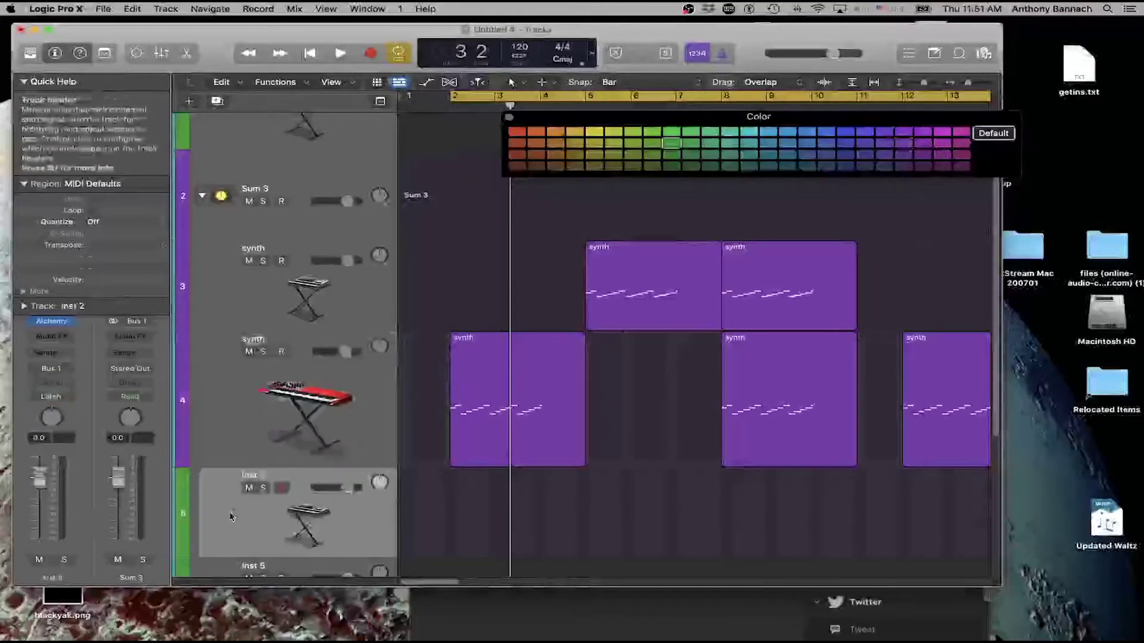
left_click(904, 144)
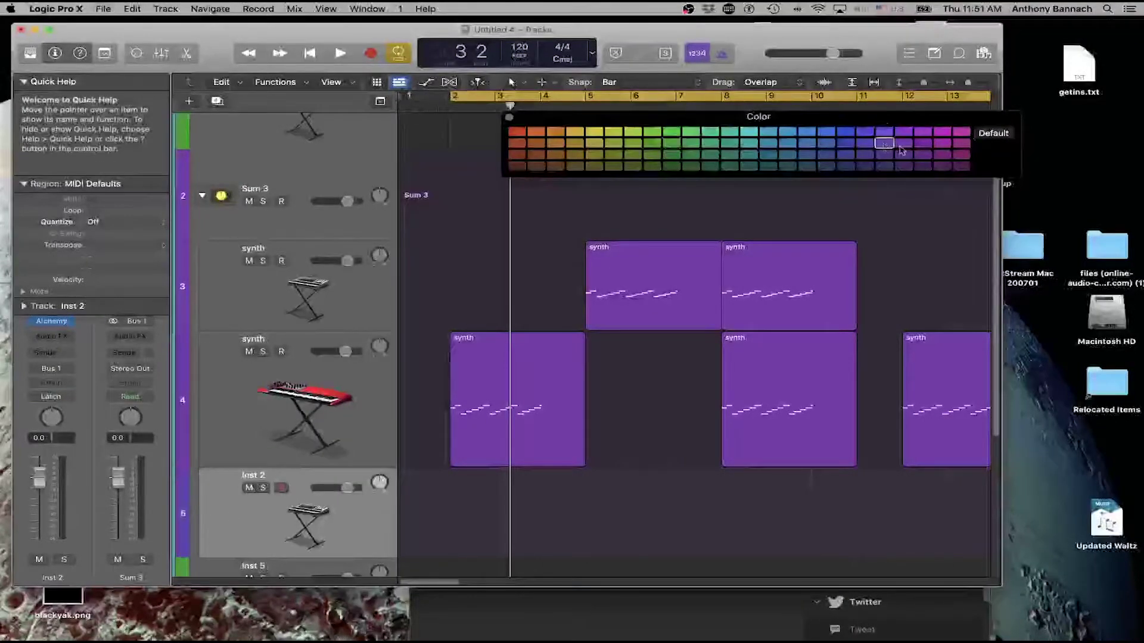
left_click(508, 117)
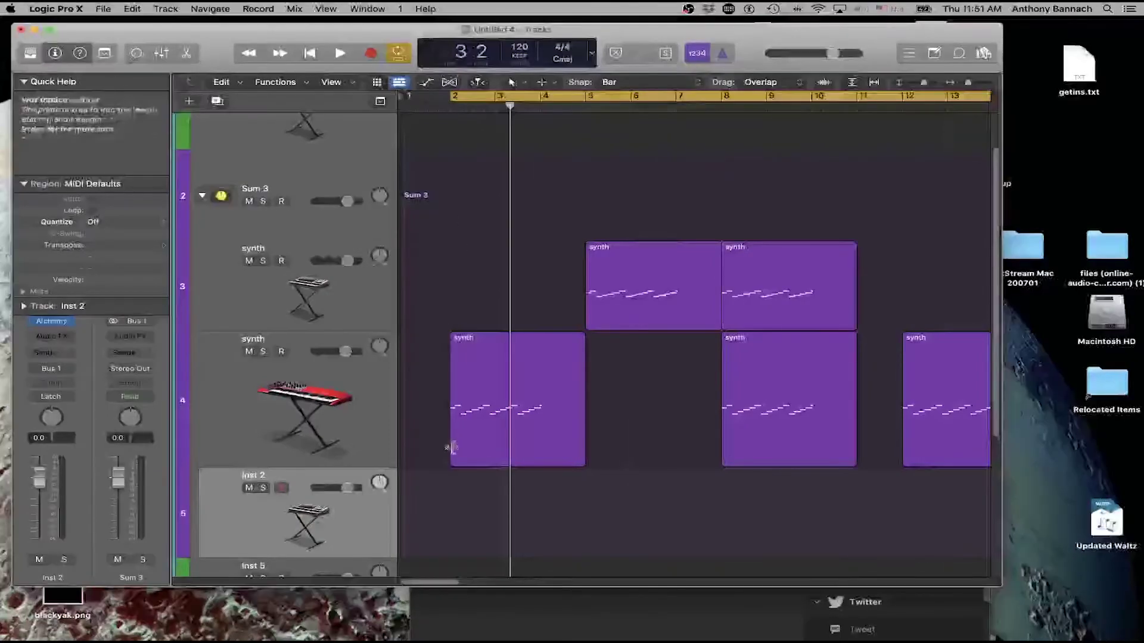
Step: Create an empty MIDI region at bar 3 on the Inst 2 track, and delete it
right_click(509, 522)
left_click(524, 505)
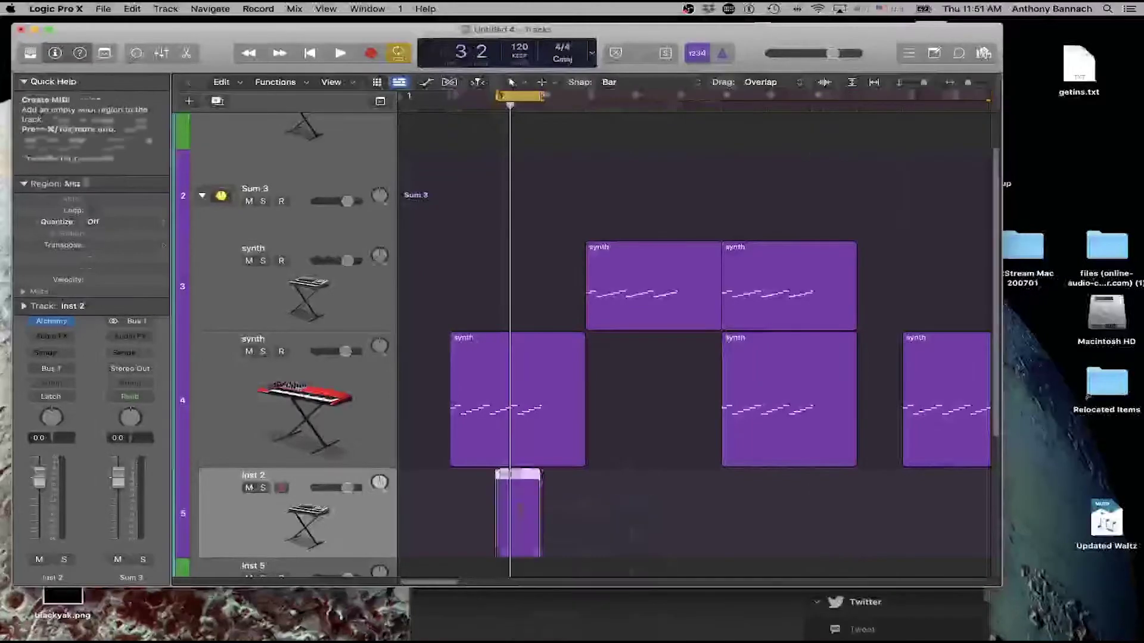
key("Delete")
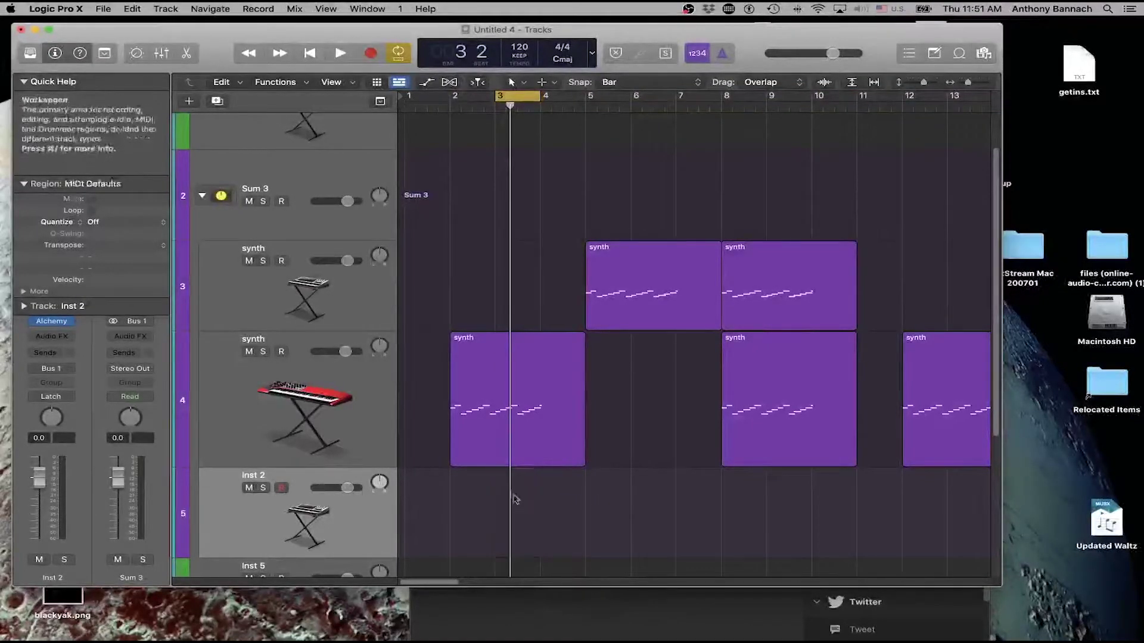
Step: Move the Inst 5 track into the Sum 3 stack above the red keyboard synth track and create an empty MIDI region at bar 2
scroll(483, 456, "down", 5)
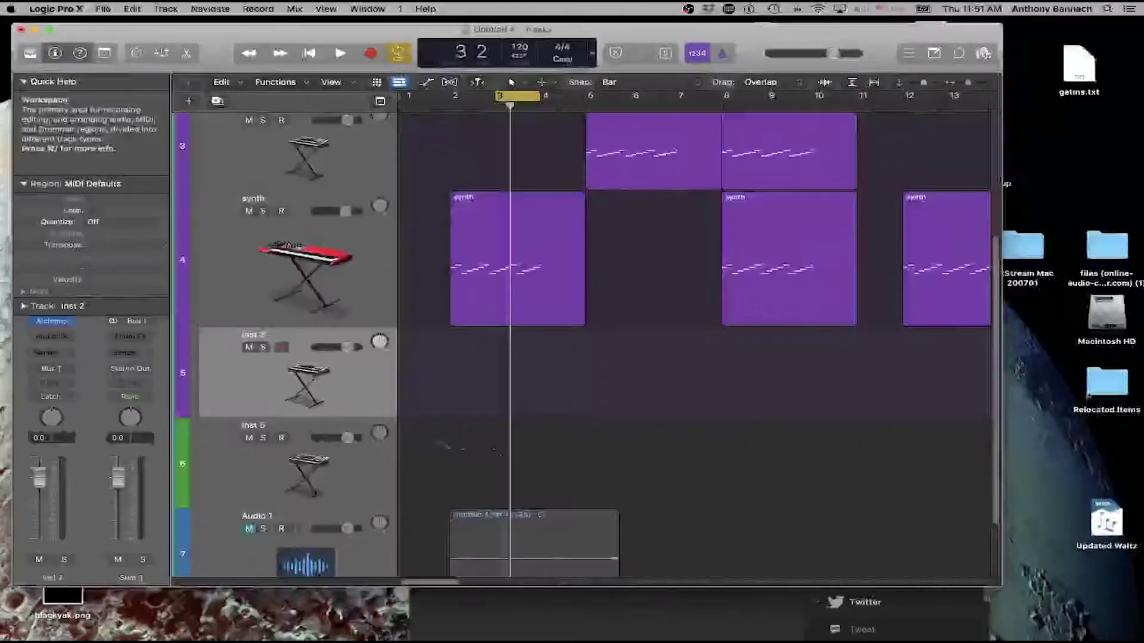
left_click_drag(268, 427, 281, 207)
right_click(469, 221)
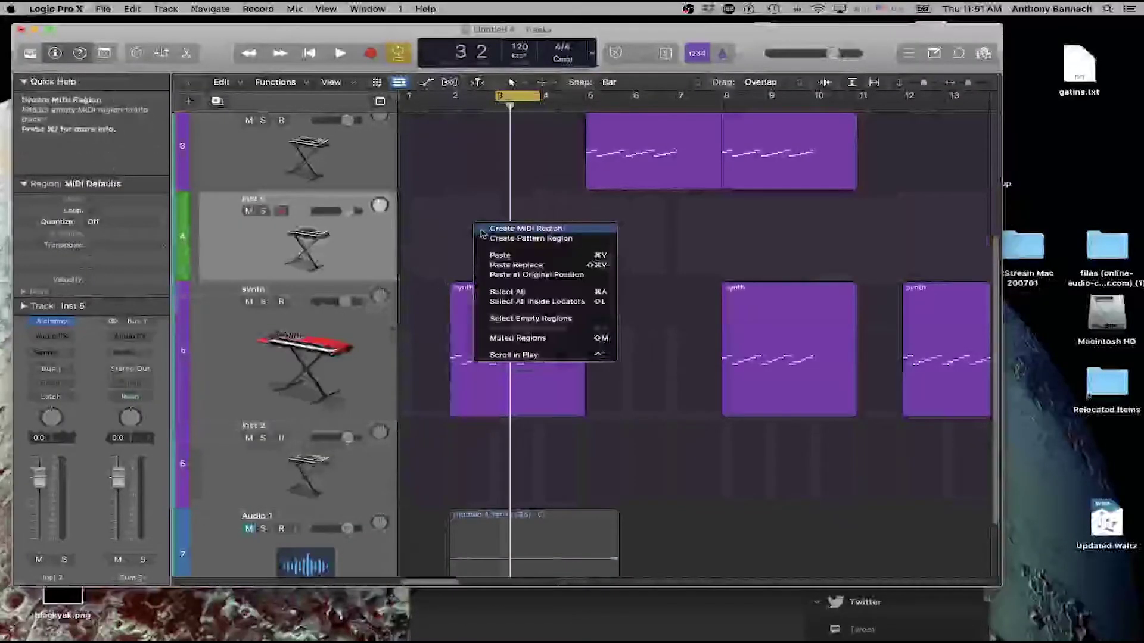
left_click(483, 234)
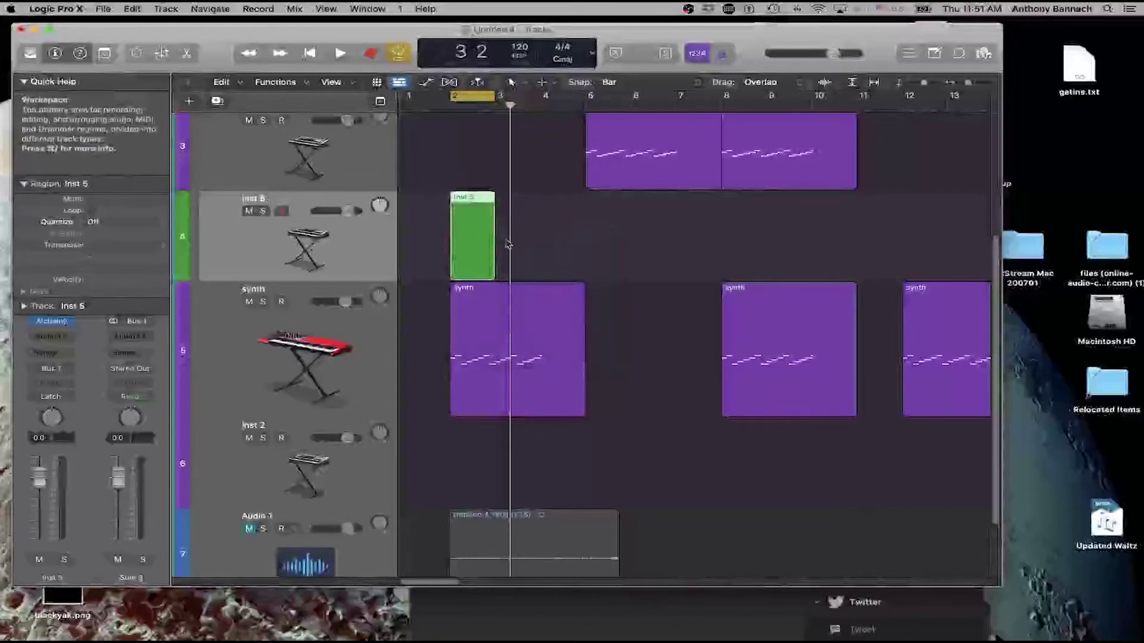
Step: Color the Inst 5 track purple to match the other tracks in the stack
scroll(506, 240, "up", 5)
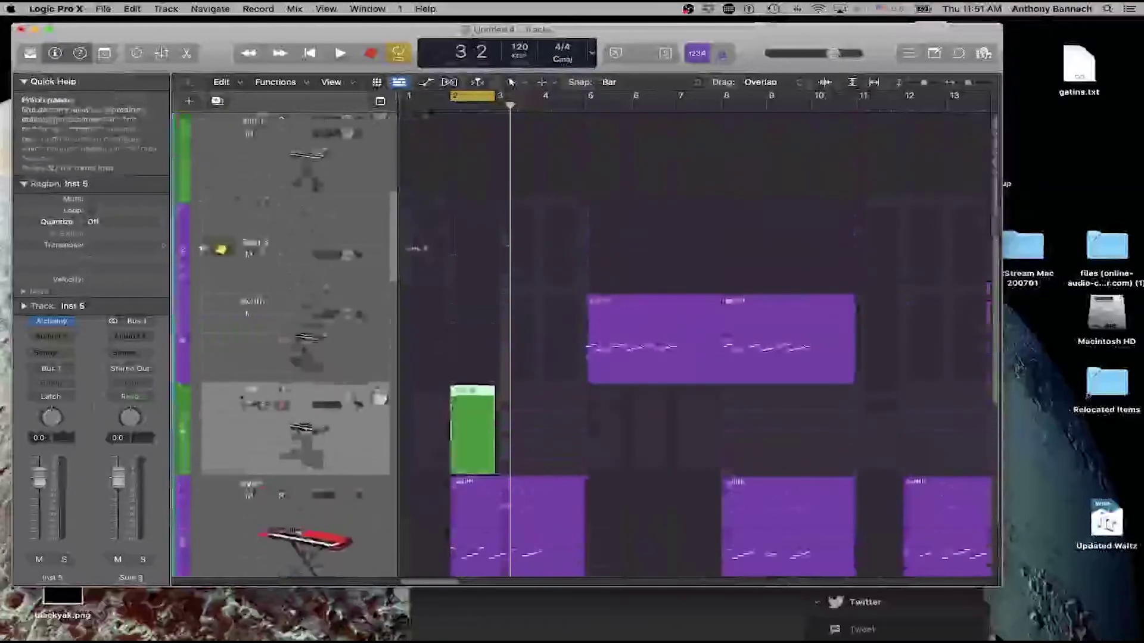
key("alt+c")
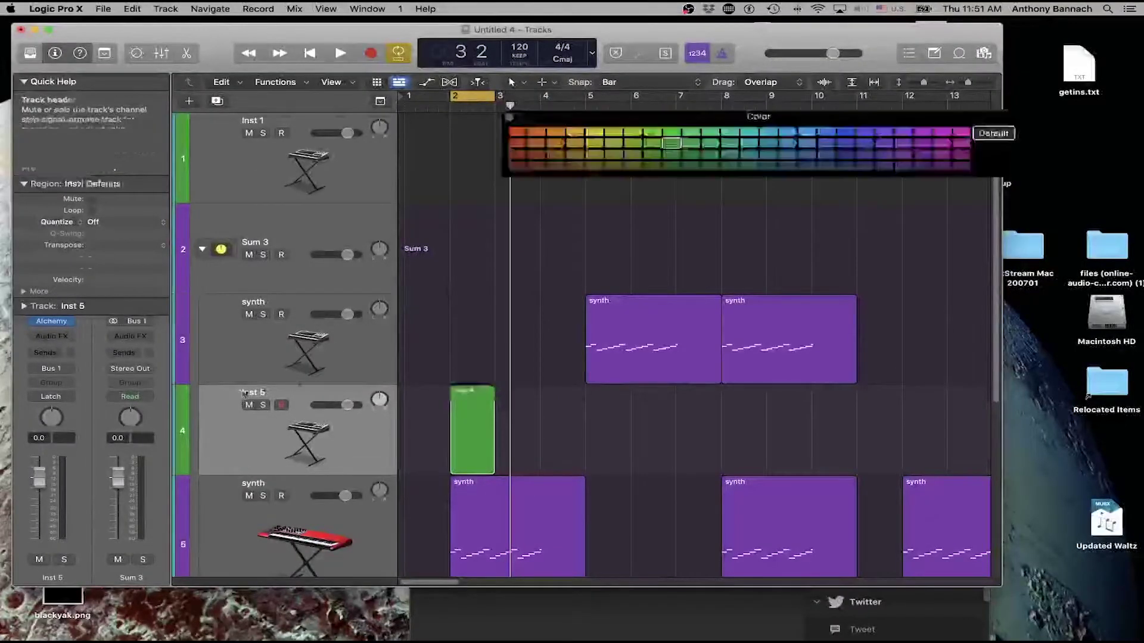
left_click(904, 143)
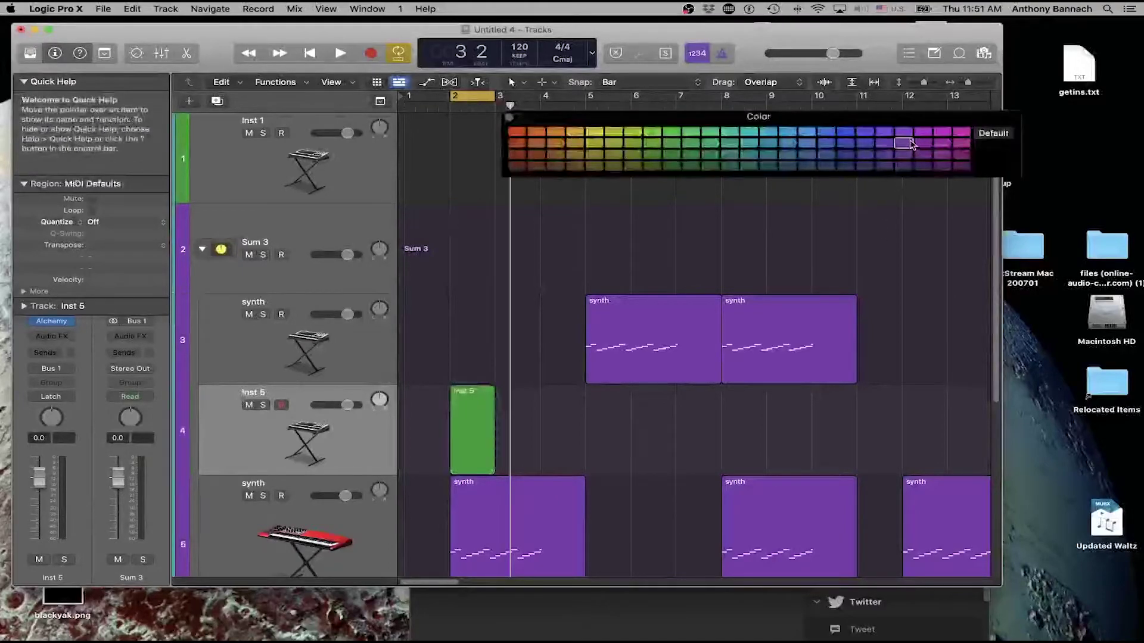
Step: Move the Stream Deck window aside and color the Inst 5 region by its track's color, clearing the region selection
left_click(484, 415)
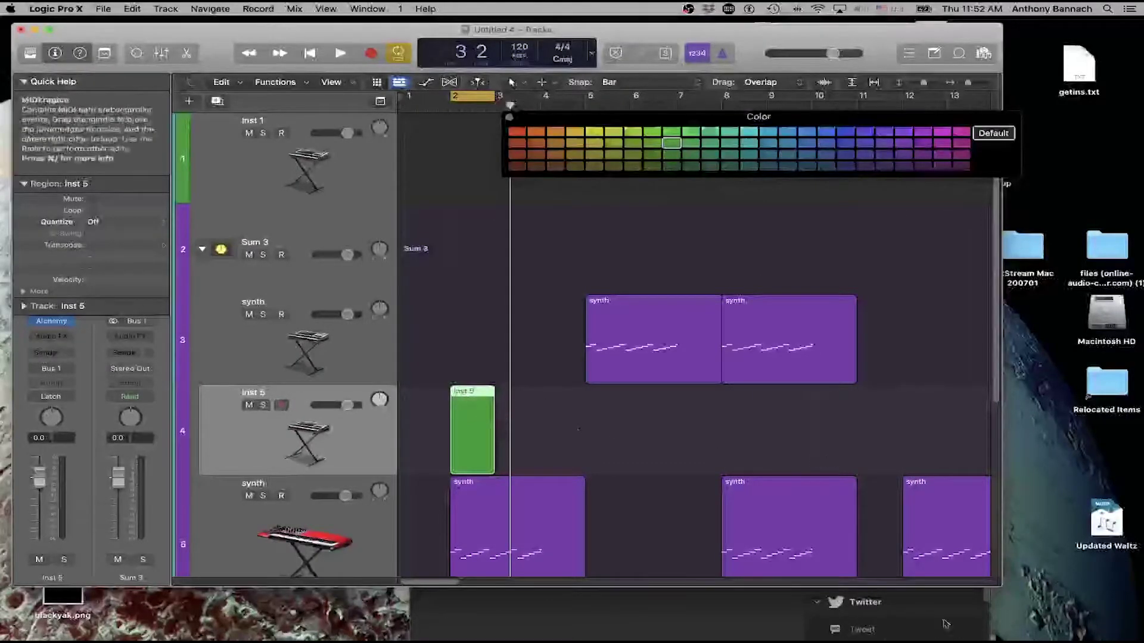
left_click(821, 624)
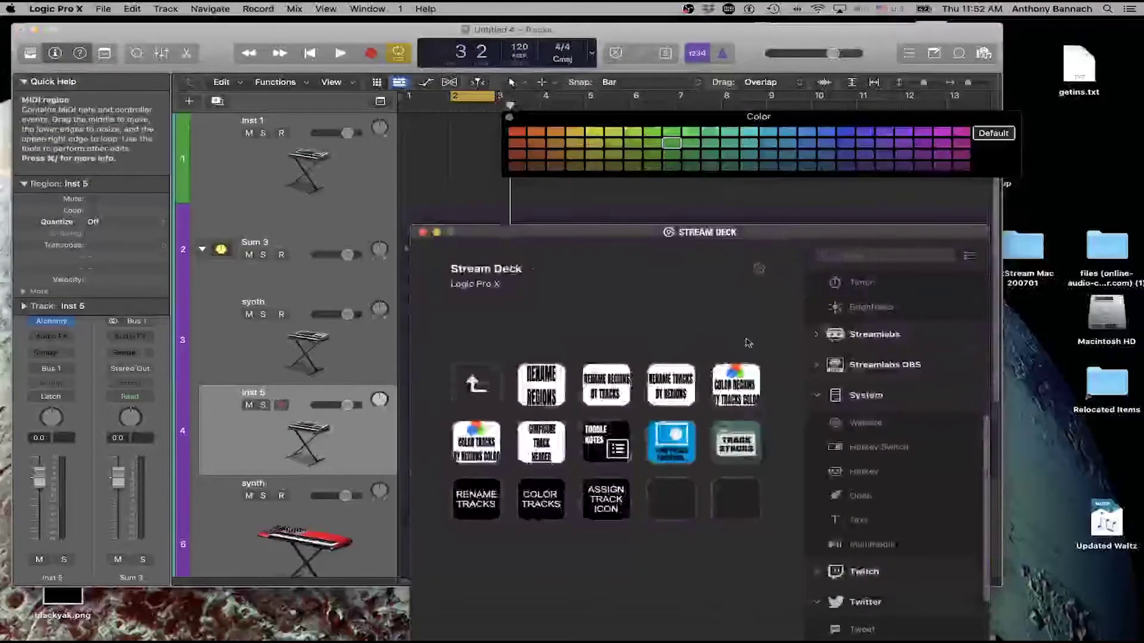
left_click_drag(734, 232, 1023, 464)
left_click(605, 416)
left_click_drag(605, 415, 494, 396)
left_click(578, 458)
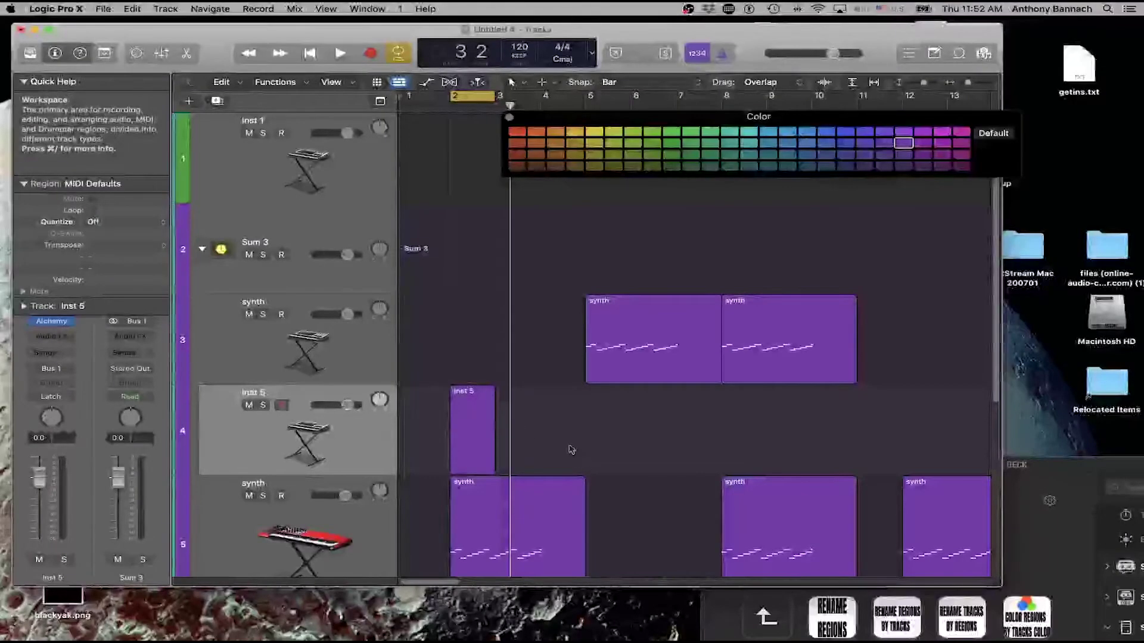
Step: Show the Stream Deck folder with the Snip, Insert Silence and Repeat Section shortcuts, and minimize the Stream Deck window
scroll(538, 408, "down", 5)
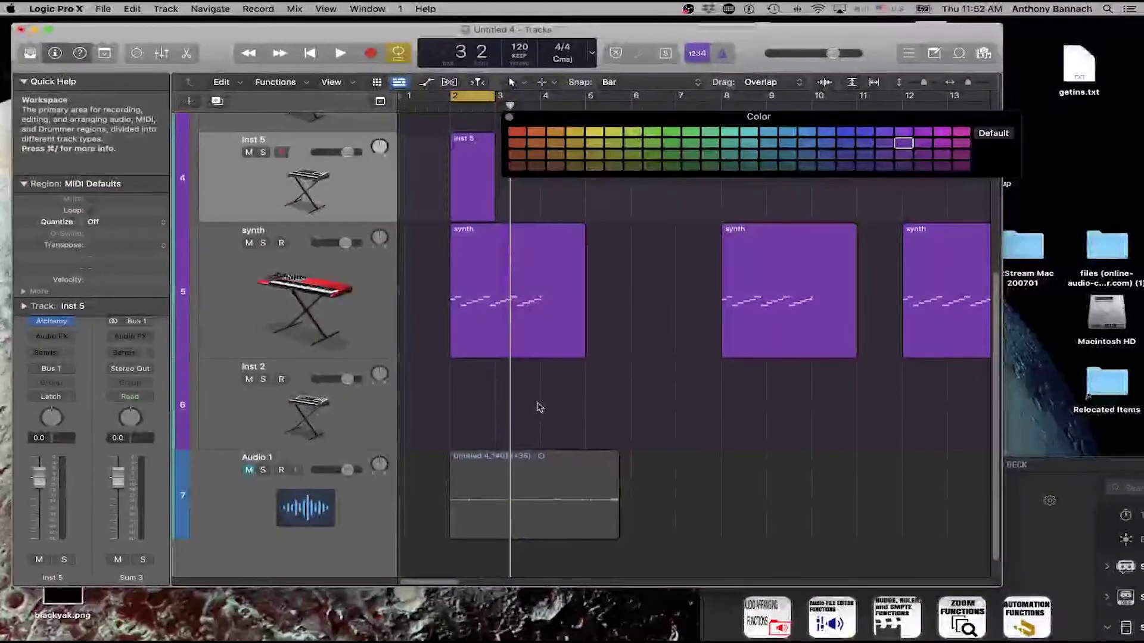
left_click(1049, 543)
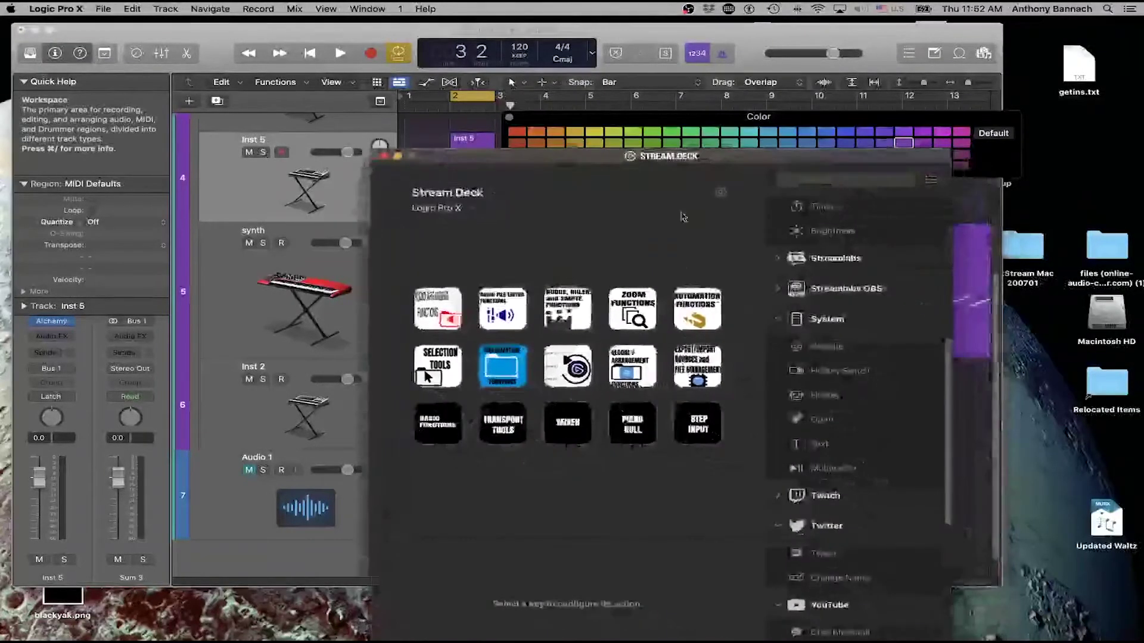
double_click(500, 365)
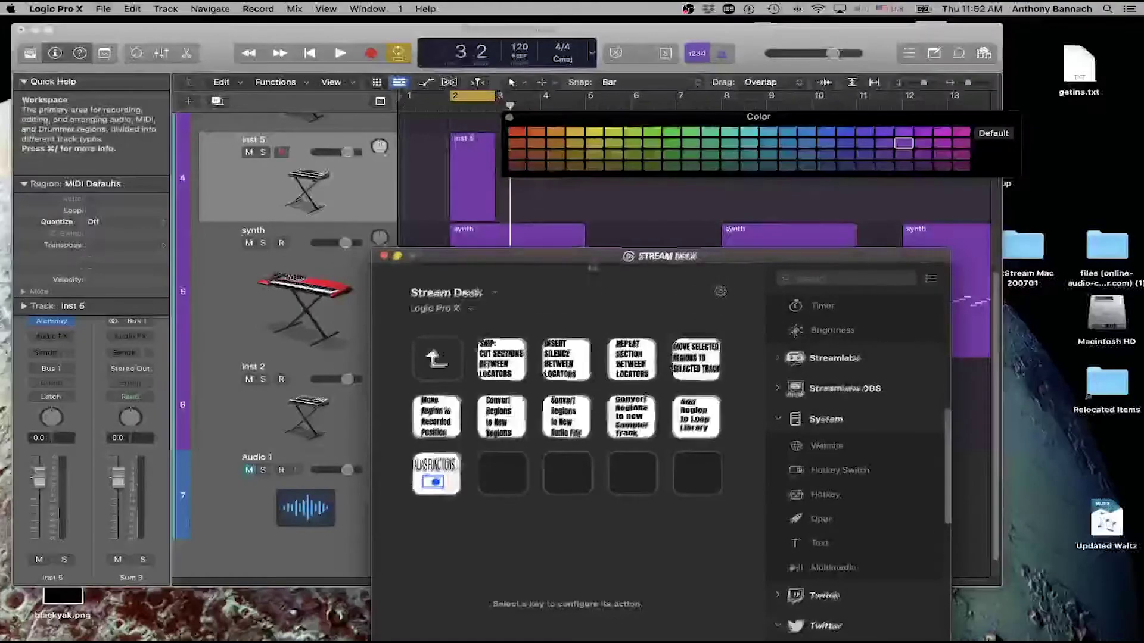
key("super+m")
Step: Snip out the section from bar 2 to bar 5 using the first synth region on the red keyboard track, and undo the cut
left_click(471, 274)
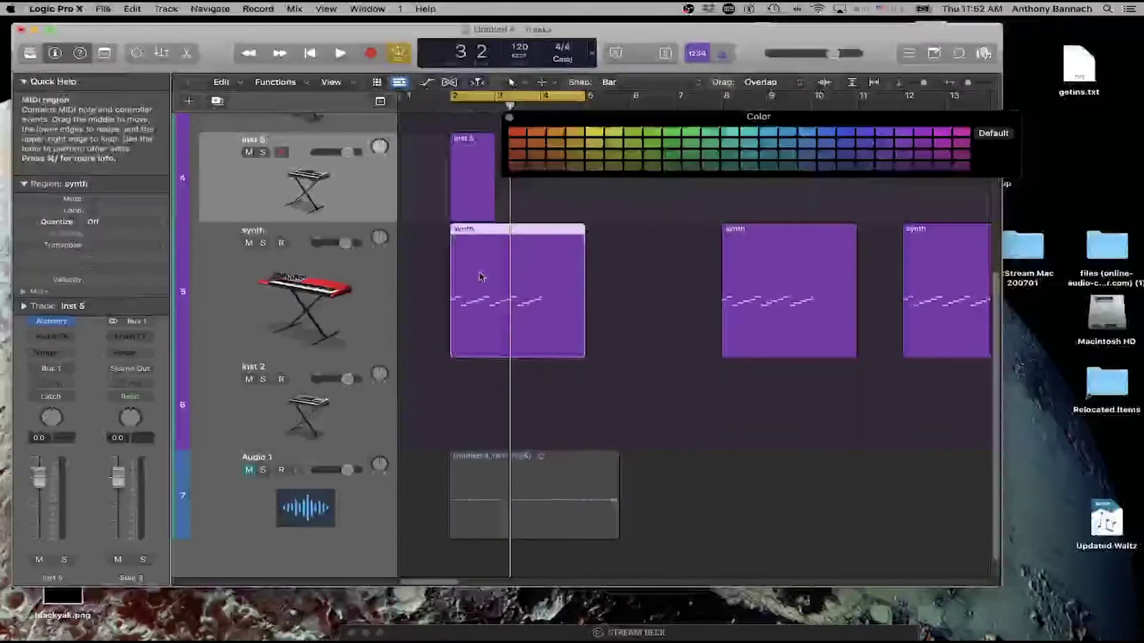
key("super+a")
key("super+z")
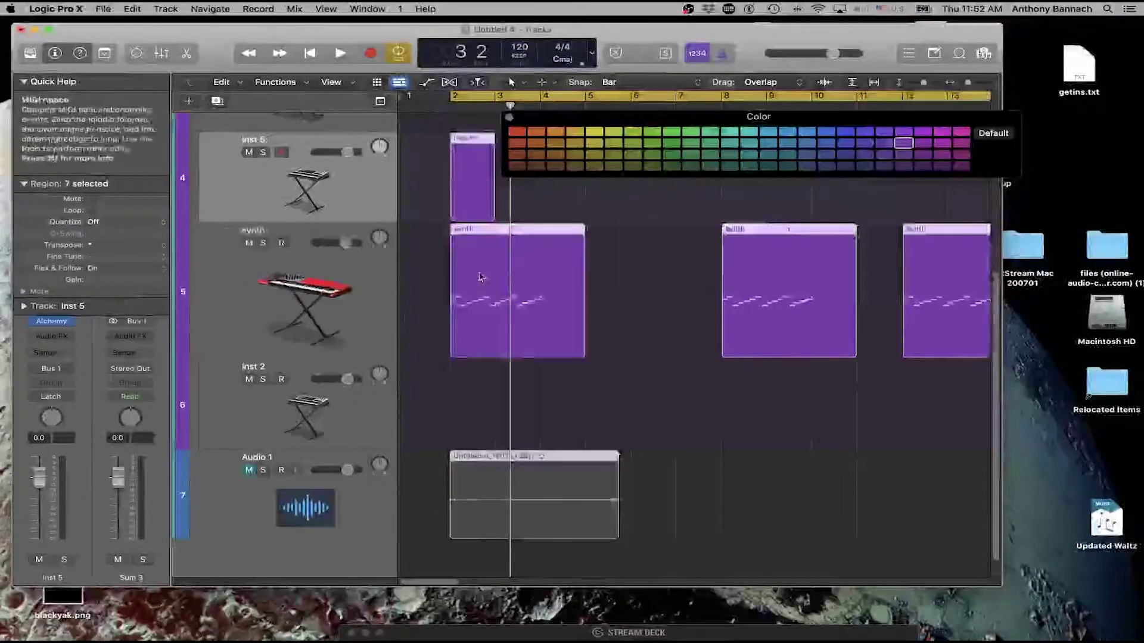
scroll(476, 358, "up", 3)
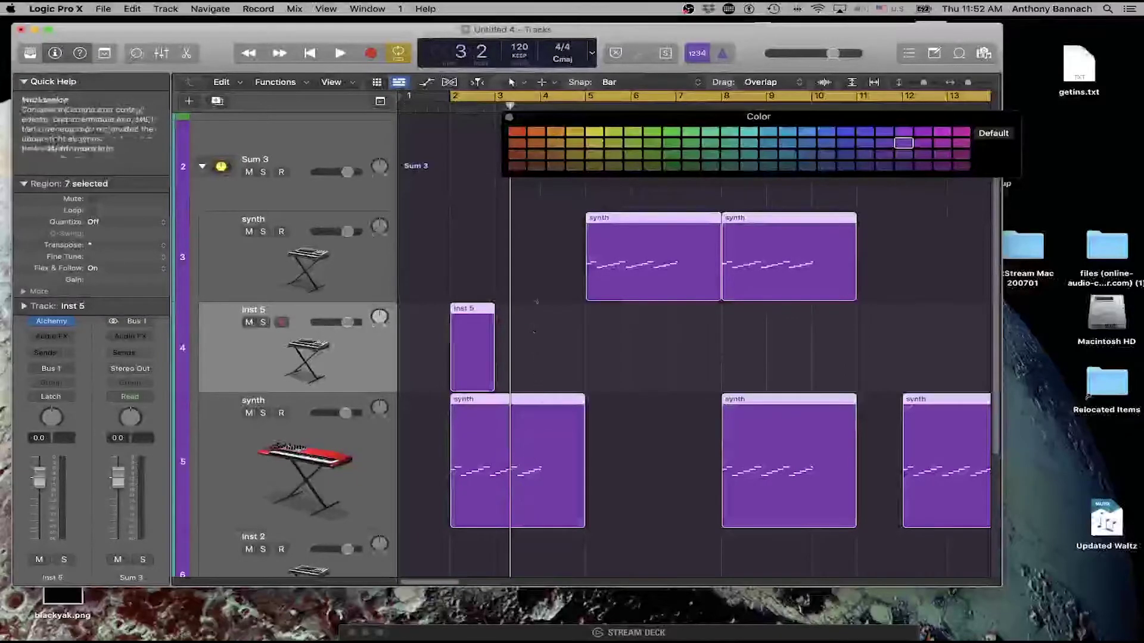
left_click(560, 345)
left_click(554, 448)
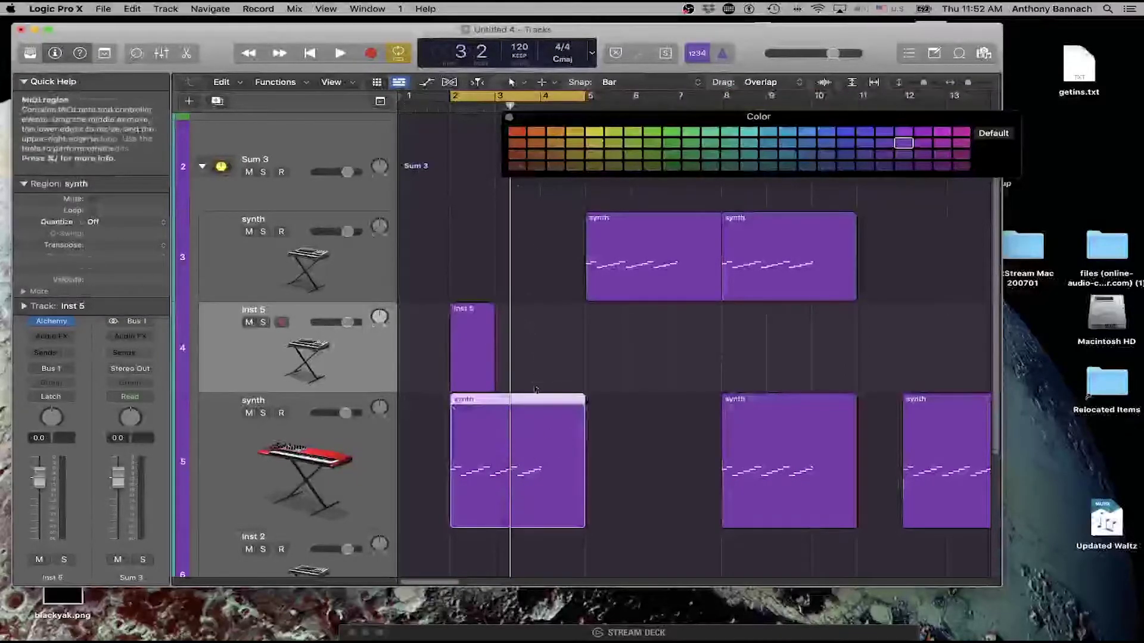
key("super+shift+z")
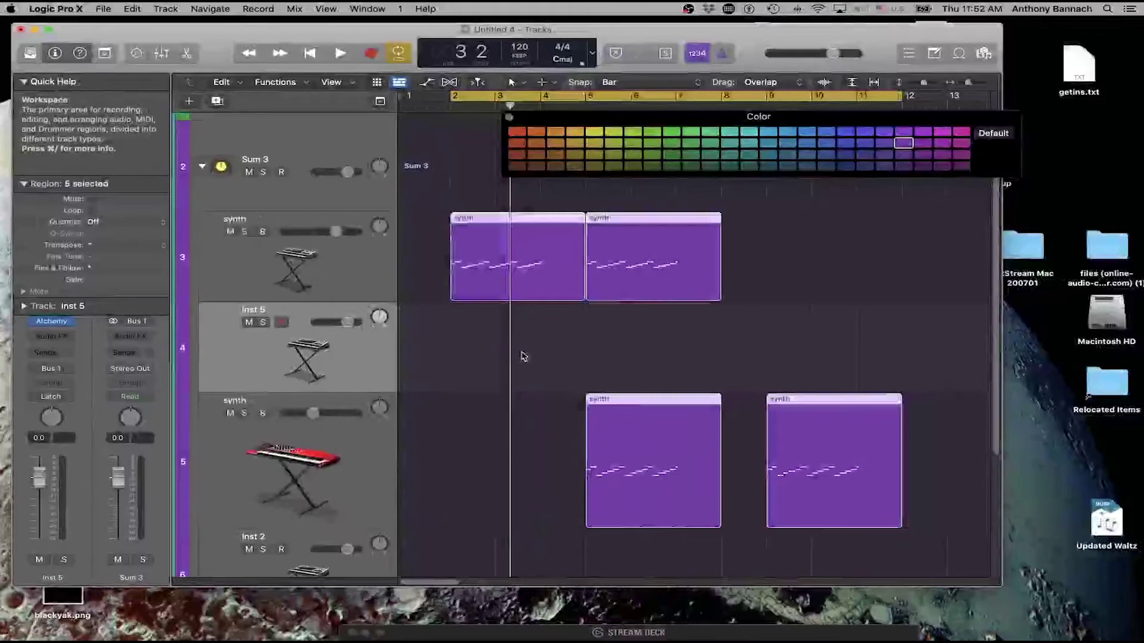
key("super+z")
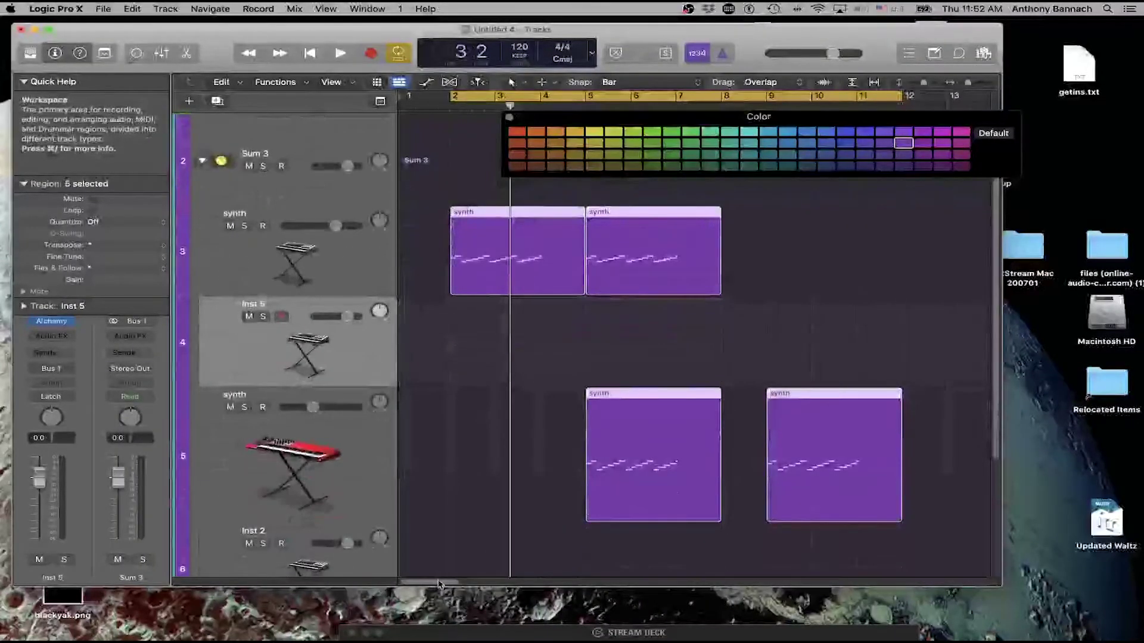
key("super+z")
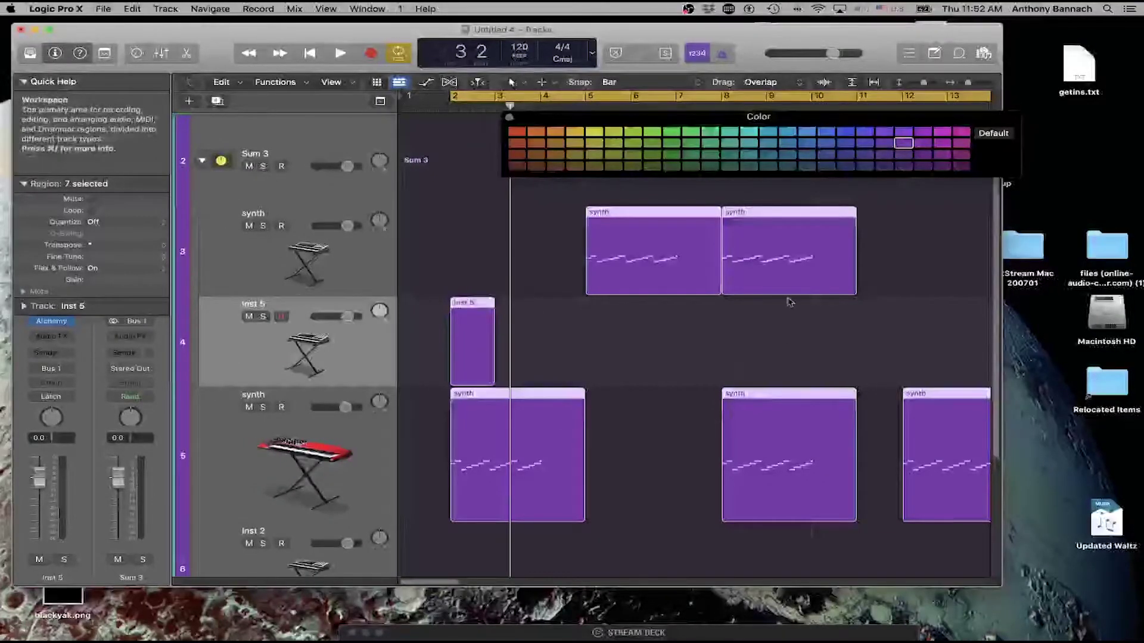
left_click(865, 257)
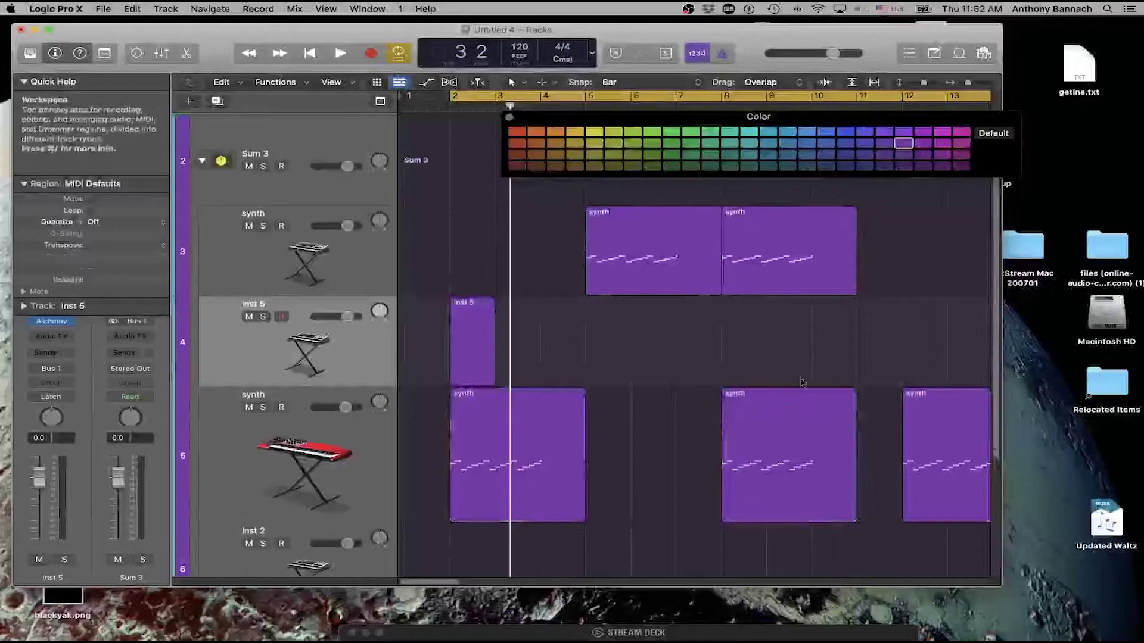
Step: Select both synth regions at bar 8, snip out bars 8 to 11, undo the cut and clear the selection
left_click(789, 492)
left_click(782, 250, "shift")
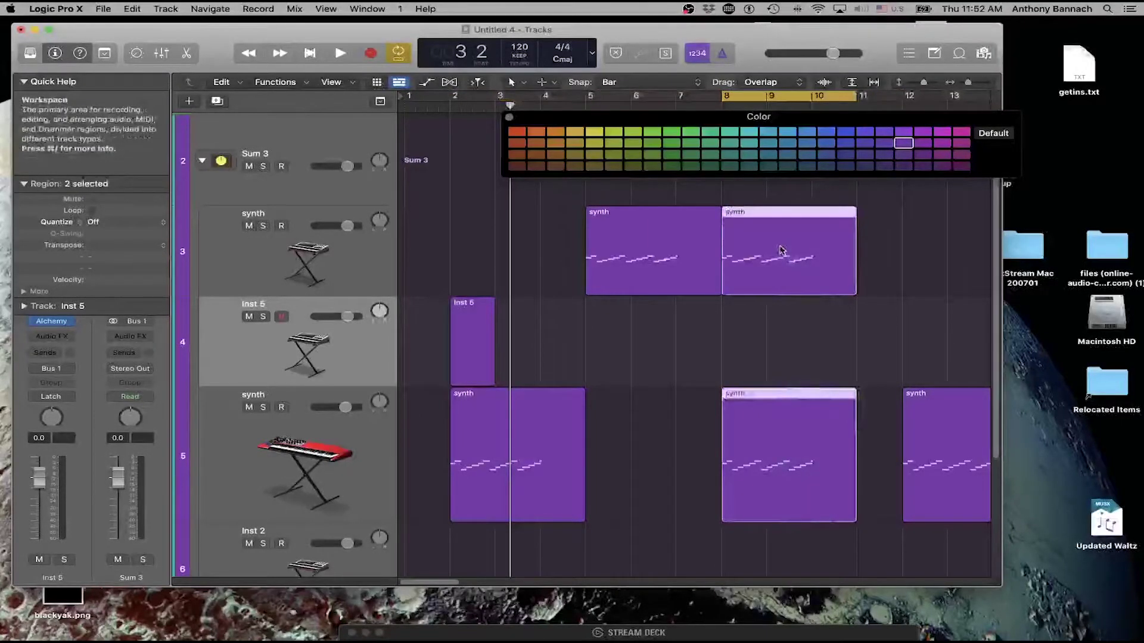
key("super+z")
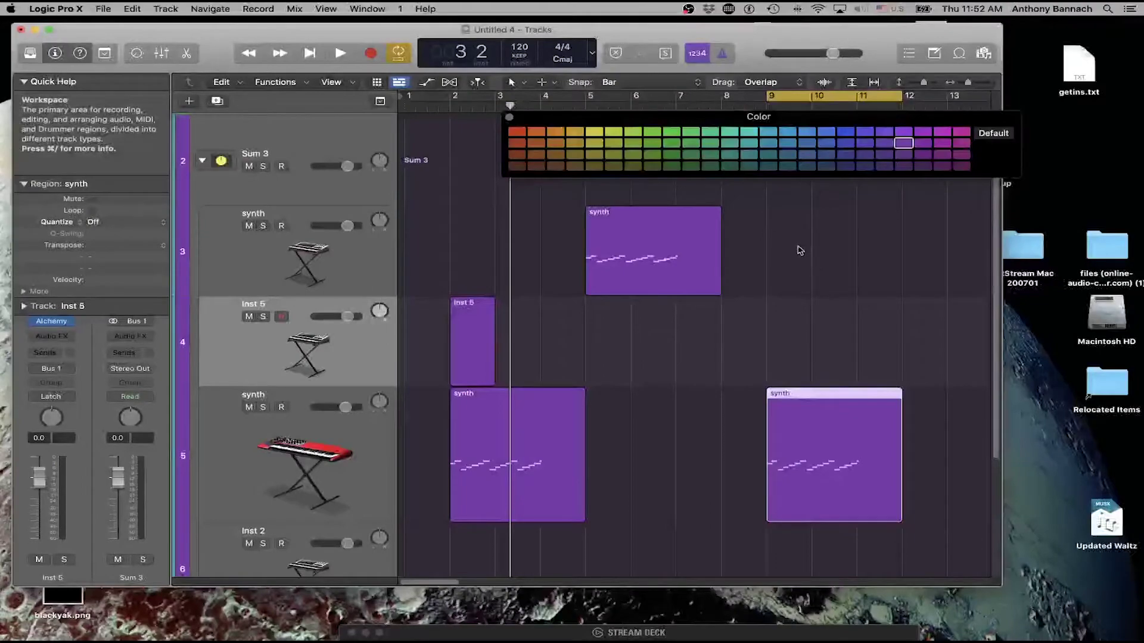
key("shift+super+z")
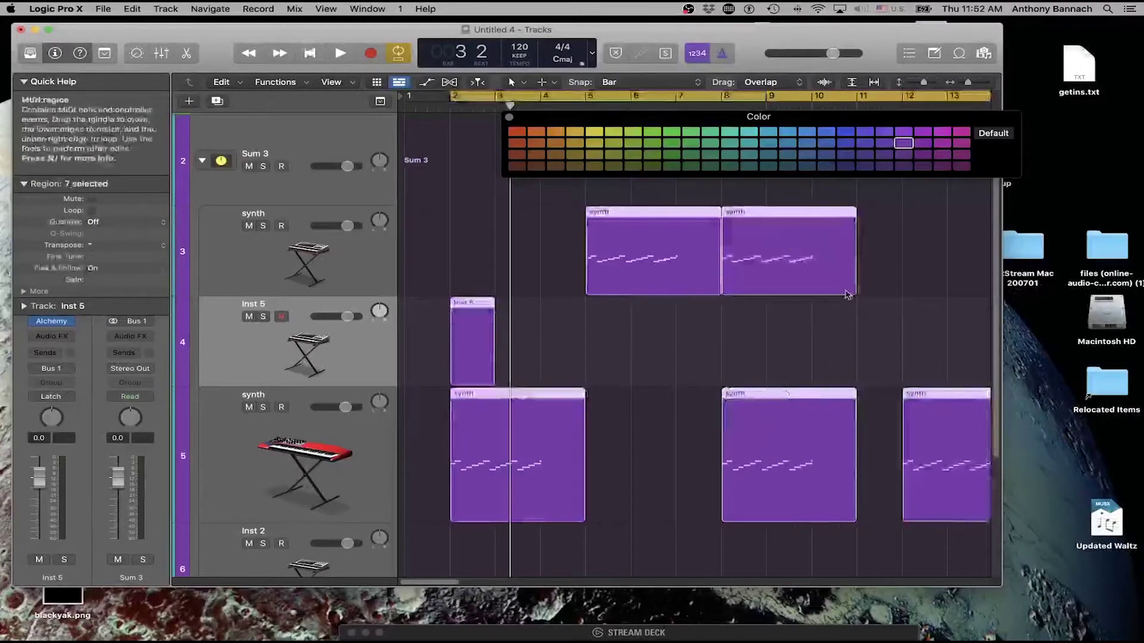
left_click(703, 391)
Step: Select the synth region at bar 5 on track 3, snip out bars 5 to 8, and undo the cut
left_click(661, 256)
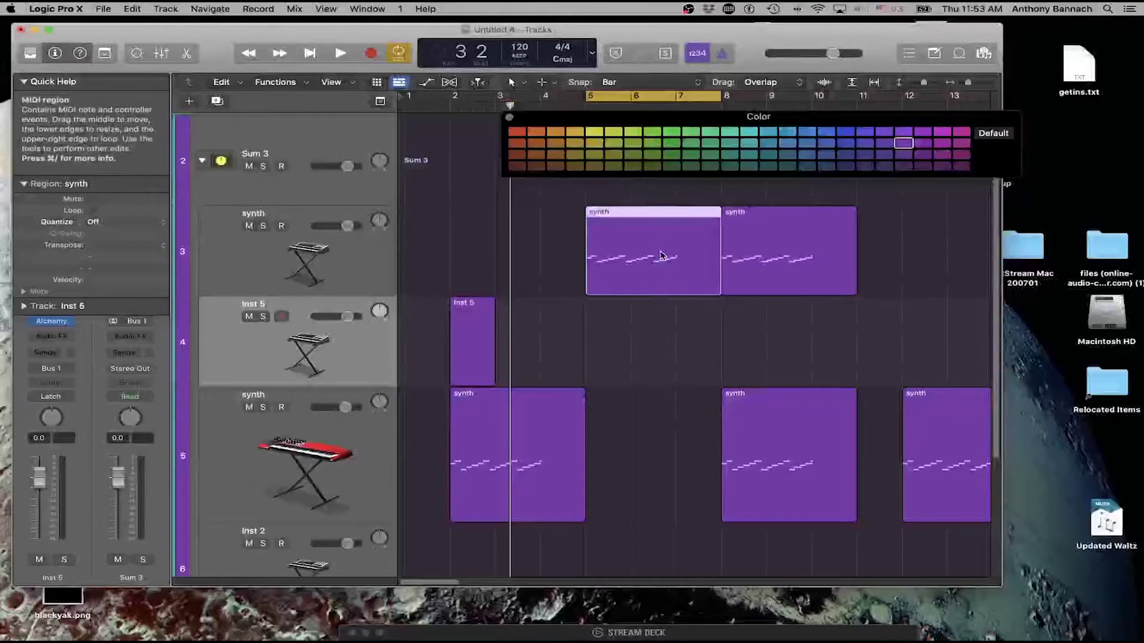
key("super+z")
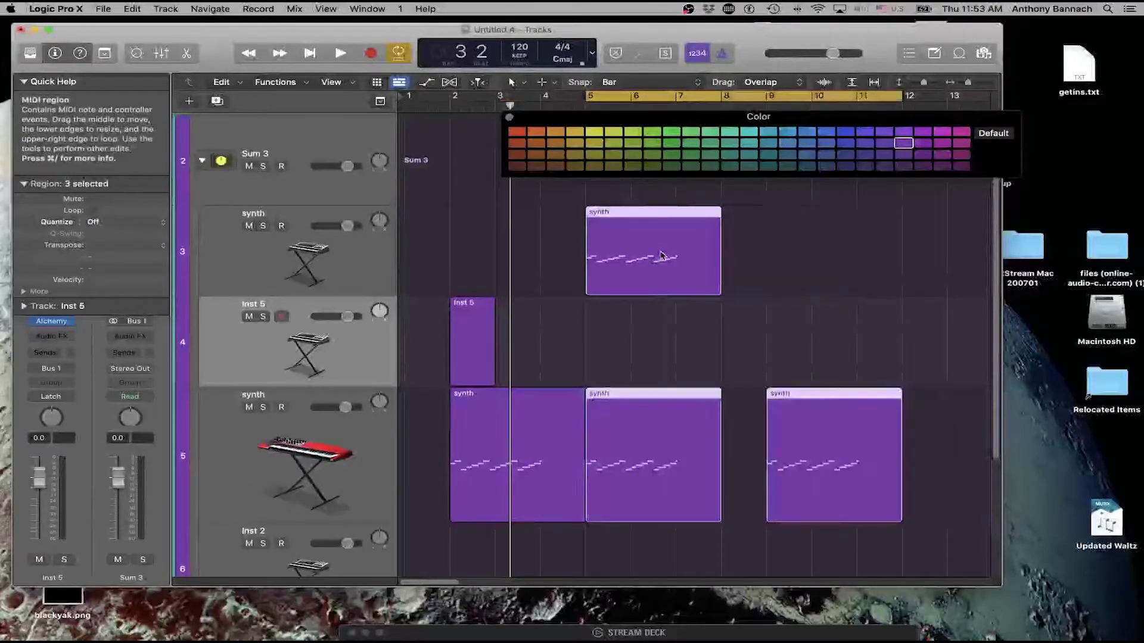
key("shift+super+z")
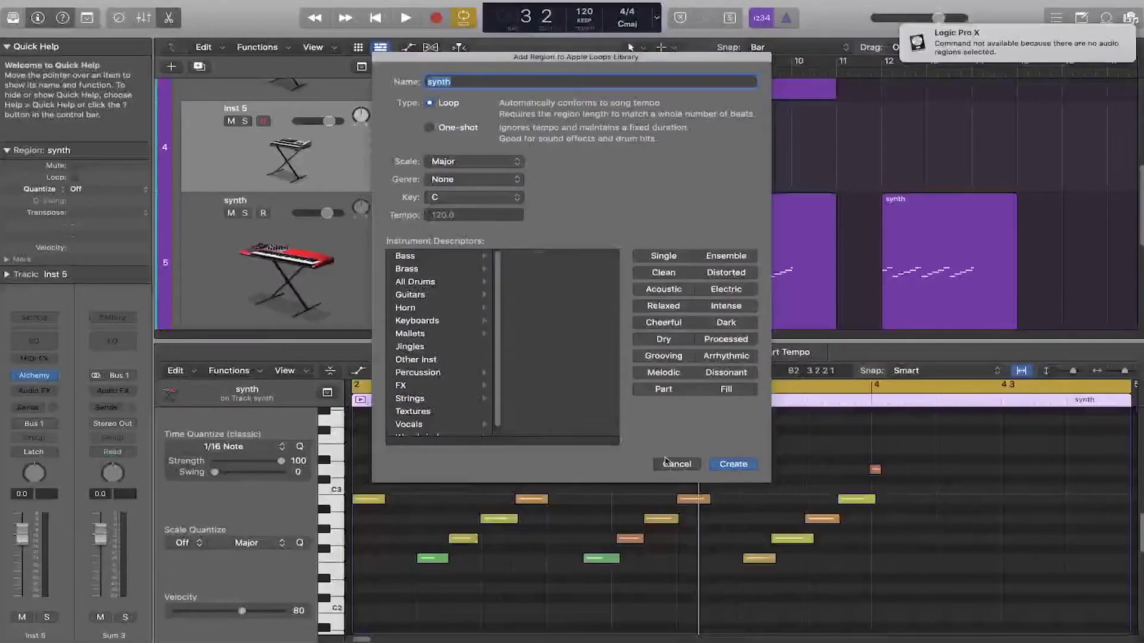
Step: Cancel adding the region to the Apple Loops library, and move the red keyboard track's bar 2 region to the selected Inst 5 track
left_click(668, 463)
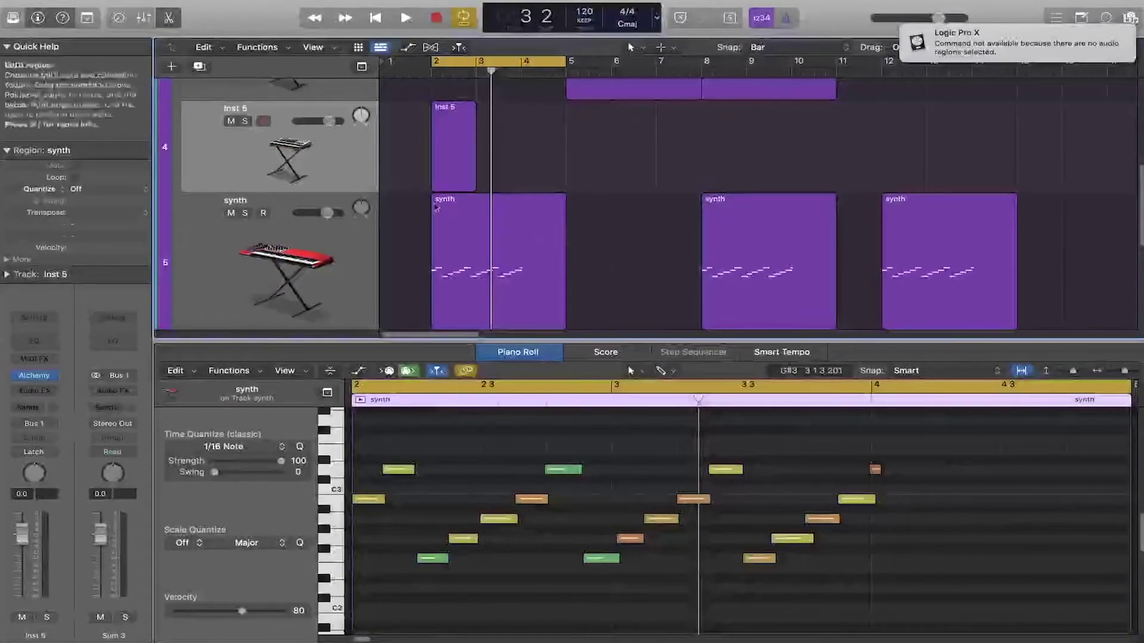
left_click(499, 260)
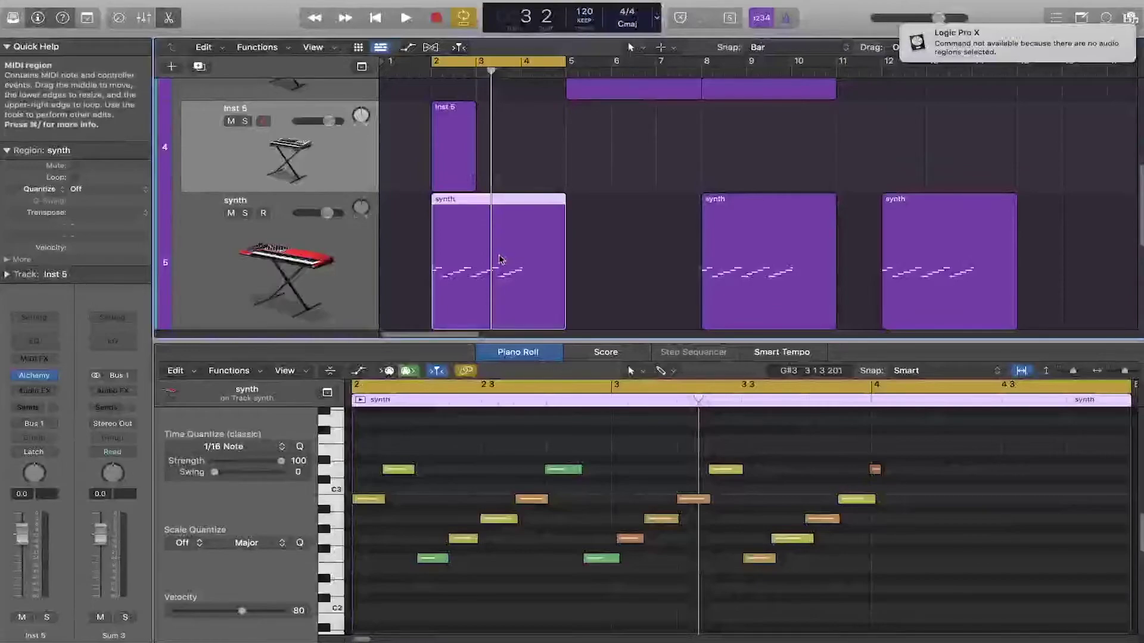
key("super+z")
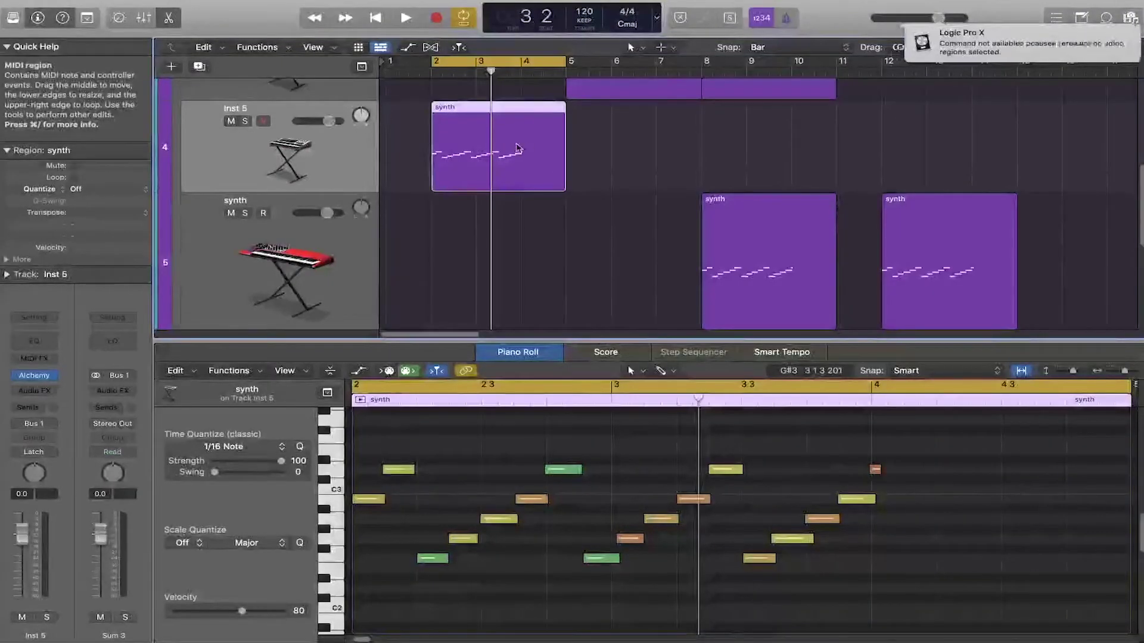
Step: Repeat the section between the locators, bars 2 to 5, four times
key("super+r")
key("super+r")
key("super+r")
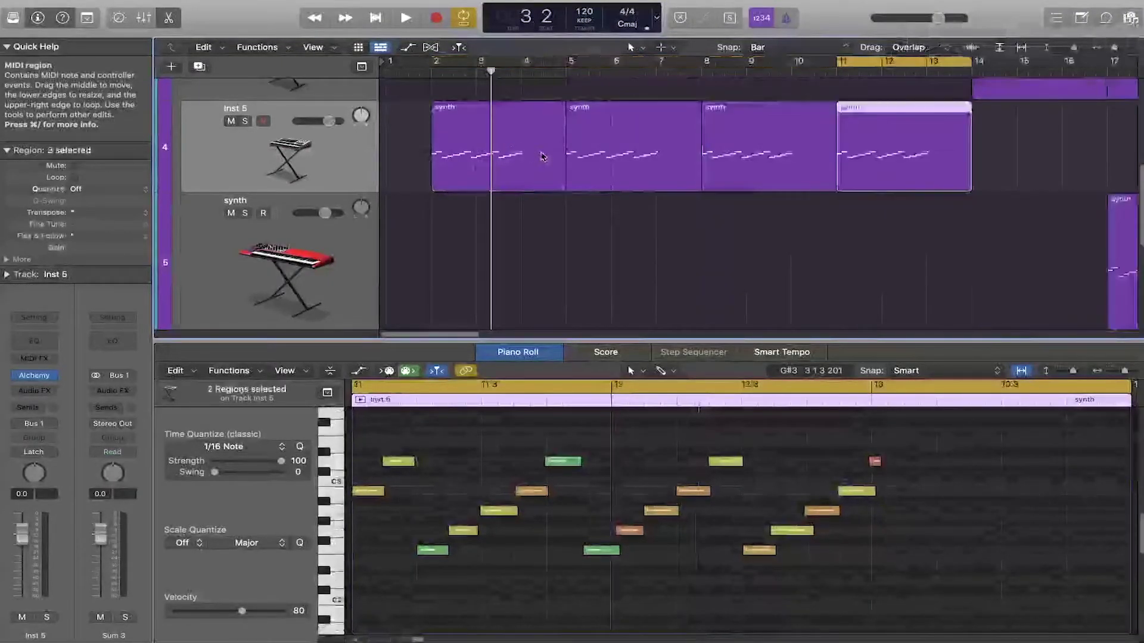
key("super+r")
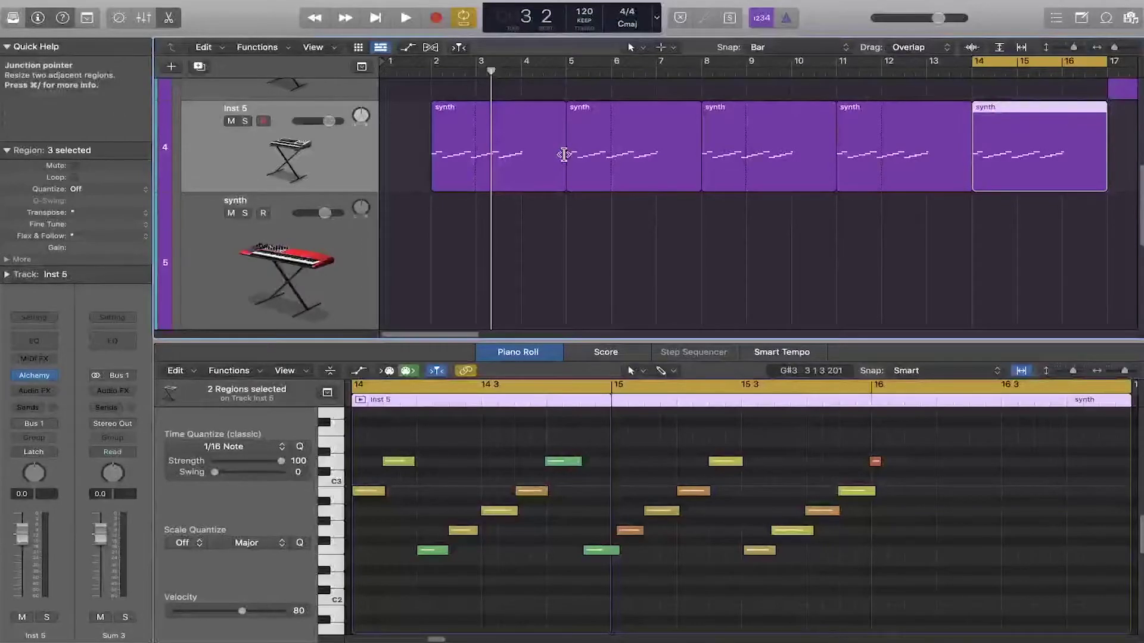
Step: Insert silence between bars 14 and 17, and insert one bar of silence at the short Inst 5 region at bar 8
key("alt+Right")
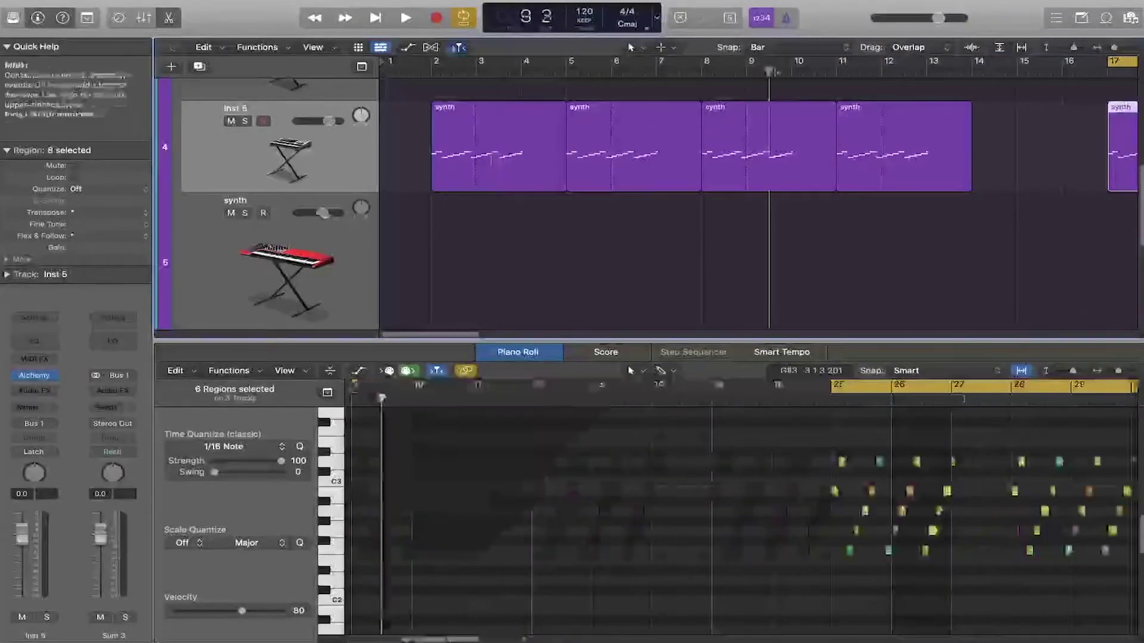
left_click(723, 116)
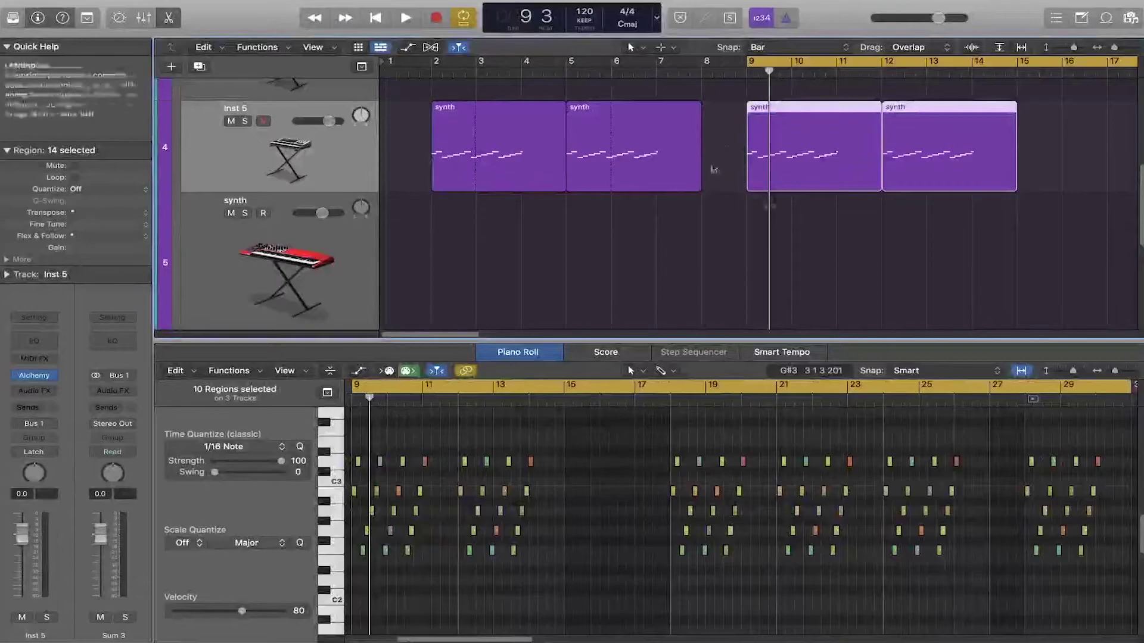
Step: Move the synth region at bar 5 from the Inst 5 track down to the red keyboard synth track
scroll(604, 203, "down", 1)
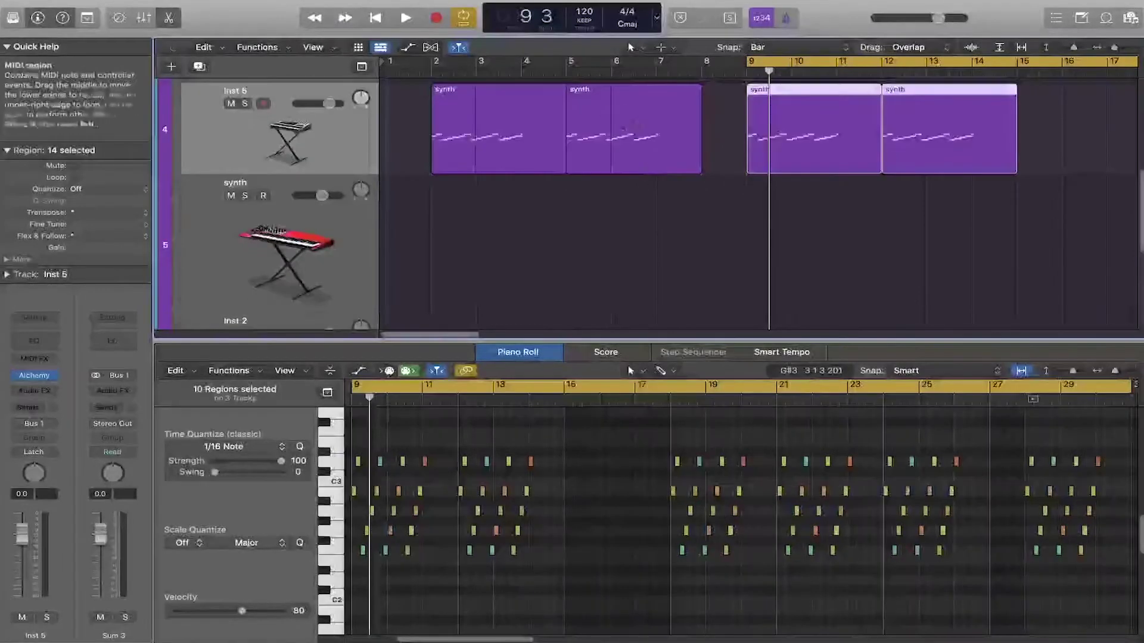
left_click_drag(643, 158, 643, 251)
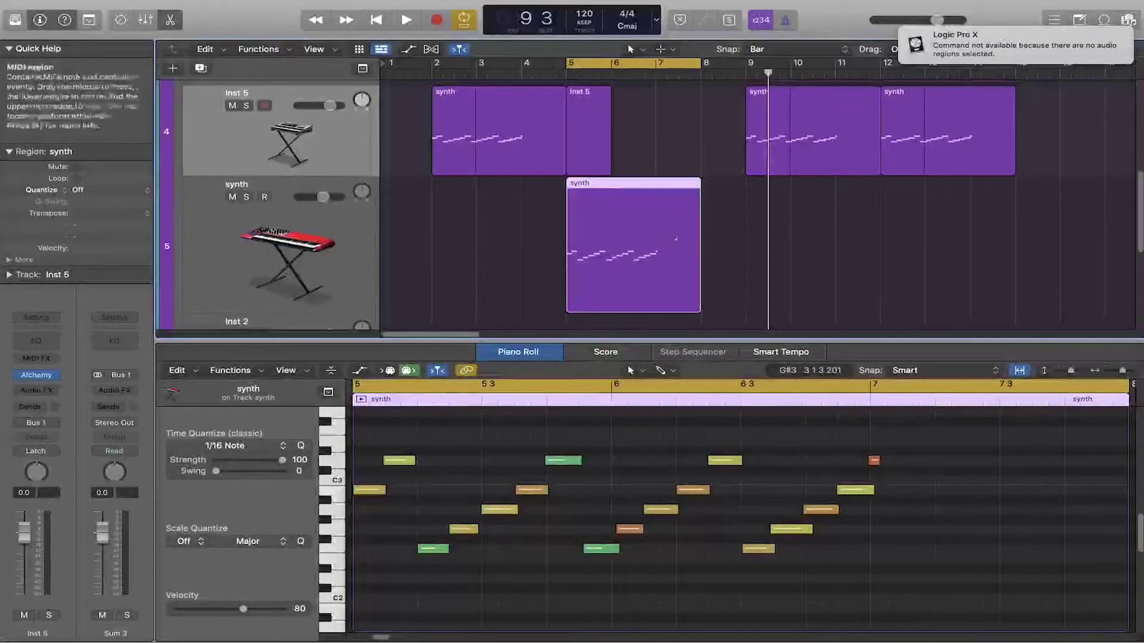
Step: Set the cycle locators around the synth regions at bars 9 and 2 in turn, and around all regions
left_click(804, 134)
left_click(682, 127)
mouse_move(822, 125)
left_mouse_down()
mouse_move(777, 123)
mouse_move(822, 126)
left_mouse_up()
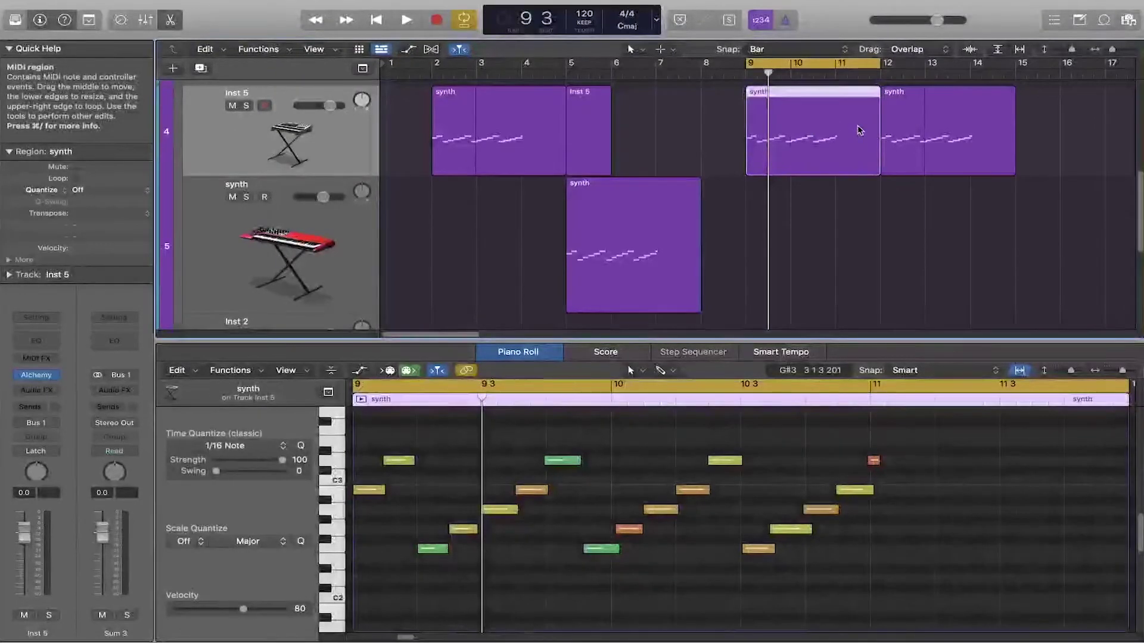
left_click(494, 129)
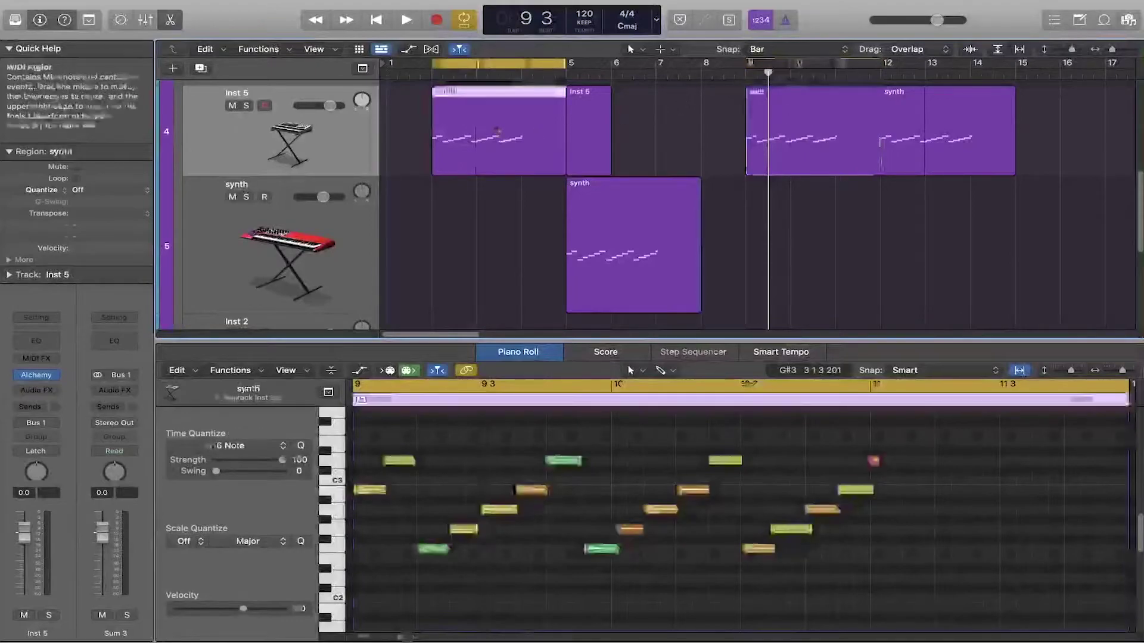
key("super+a")
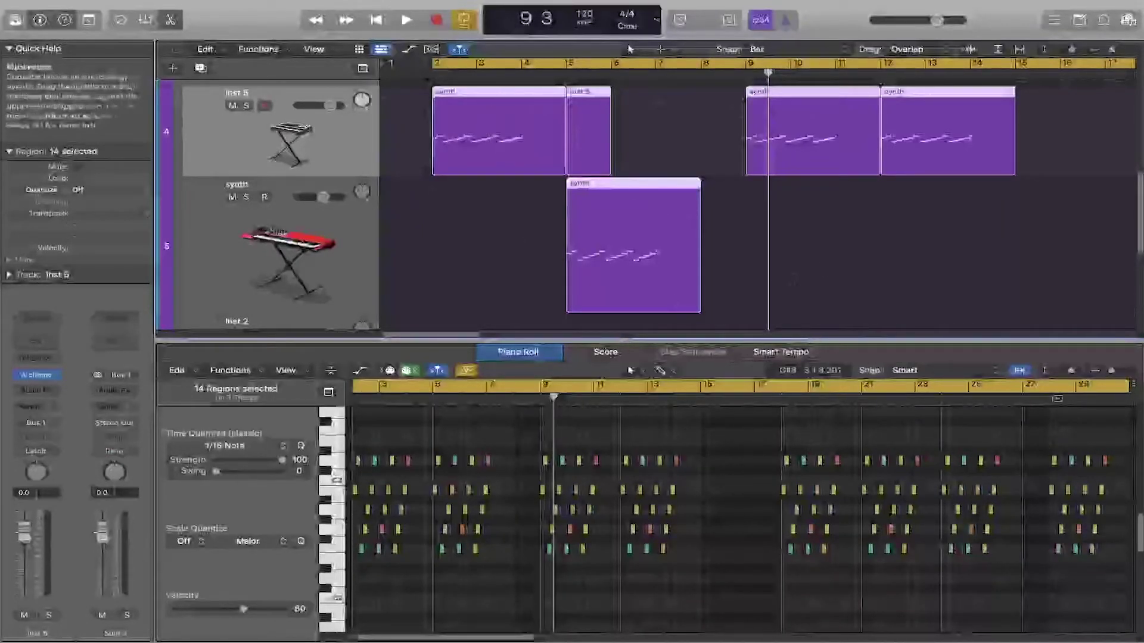
left_click(520, 239)
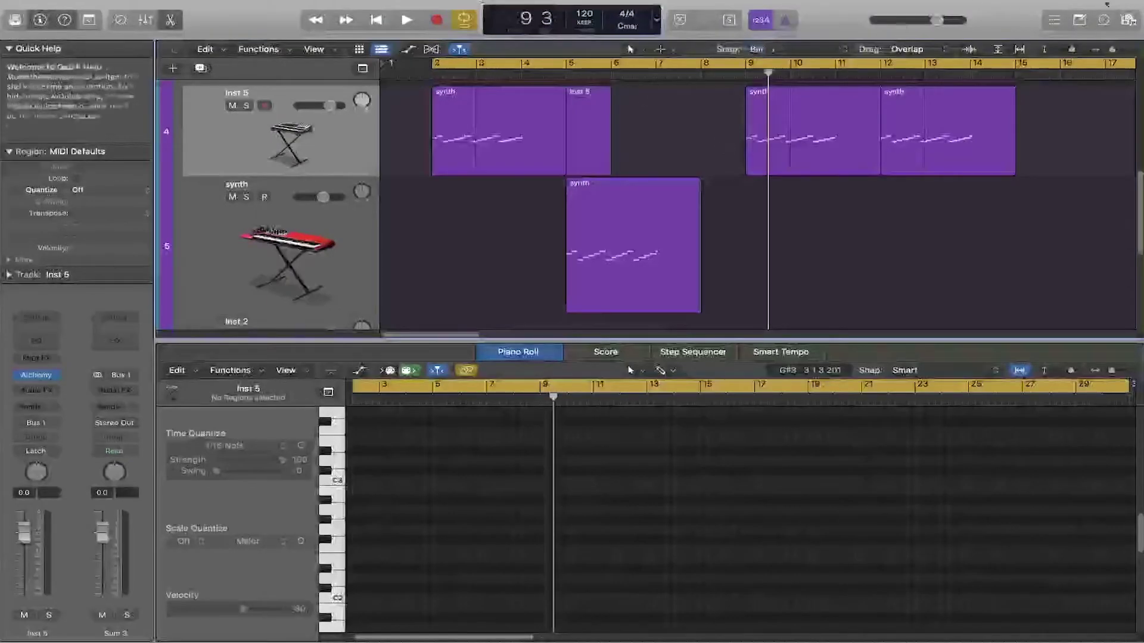
Step: Take the Logic Pro X project window out of full screen, moved aside, and switch to the Stream Deck app
mouse_move(1088, 3)
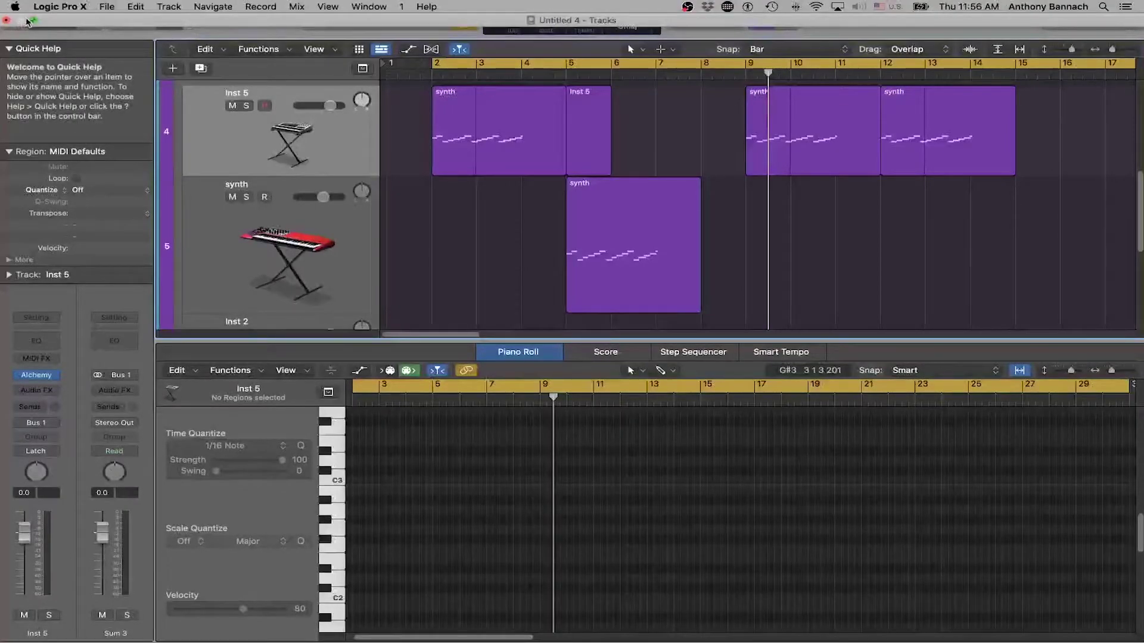
left_click(35, 21)
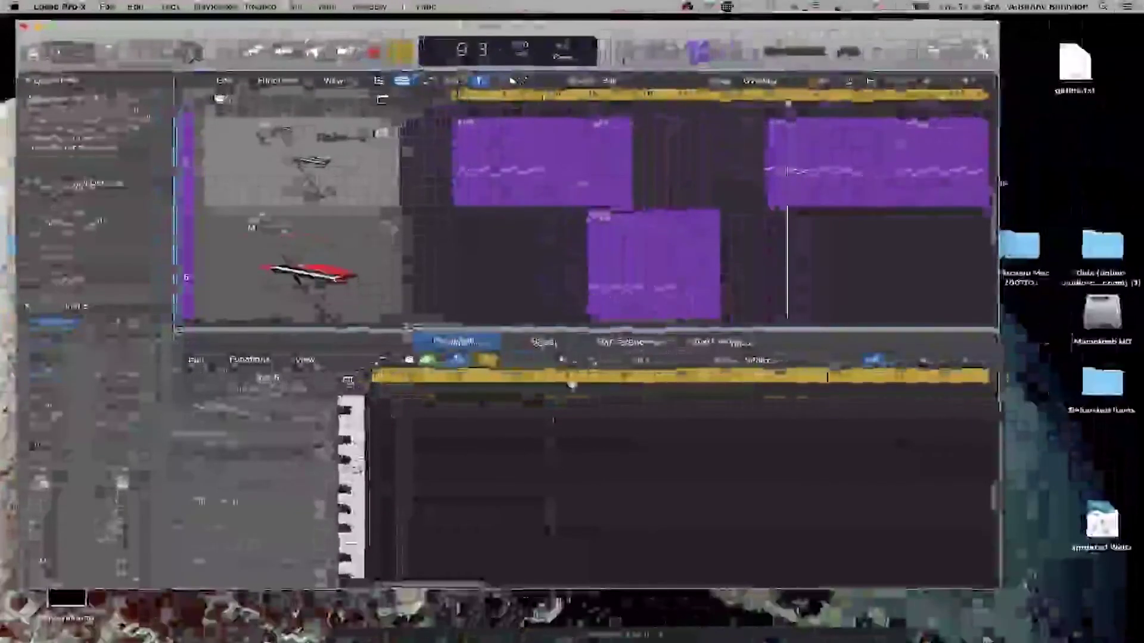
left_click_drag(698, 33, 544, 64)
left_click_drag(406, 391, 283, 352)
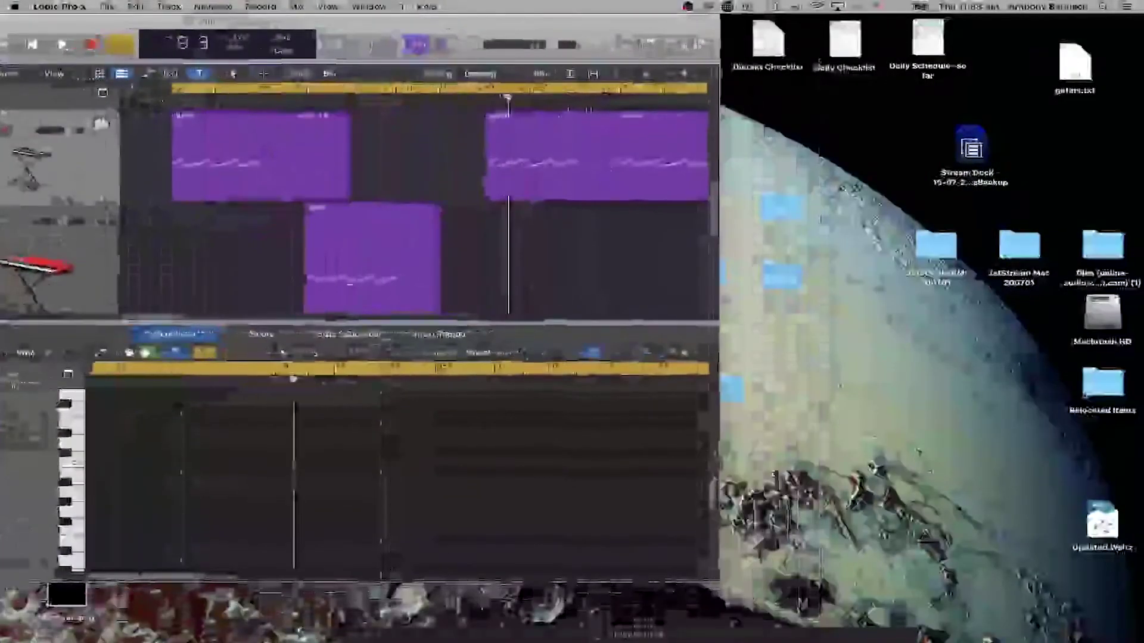
left_click_drag(643, 633, 752, 179)
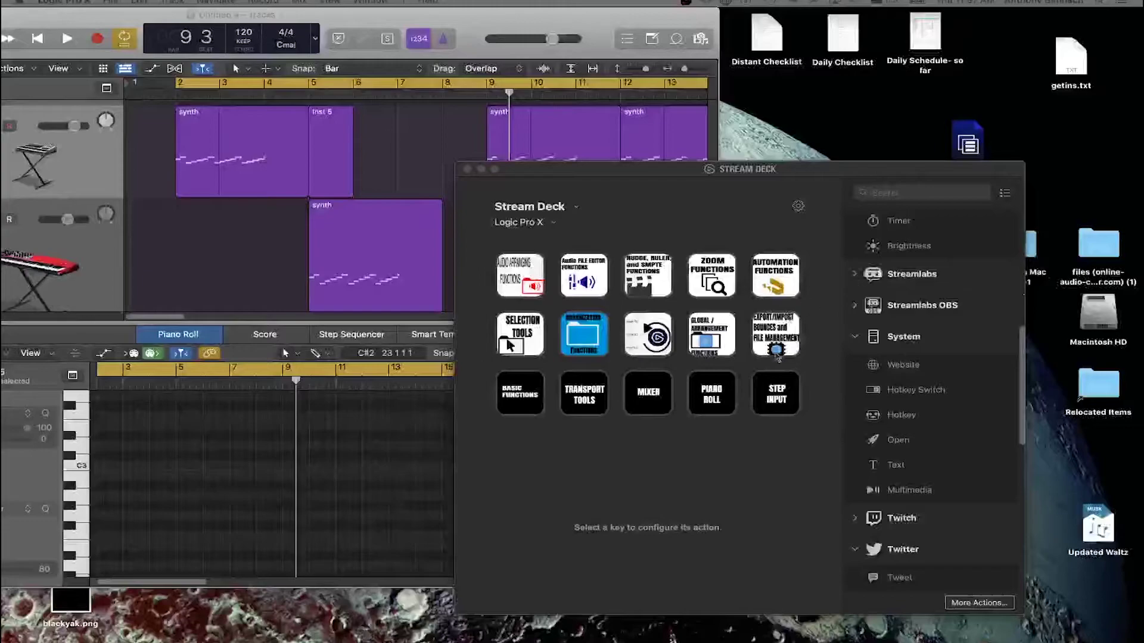
Step: Look through the Export/Import Bounces and File Management folder and the Basic Functions folder of the Logic Pro X profile
double_click(776, 353)
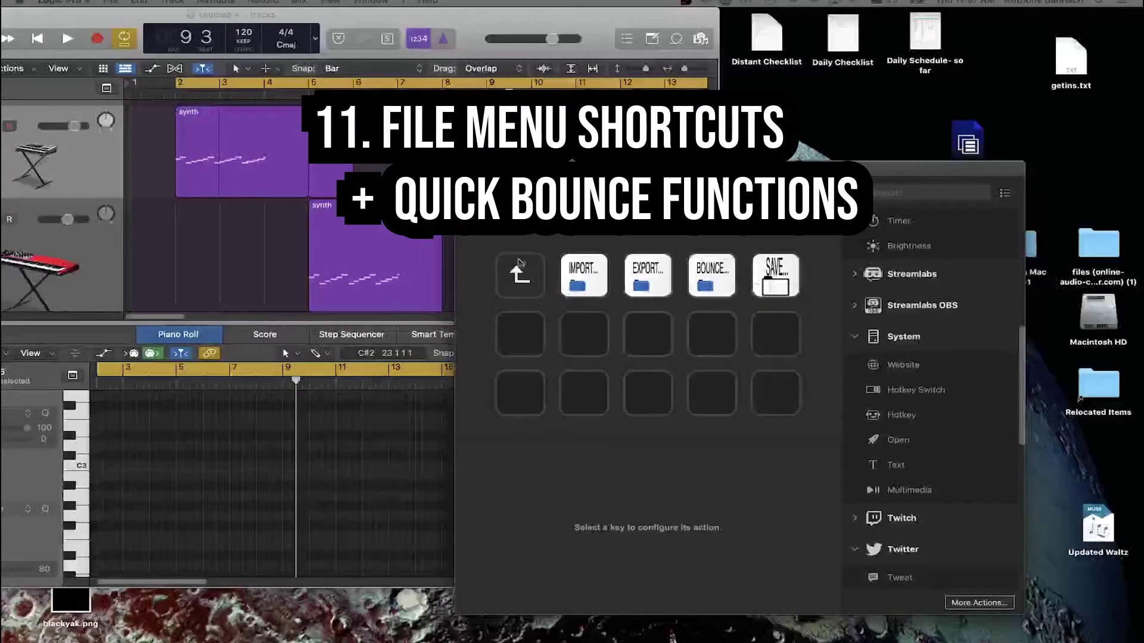
left_click(518, 262)
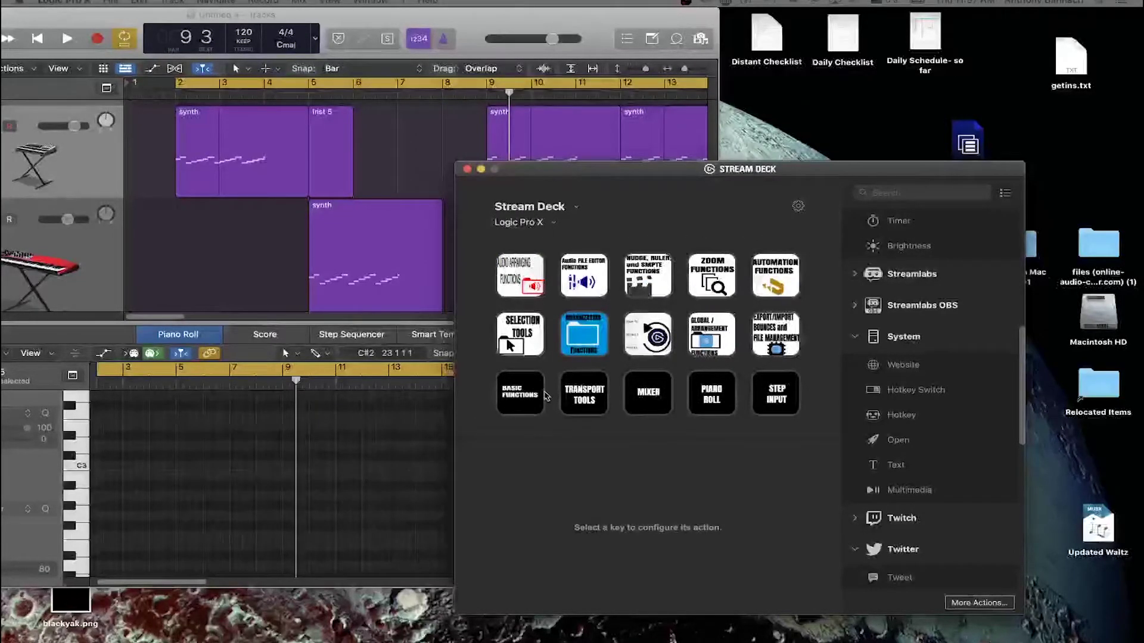
double_click(531, 393)
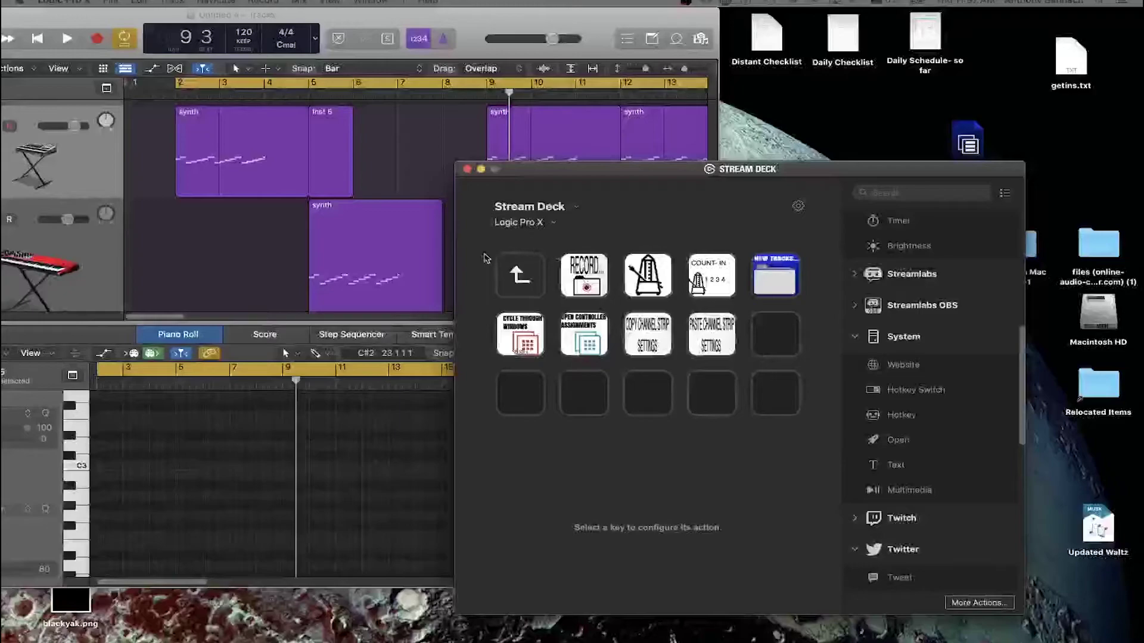
left_click(521, 268)
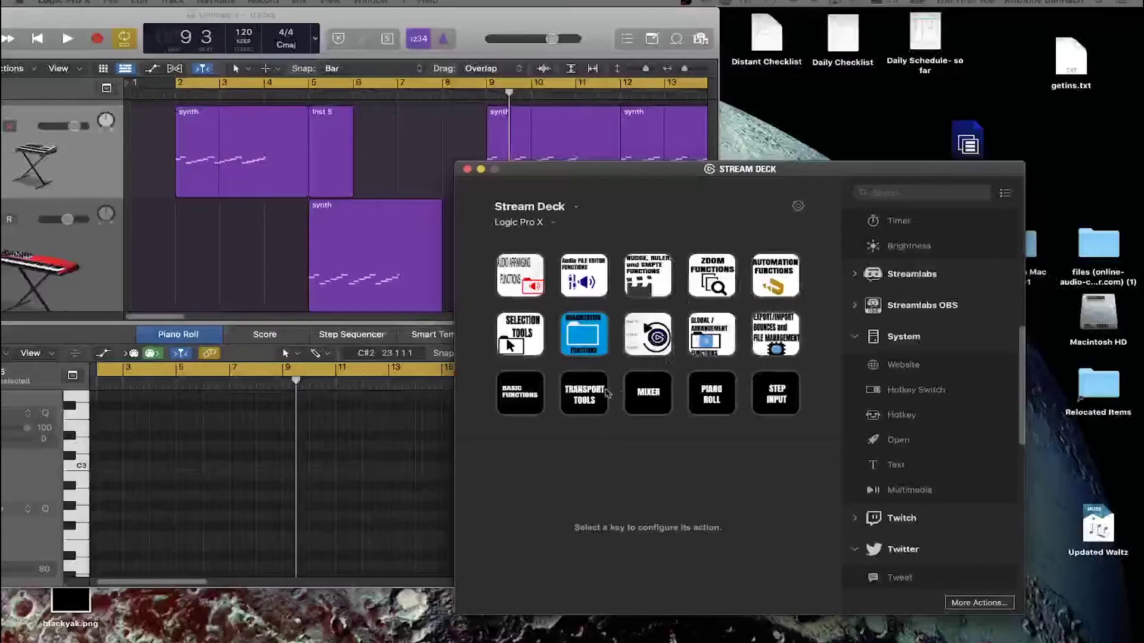
Step: Look through the Transport Tools folder, including the Go To Measure key, the Marker Functions and the Locator Functions
double_click(605, 394)
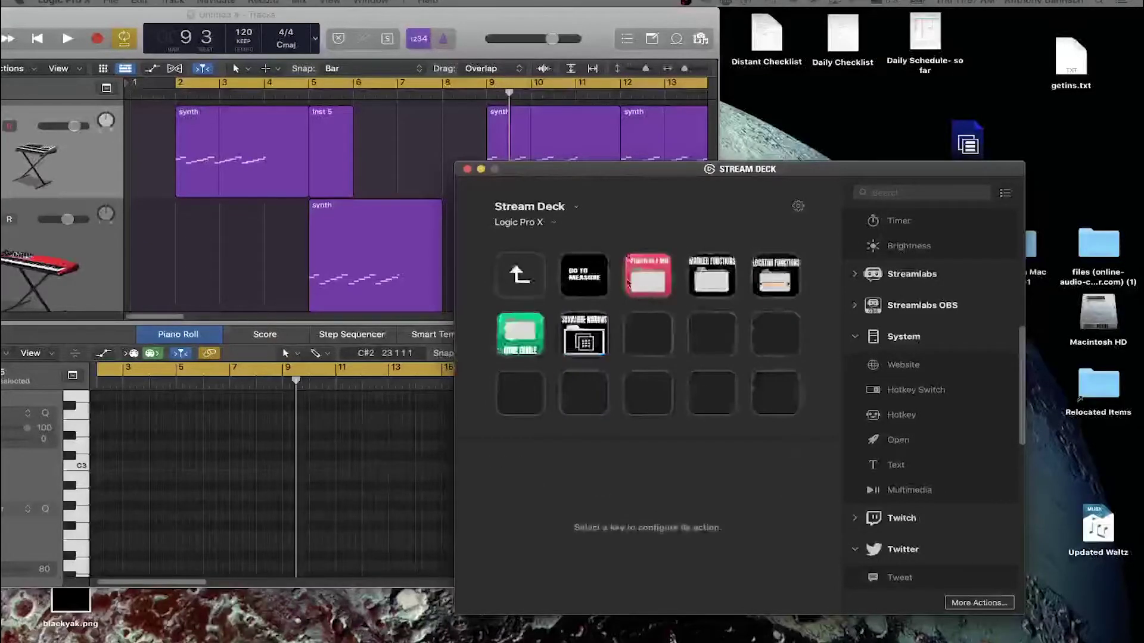
left_click(599, 284)
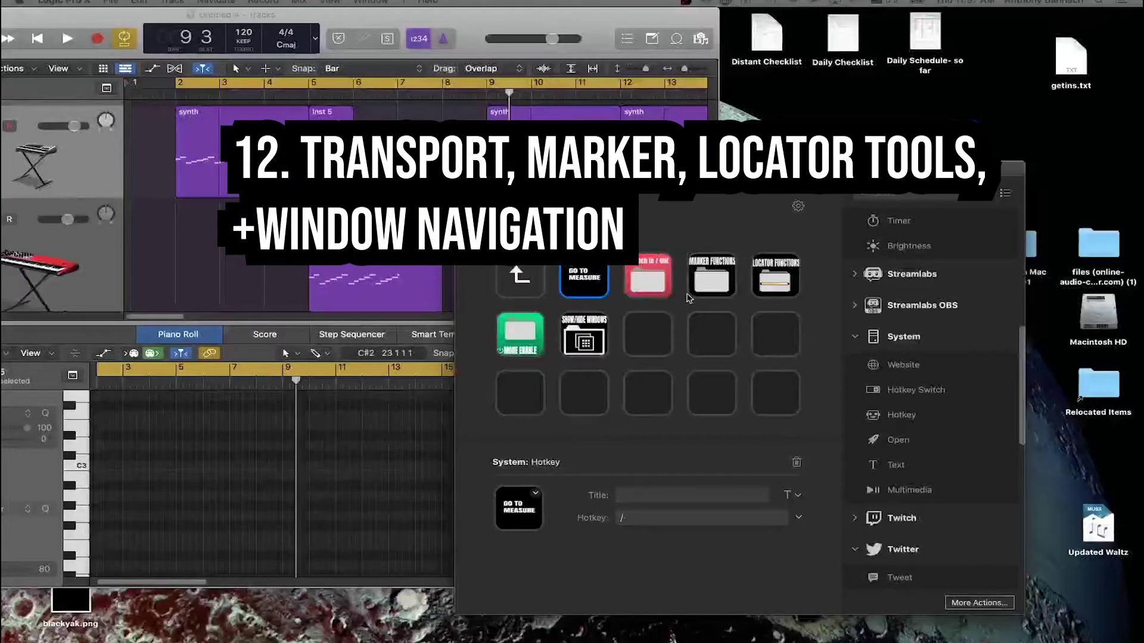
left_click(657, 288)
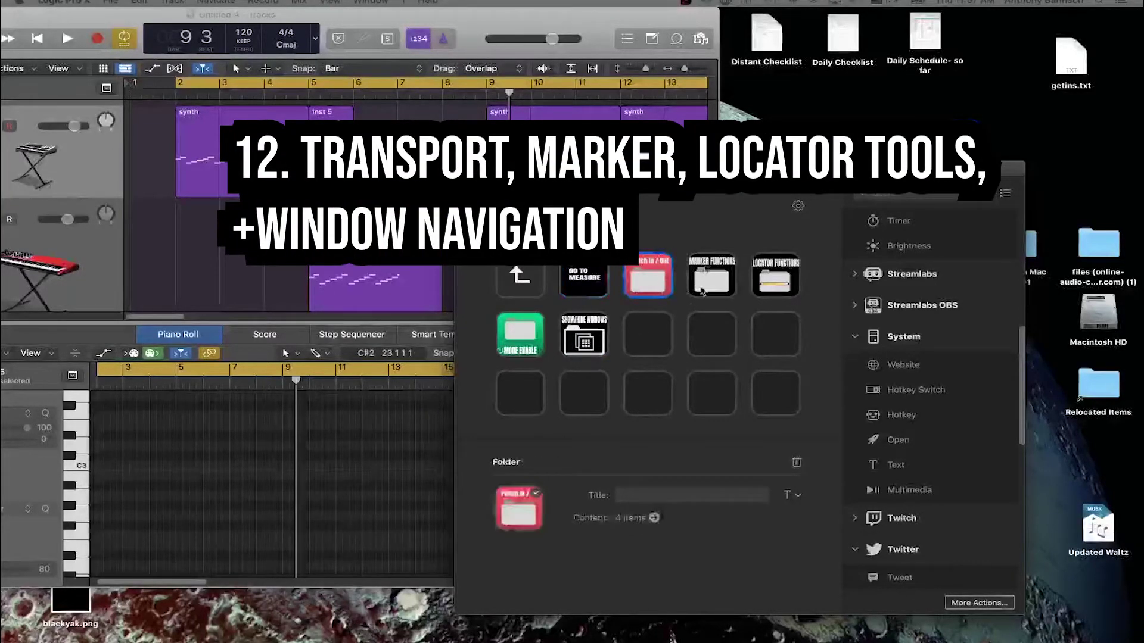
double_click(700, 287)
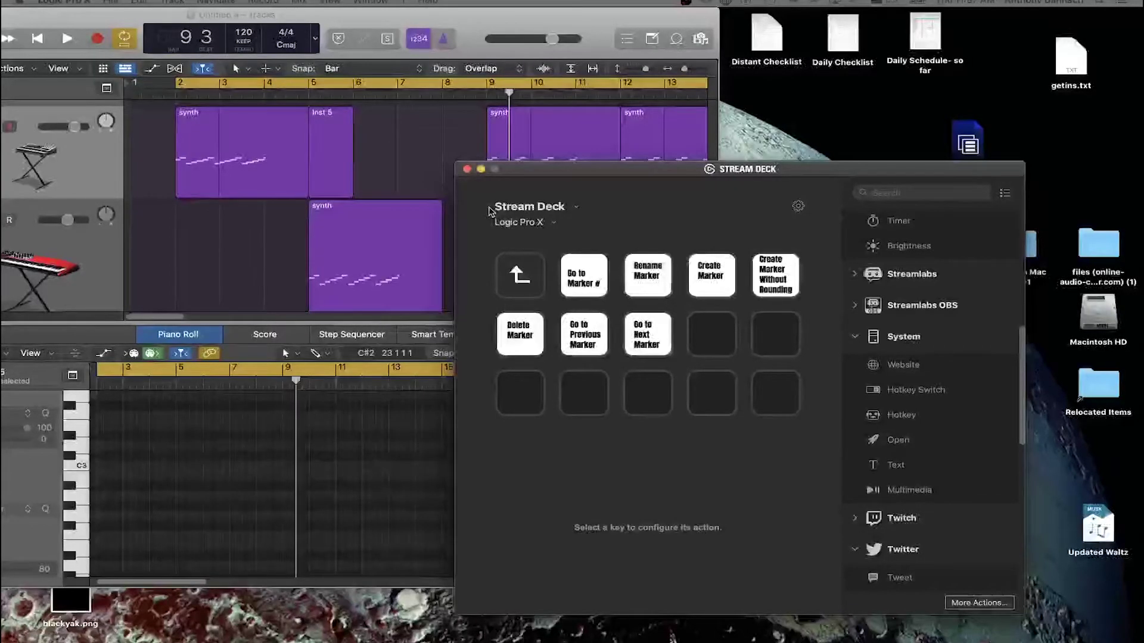
double_click(538, 278)
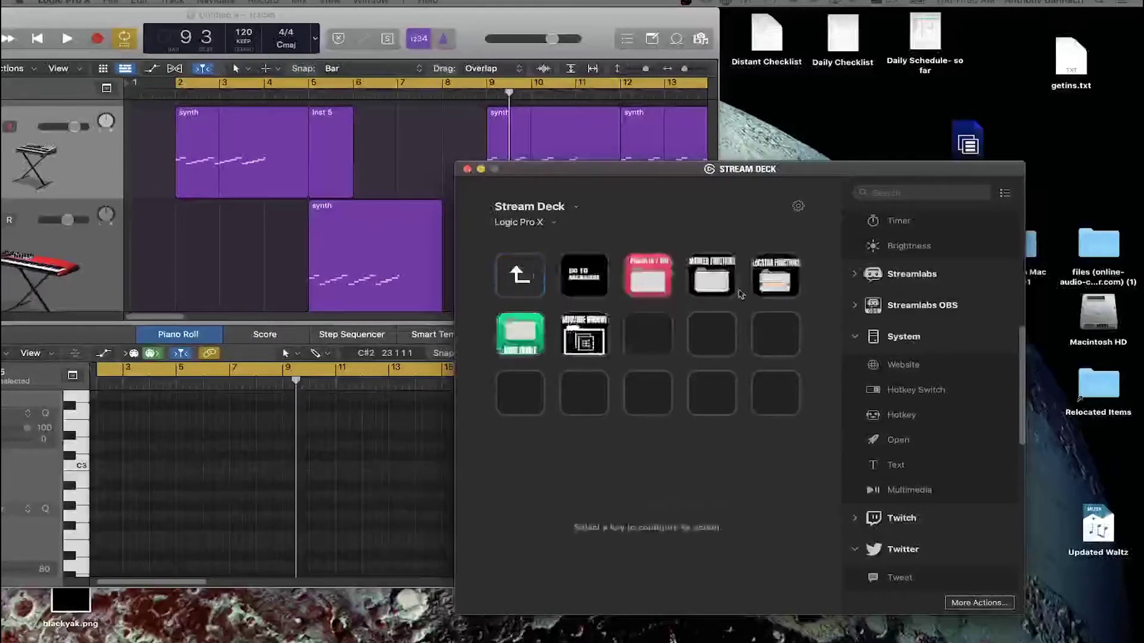
left_click(789, 288)
double_click(789, 288)
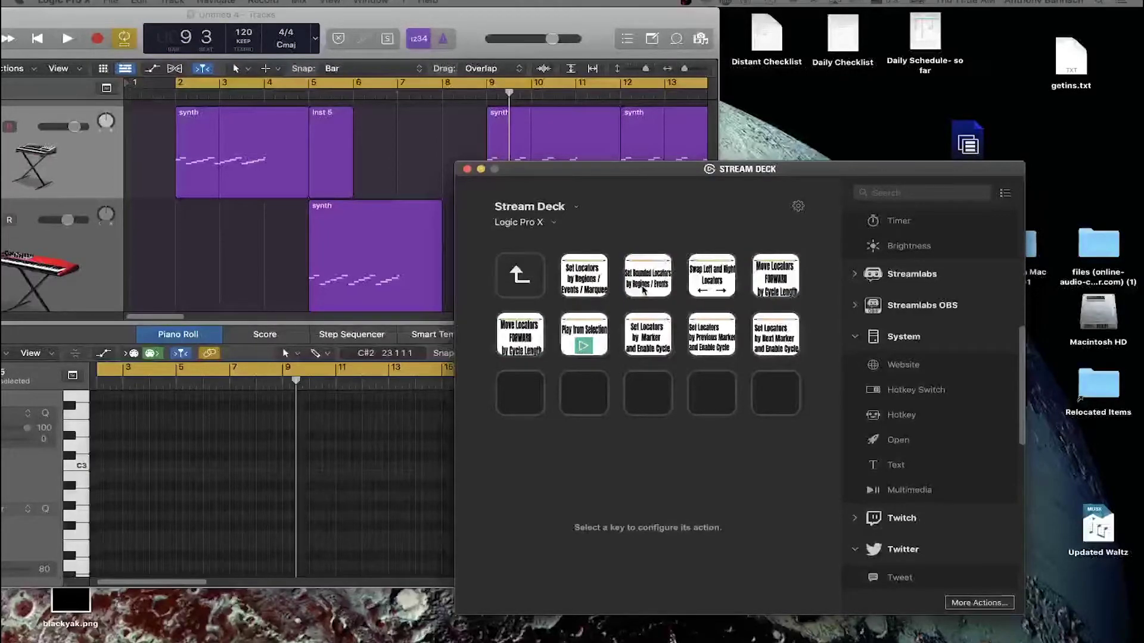
Step: Set the locators around the bar 2 synth region and move them forward by cycle length three times
left_click(300, 118)
key("super+u")
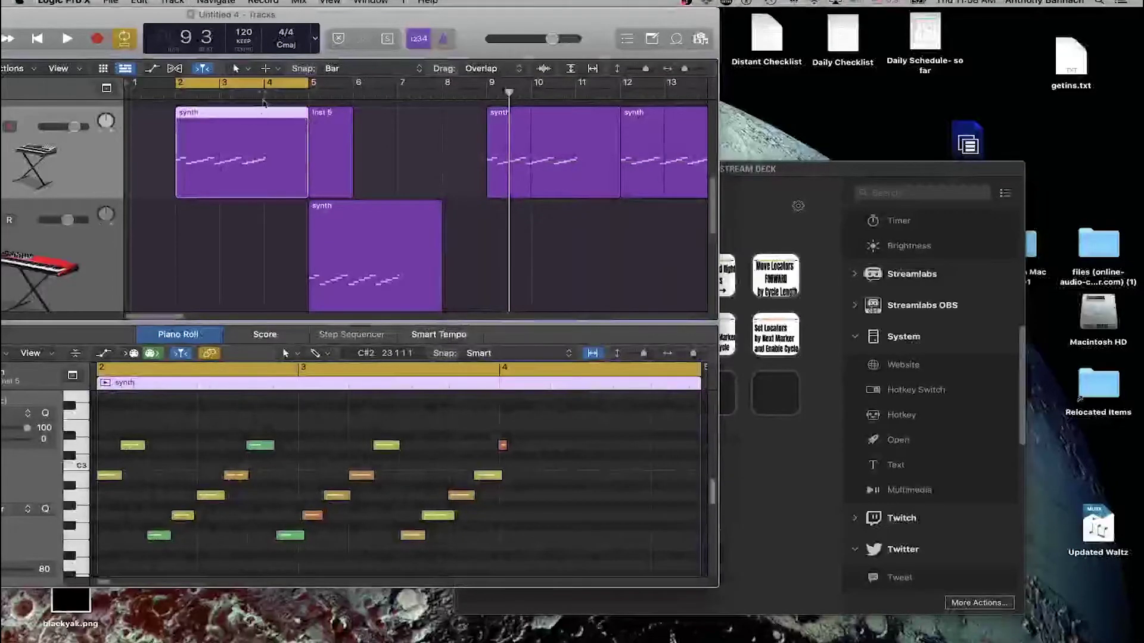
key("super+shift+period")
key("super+shift+period")
key("super+shift+period")
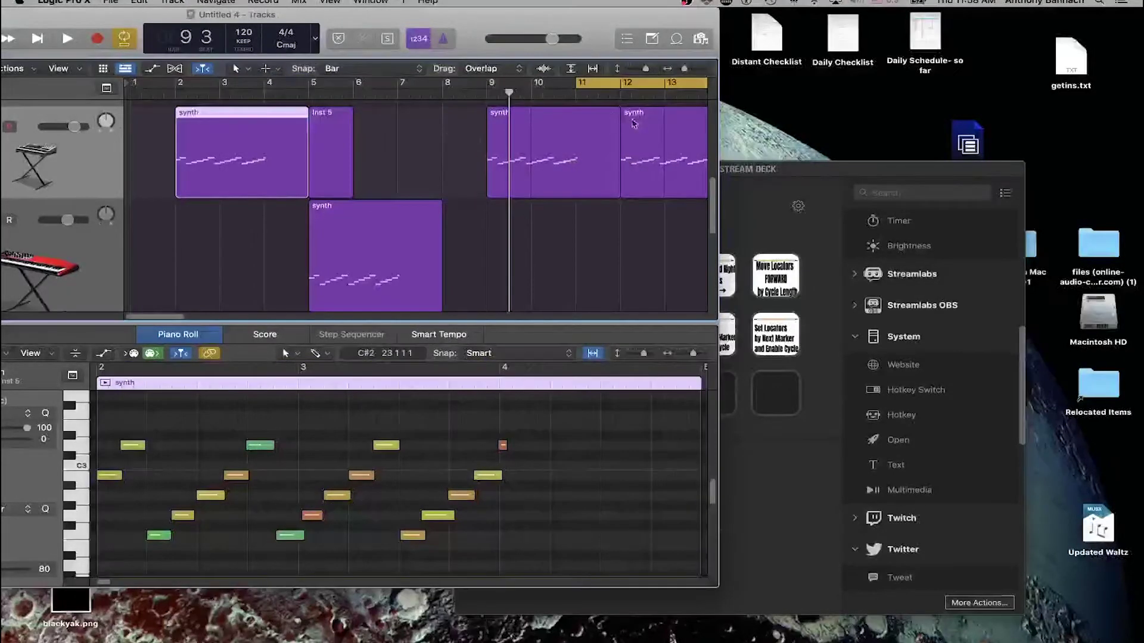
Step: Place the playhead inside bar 2, and set the locators by the bar 2 synth region and the short Inst 5 region
left_click(197, 90)
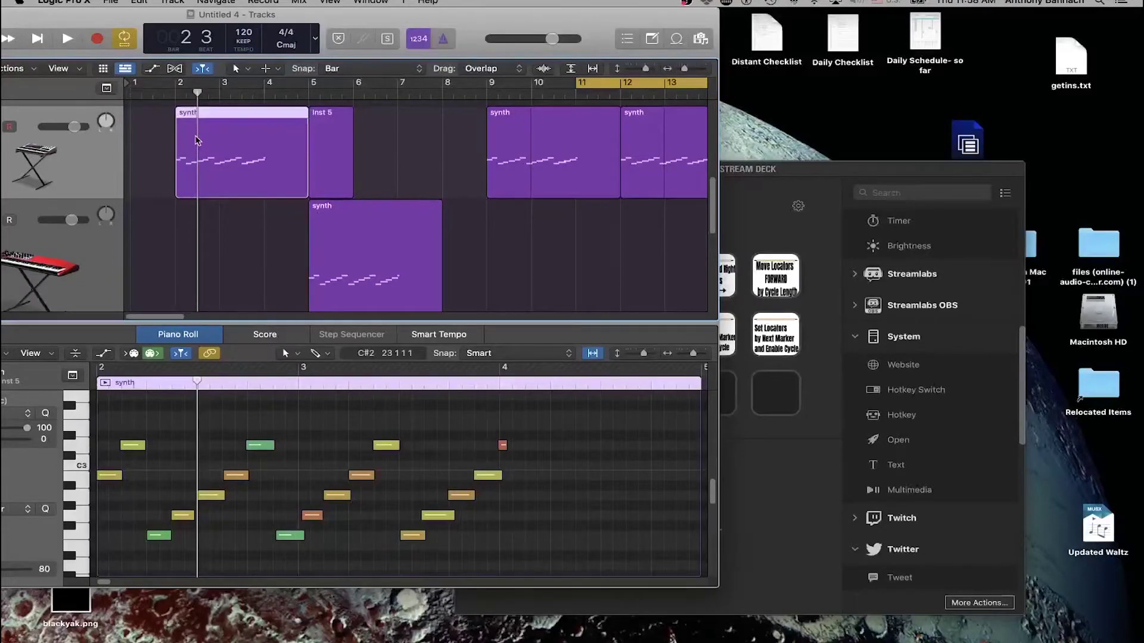
key("super+u")
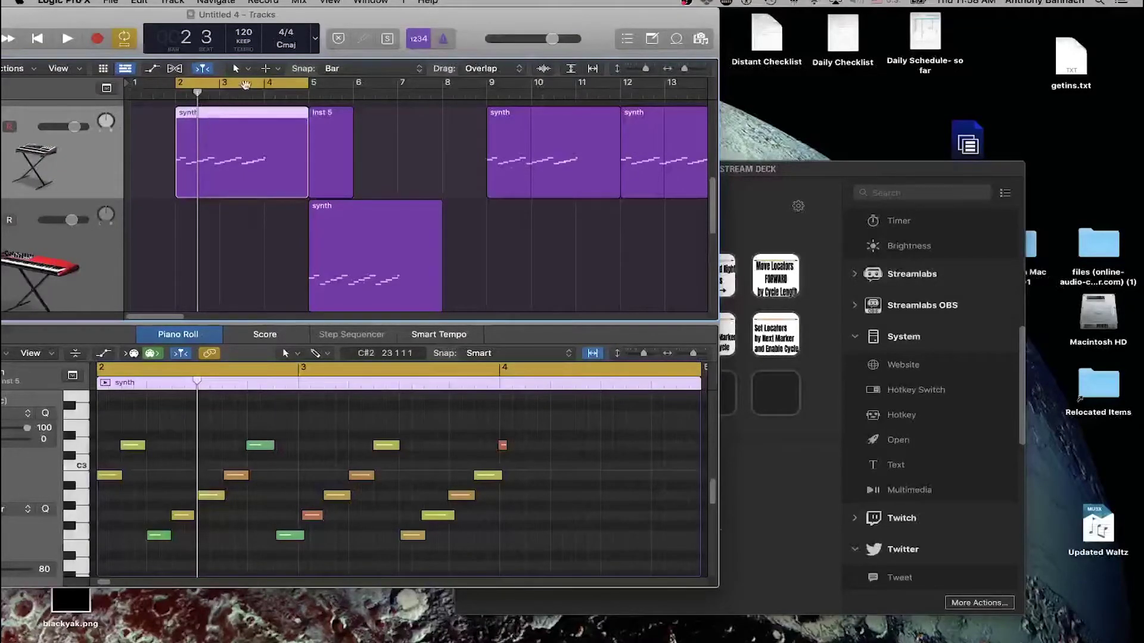
left_click(330, 132)
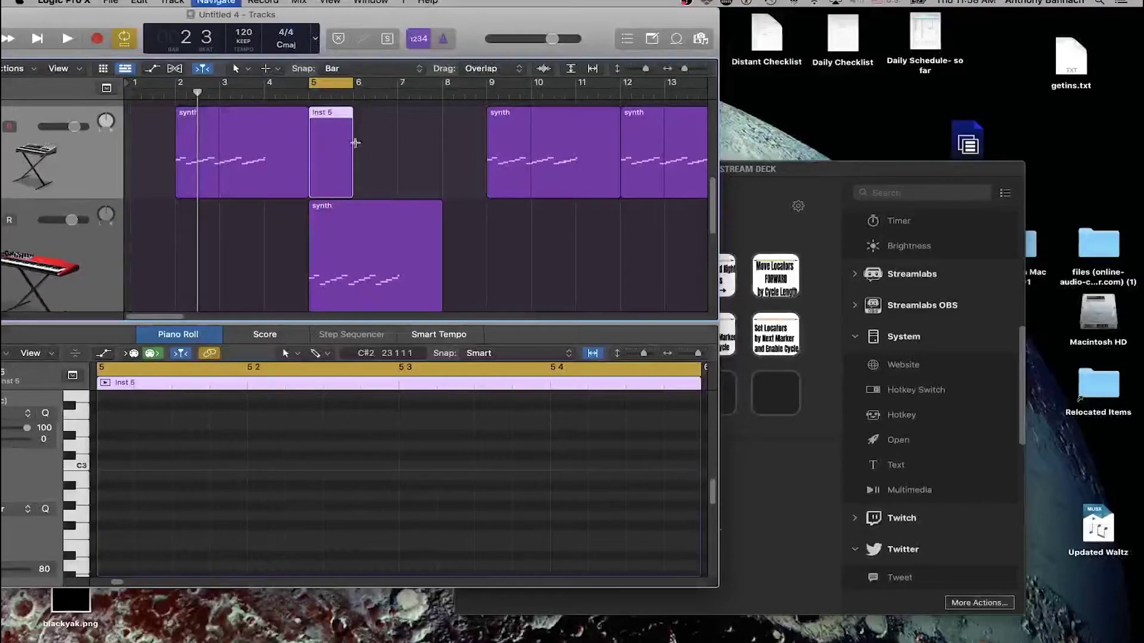
Step: Set the locators around the four regions from bar 2 to bar 12 and move them backward by cycle length
left_click(364, 232)
left_click_drag(420, 198, 292, 195)
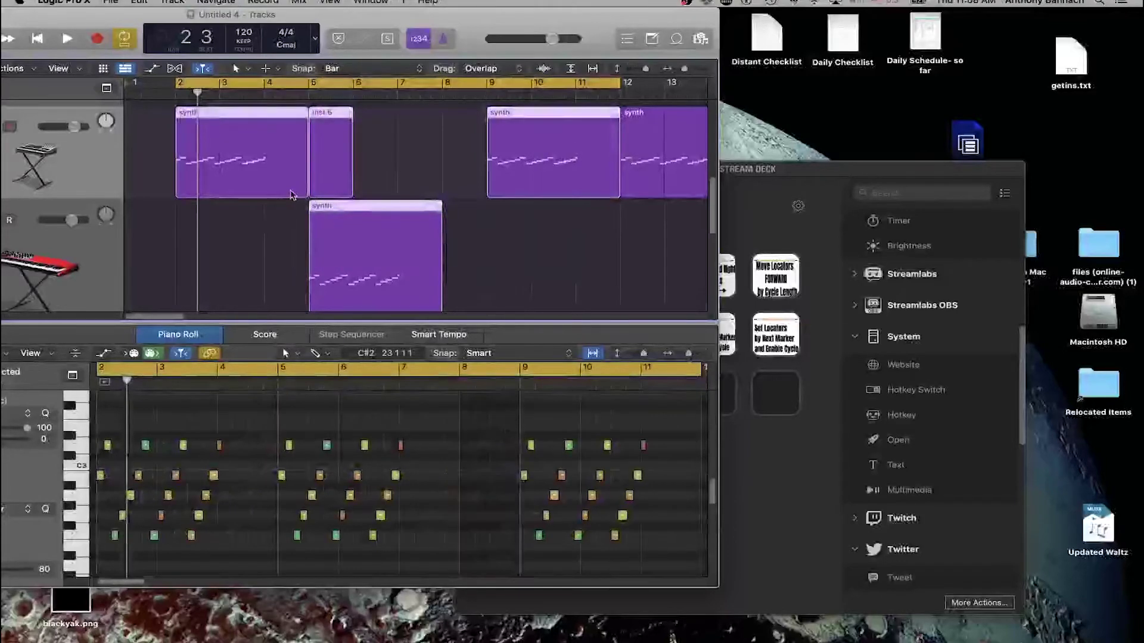
key("super+shift+comma")
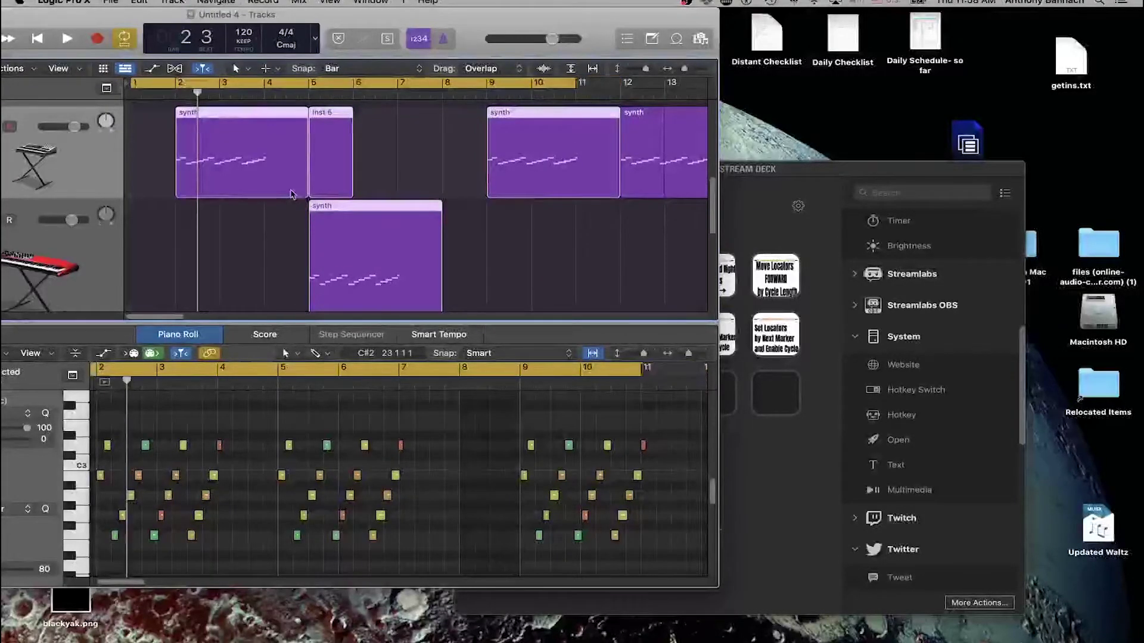
left_click(492, 242)
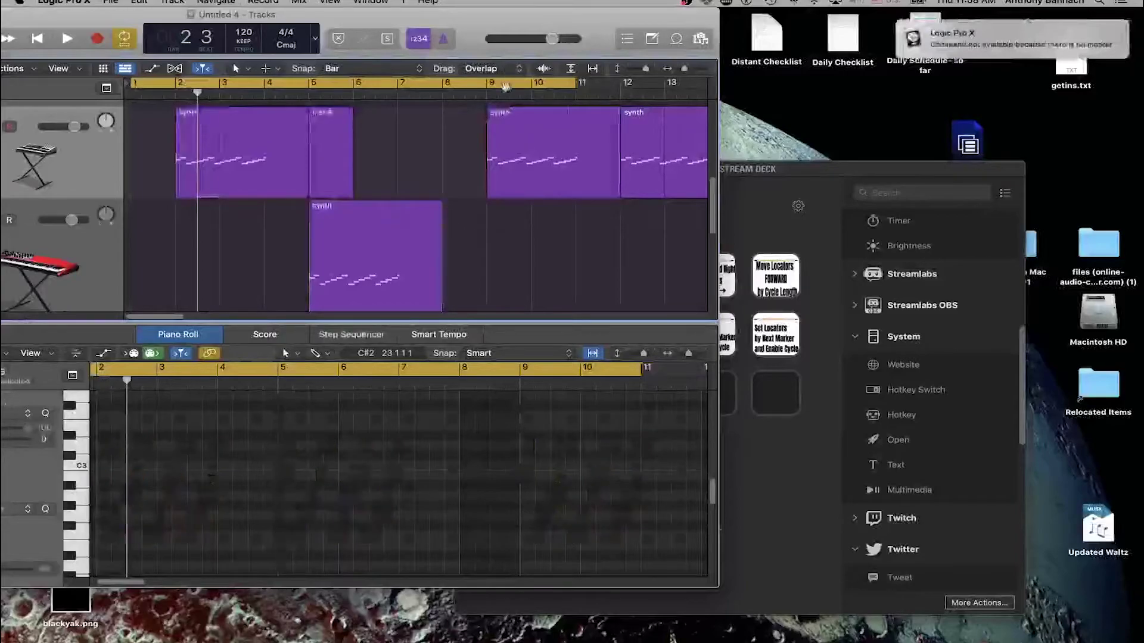
Step: With the playhead at bar 10, set the locators around the first four regions and move them forward by cycle length to bar 12
left_click(513, 92)
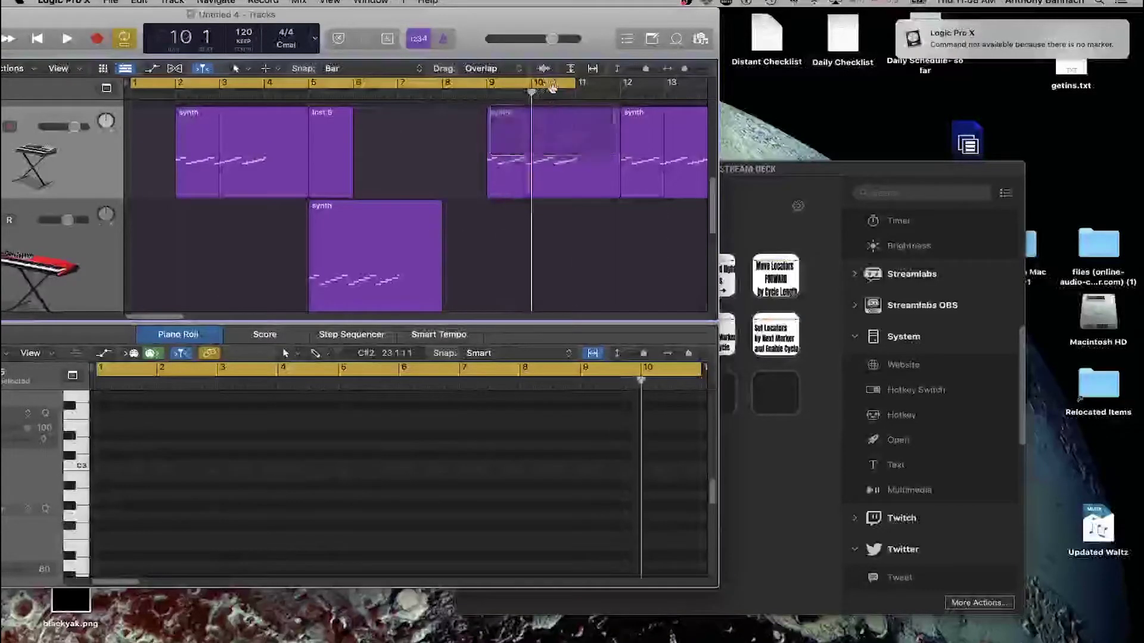
left_click_drag(502, 250, 242, 159)
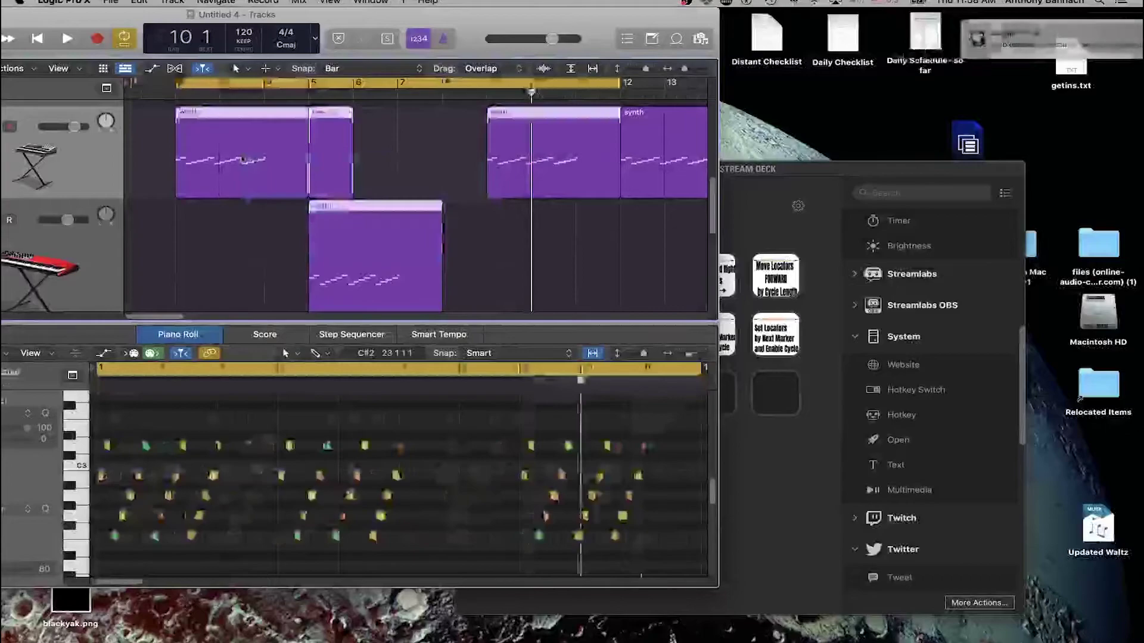
key("u")
key("alt+period")
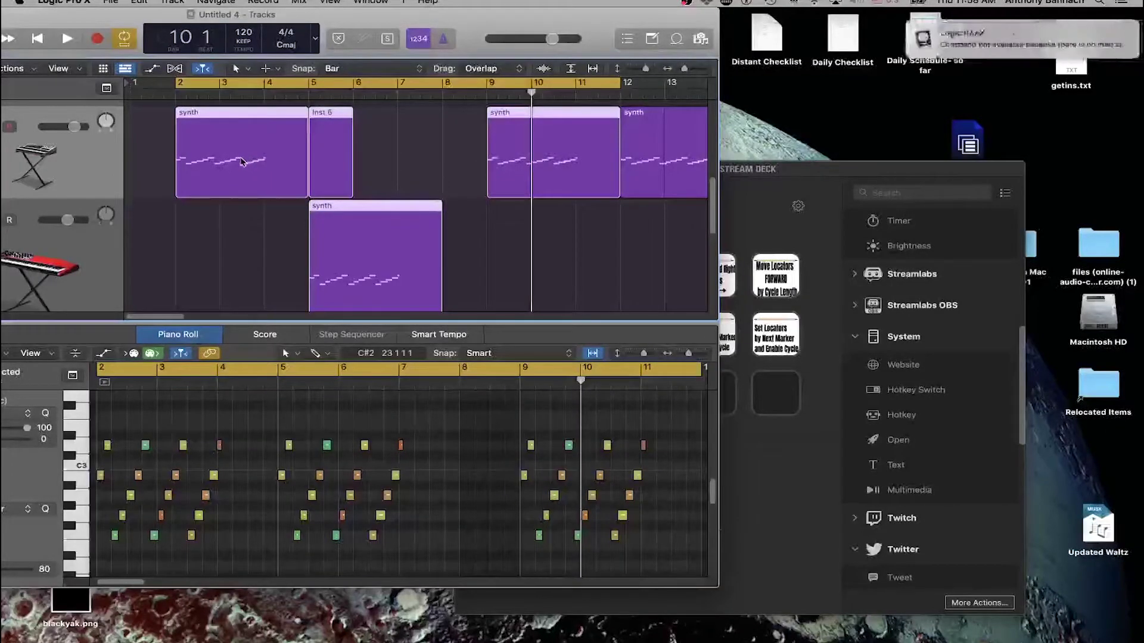
key("super+shift+period")
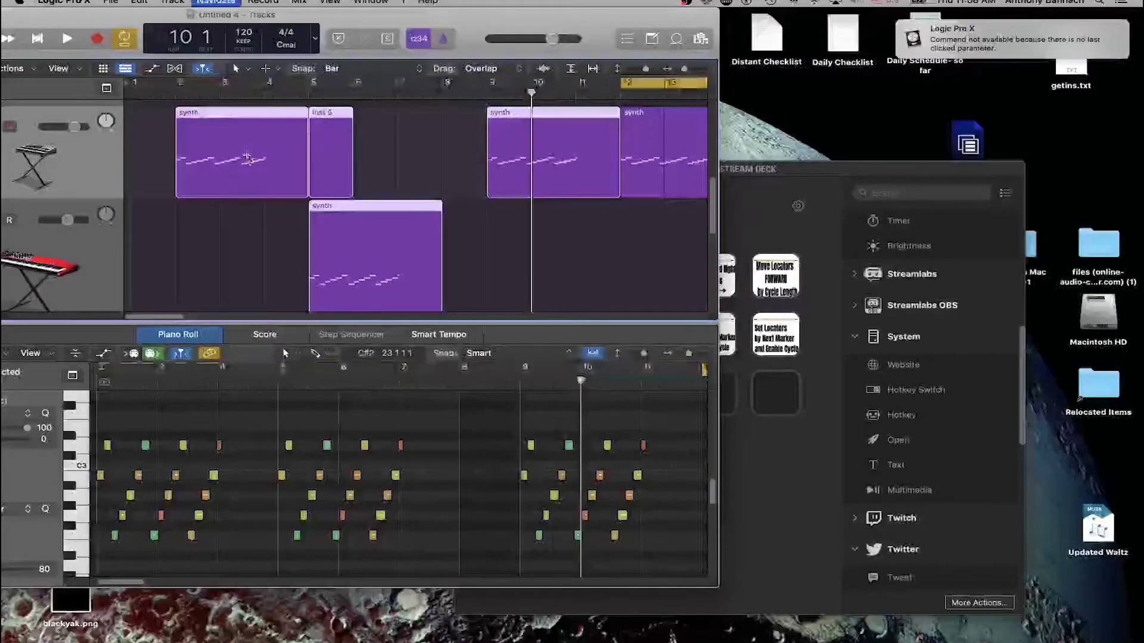
left_click(469, 225)
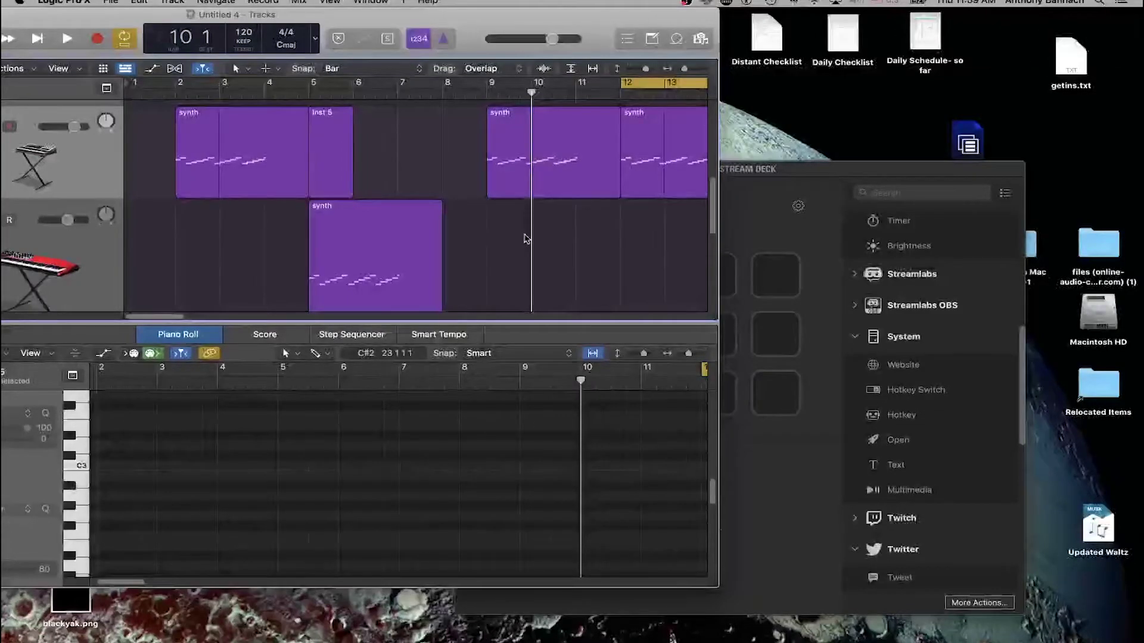
Step: In the Stream Deck app, look through the mode keys and the S/M Functions folder, and open the Show/Hide Windows folder
left_click(731, 272)
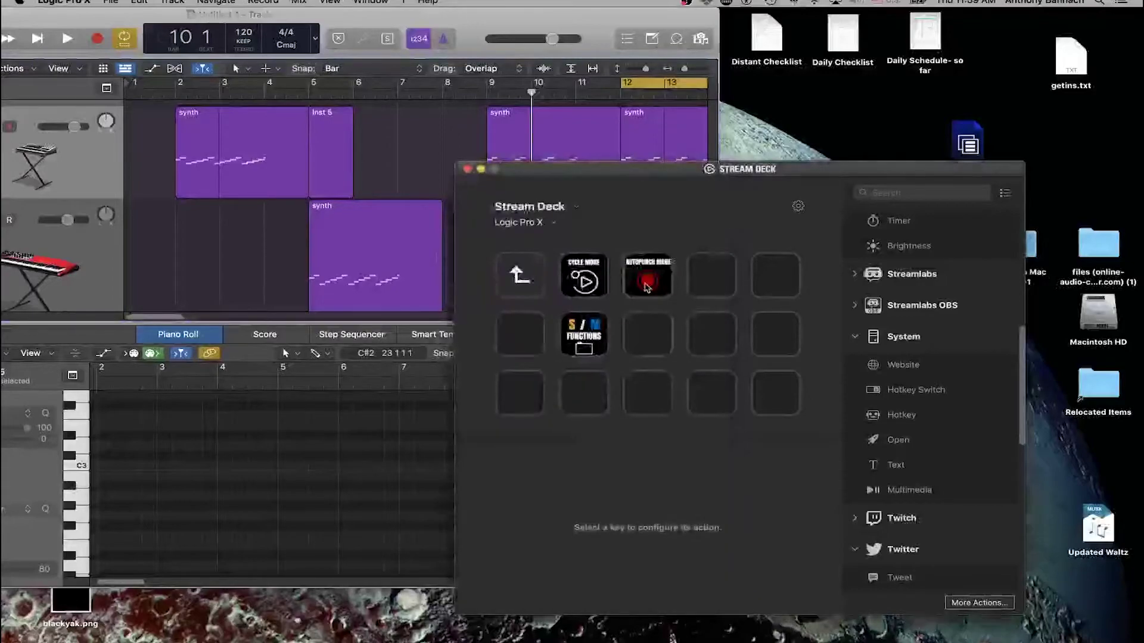
left_click(587, 349)
double_click(585, 349)
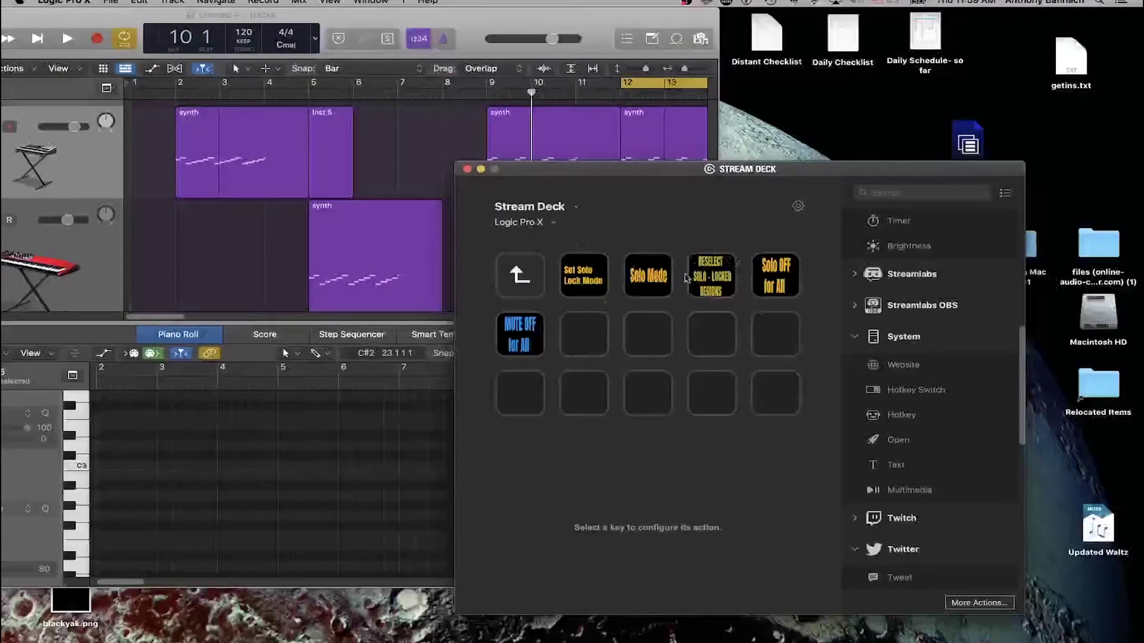
double_click(516, 279)
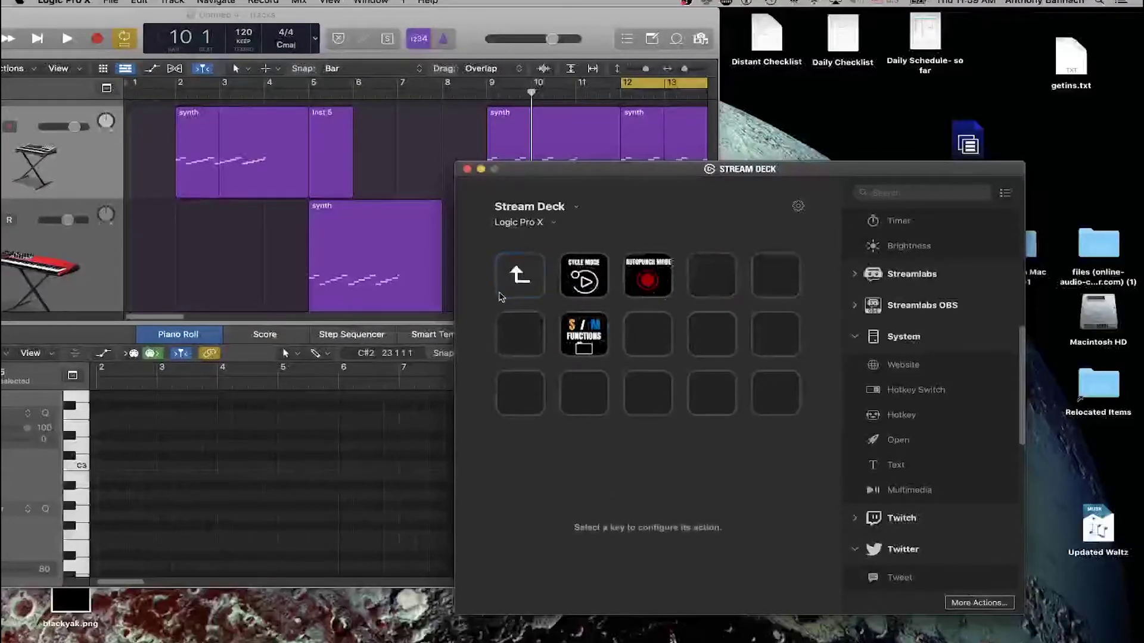
double_click(539, 284)
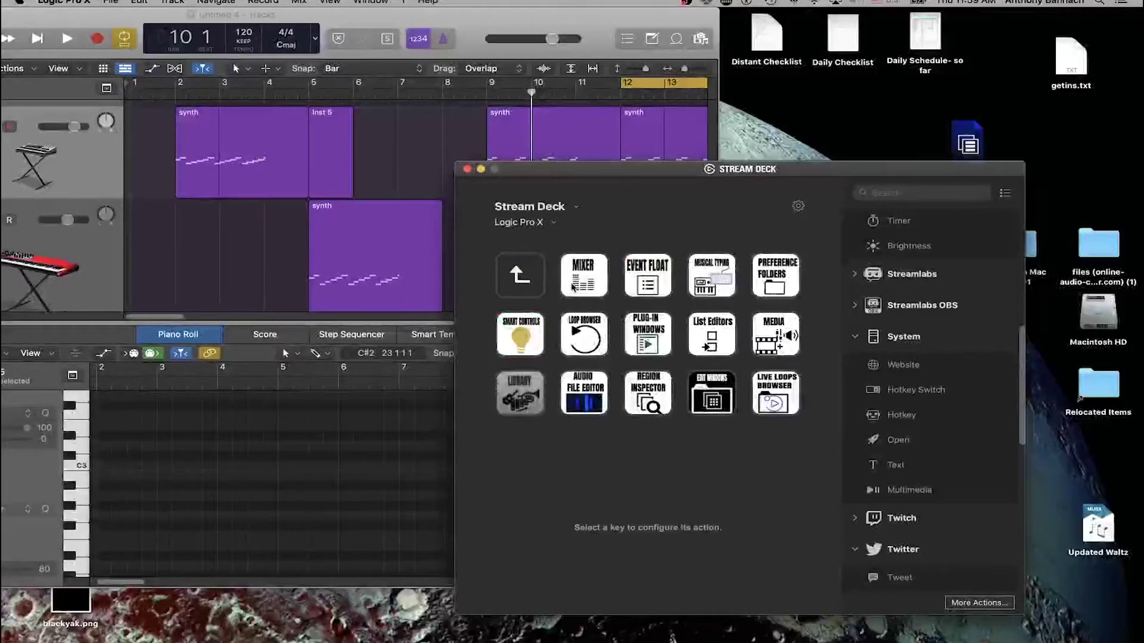
Step: Move the Stream Deck window clear of the Logic project, and show and hide the Mixer
left_click_drag(606, 172, 771, 261)
key("x")
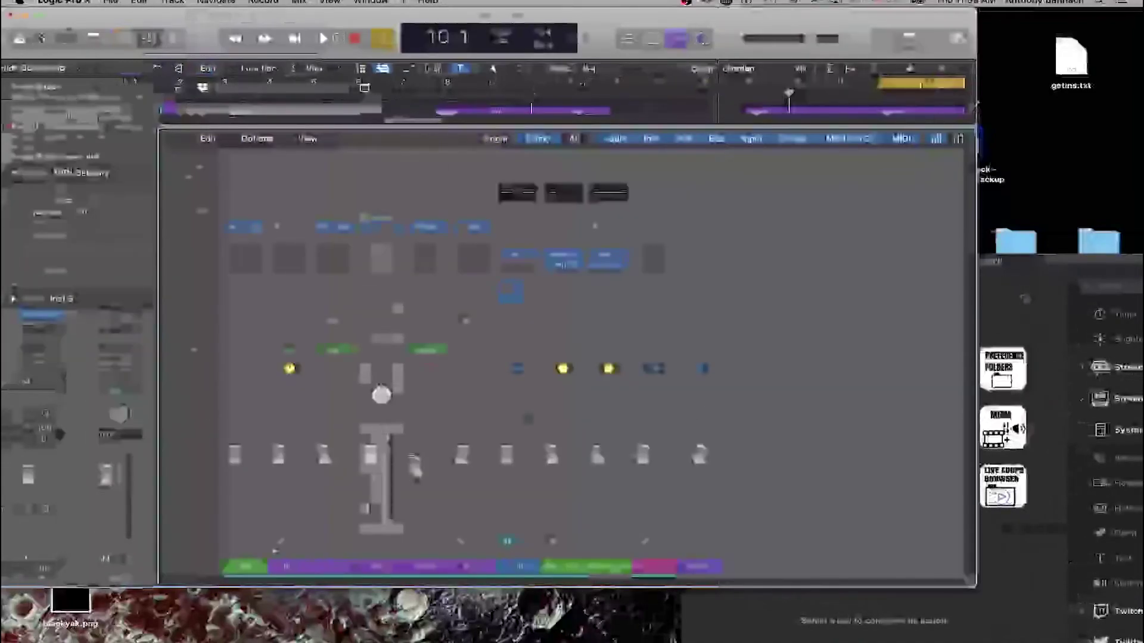
key("x")
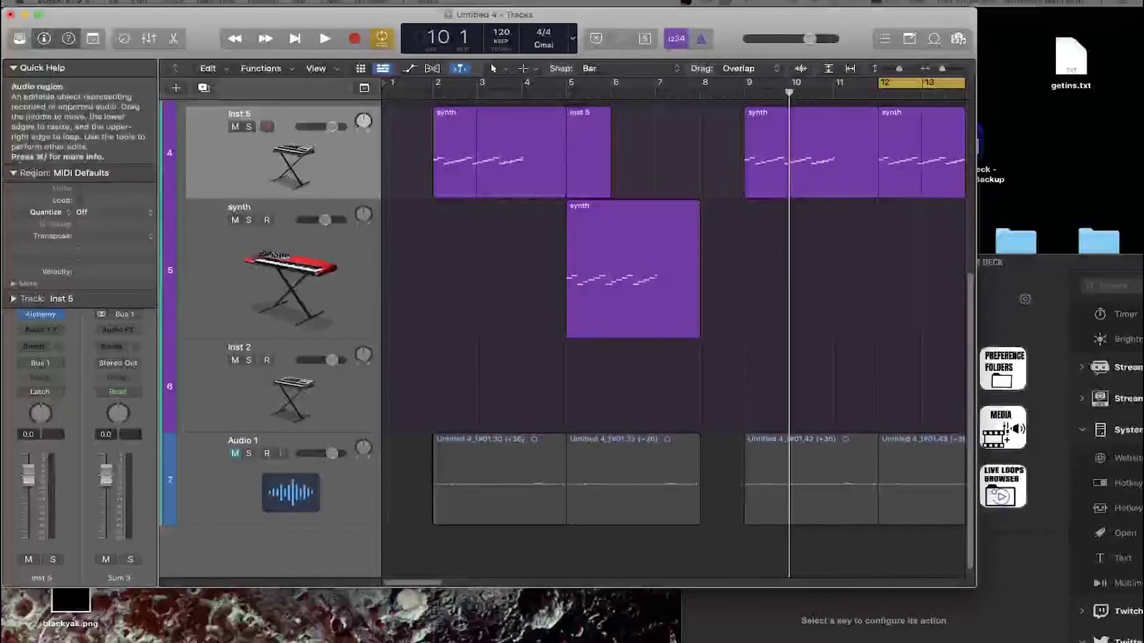
Step: Show the Event Float and Musical Typing windows over the tracks, briefly selecting the audio region at bar 9
left_click_drag(1143, 453, 454, 370)
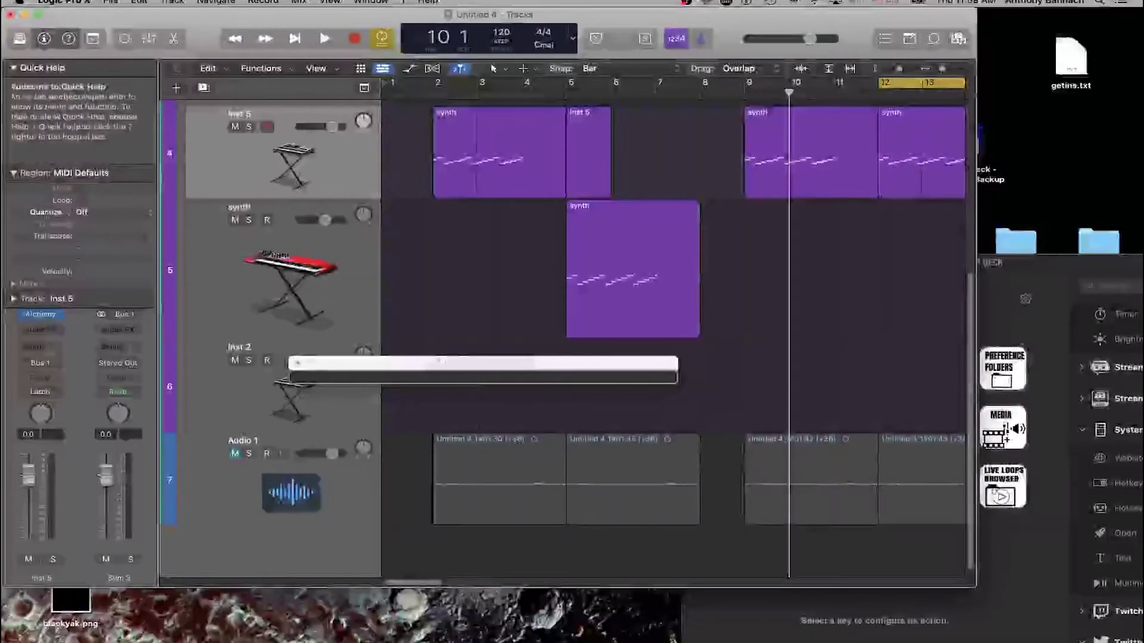
key("super+k")
left_click_drag(1048, 457, 349, 329)
left_click(831, 447)
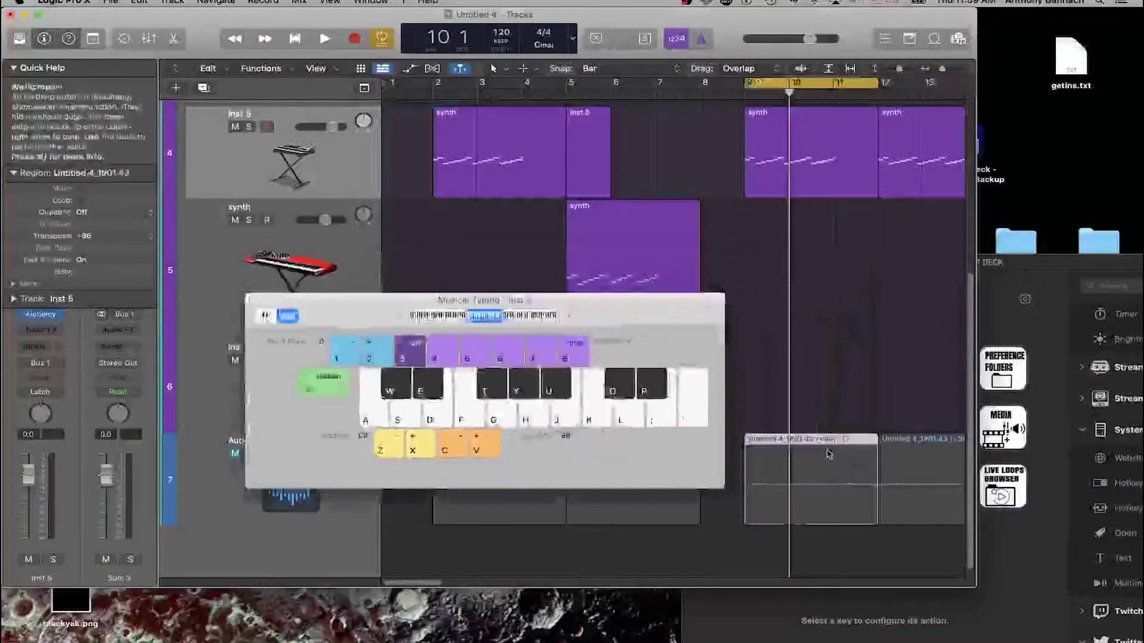
left_click(843, 384)
left_click_drag(863, 250, 797, 310)
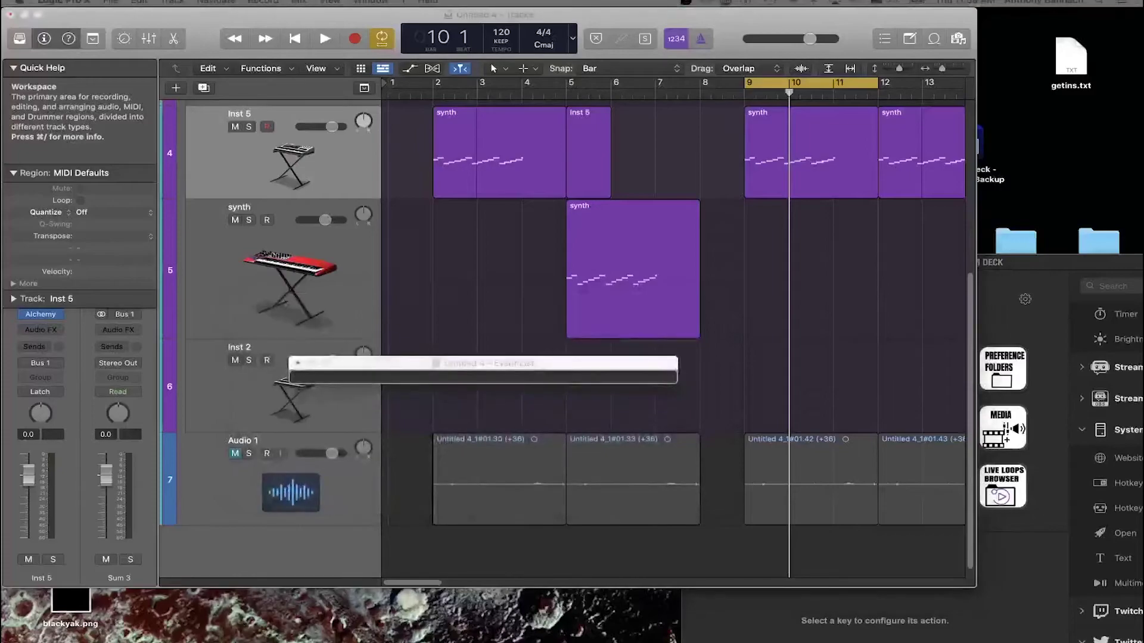
Step: Toggle the Smart Controls into view and move the Musical Typing window up, clear of them
key("b")
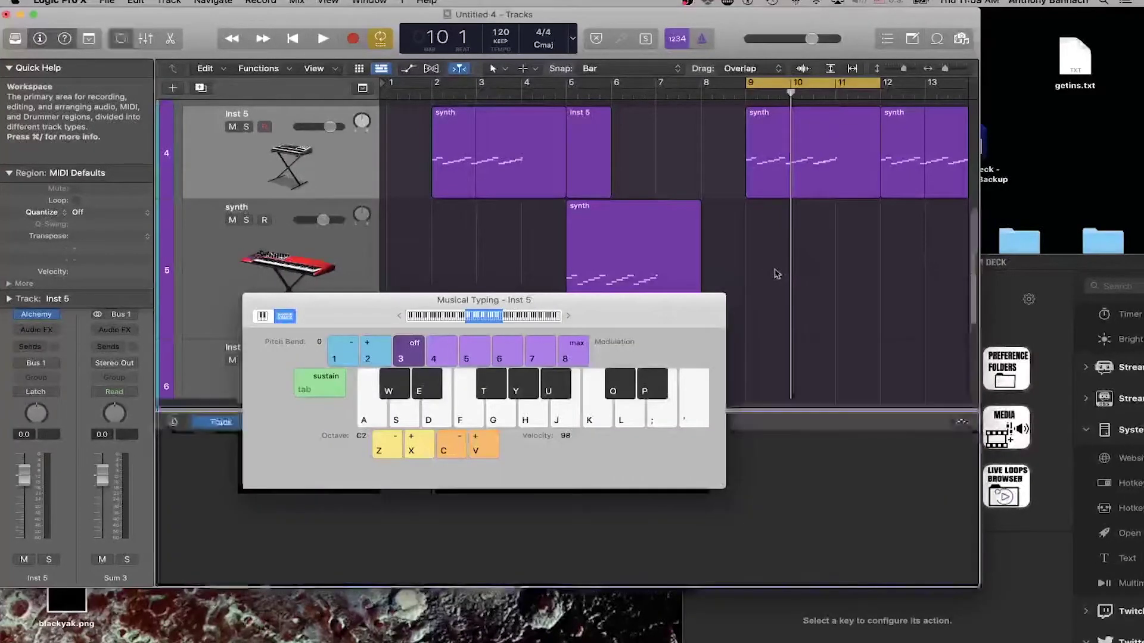
left_click_drag(663, 312, 475, 155)
key("e")
key("b")
key("e")
key("b")
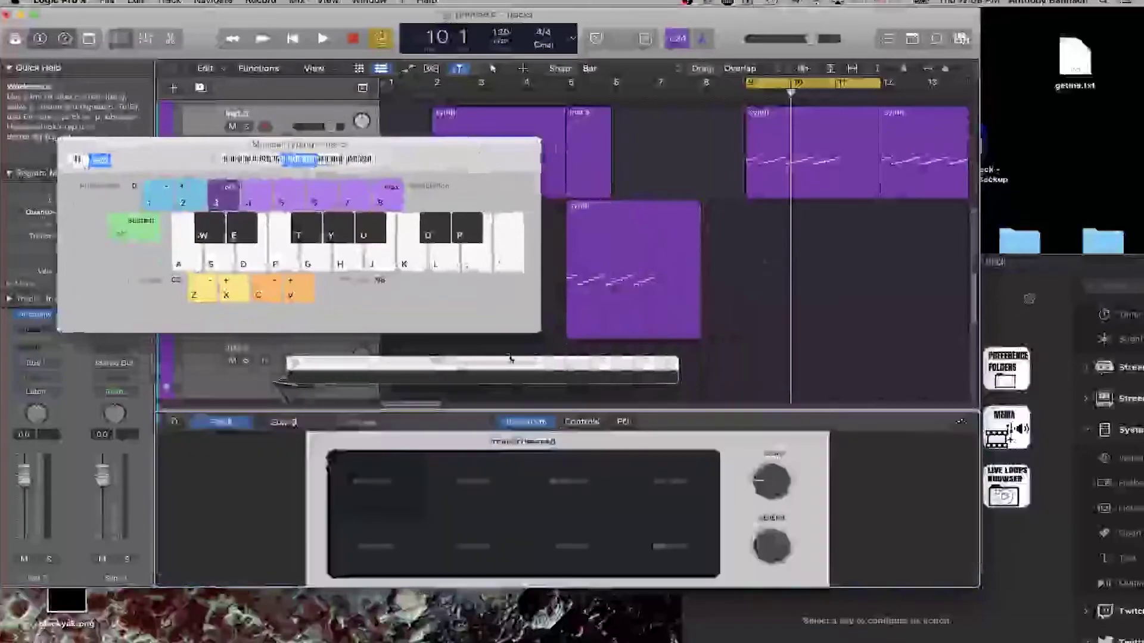
Step: Close the Musical Typing window, and show and hide the Loop Browser
key("o")
key("o")
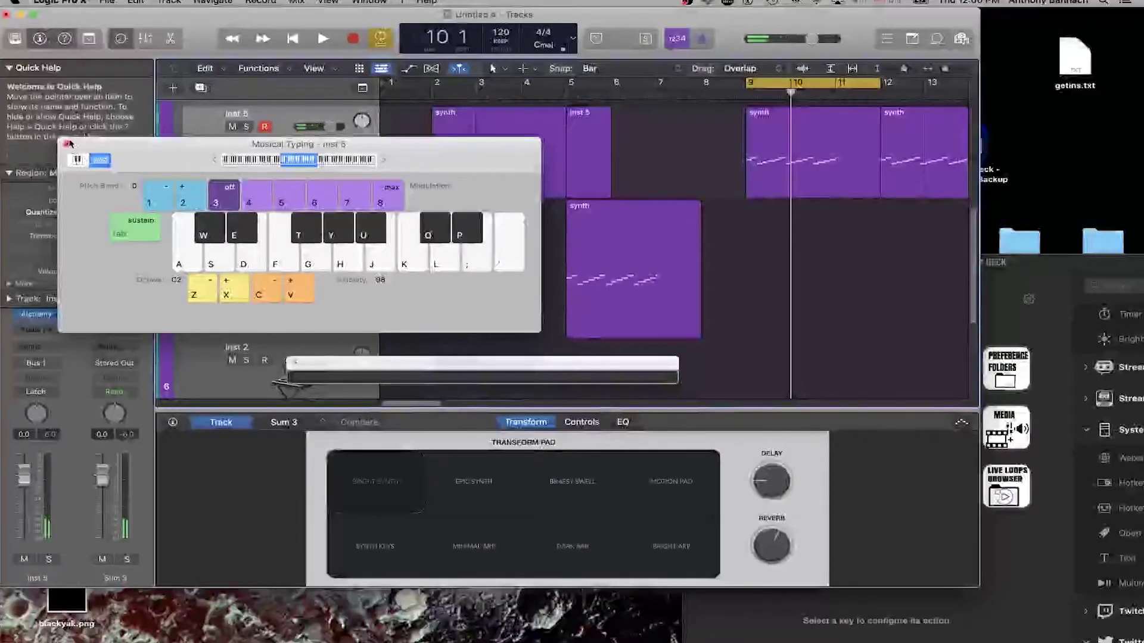
left_click(65, 144)
key("o")
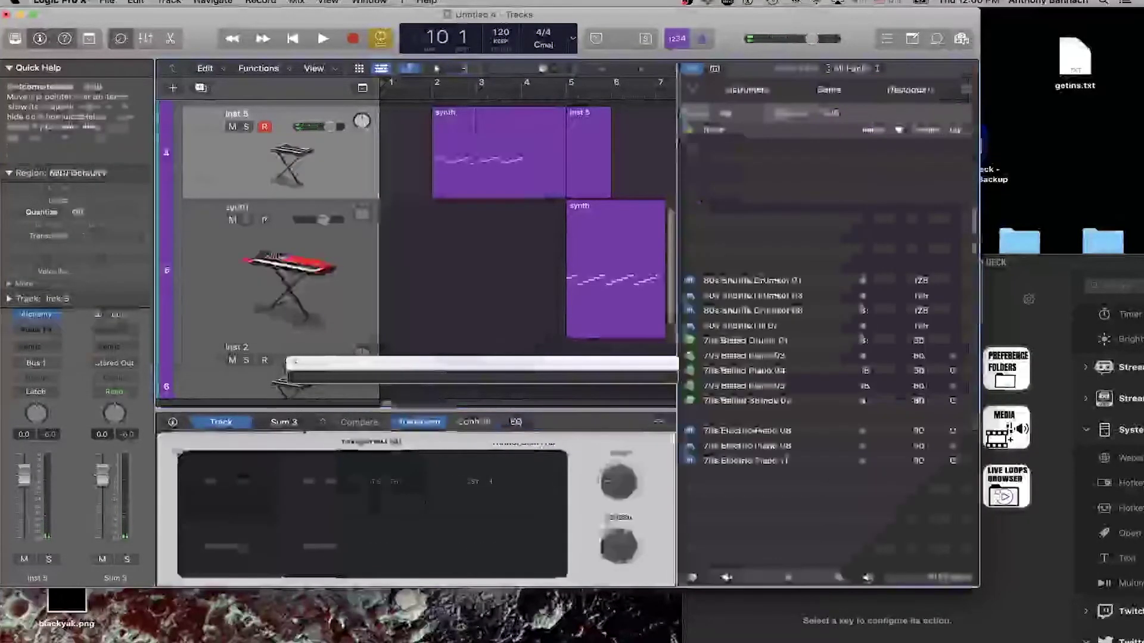
key("o")
key("o")
key("o")
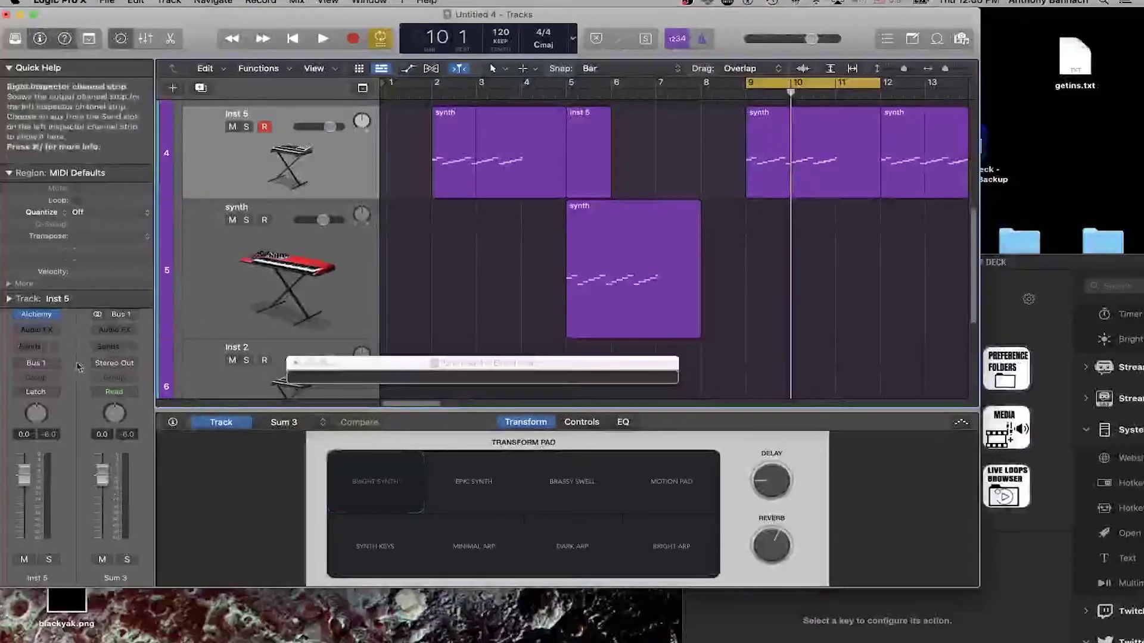
Step: Widen the inspector and insert the Step FX multi effect in the Inst 5 channel strip's audio effect slot
left_click_drag(156, 269, 249, 294)
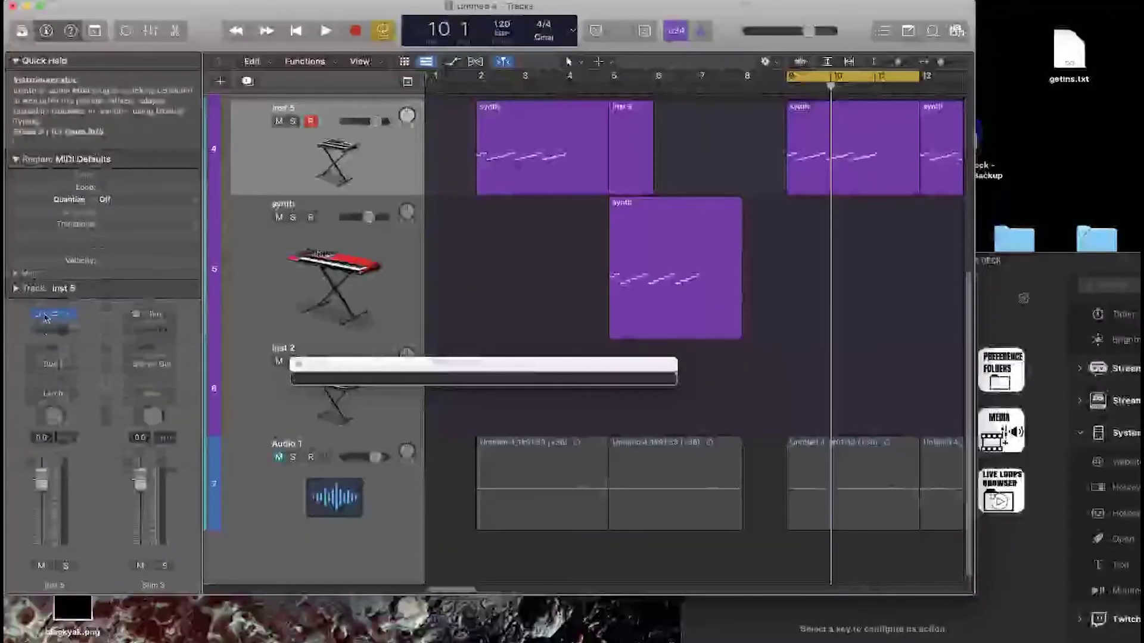
left_click(56, 331)
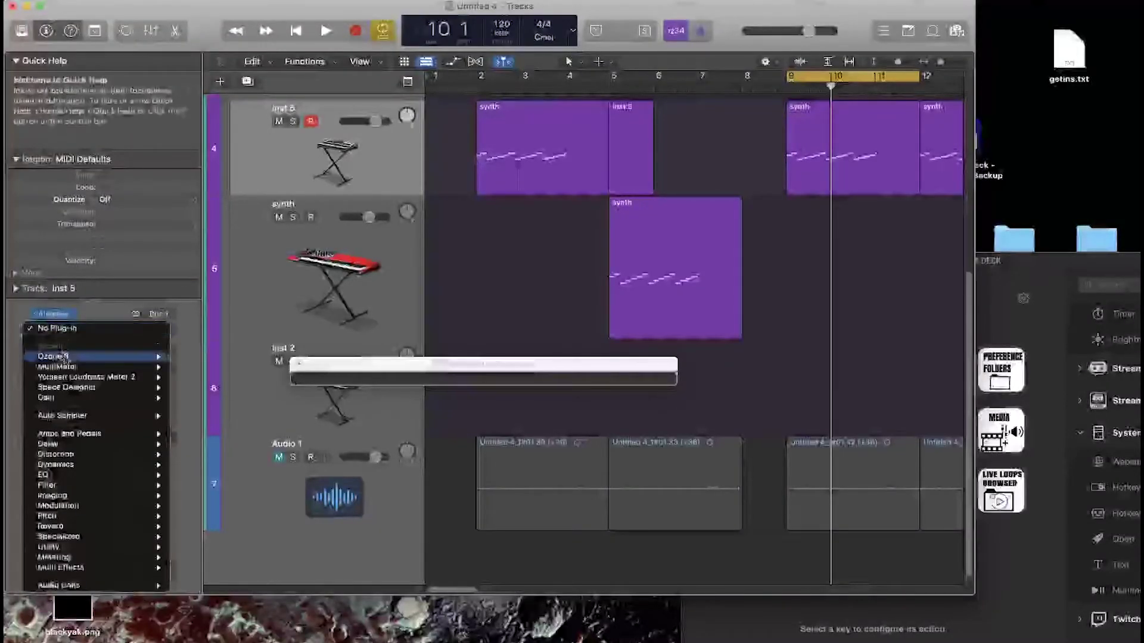
mouse_move(65, 586)
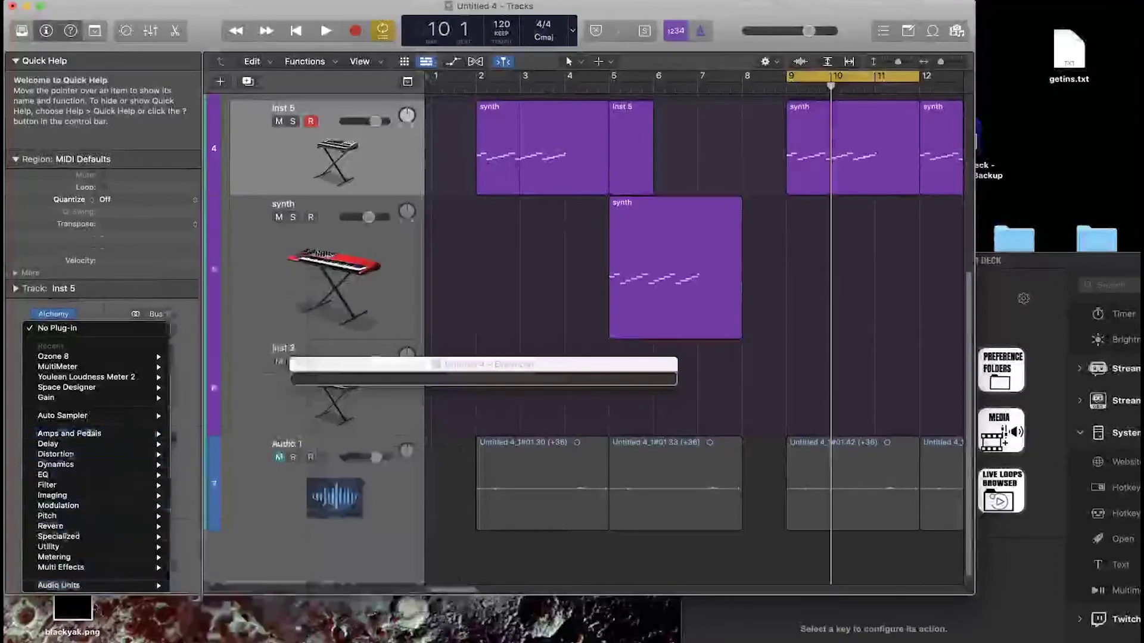
mouse_move(97, 557)
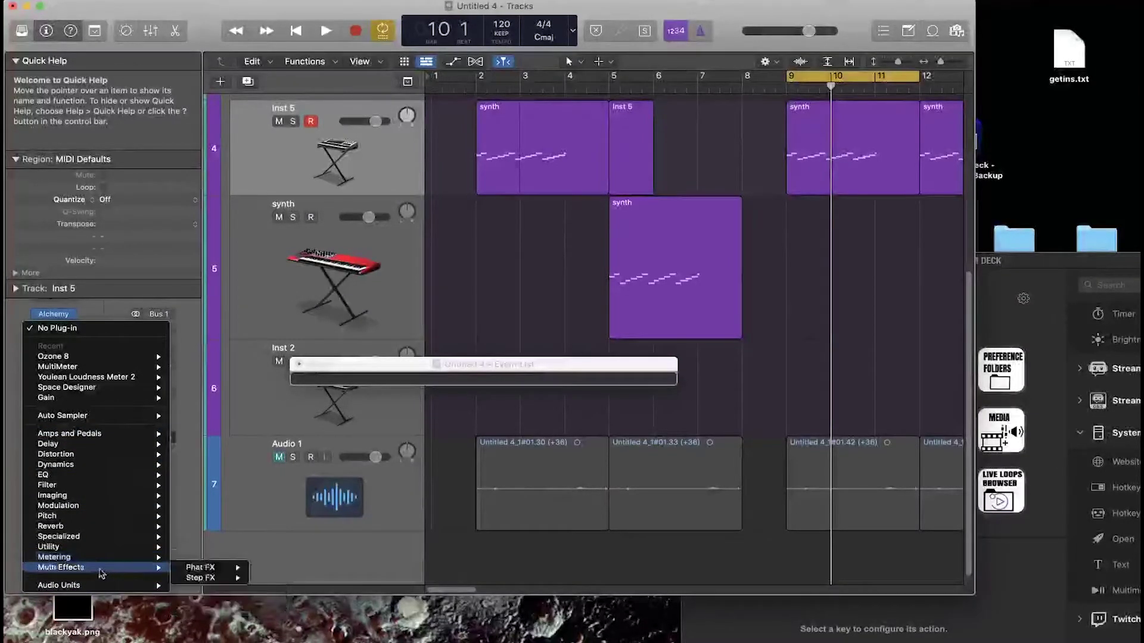
mouse_move(186, 578)
left_click(268, 576)
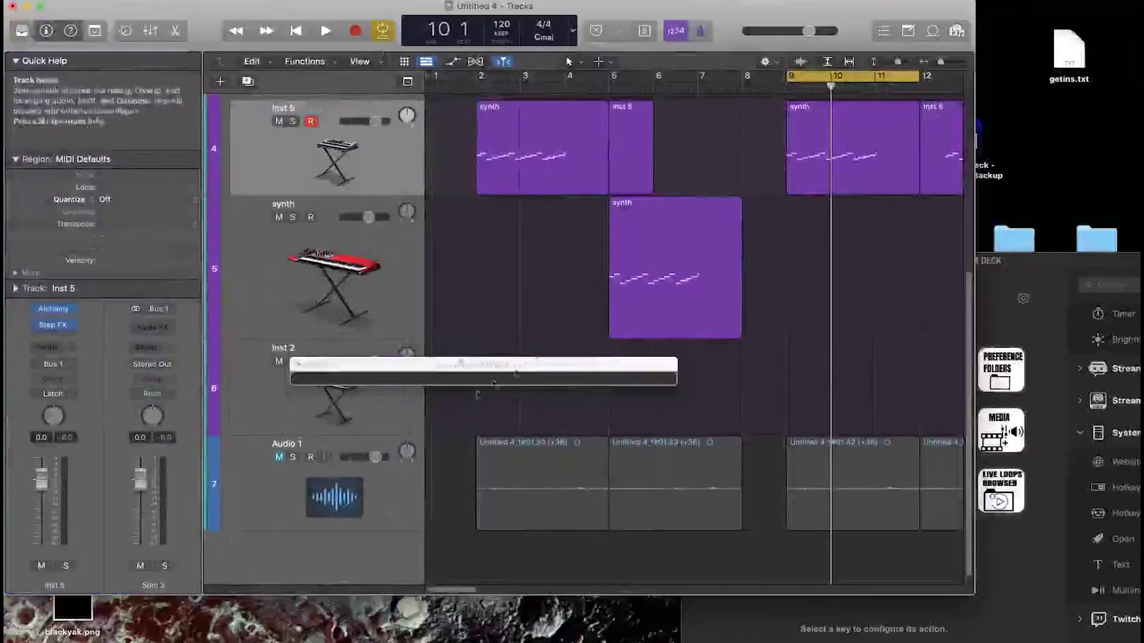
Step: Select the synth region at bar 5 to view its event data, and close the Event Float window
left_click(649, 314)
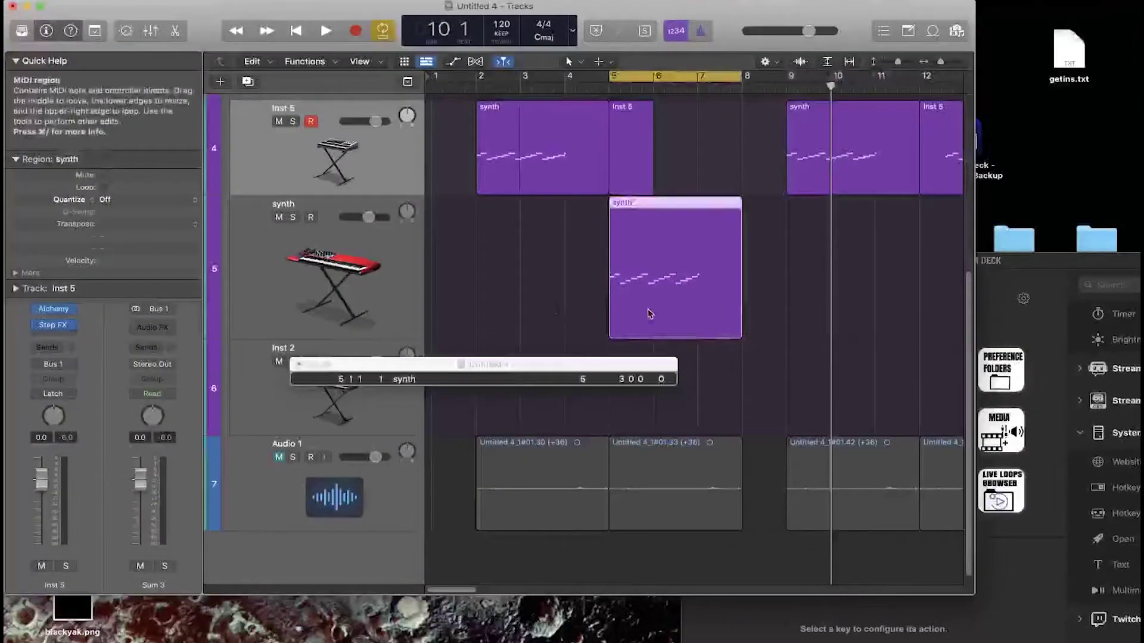
left_click(300, 364)
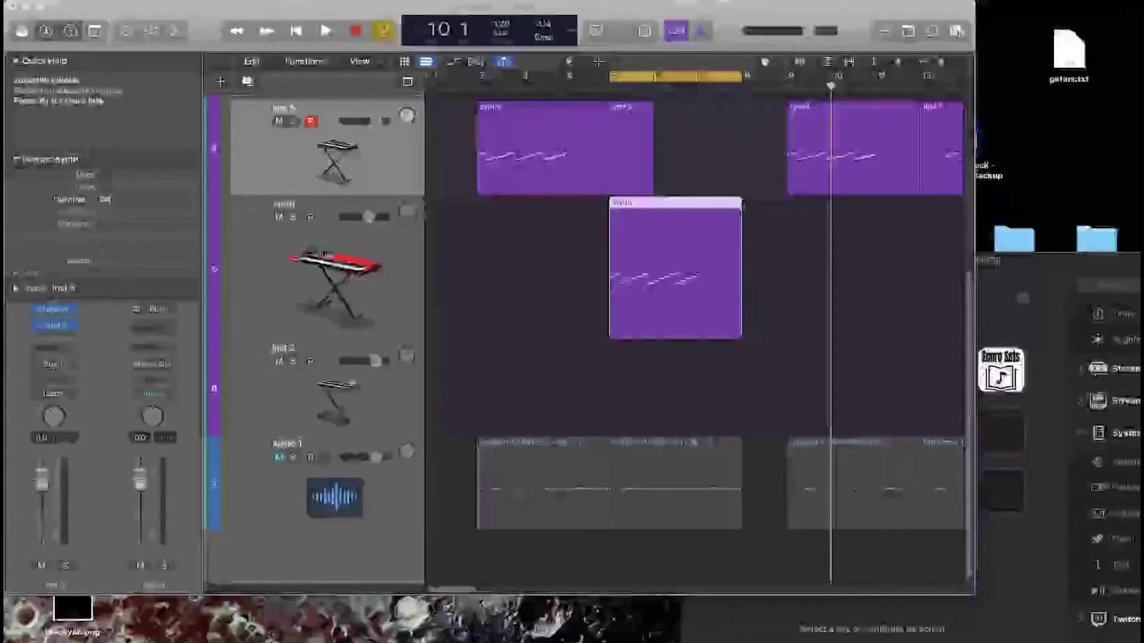
Step: Open the Step Input Keyboard, set its note velocity to mp, and close it
key("alt+super+k")
left_click_drag(639, 313, 405, 281)
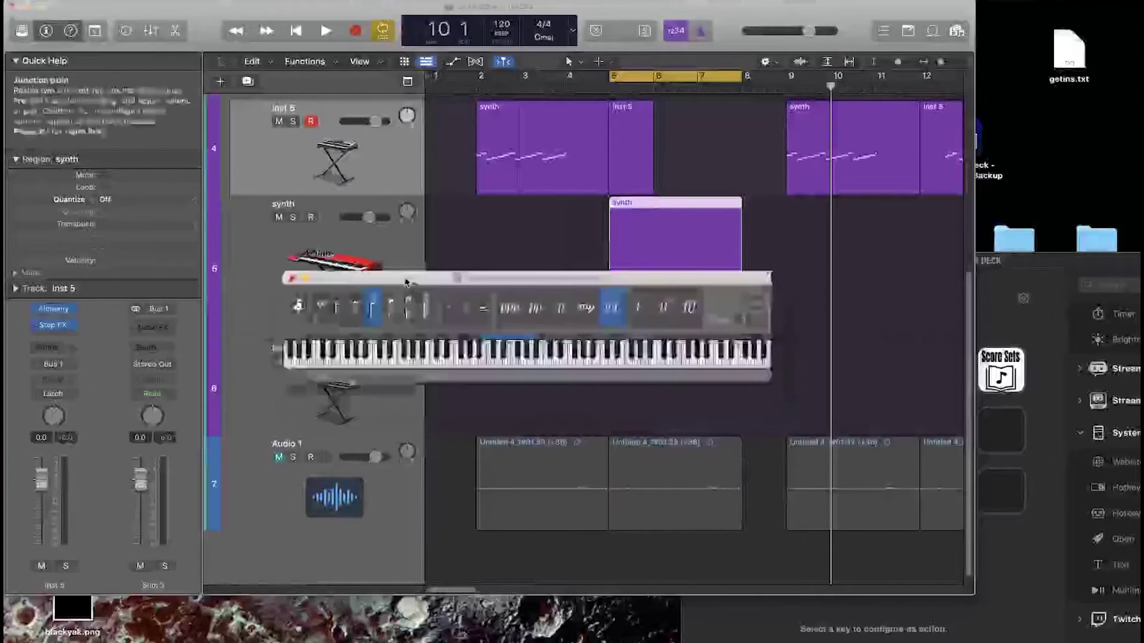
key("6")
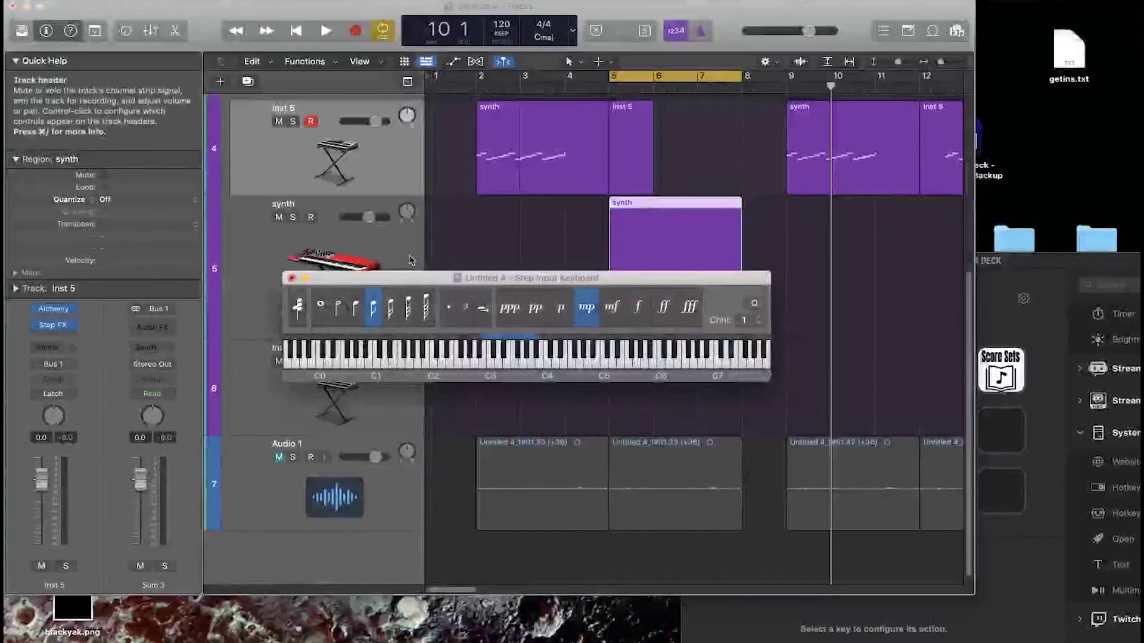
left_click(292, 277)
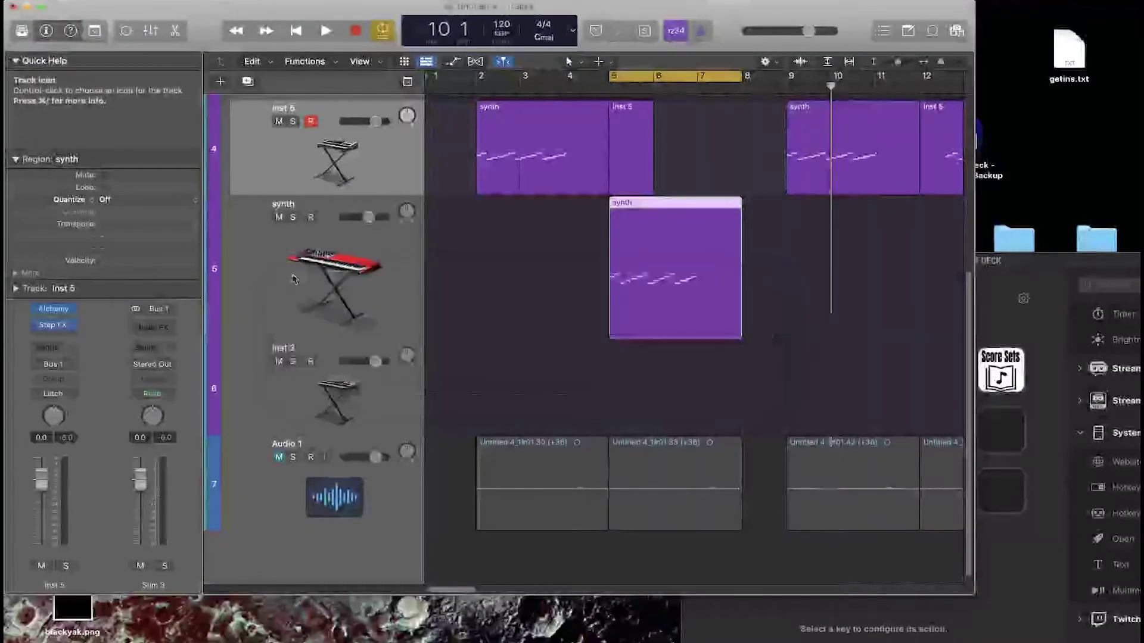
Step: Deselect the regions and open the Score editor below the tracks
key("n")
key("n")
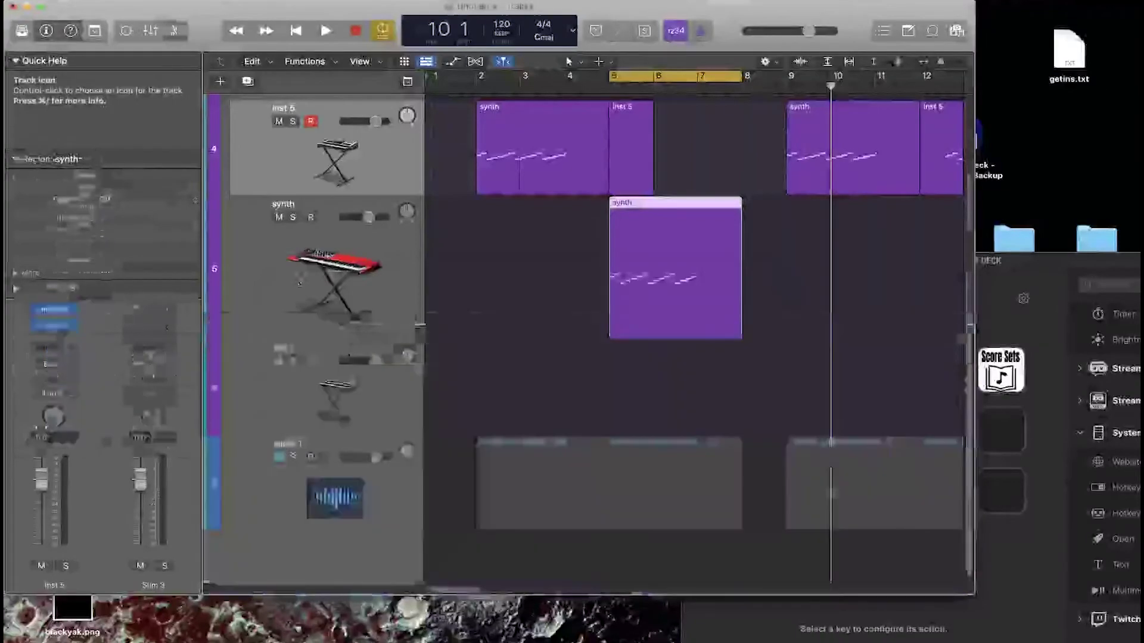
left_click(470, 402)
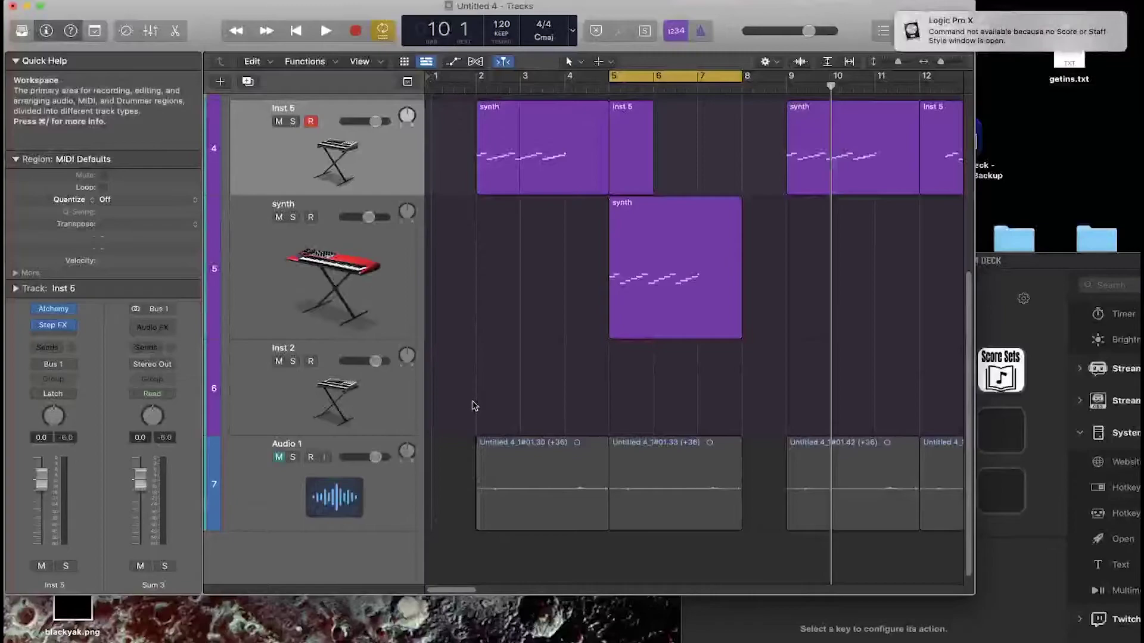
key("n")
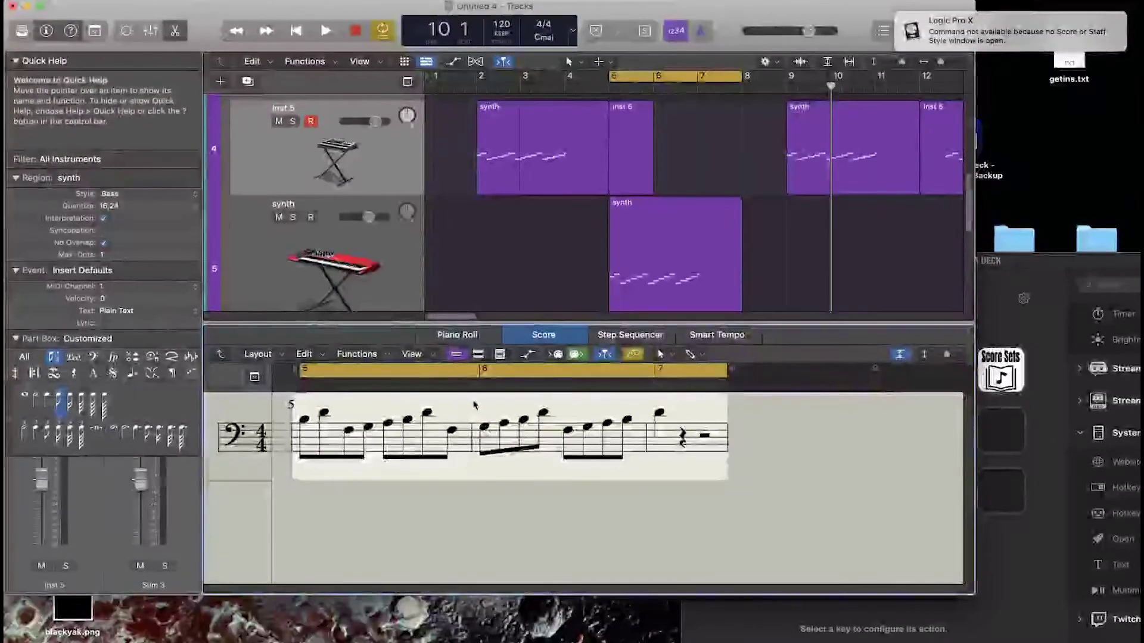
Step: Open the Staff Styles and Score Sets windows to view them, and close both
key("alt+shift+s")
key("alt+shift+s")
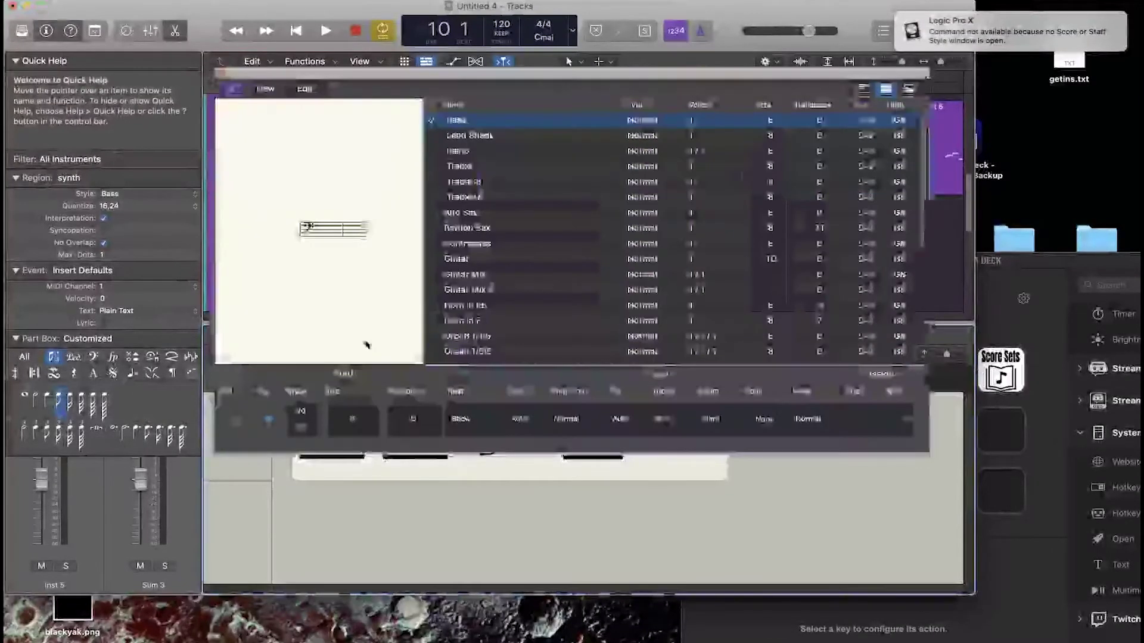
key("alt+shift+s")
key("ctrl+shift+s")
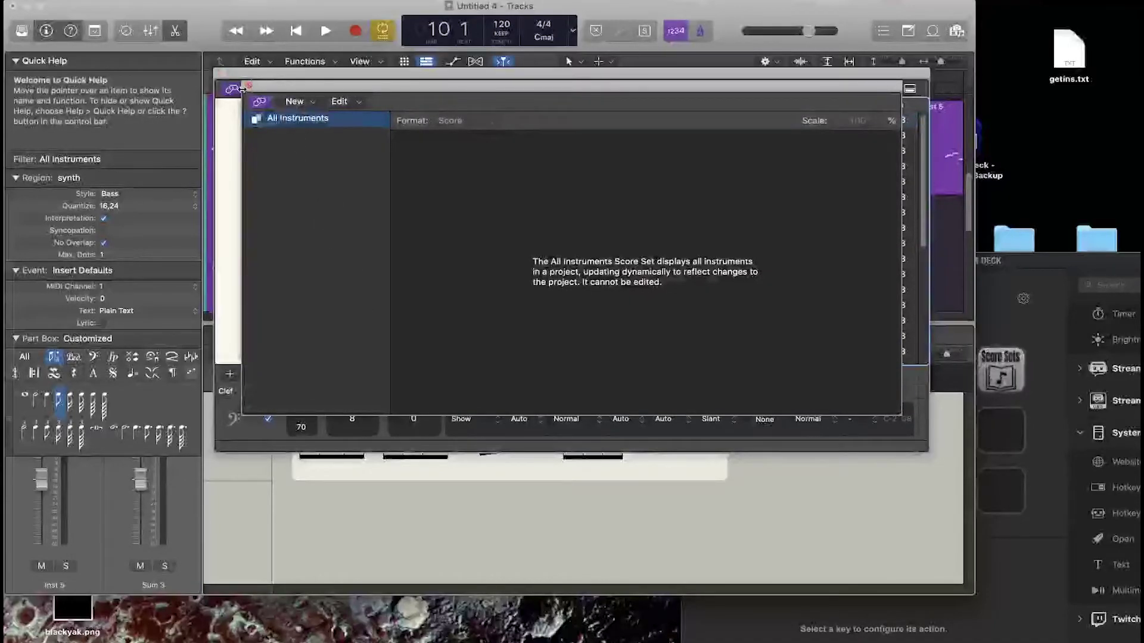
left_click_drag(242, 89, 227, 247)
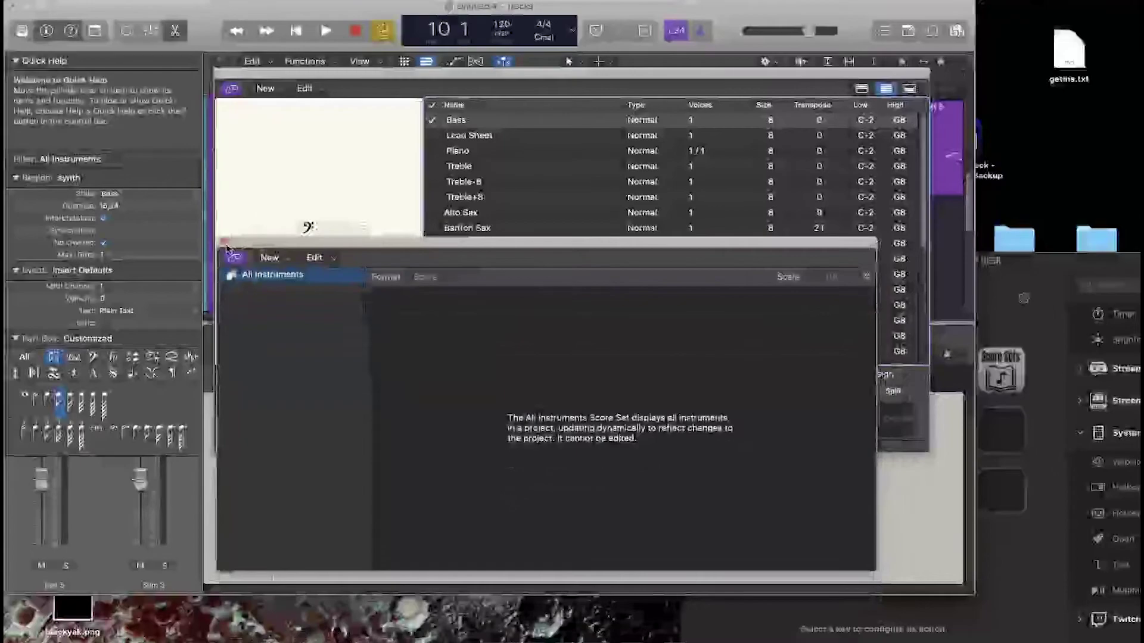
left_click(224, 242)
left_click(222, 74)
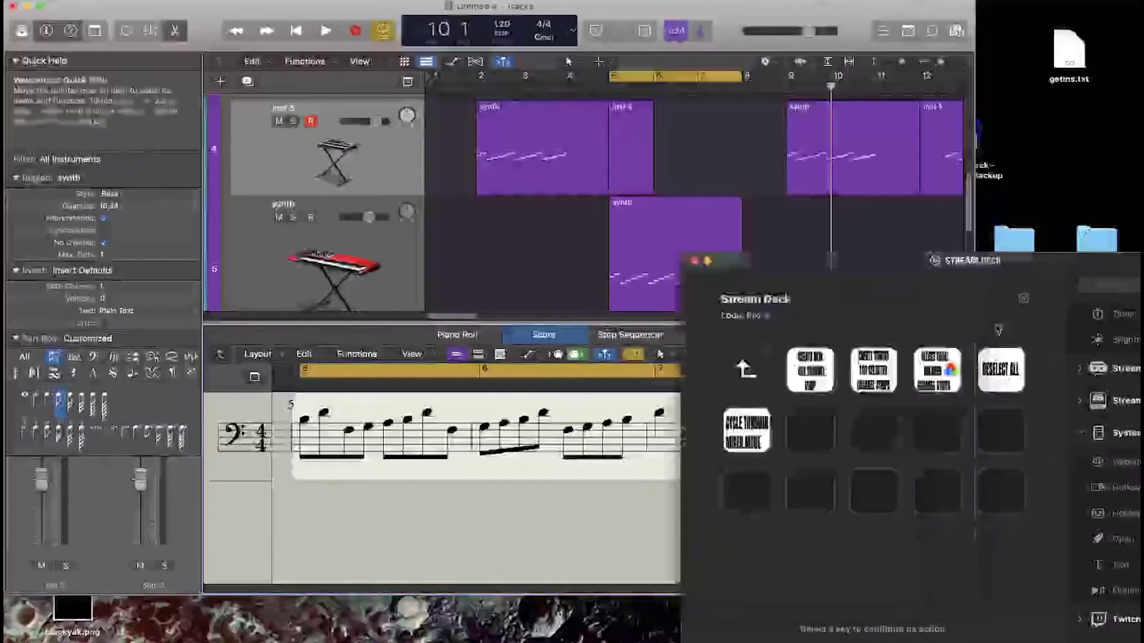
Step: In the Stream Deck app, return to the main set of keys and open the Piano Roll folder
left_click_drag(886, 264, 549, 118)
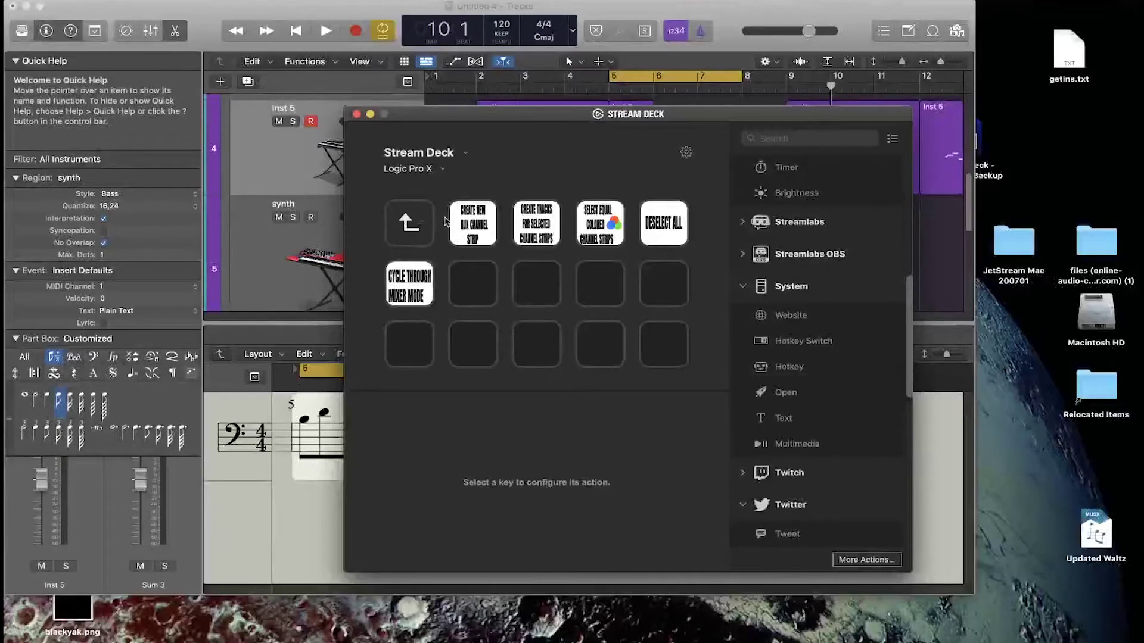
double_click(429, 218)
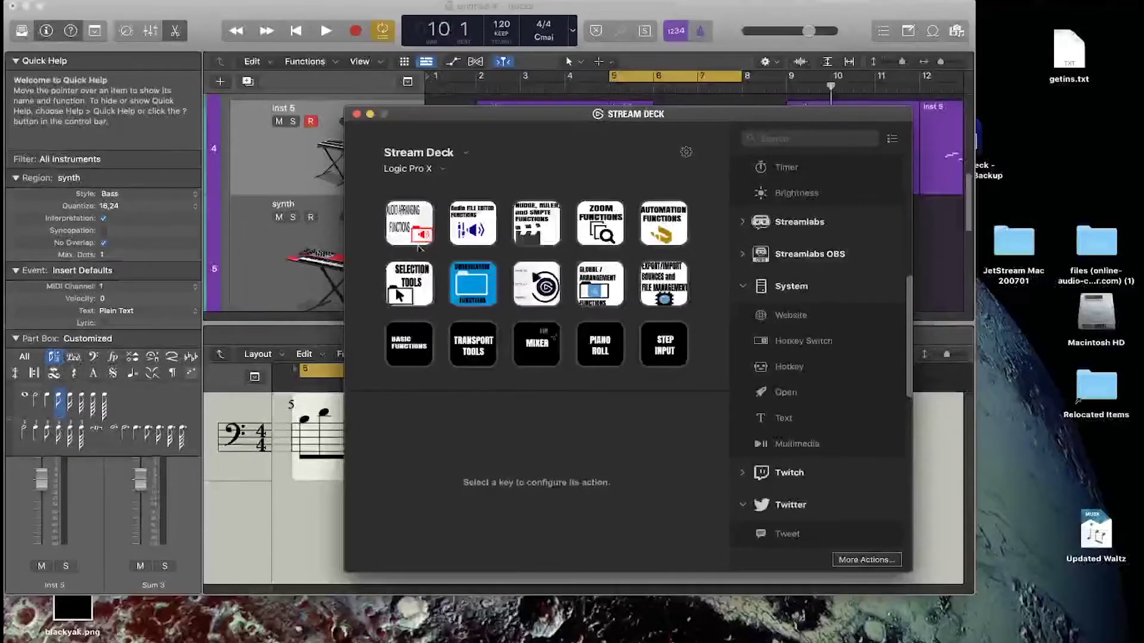
double_click(619, 355)
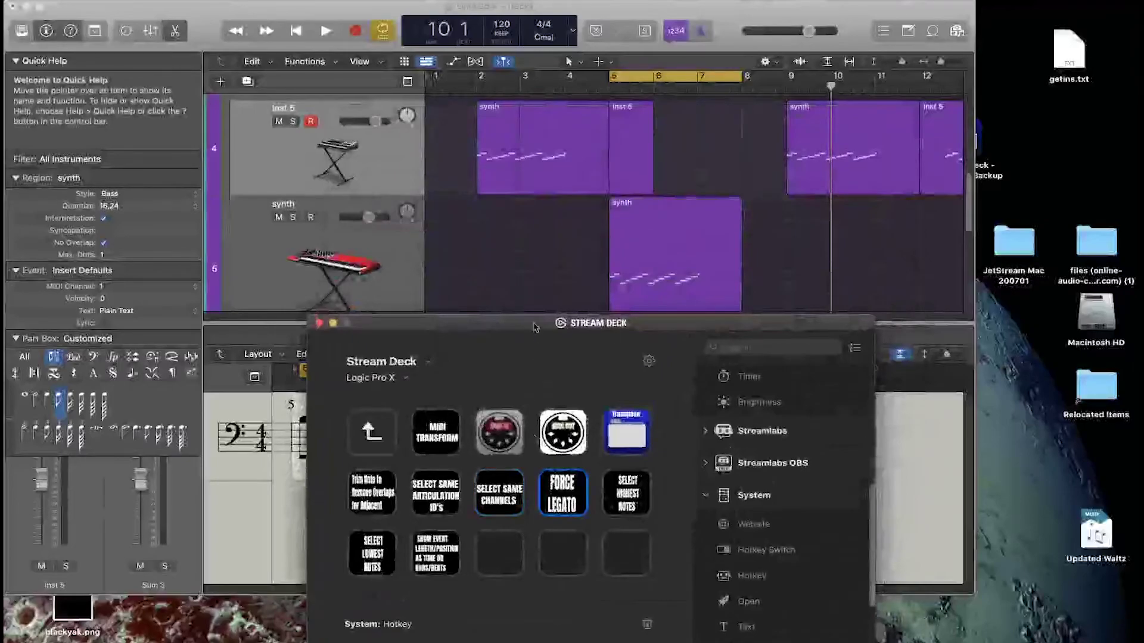
Step: In the Logic project, move the synth region at bar 2 of the Inst 5 track to bar 1 of the synth track
left_click_drag(534, 327, 549, 156)
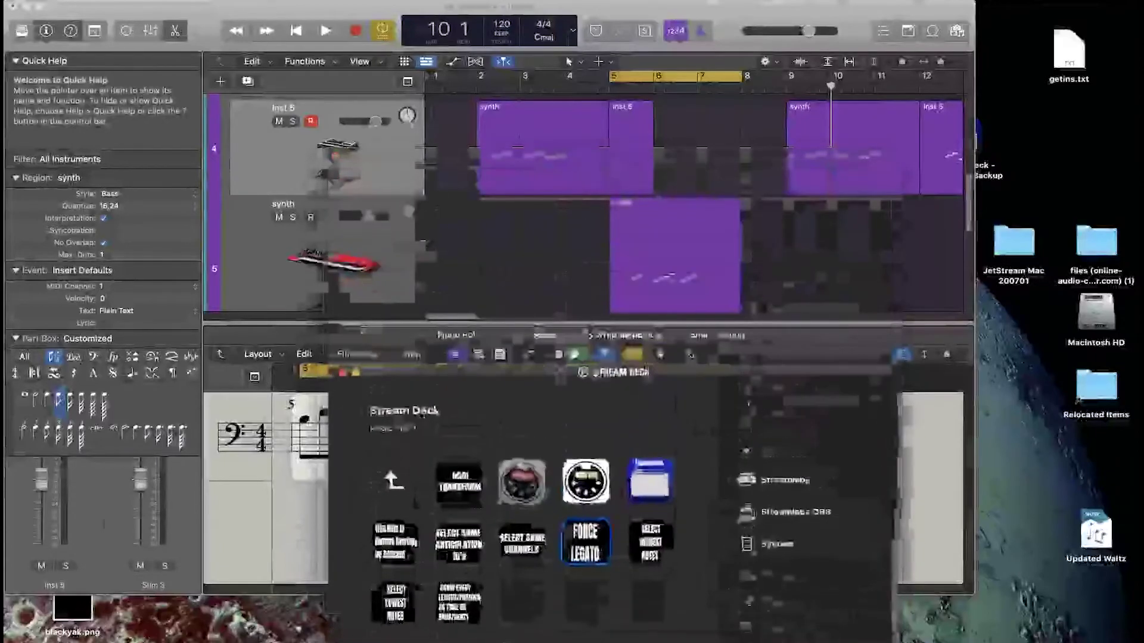
left_click(558, 179)
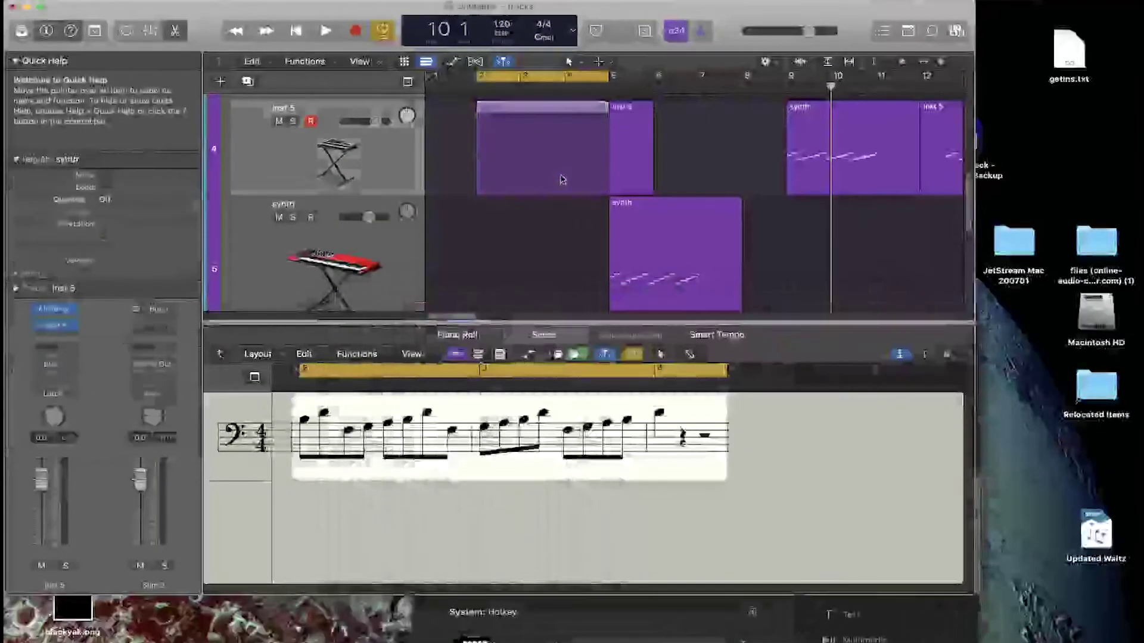
left_click_drag(559, 178, 480, 322)
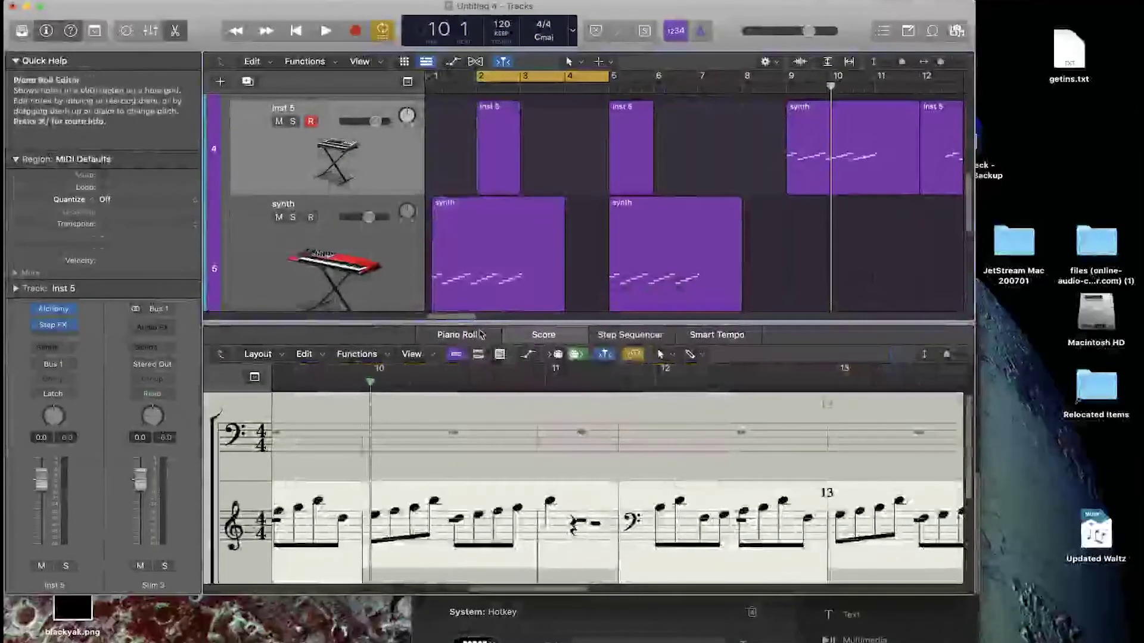
Step: Open the synth region at bar 1 in the Piano Roll and select all its notes
left_click(482, 333)
left_click(494, 292)
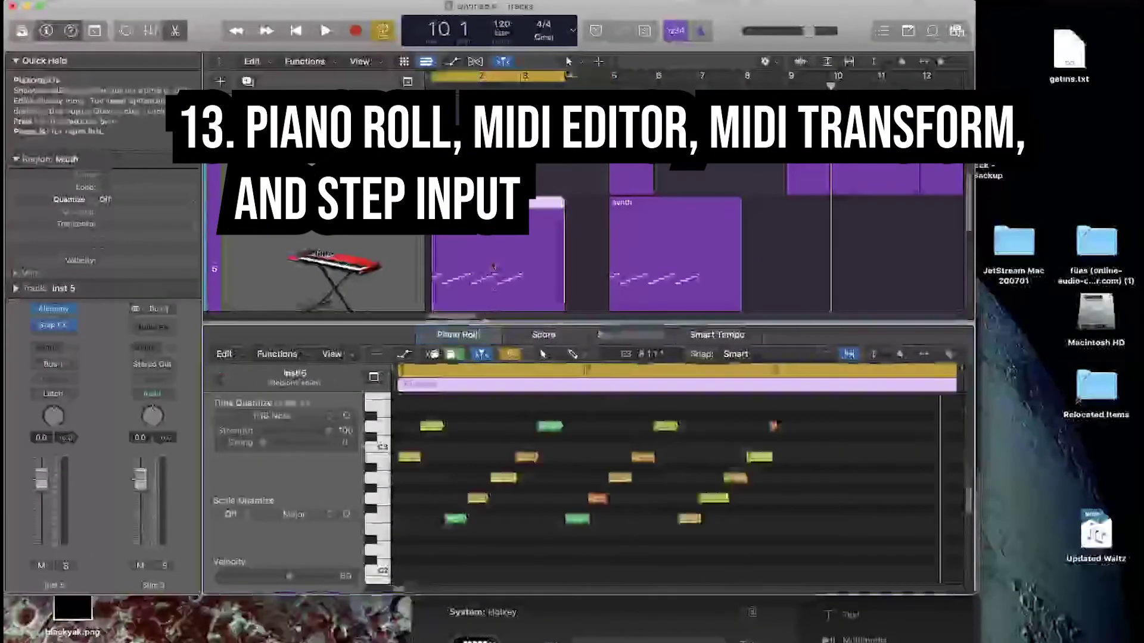
left_click_drag(816, 564, 594, 581)
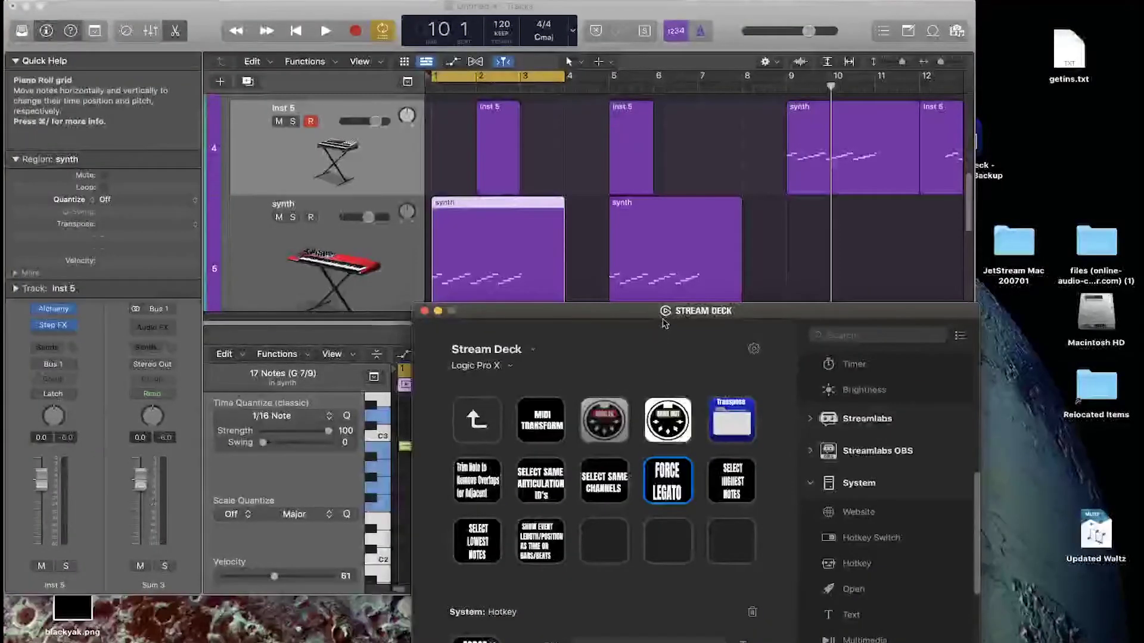
Step: Select the synth region at bar 1 again and move the Stream Deck window down to uncover the Piano Roll
left_click(696, 298)
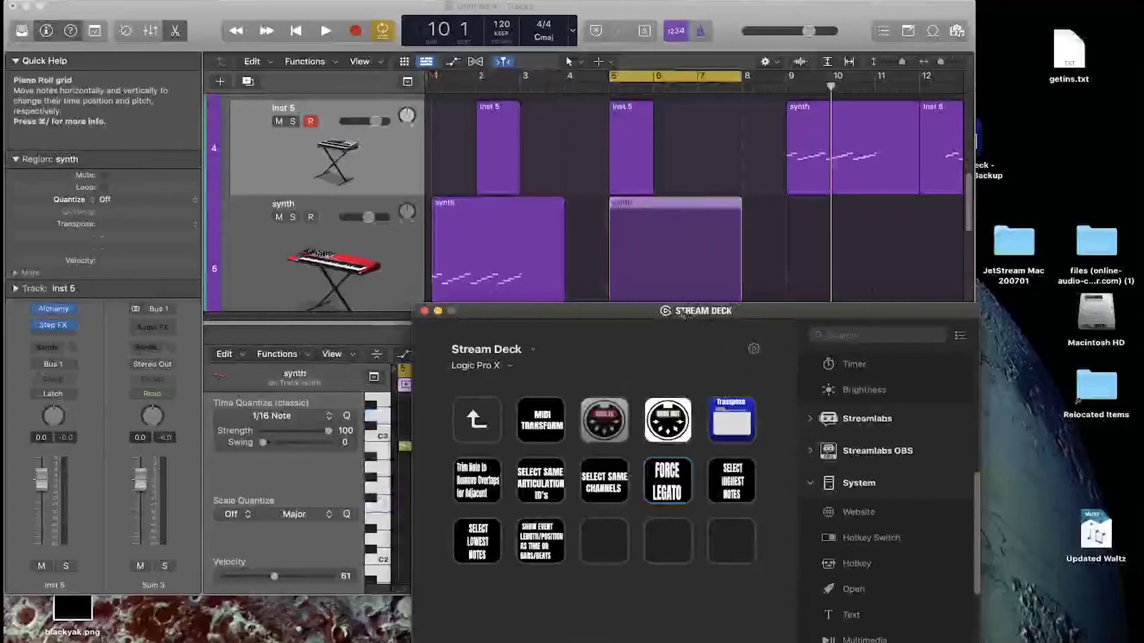
left_click(500, 256)
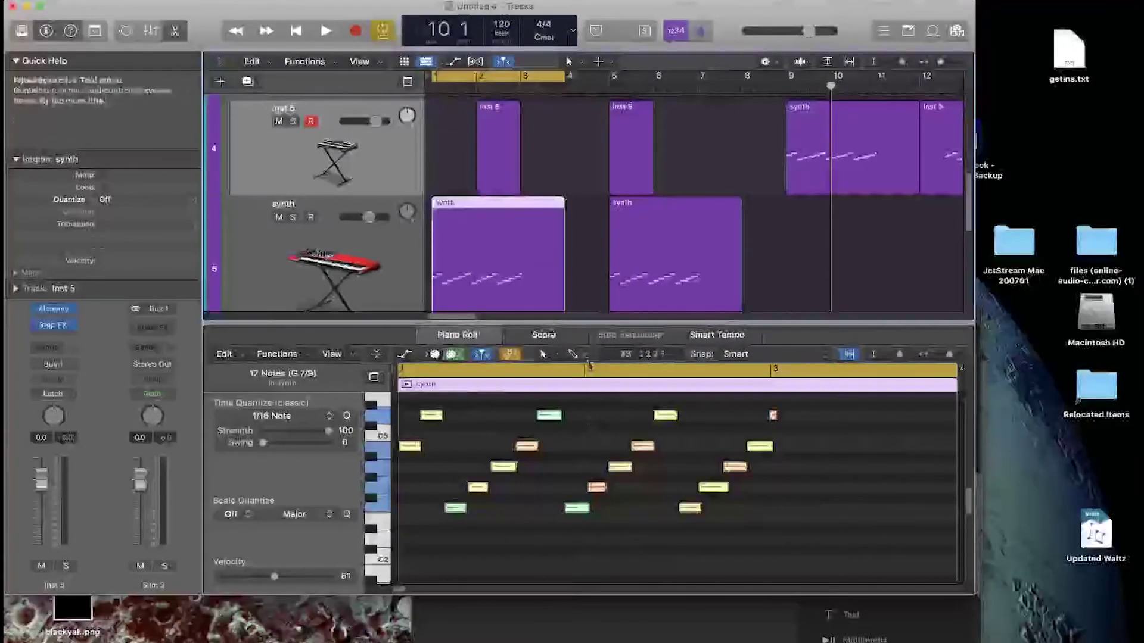
left_click(677, 635)
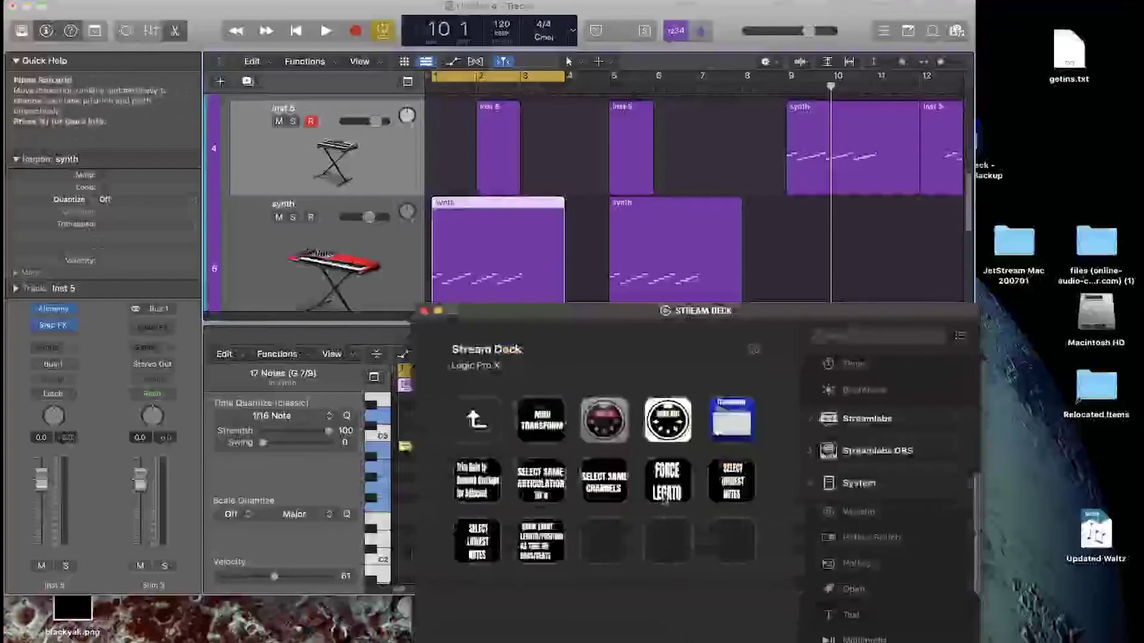
left_click_drag(677, 312, 672, 635)
left_click(648, 530)
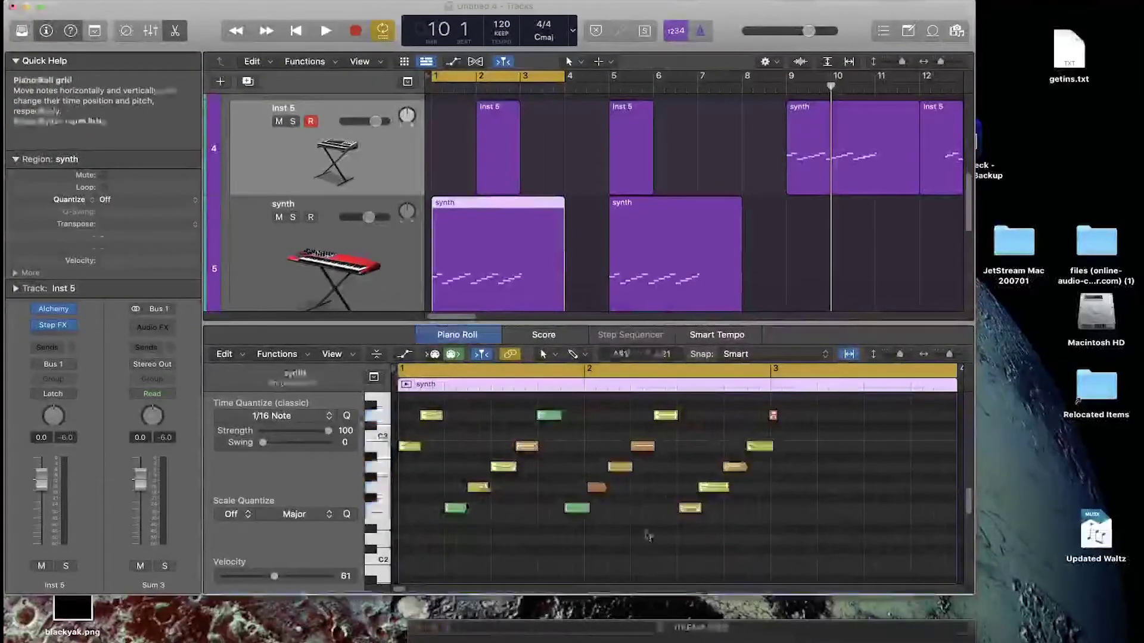
Step: Shorten the last four notes before bar 3 so each no longer overlaps the note that follows it
left_click(688, 507)
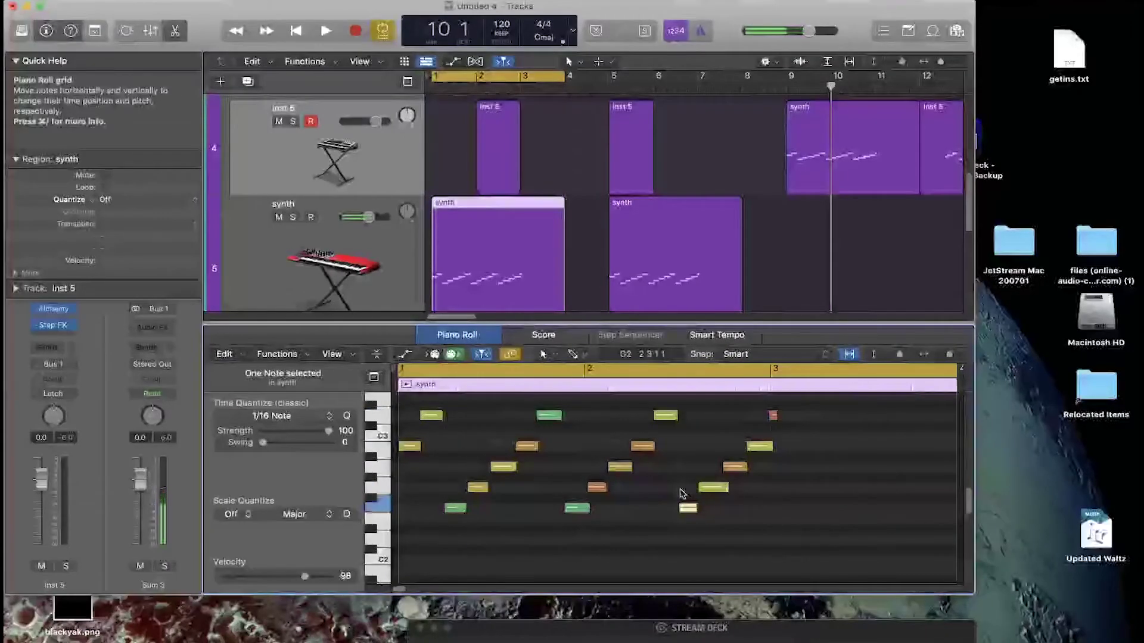
left_click(712, 487)
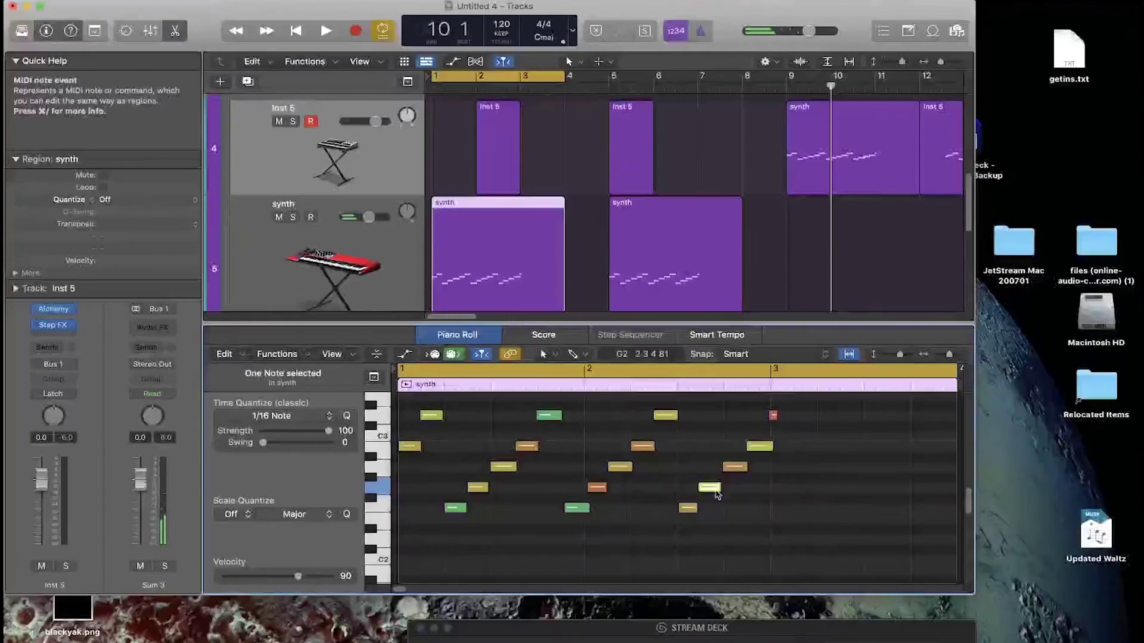
left_click_drag(794, 490, 709, 432)
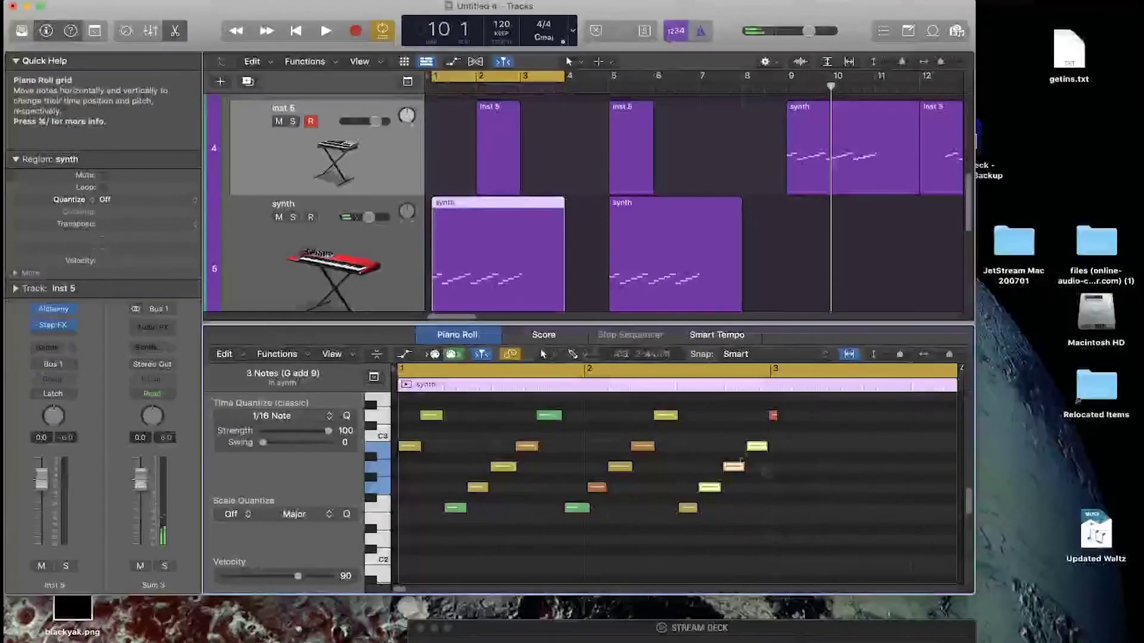
Step: Select all the notes of the synth region in the Piano Roll
scroll(669, 463, "up", 3)
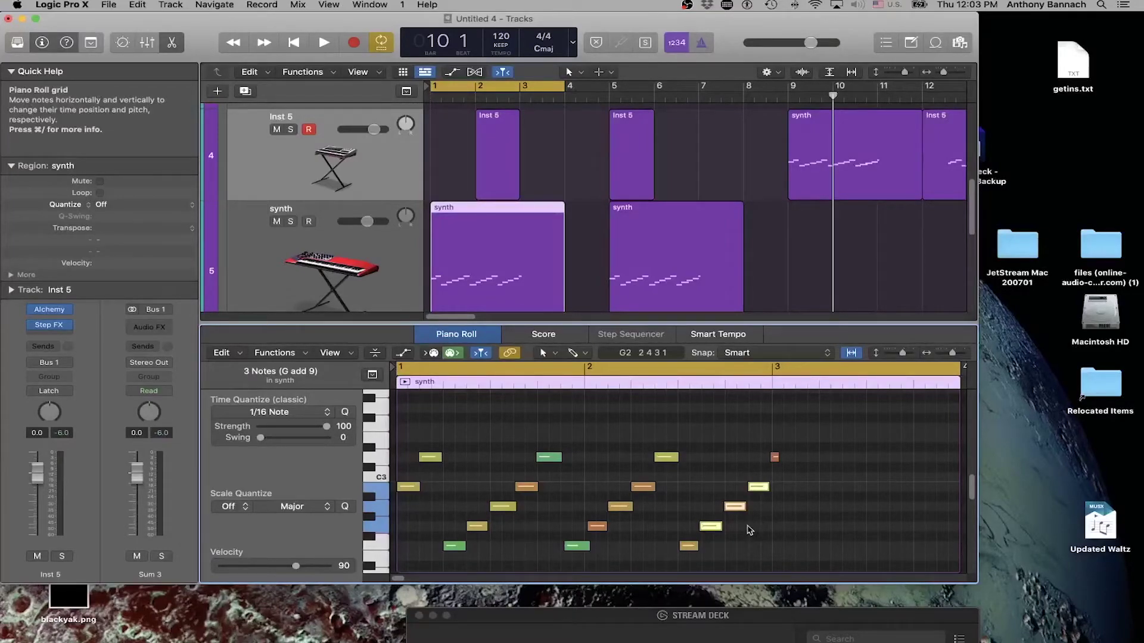
key("super+a")
left_click(577, 546)
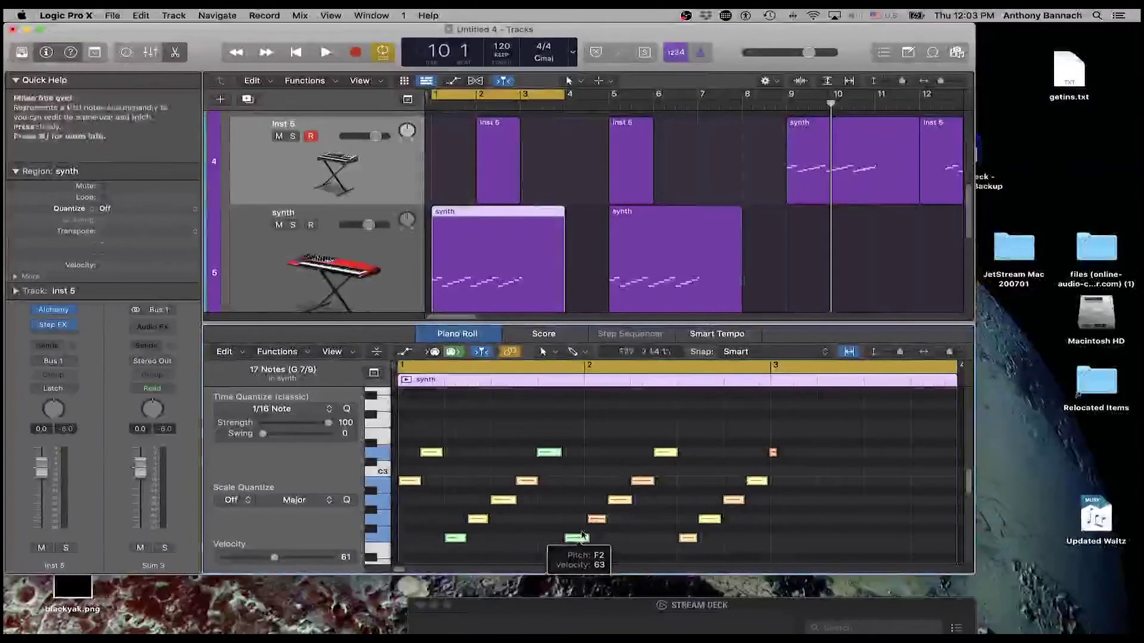
Step: In the Stream Deck app, open the MIDI Transform folder, view the Quantize, Minimum and Maximum keys in its Note Length folder, and leave that folder
left_click(609, 625)
double_click(593, 608)
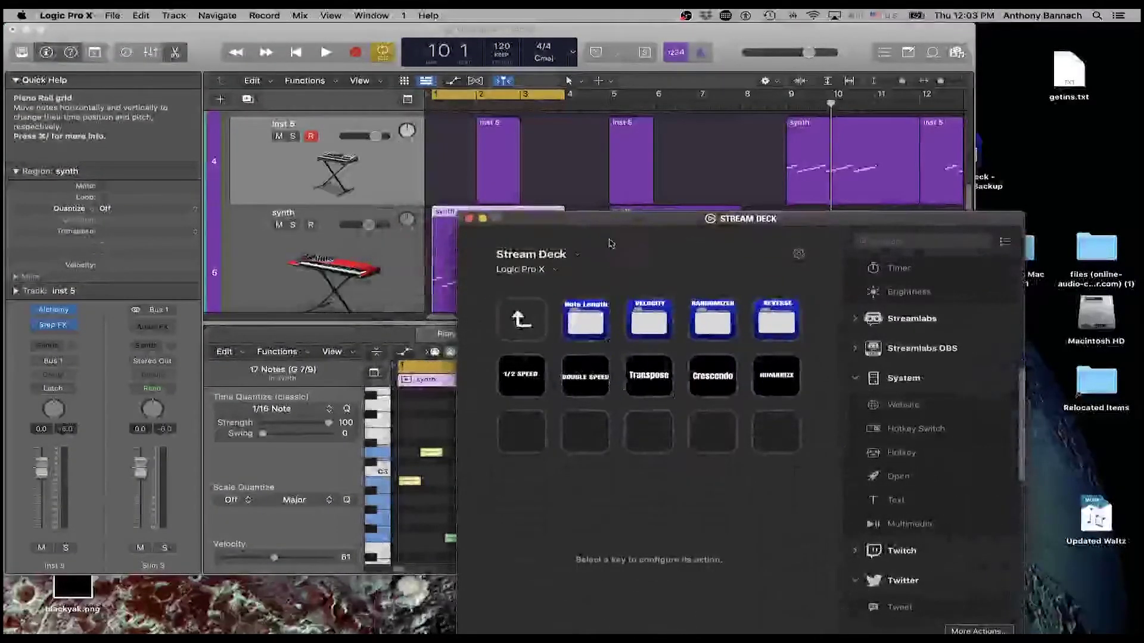
left_click(569, 317)
left_click(577, 352)
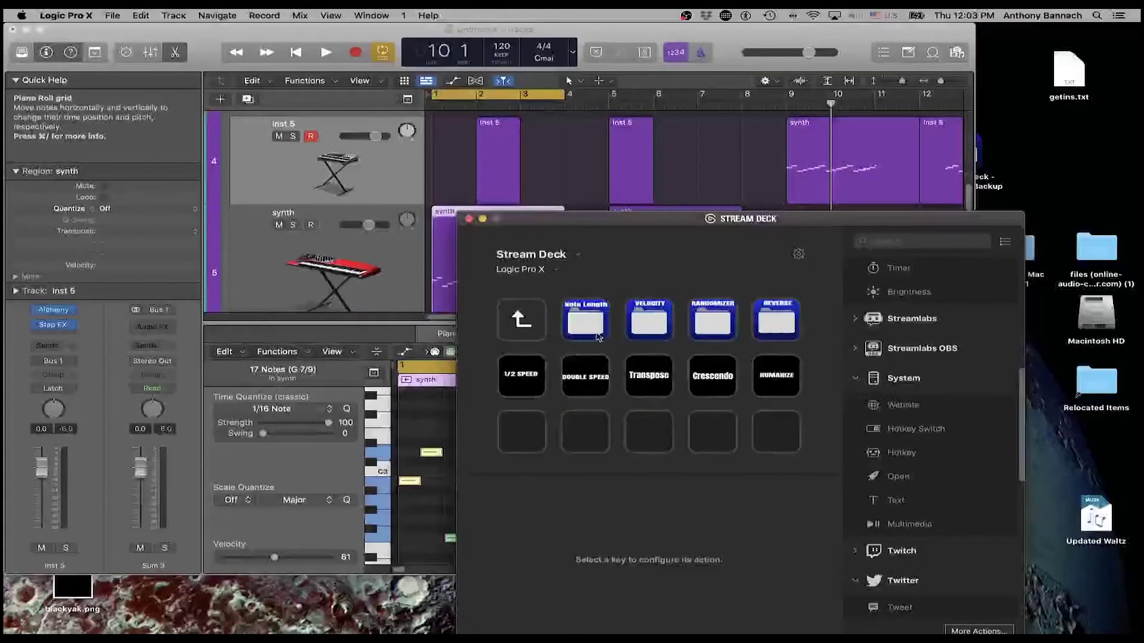
double_click(598, 337)
left_click(606, 326)
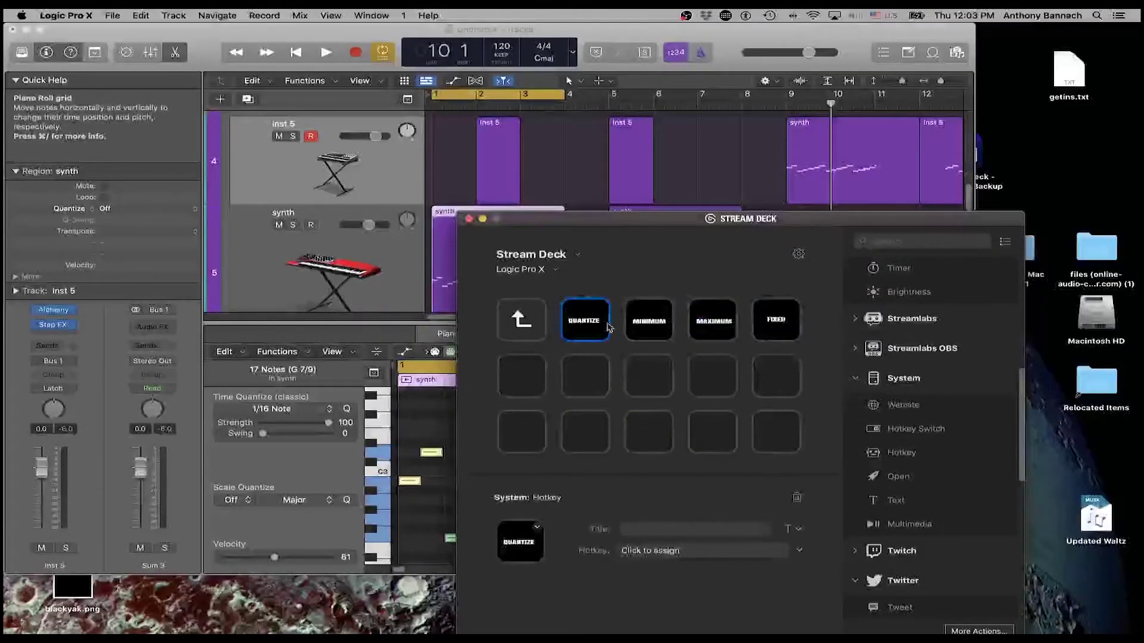
left_click(637, 318)
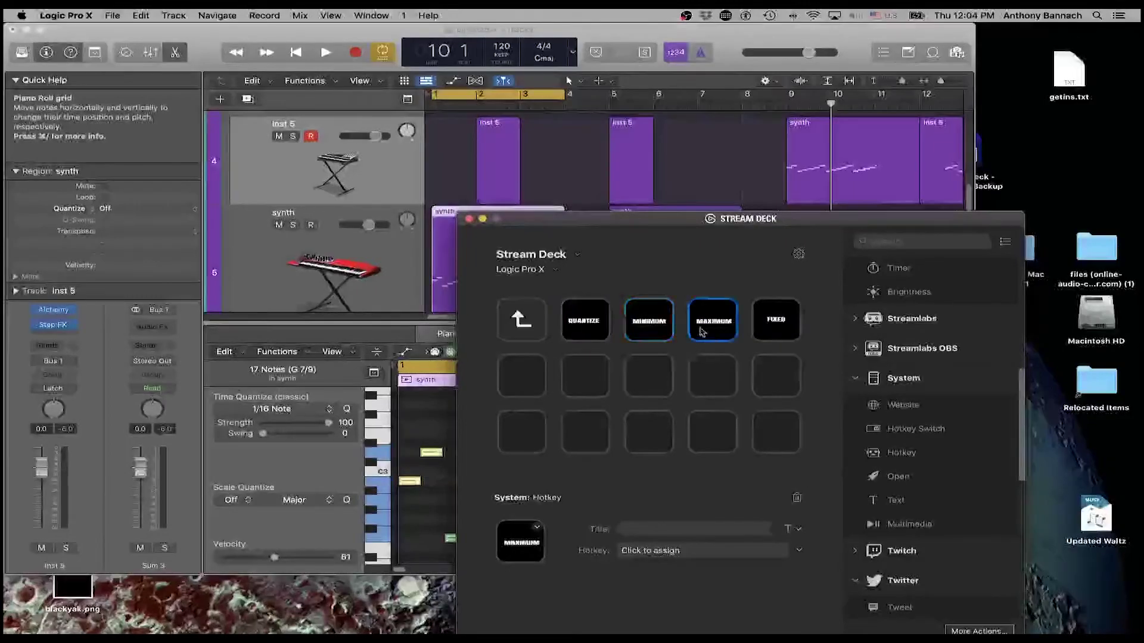
left_click(539, 327)
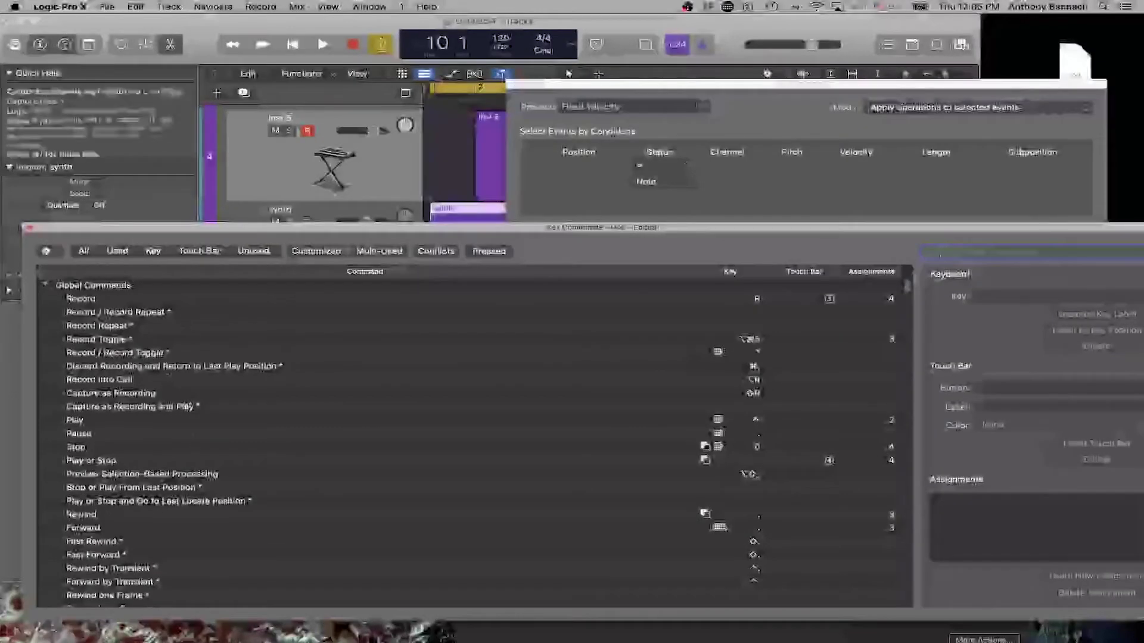
Step: Look through Logic's key commands list, and close the MIDI Transform window with the Fixed Velocity preset
scroll(471, 441, "down", 5)
scroll(705, 334, "down", 5)
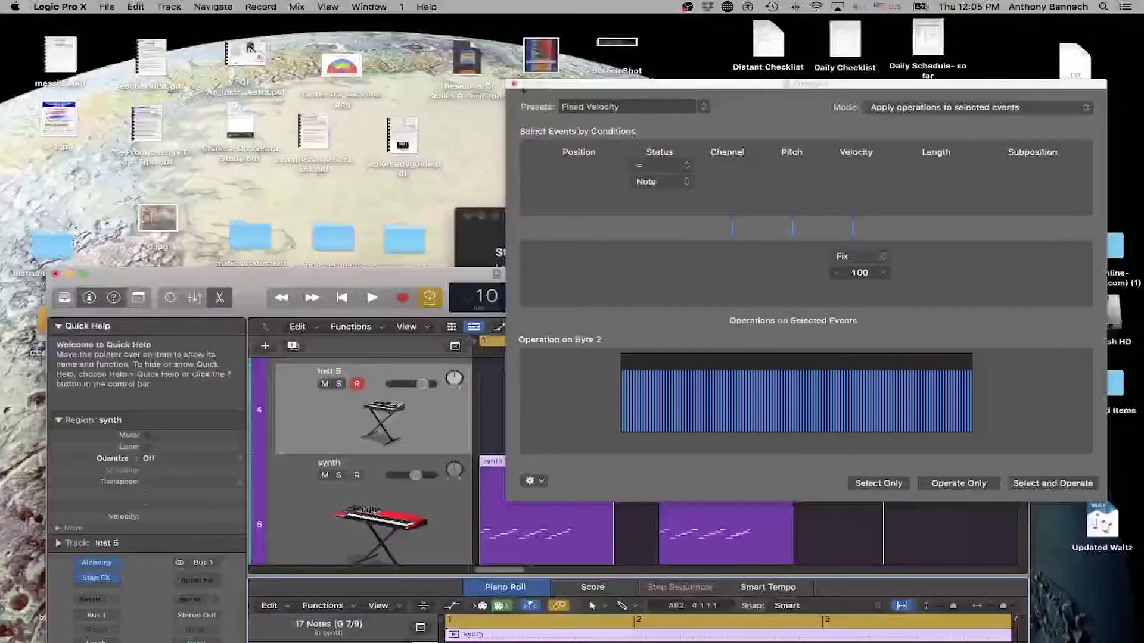
left_click(514, 85)
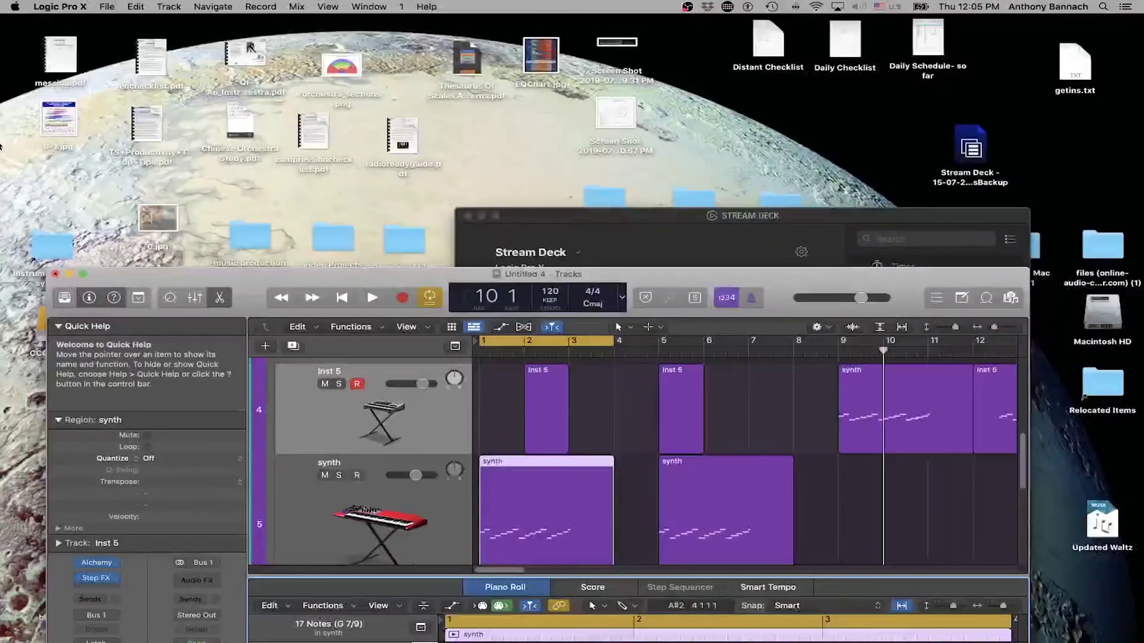
Step: Switch to Keyboard Maestro and create a new macro group named Logic Macros
mouse_move(6, 256)
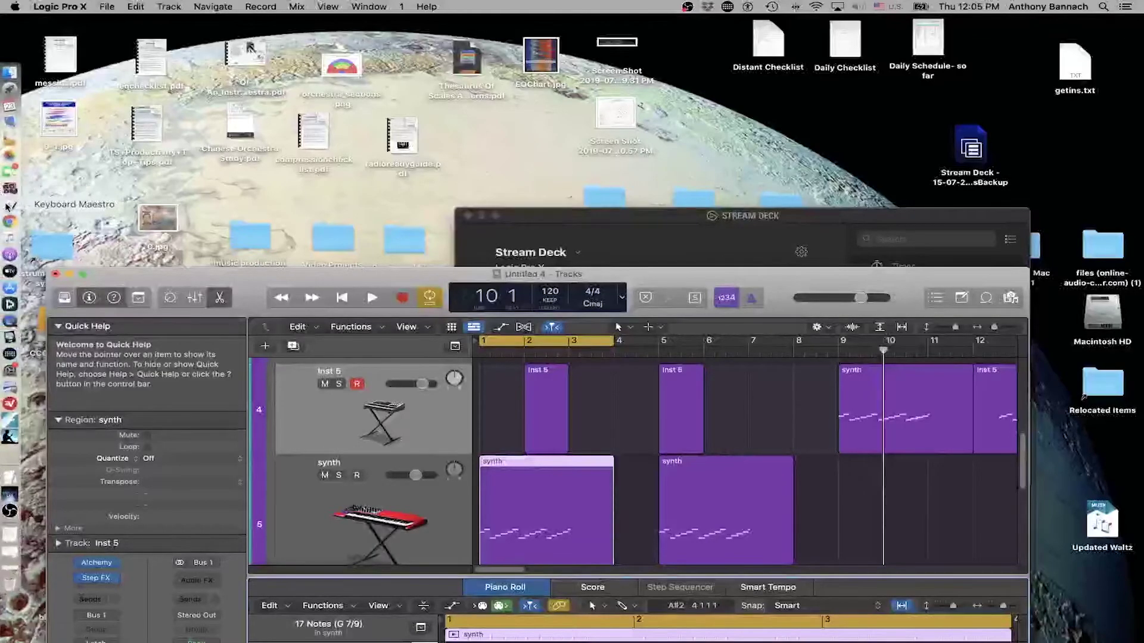
left_click(9, 206)
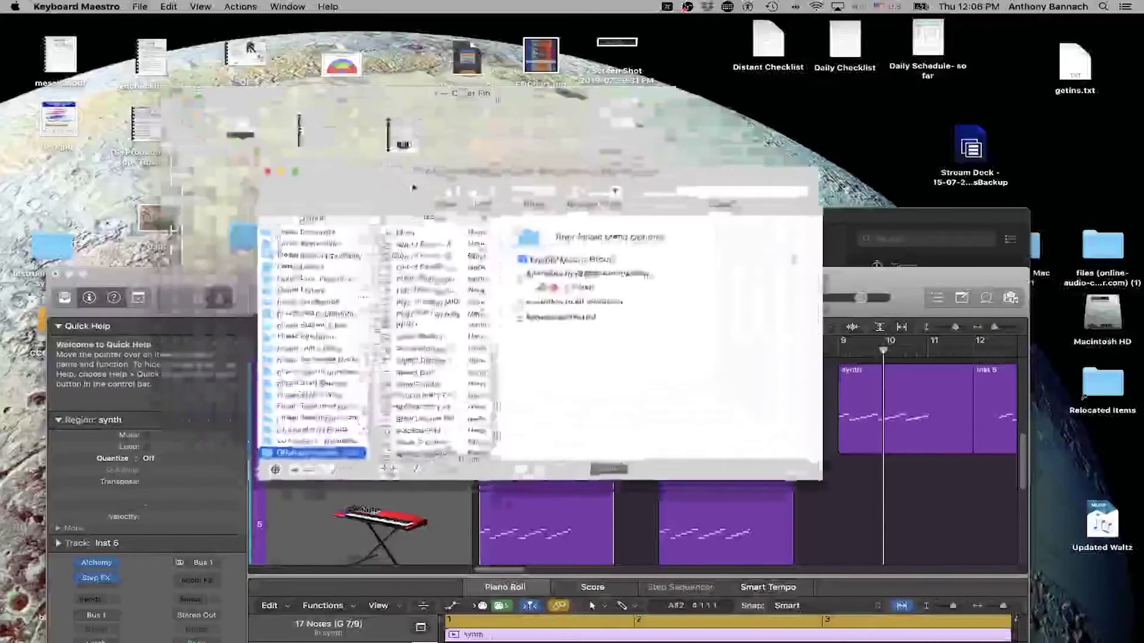
left_click(295, 470)
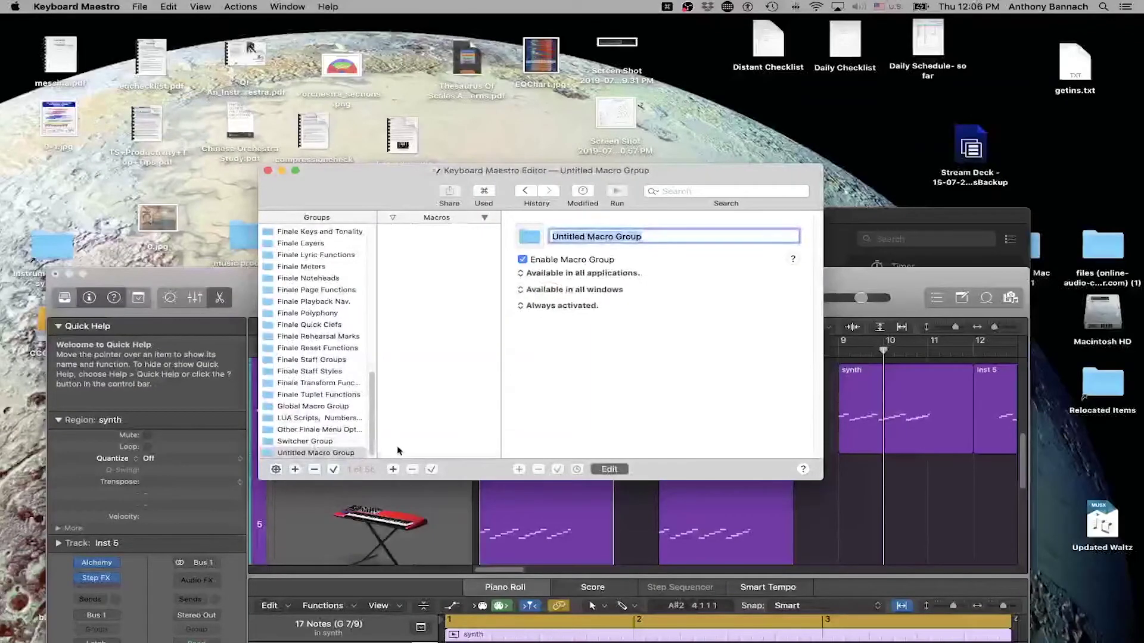
type("Logic ")
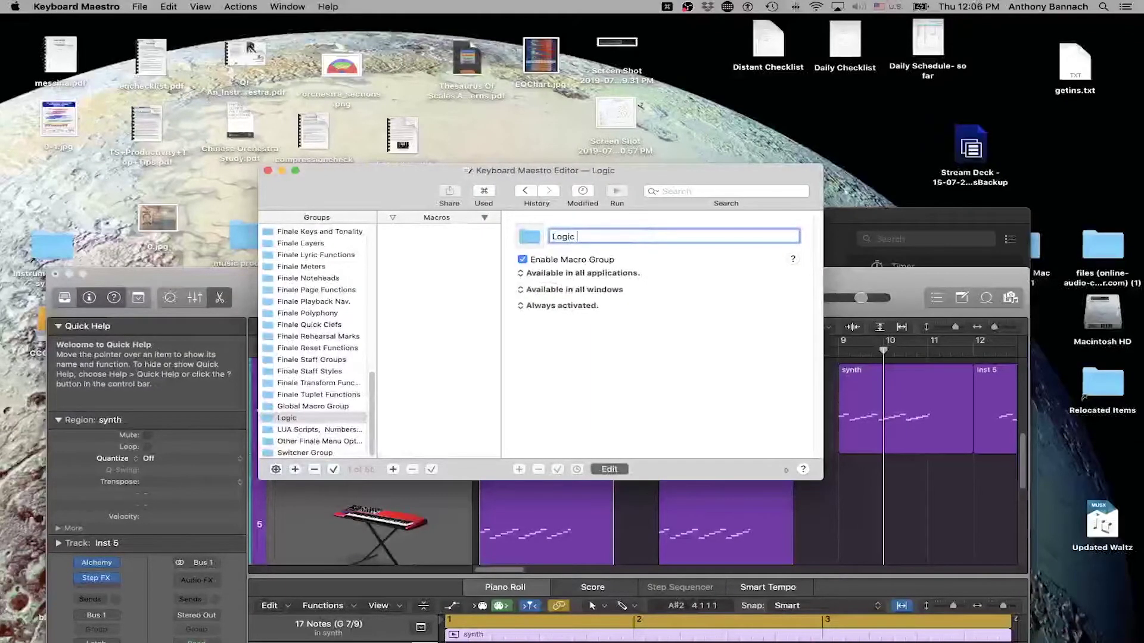
type("Macros")
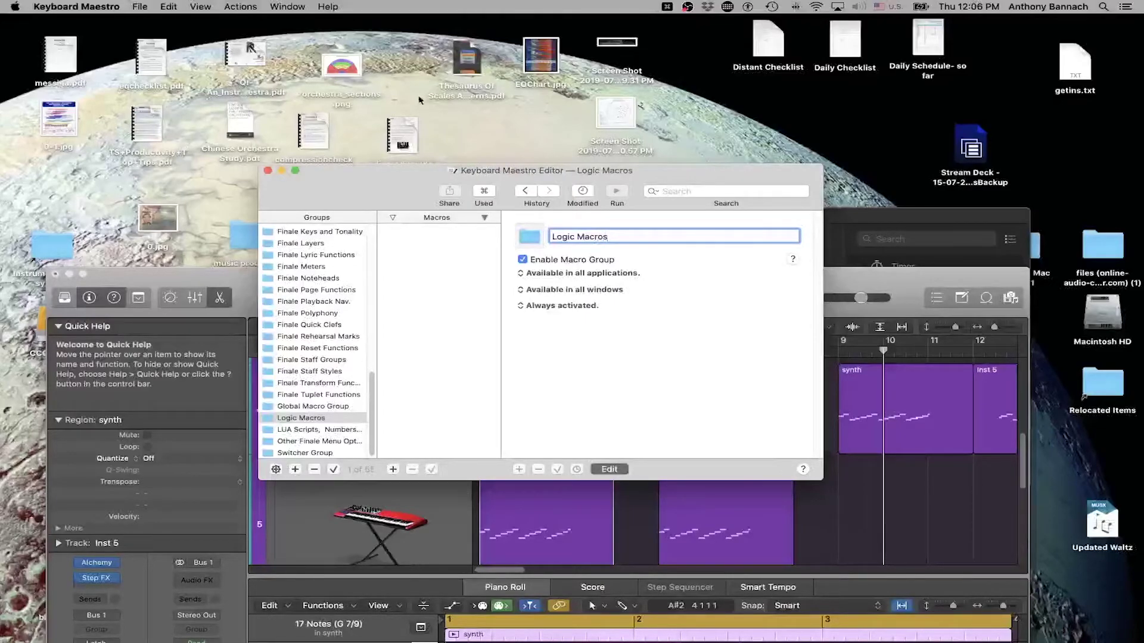
Step: Limit the Logic Macros group's availability to Logic Pro X only
left_click(521, 277)
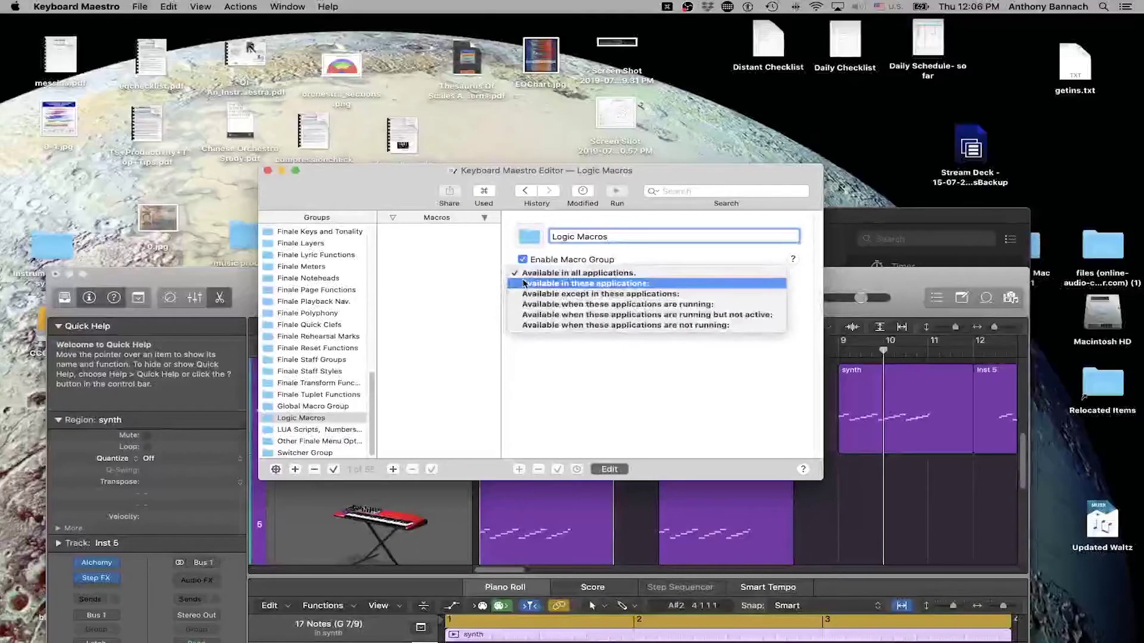
left_click(524, 284)
left_click(539, 289)
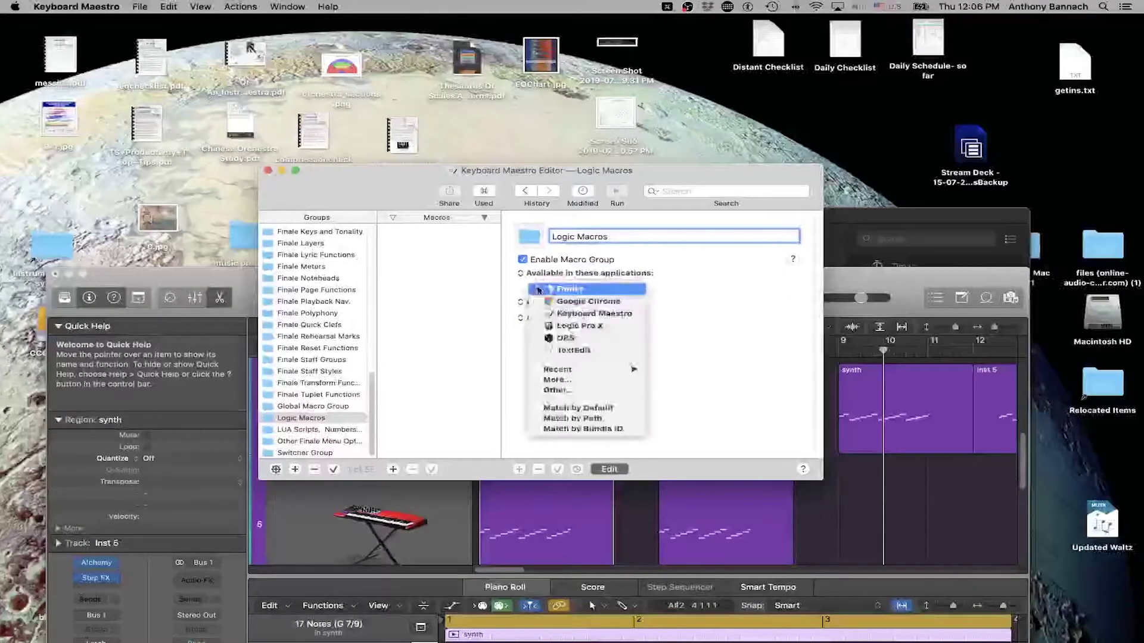
left_click(573, 326)
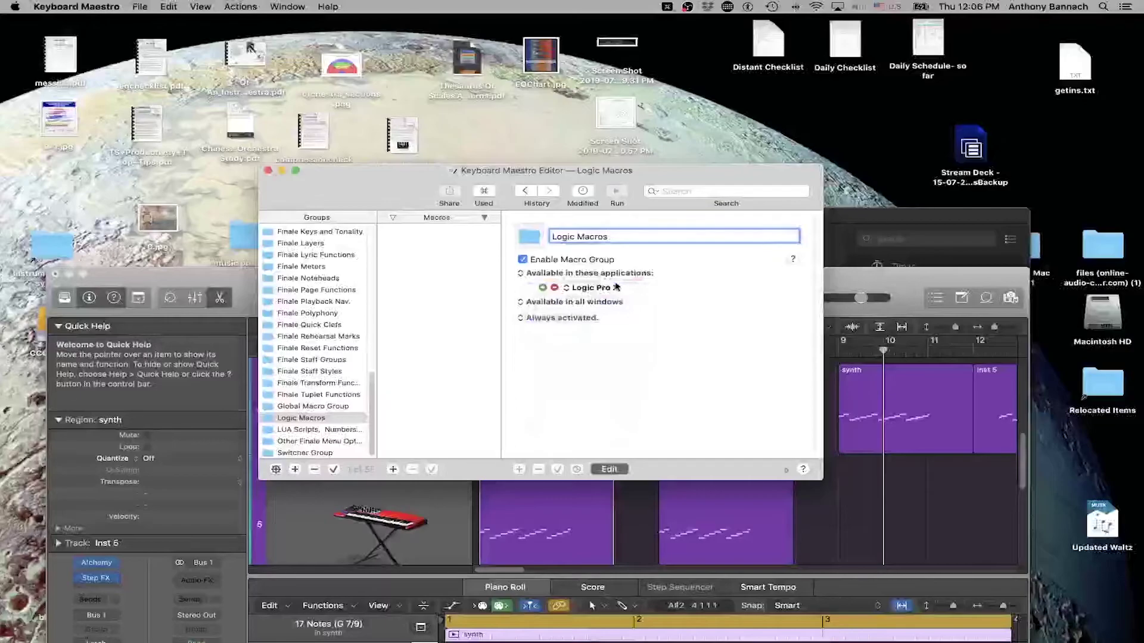
Step: Create a macro named Fixed Velocity in the Logic Macros group
left_click(393, 469)
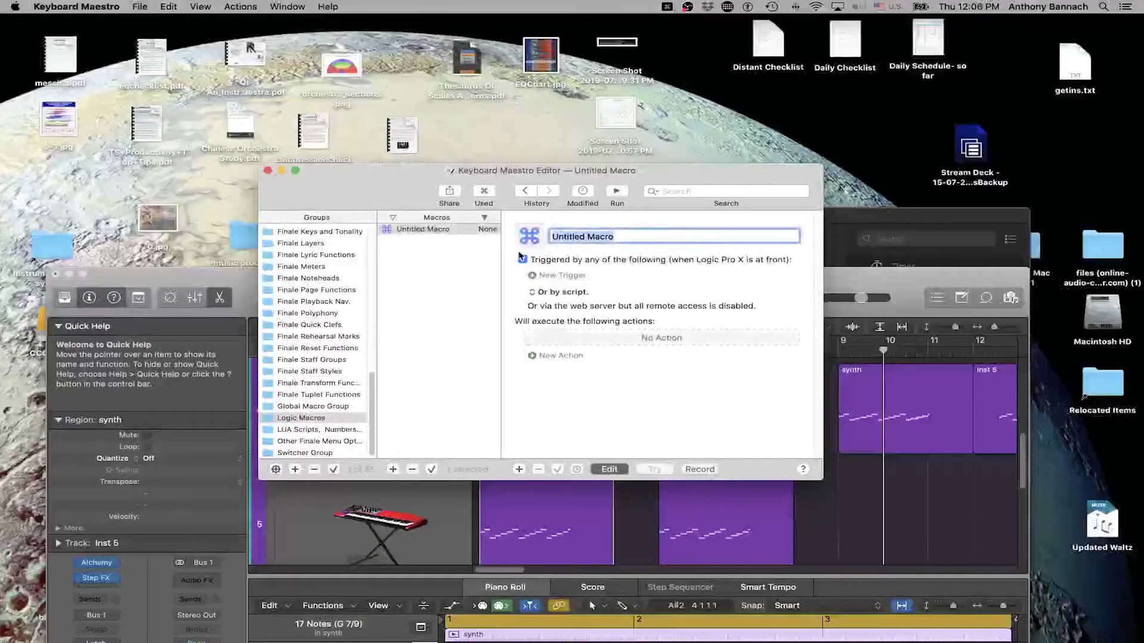
type("Fixed ")
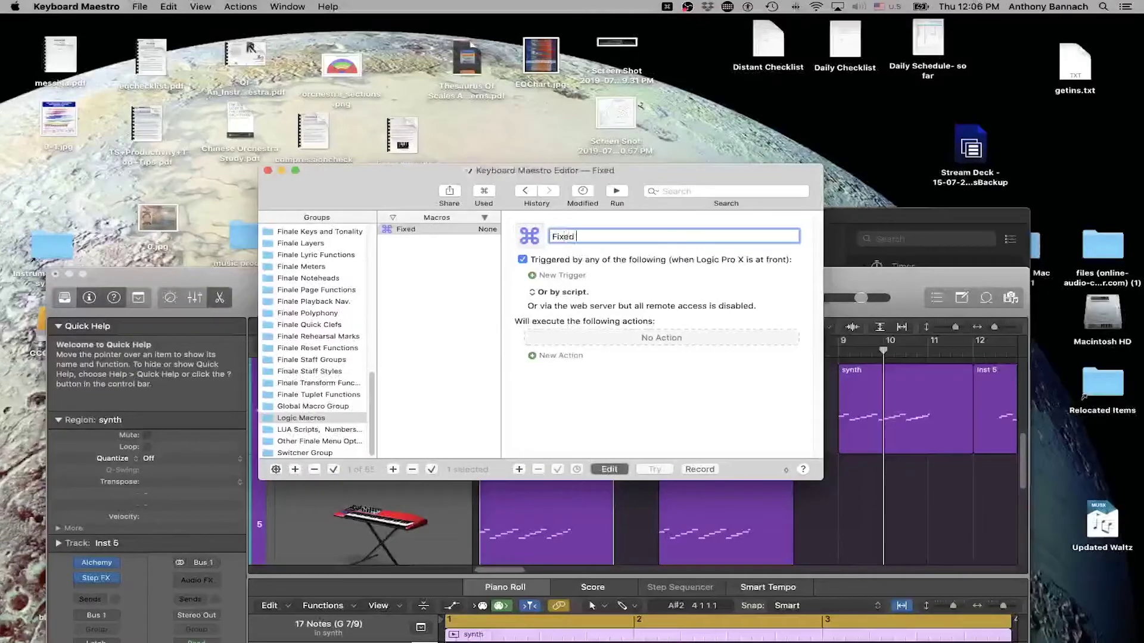
type("Velocity")
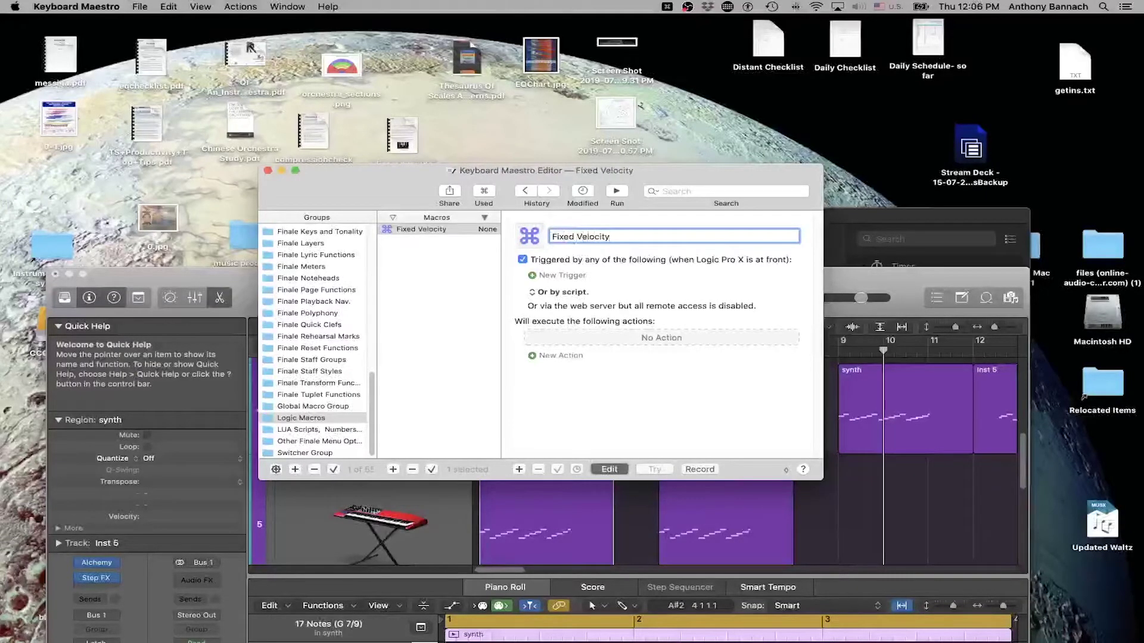
Step: Add a Select or Show a Menu Item action to the Fixed Velocity macro and target it at Logic Pro X
left_click(542, 355)
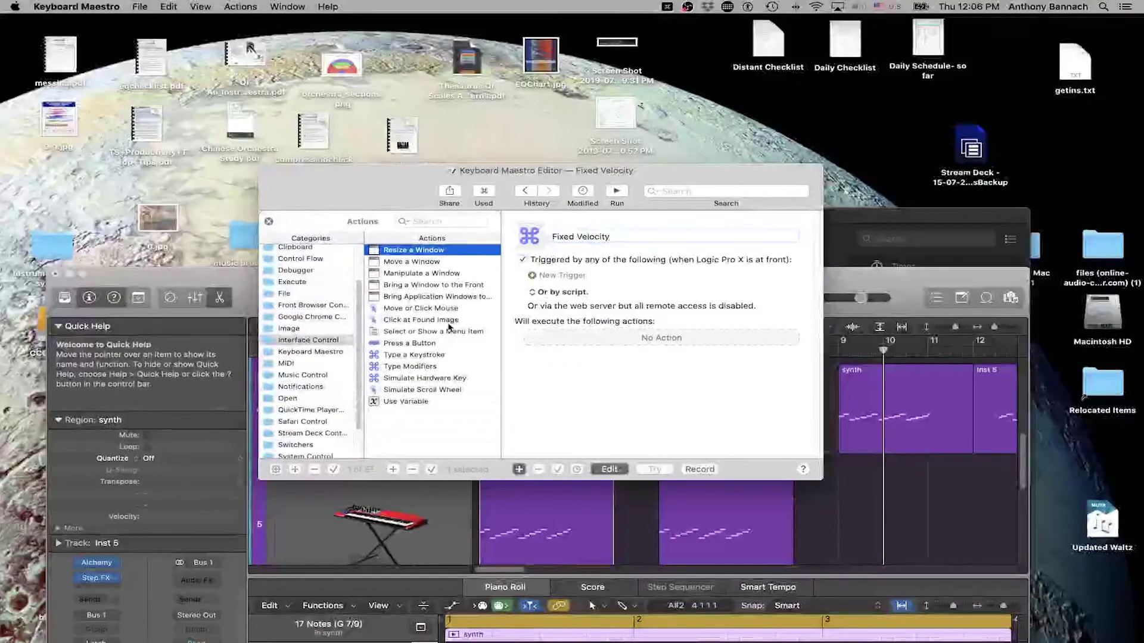
left_click_drag(448, 334, 581, 342)
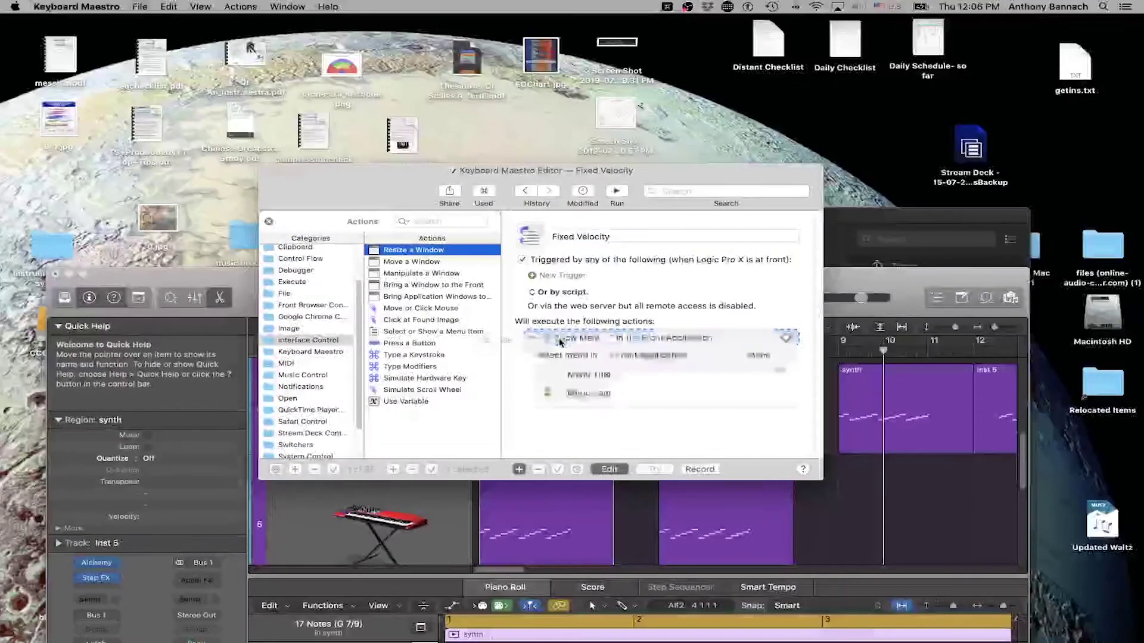
left_click(637, 355)
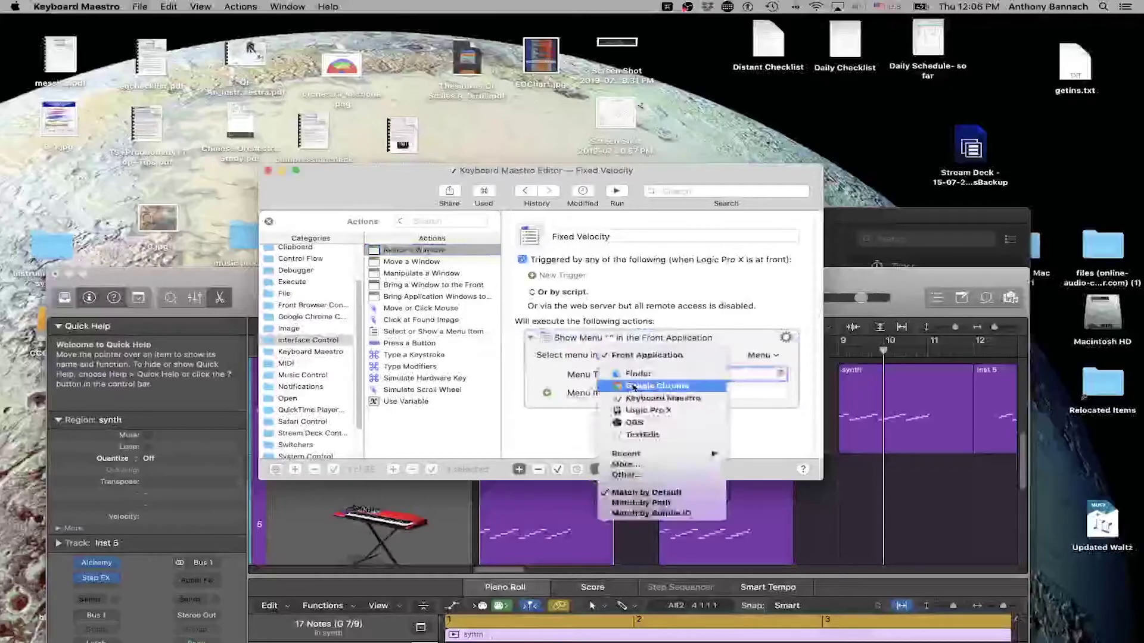
left_click(635, 411)
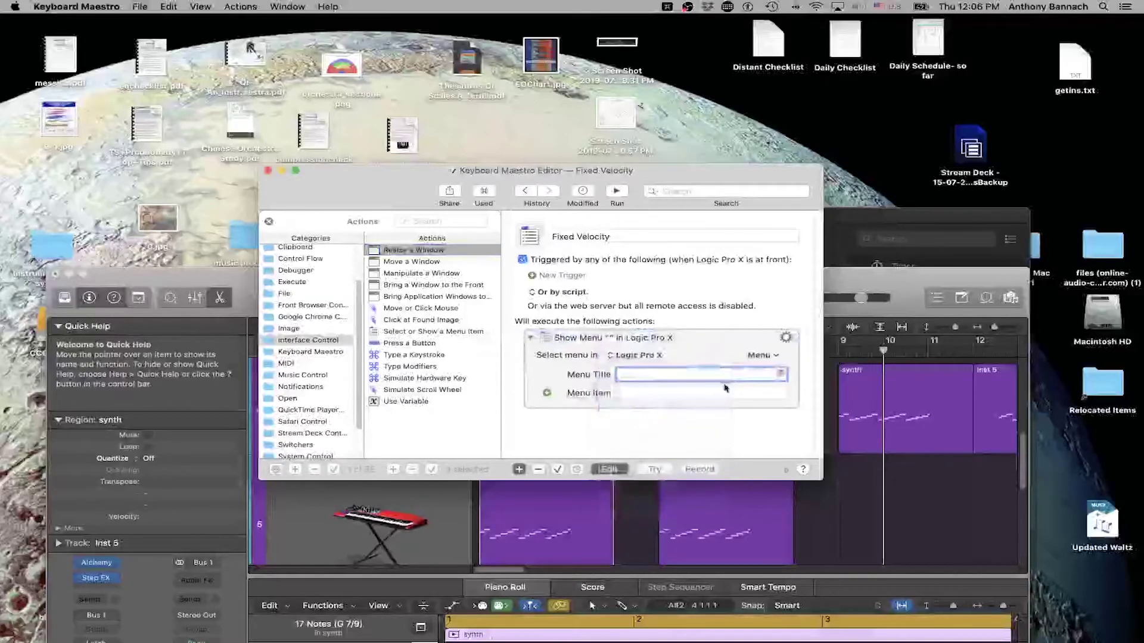
Step: Set the macro's menu action to select Open MIDI Transform from Logic Pro X's Window menu
left_click(760, 356)
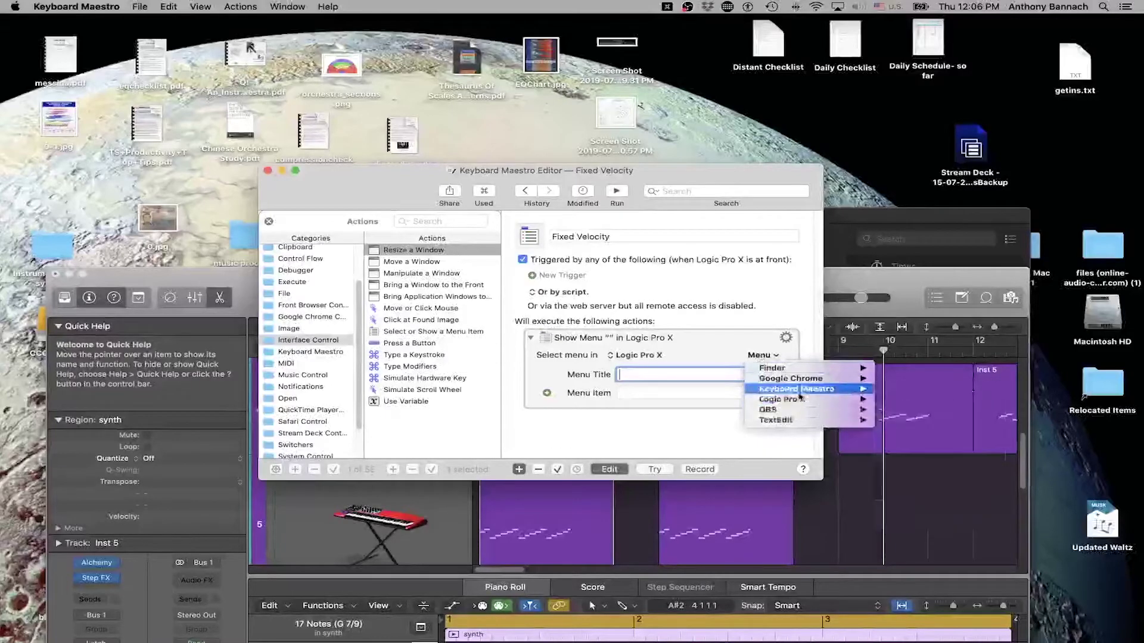
mouse_move(804, 399)
mouse_move(881, 411)
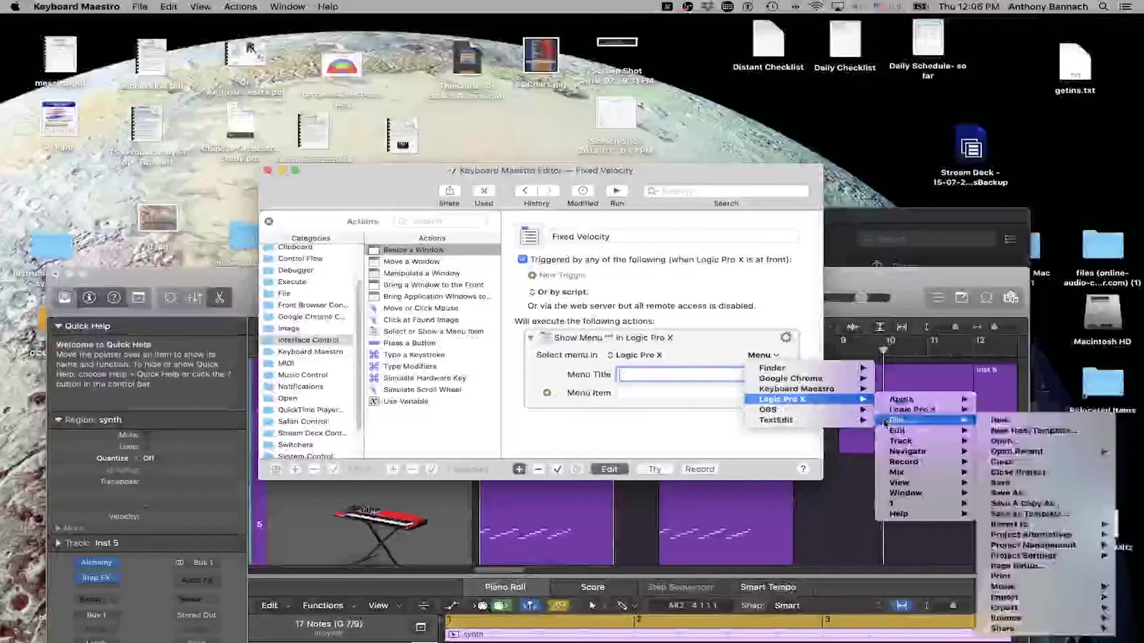
mouse_move(891, 441)
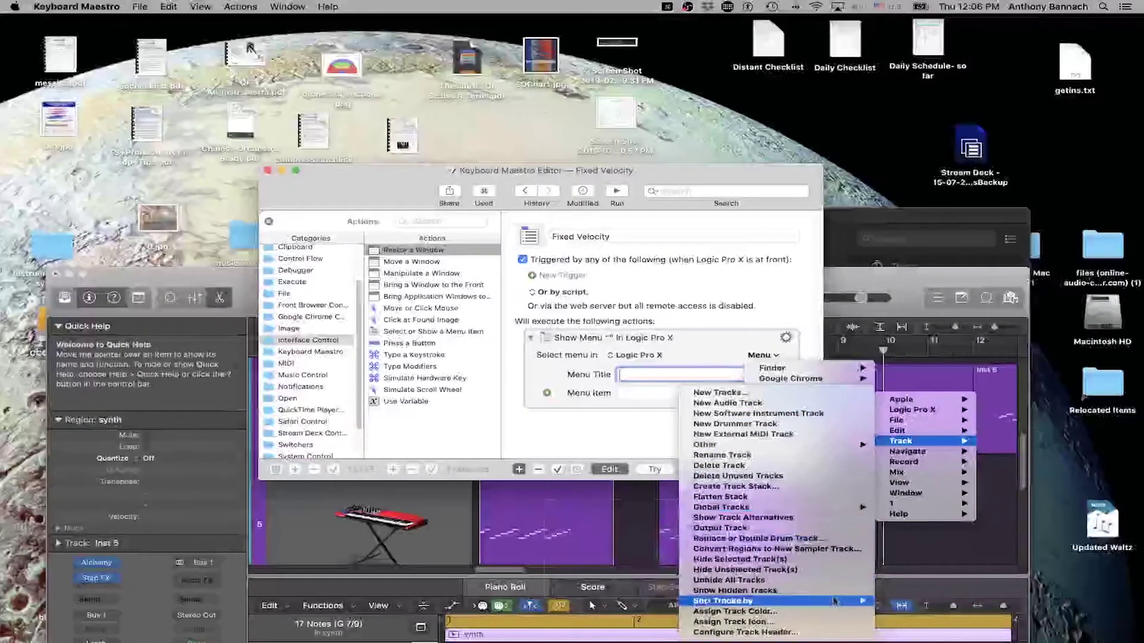
mouse_move(835, 602)
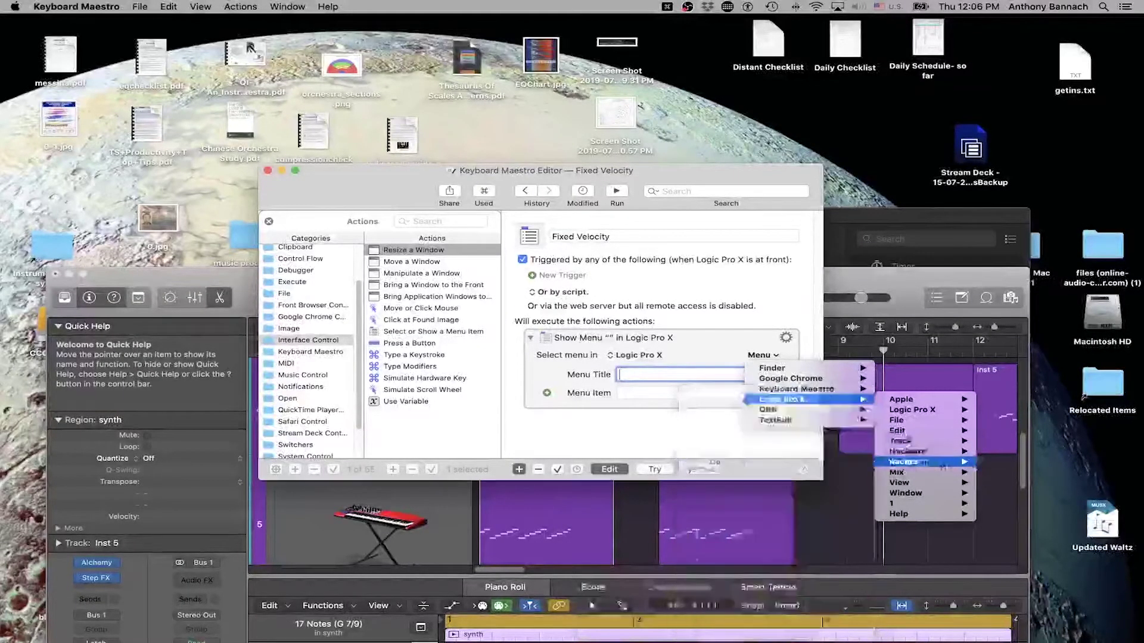
mouse_move(939, 453)
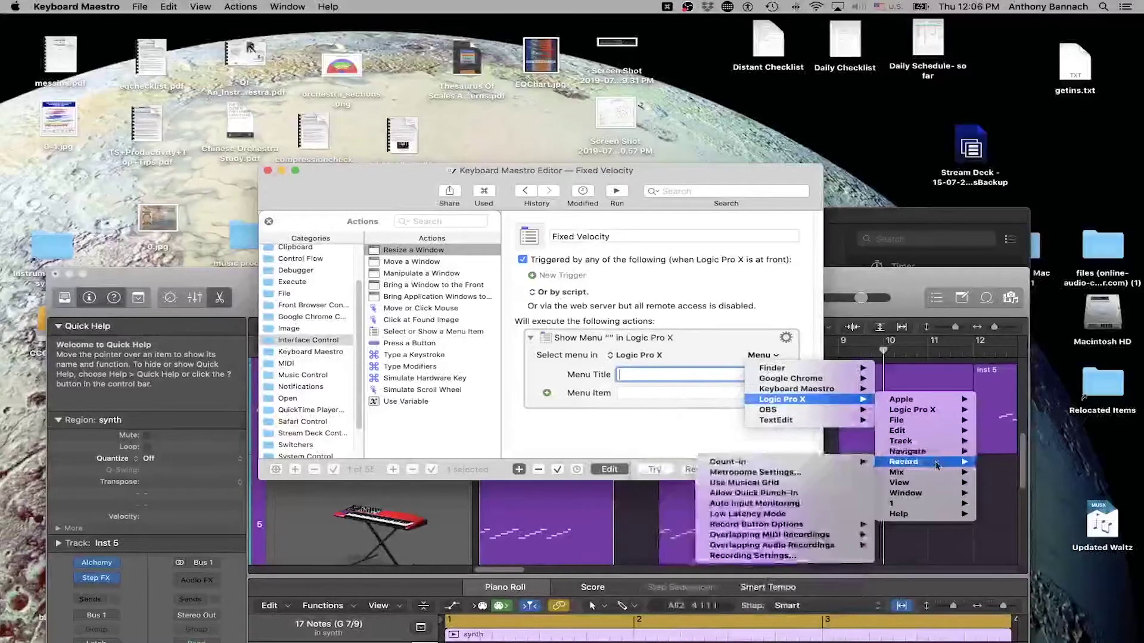
mouse_move(940, 475)
mouse_move(939, 498)
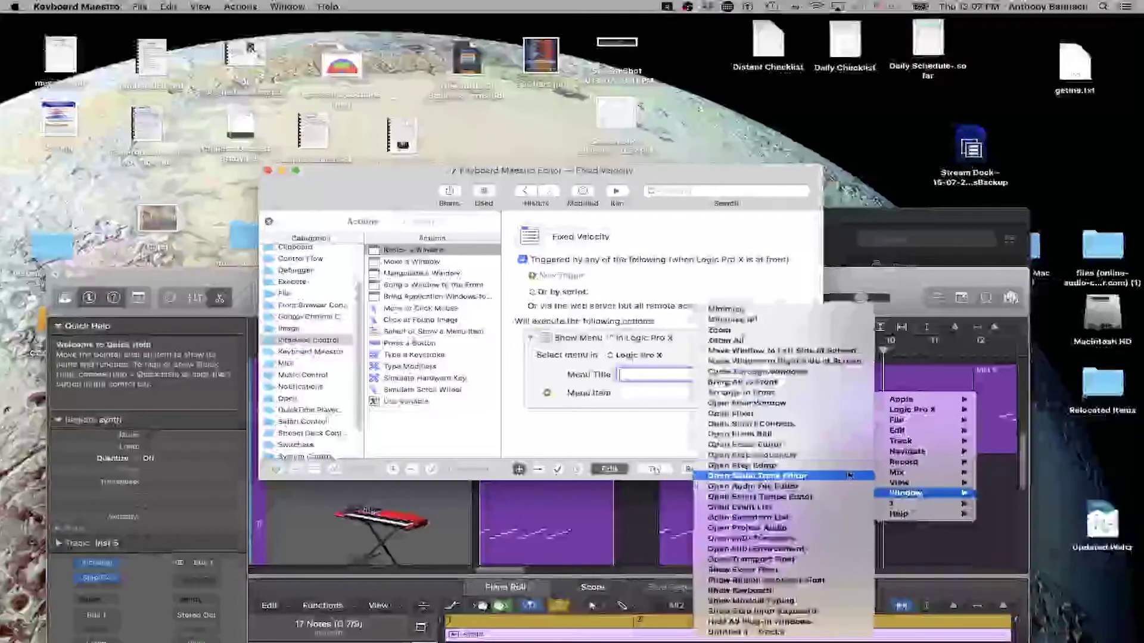
left_click(833, 540)
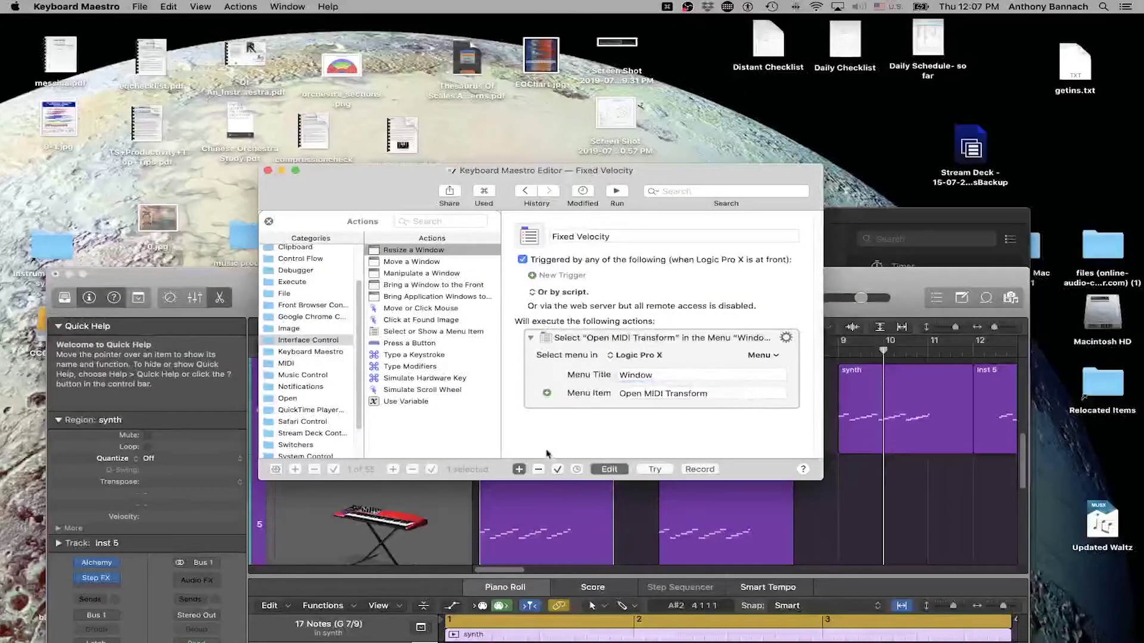
Step: Test the Open MIDI Transform action, close the transform window in Logic Pro X, and return to Keyboard Maestro to test it again
left_click(643, 474)
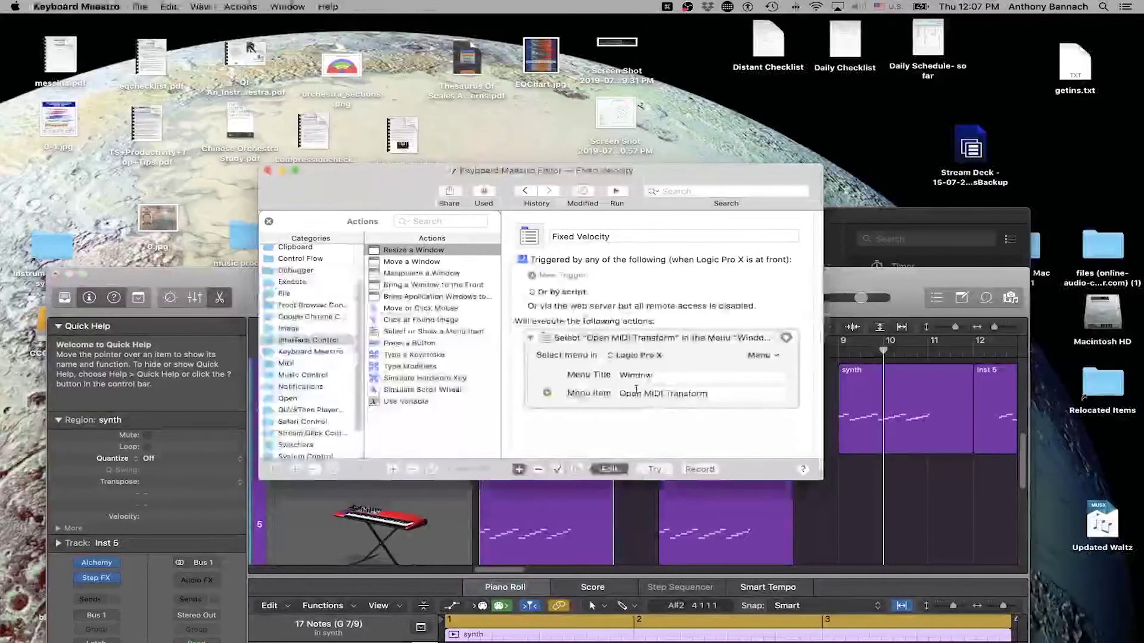
left_click(933, 316)
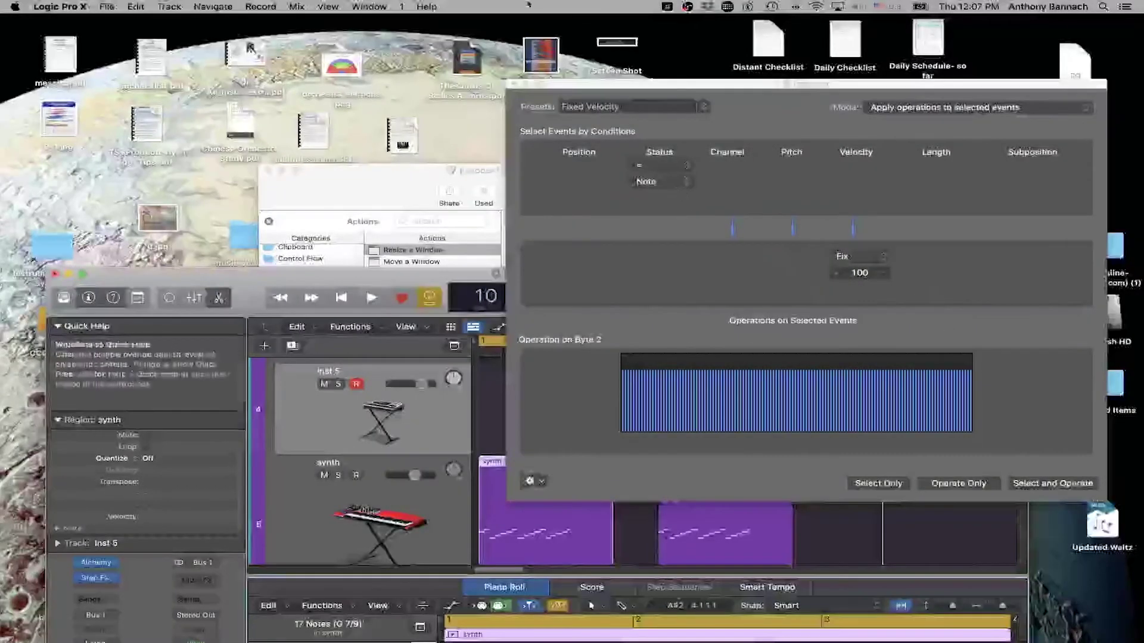
left_click(514, 85)
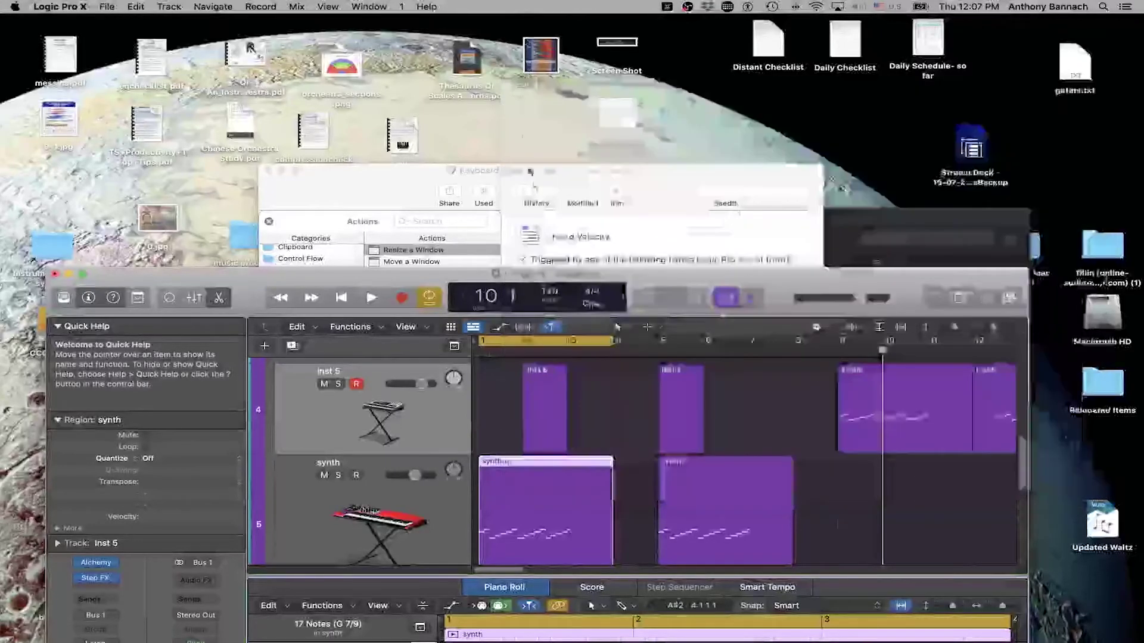
left_click(554, 194)
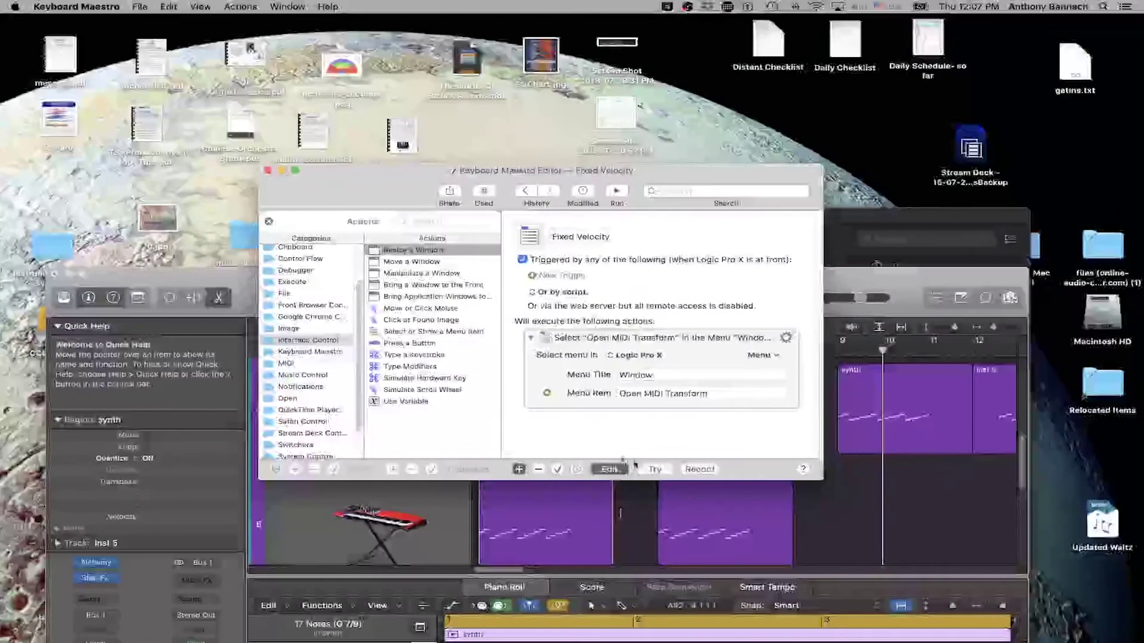
left_click(648, 470)
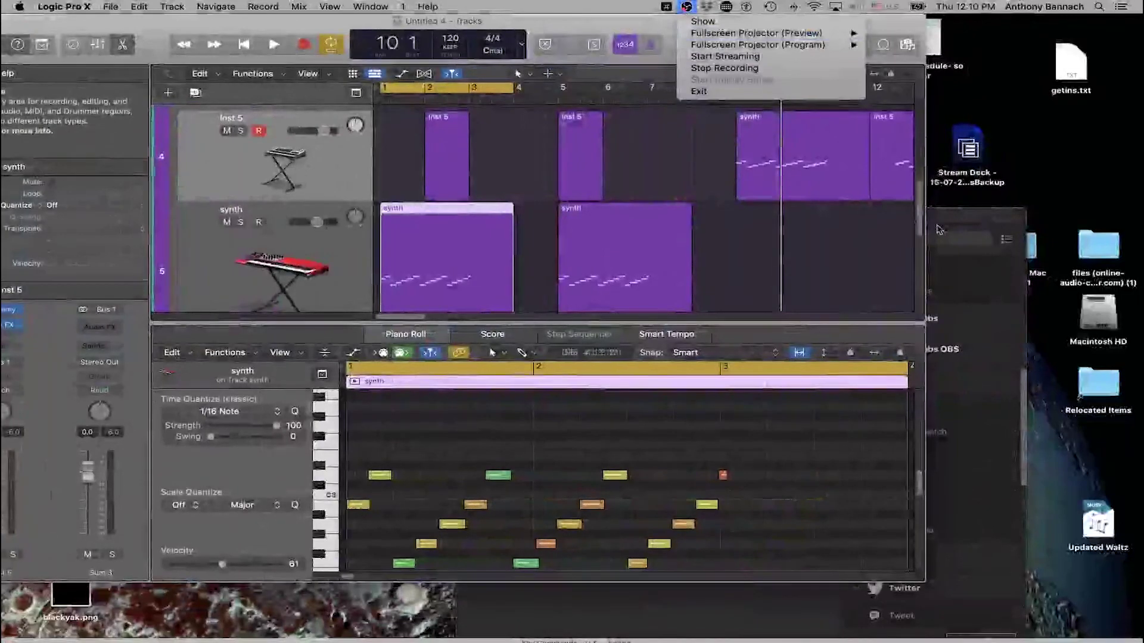
Step: Move the Stream Deck window clear of Logic Pro X's Piano Roll and step-enter short notes in bar 3 of the synth region
left_click(938, 229)
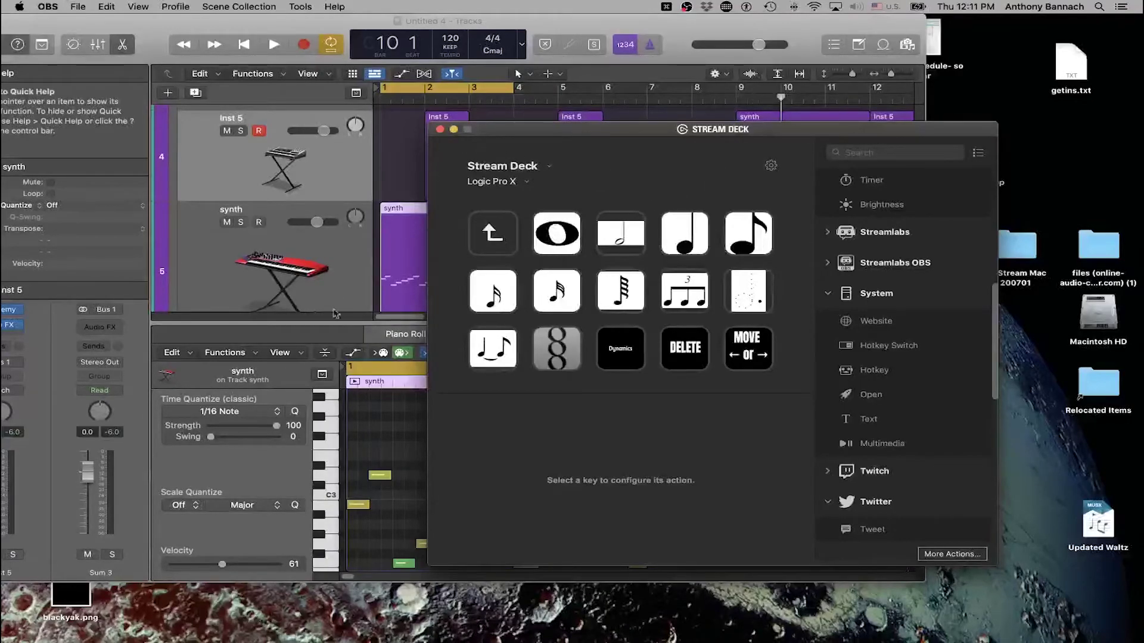
left_click(383, 431)
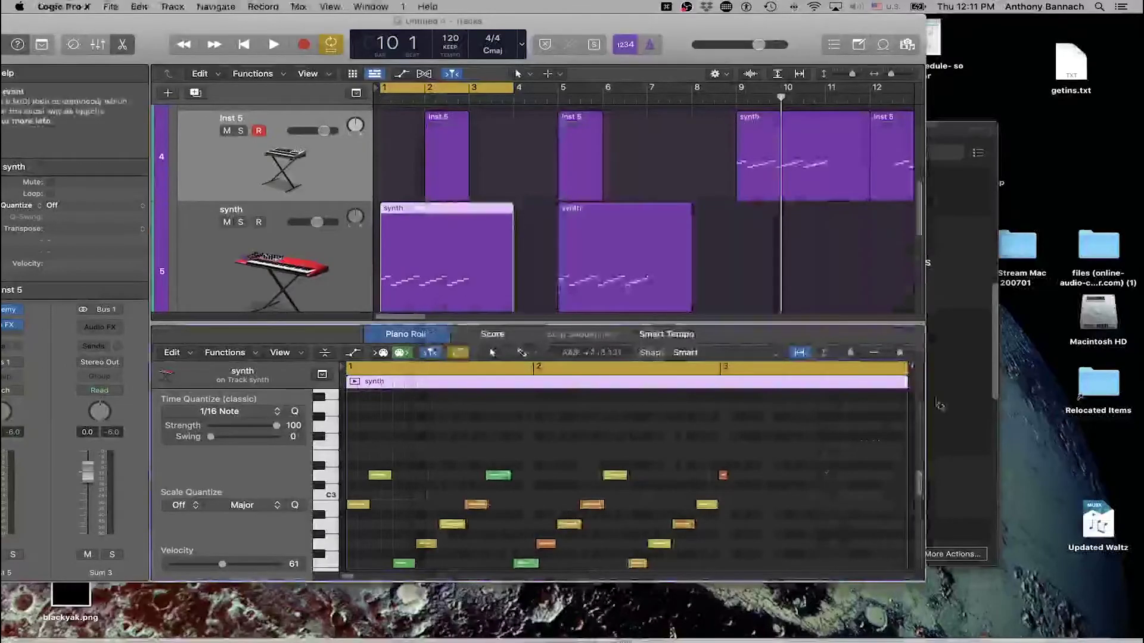
left_click_drag(695, 136, 1122, 170)
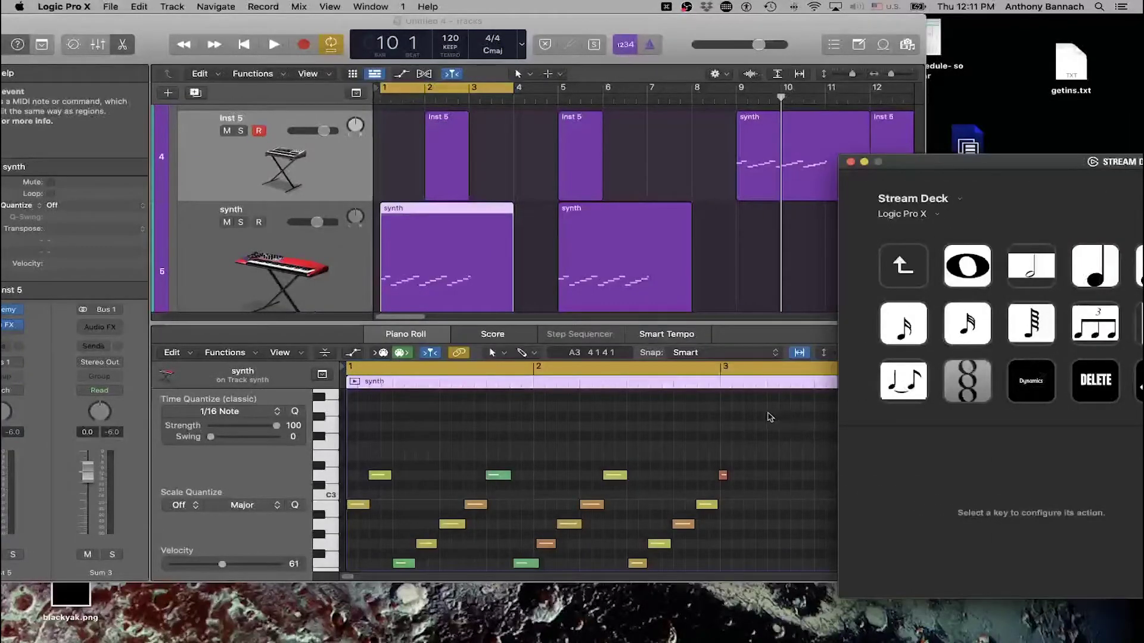
left_click(759, 387)
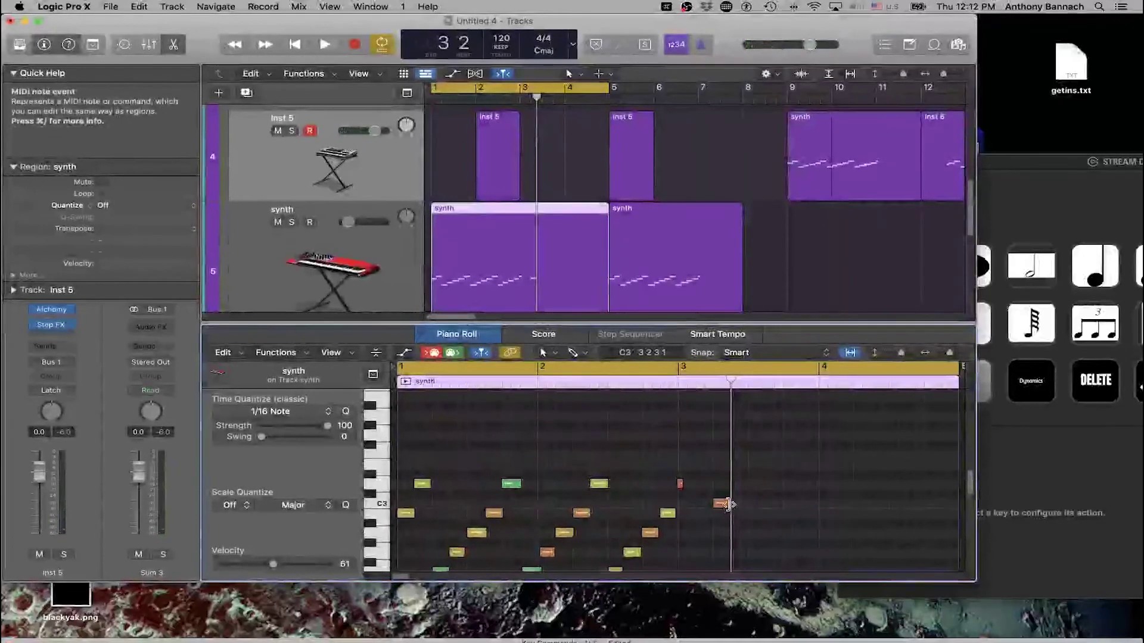
left_click_drag(728, 504, 728, 505)
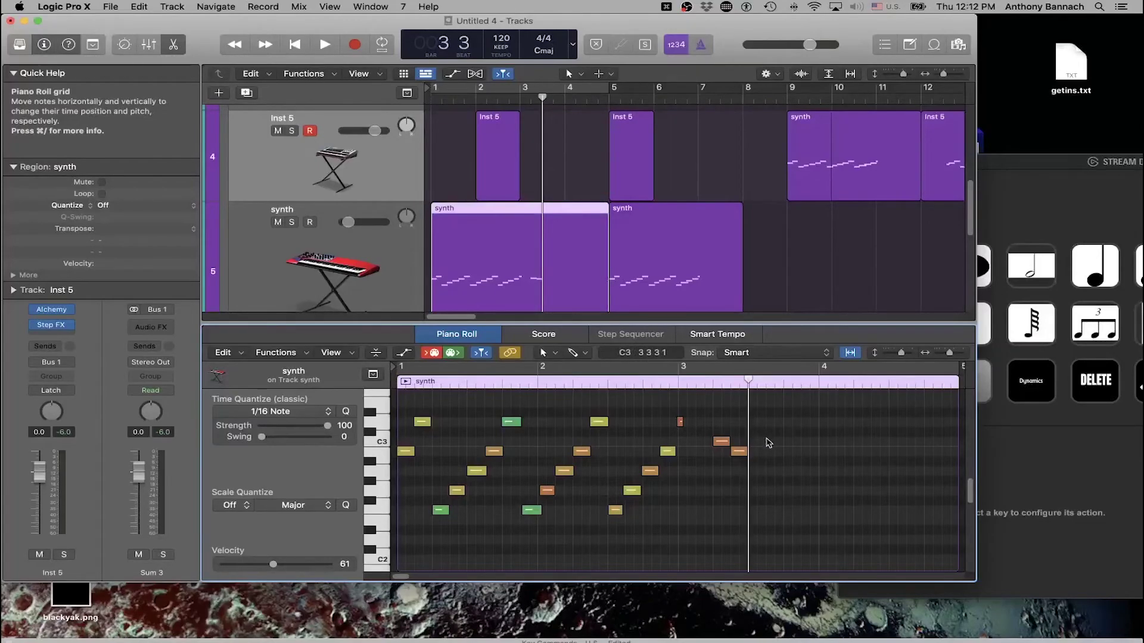
Step: Close and reopen the Piano Roll, and select the first synth region on track 5 to show its notes
key("e")
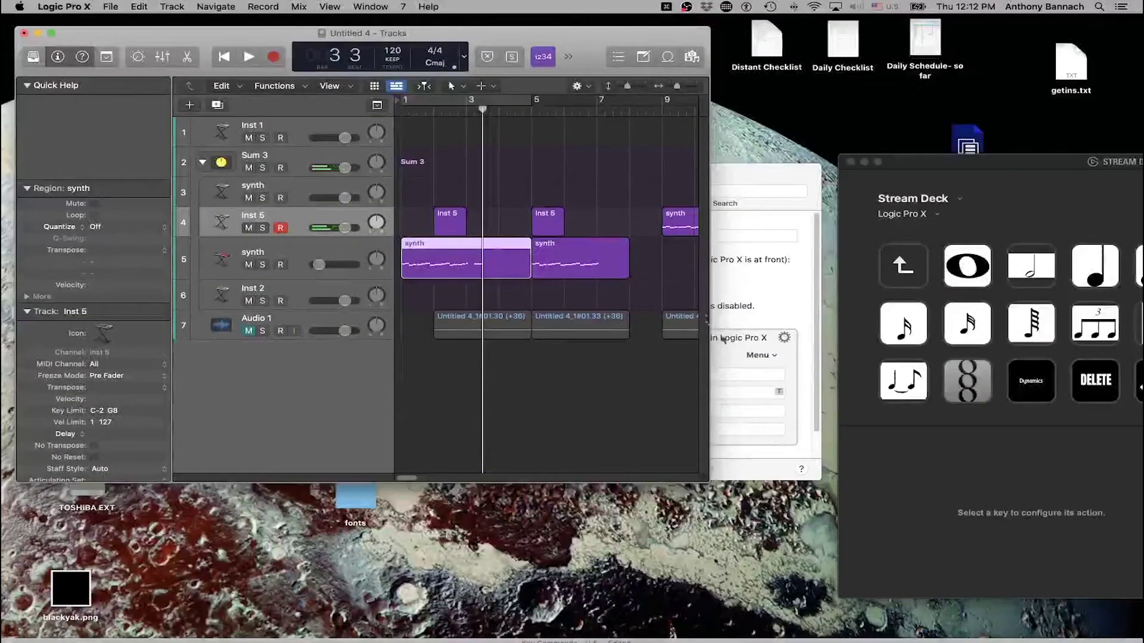
left_click(627, 395)
left_click(420, 274)
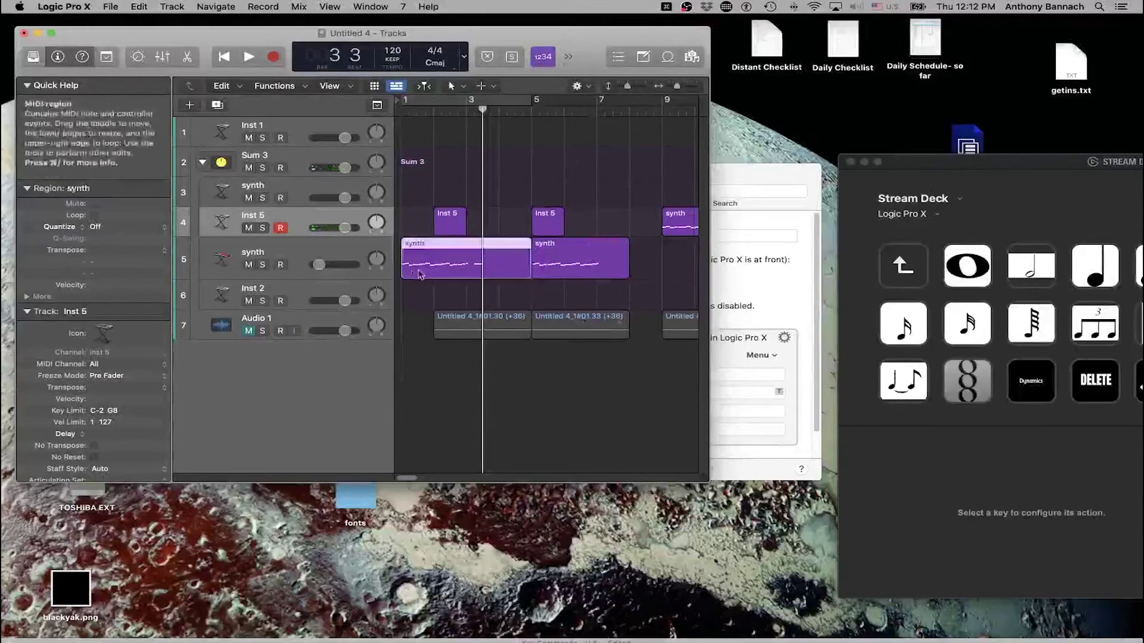
key("e")
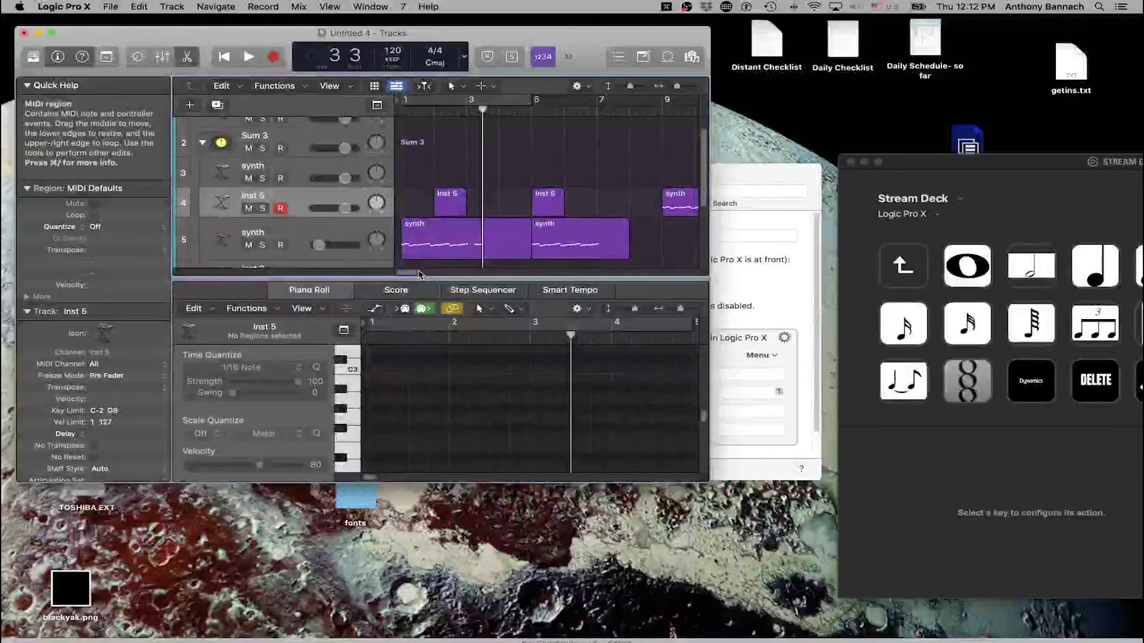
left_click(430, 243)
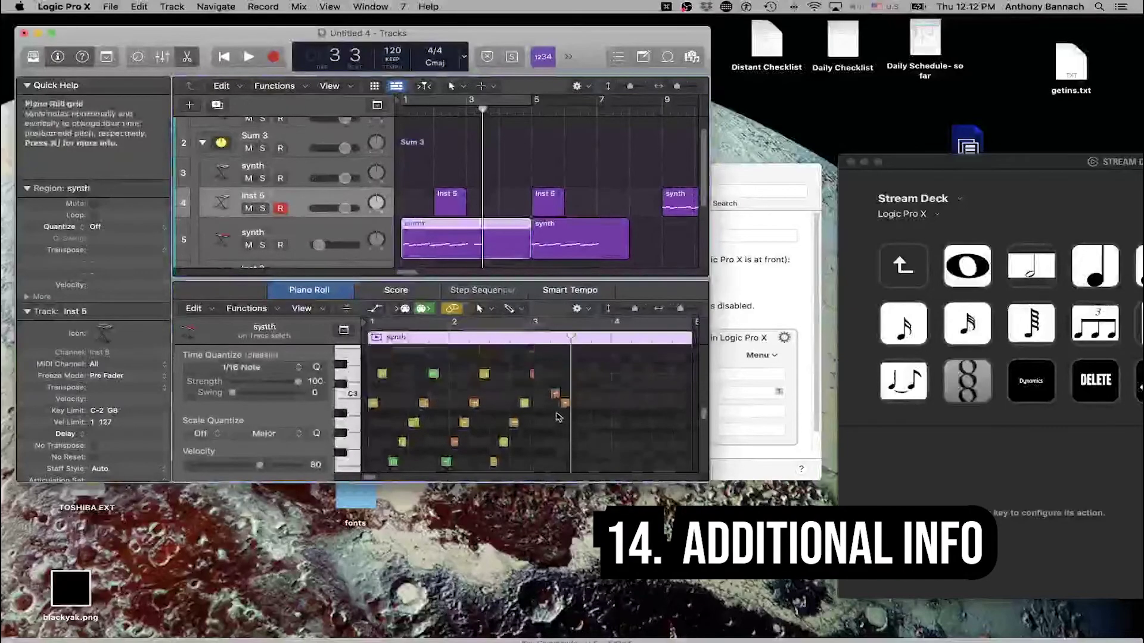
scroll(560, 412, "down", 3)
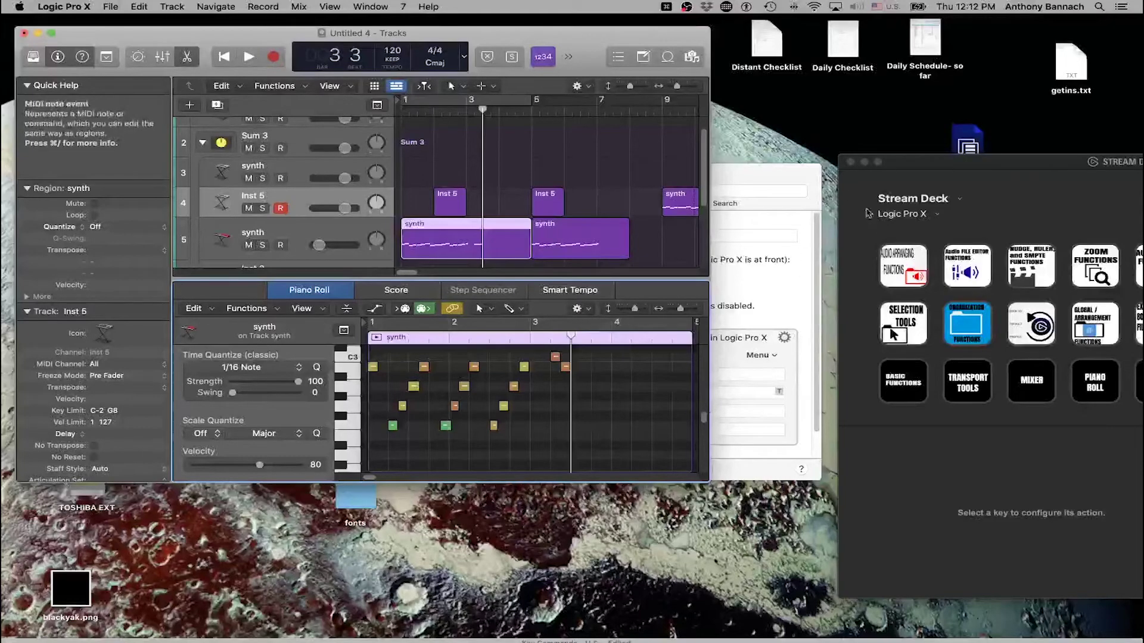
Step: Switch to Stream Deck and move its window so the whole Logic Pro X profile and actions list are in view
left_click(891, 203)
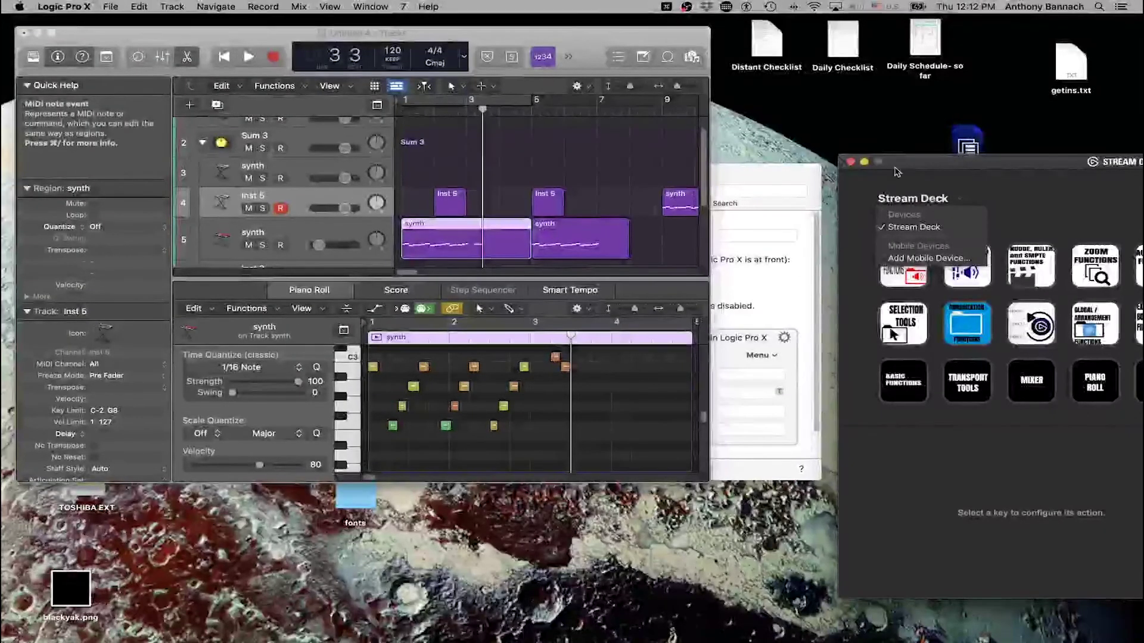
double_click(896, 170)
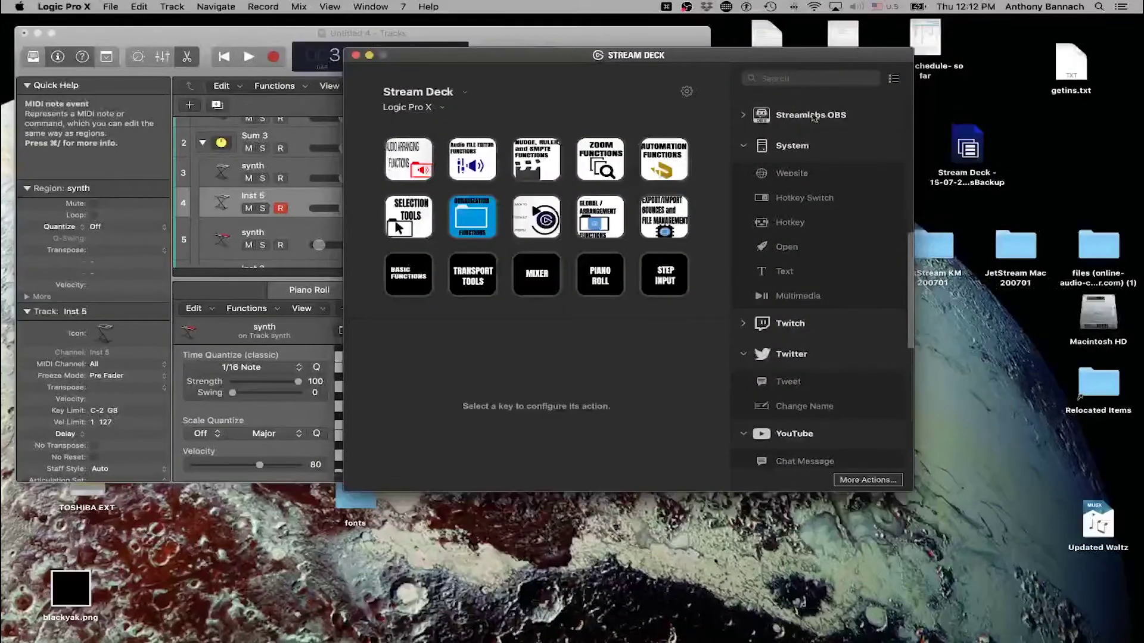
left_click(927, 186)
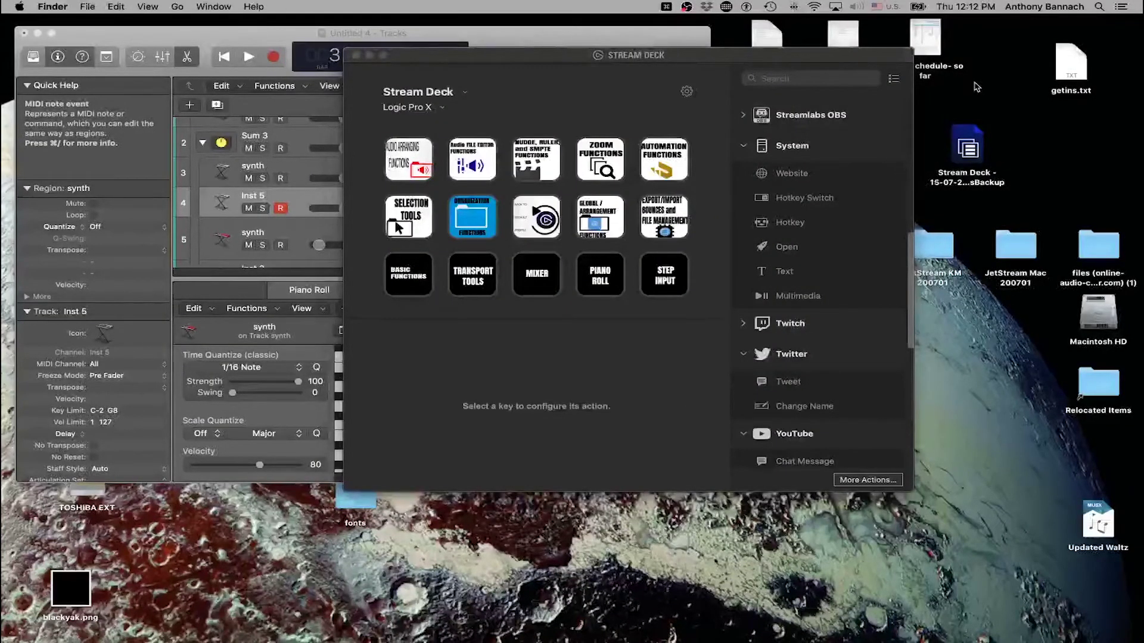
left_click(842, 235)
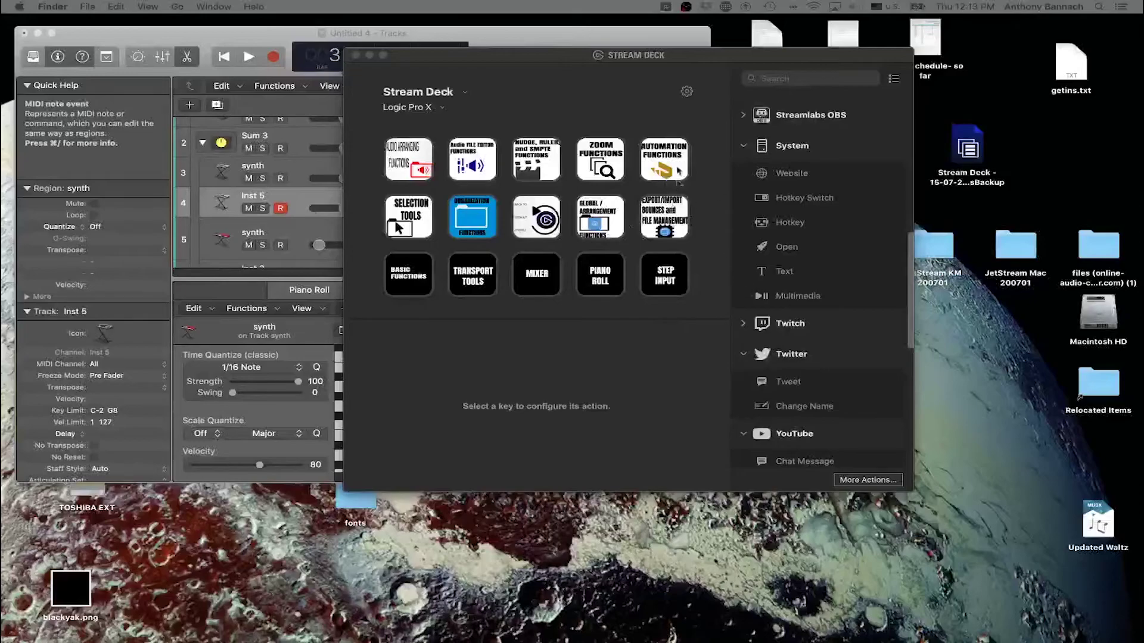
left_click(440, 108)
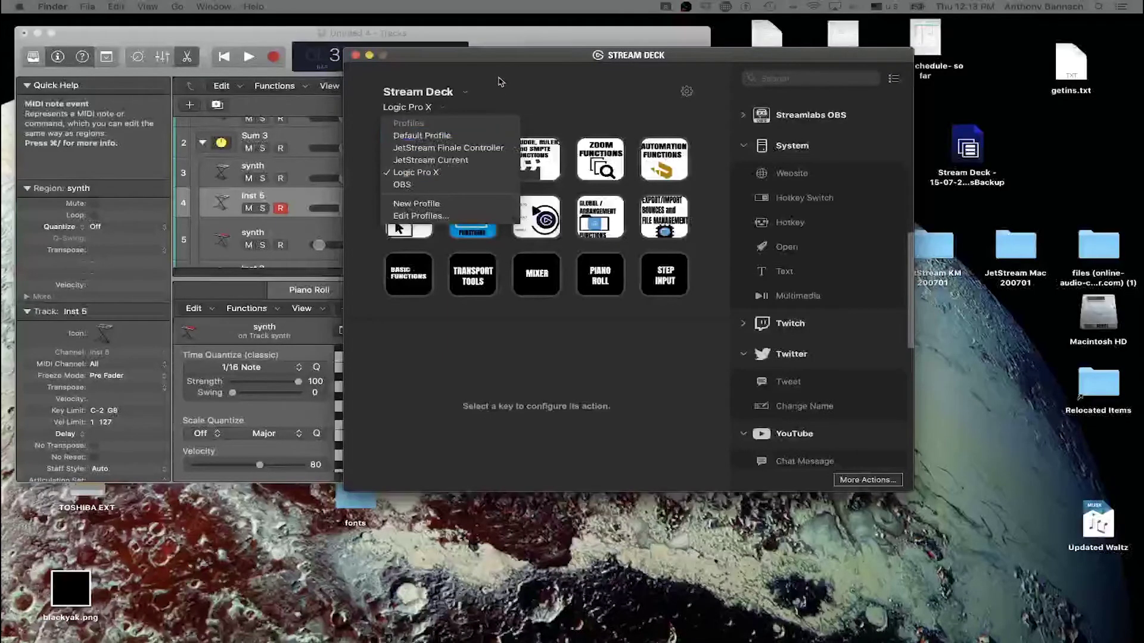
left_click(459, 216)
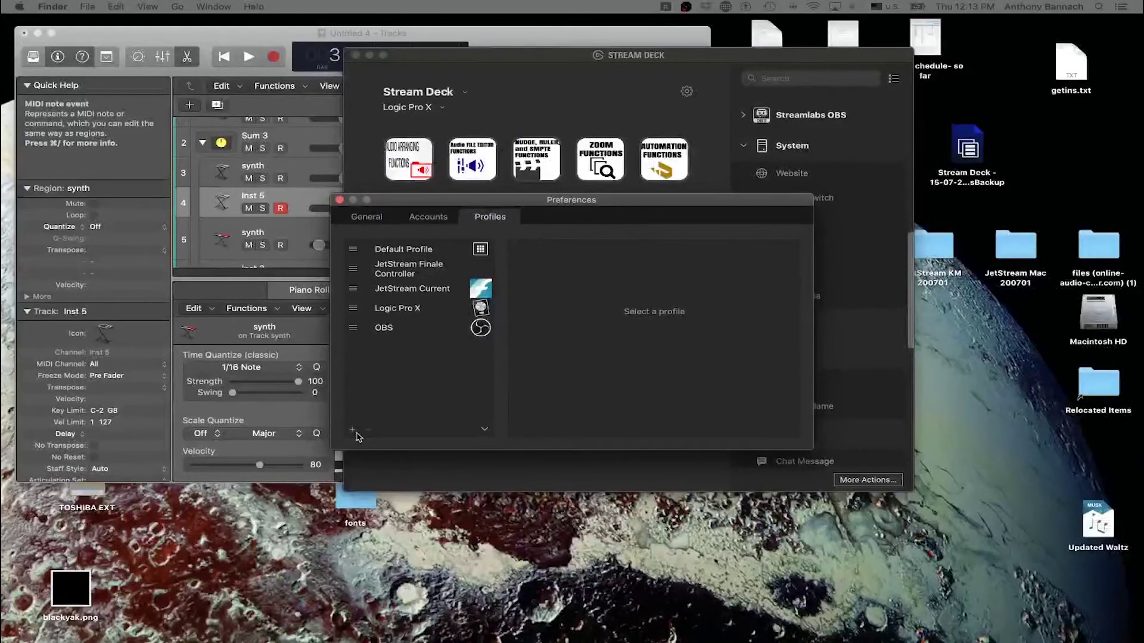
left_click(352, 430)
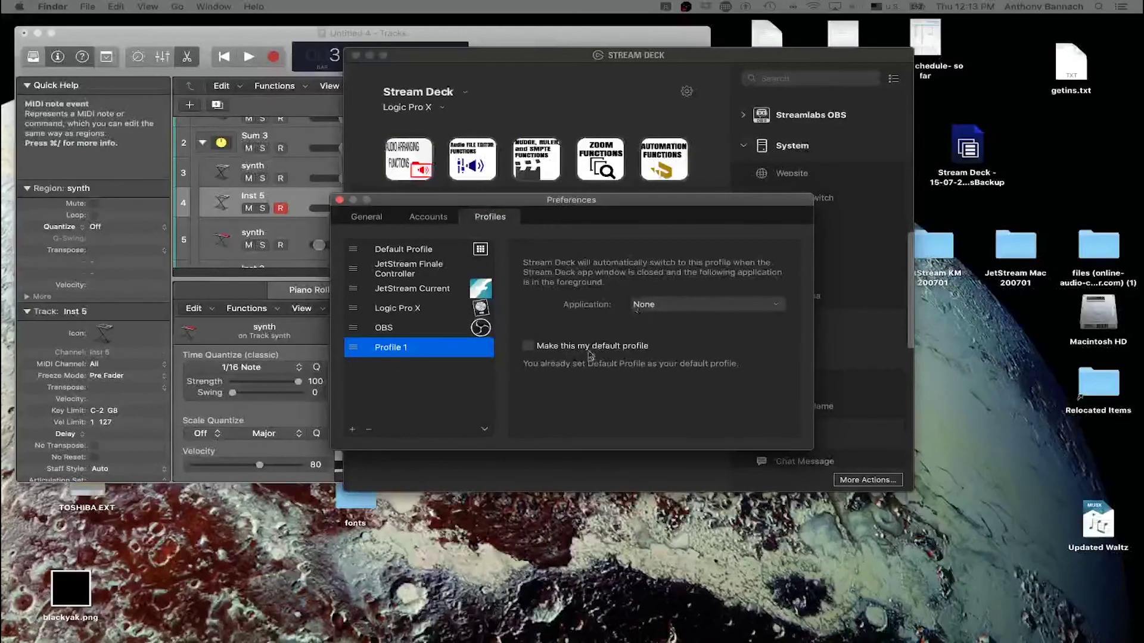
left_click(370, 433)
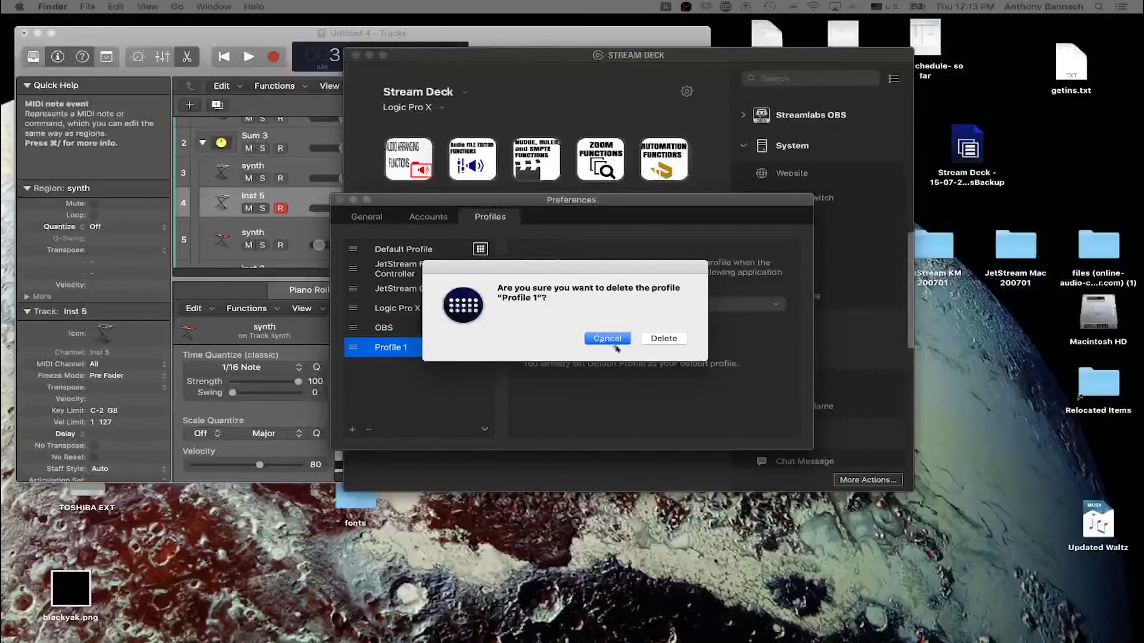
left_click(664, 338)
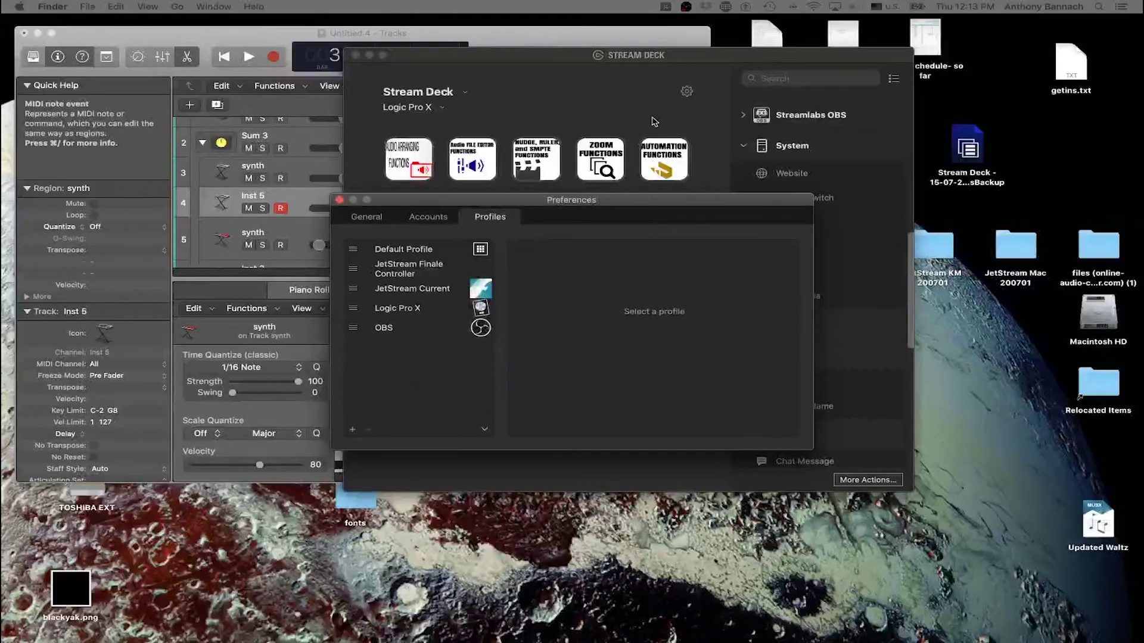
left_click(340, 201)
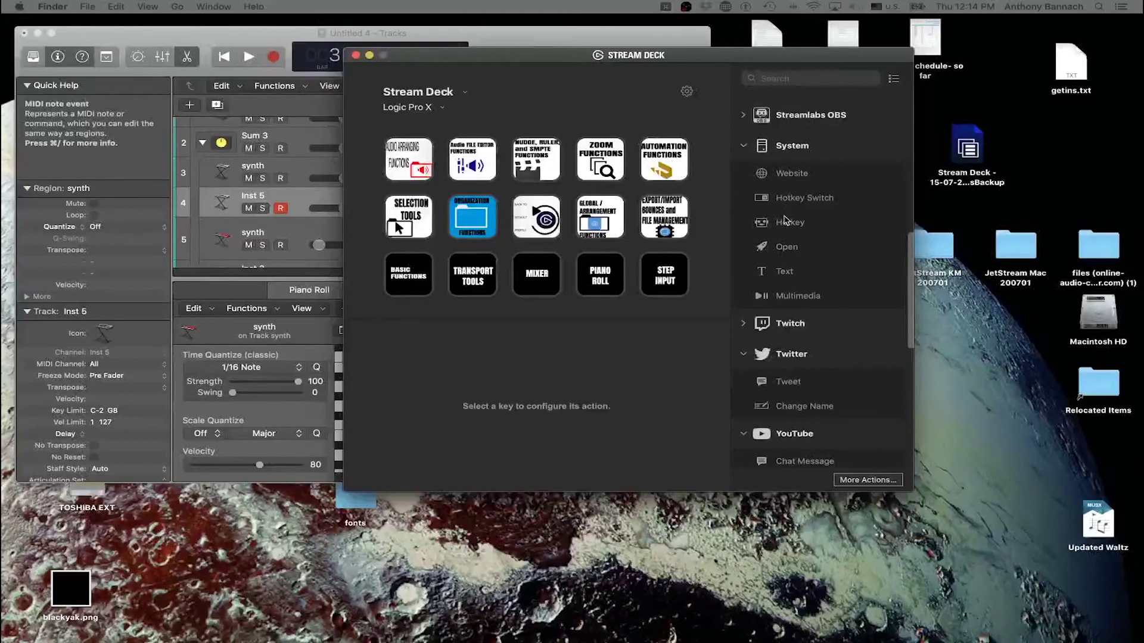
Step: Look inside the Export/Import, Bounces and File Management folder key and return to the Logic Pro X profile's main page
mouse_move(784, 223)
left_mouse_down()
mouse_move(722, 245)
mouse_move(692, 243)
mouse_move(673, 222)
mouse_move(685, 229)
mouse_move(733, 205)
mouse_move(776, 232)
left_mouse_up()
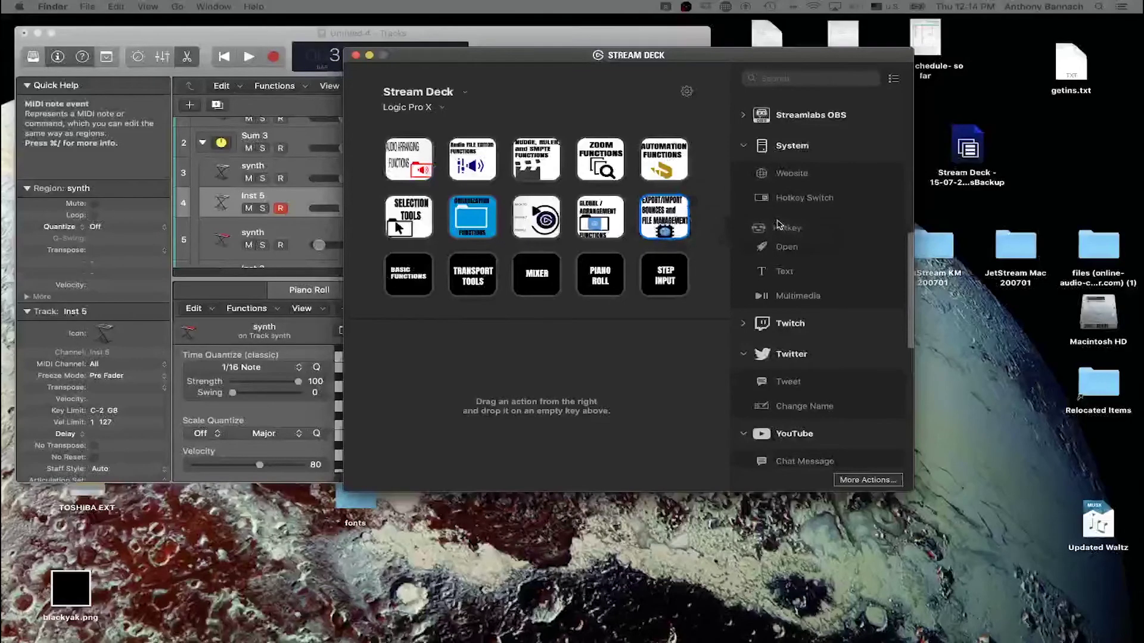
double_click(667, 222)
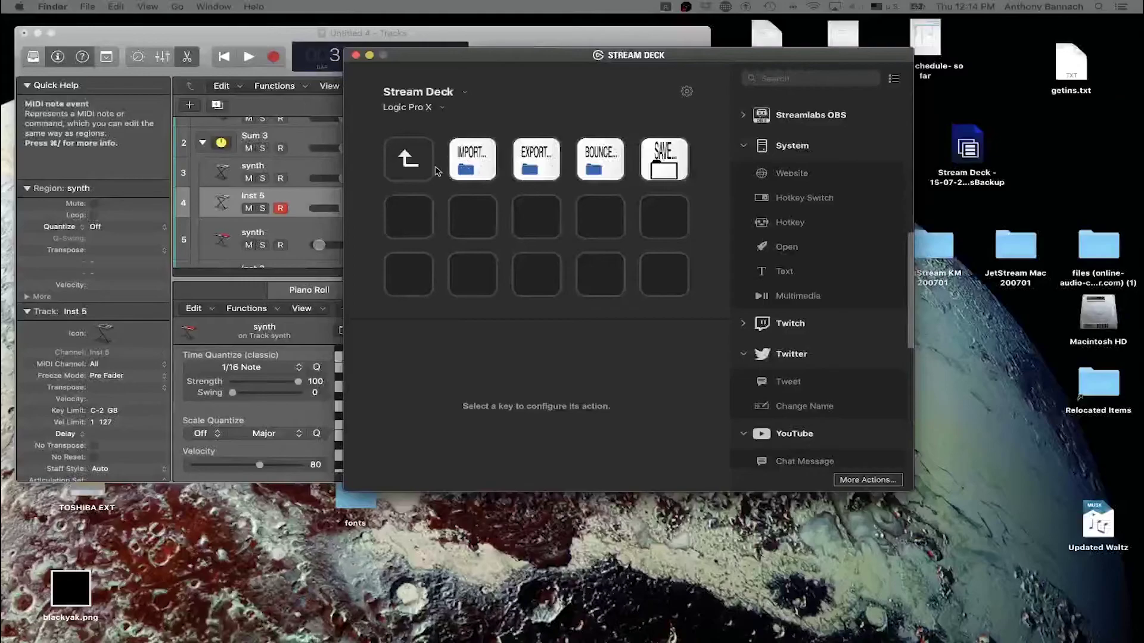
double_click(408, 159)
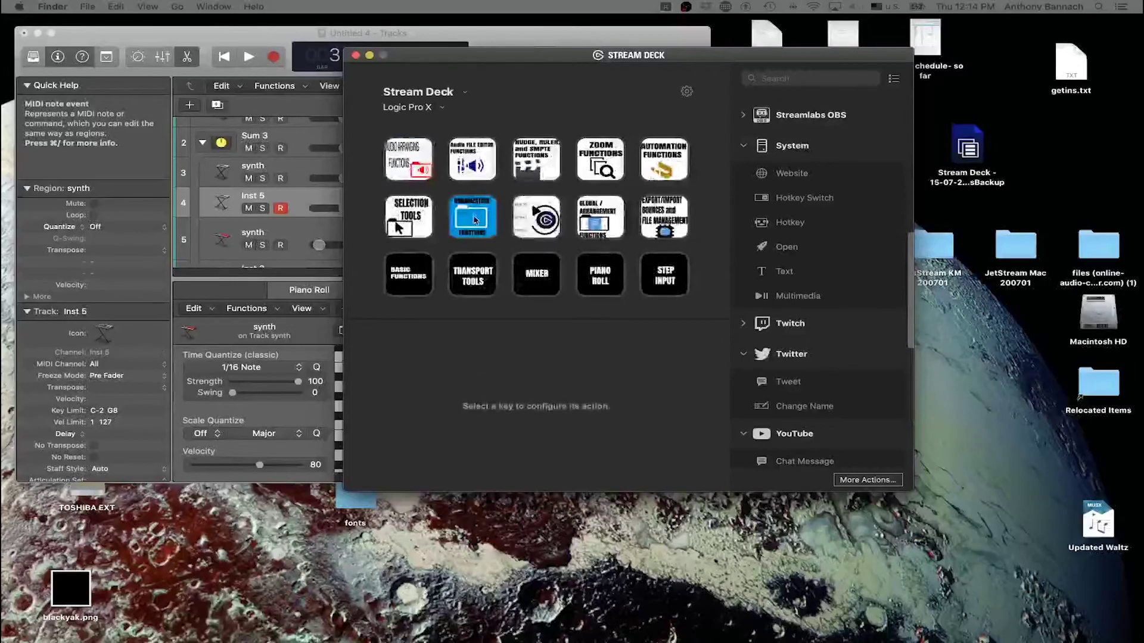
Step: Look inside the Selection Tools folder key, view the Deselect All hotkey's settings, and return to the profile's main page
double_click(429, 216)
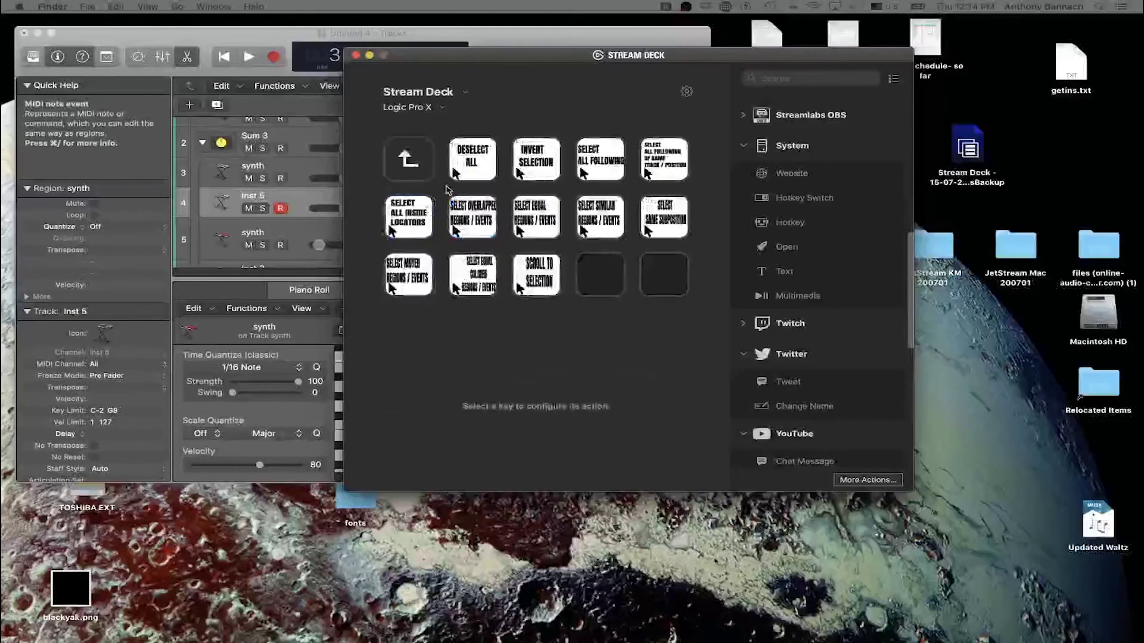
left_click(465, 164)
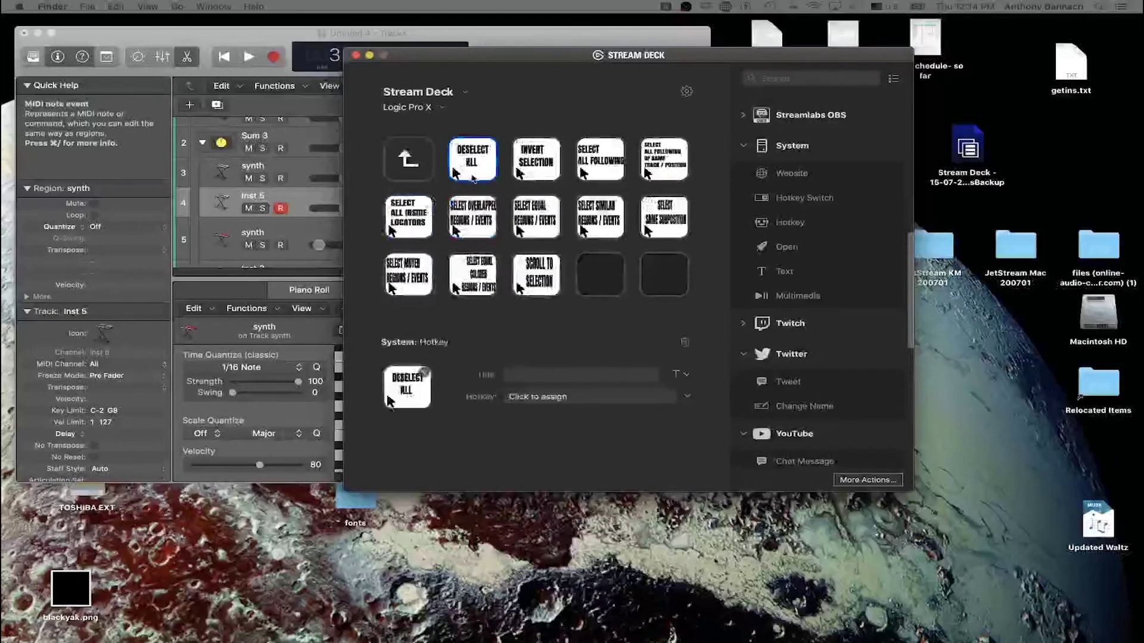
double_click(415, 158)
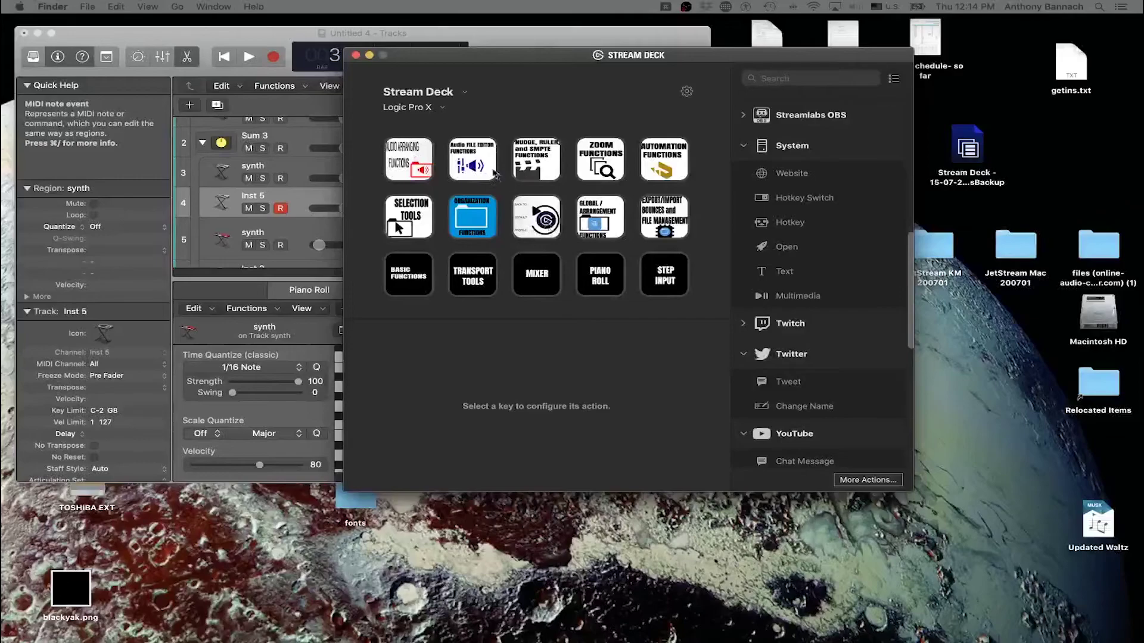
Step: Look inside the Organization Functions folder and its nested take folder functions, and return to the profile's main page
double_click(477, 213)
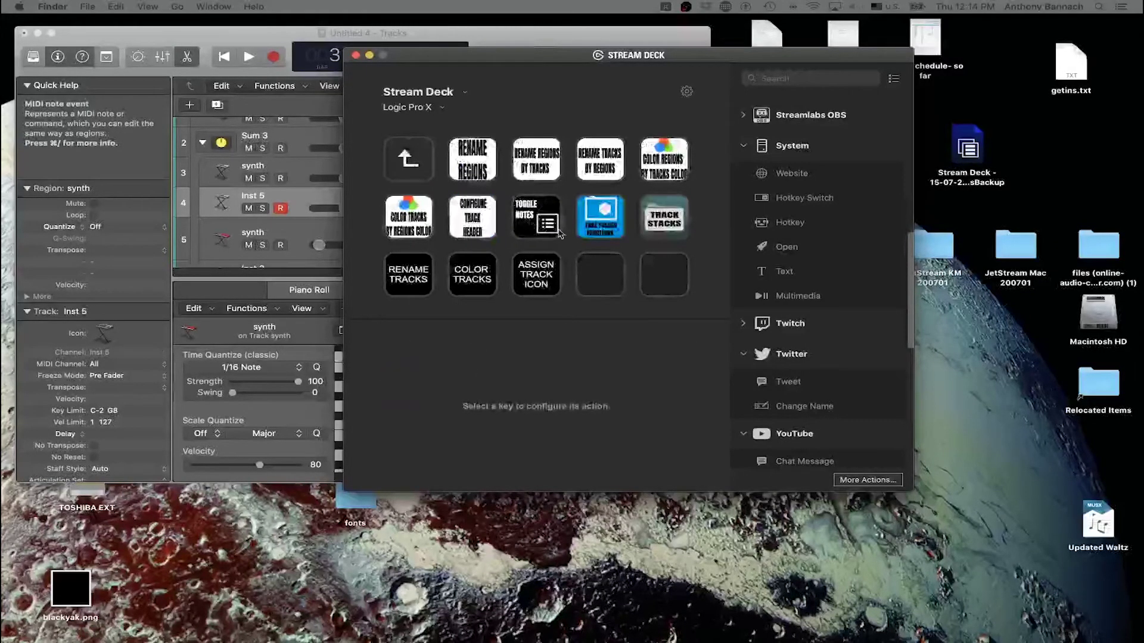
double_click(586, 223)
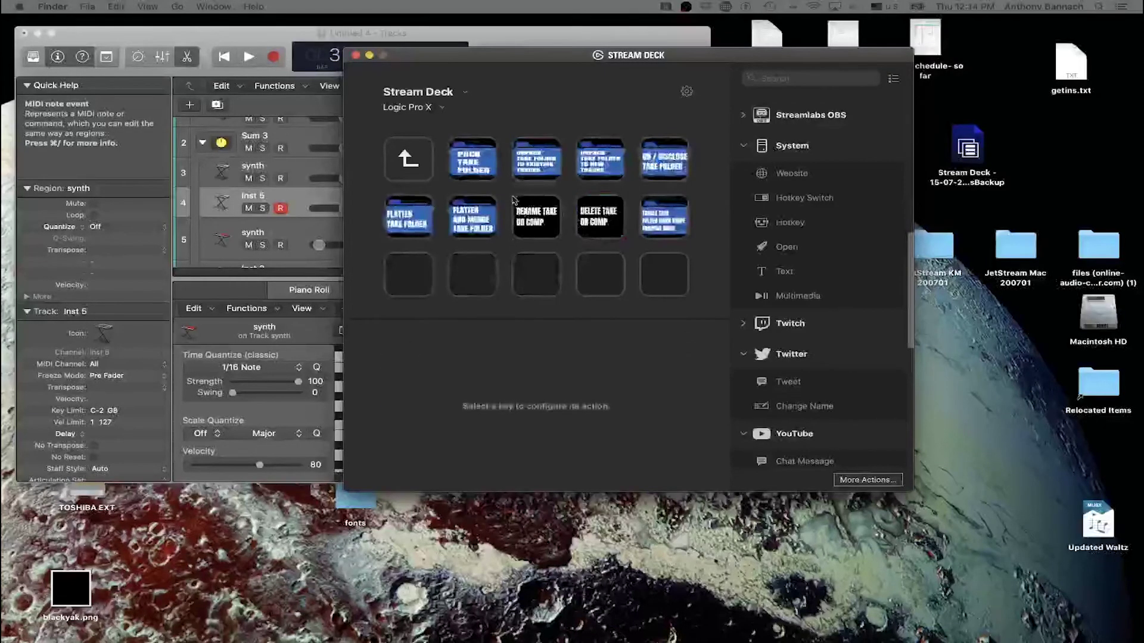
left_click(419, 178)
double_click(419, 178)
double_click(420, 180)
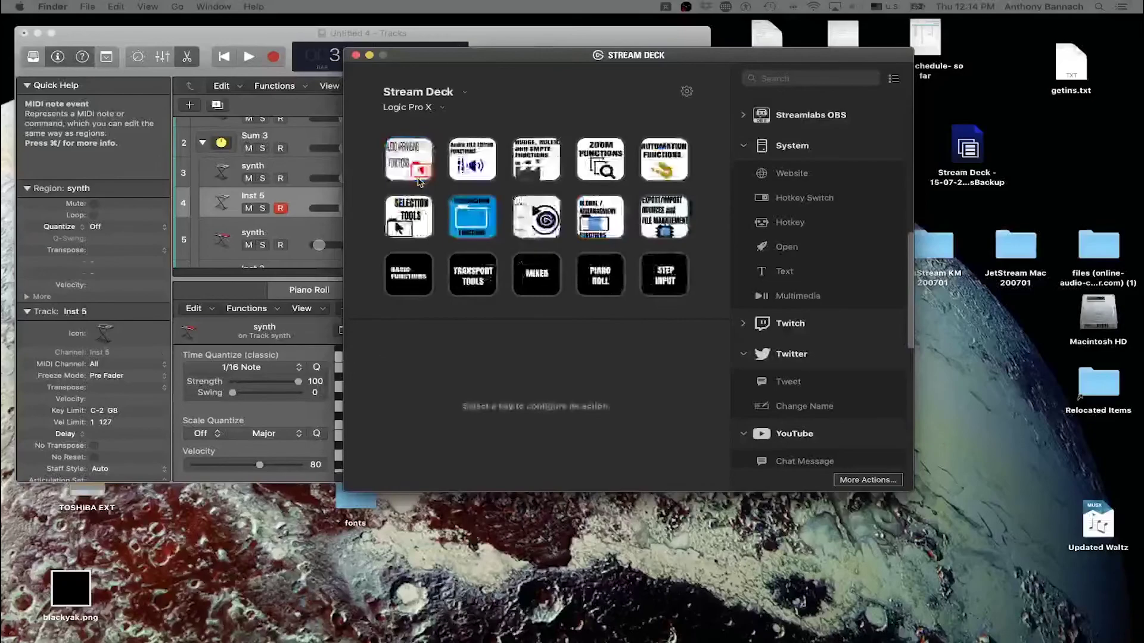